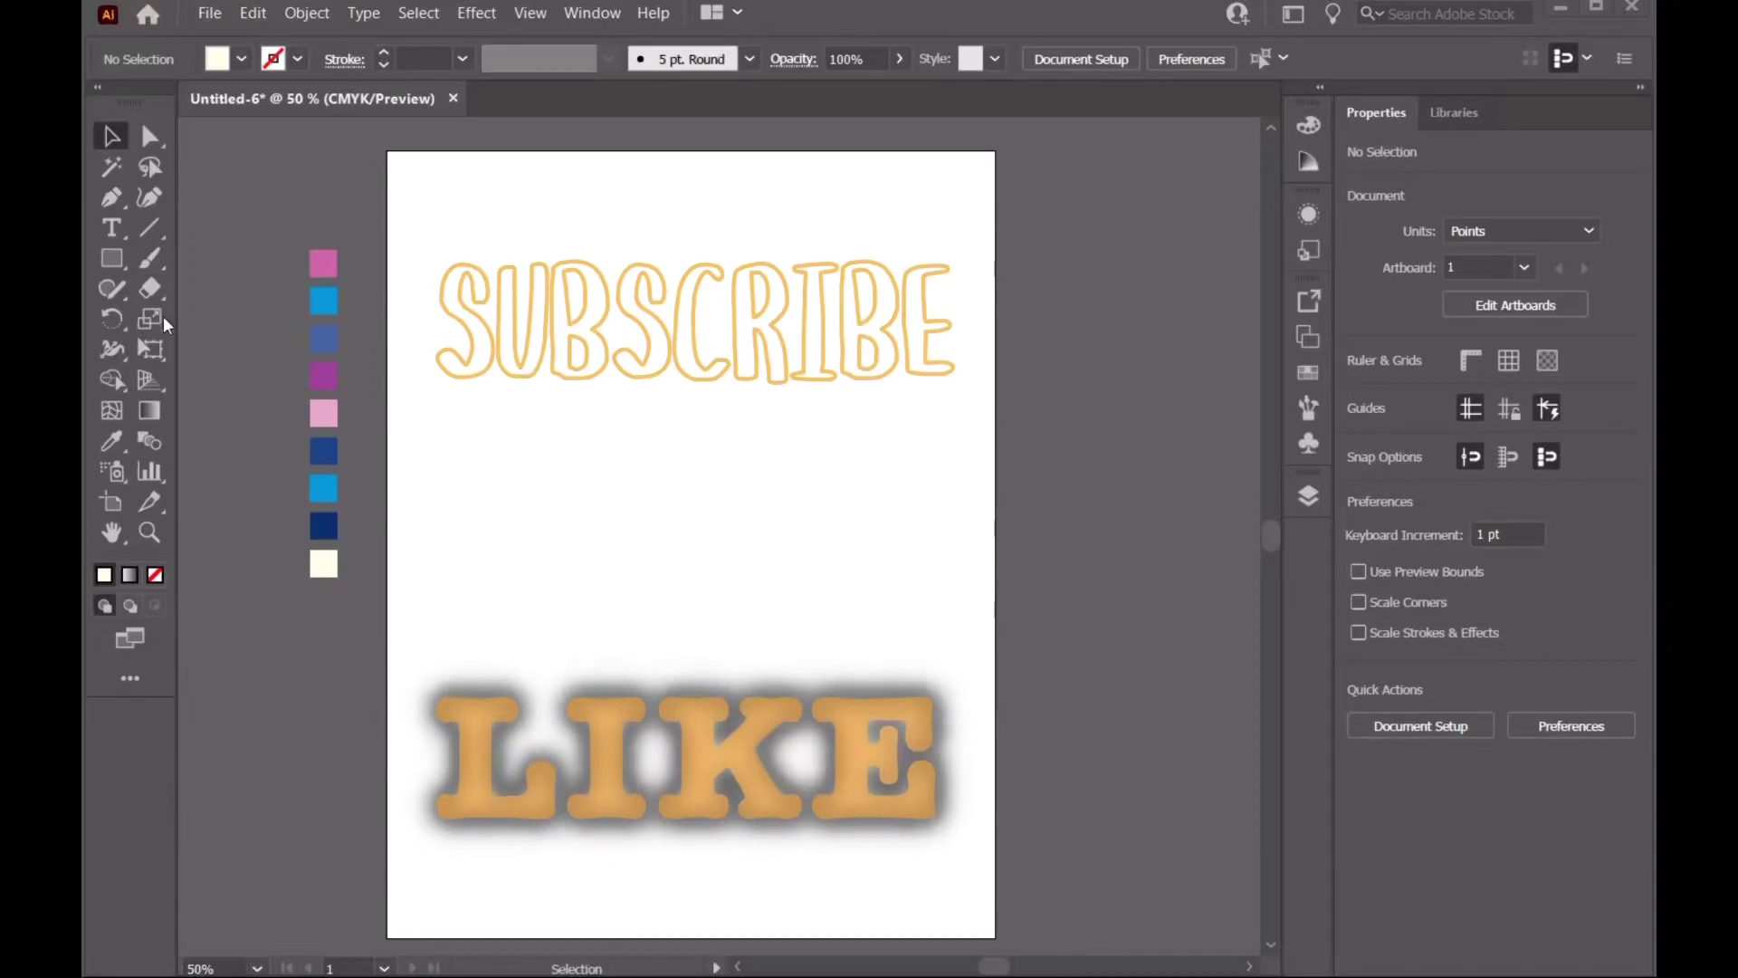
Draw a rectangle over the artboard's top half and give it a gradient fill
key("m")
mouse_move(387, 151)
left_mouse_down()
mouse_move(485, 276)
mouse_move(993, 615)
left_mouse_up()
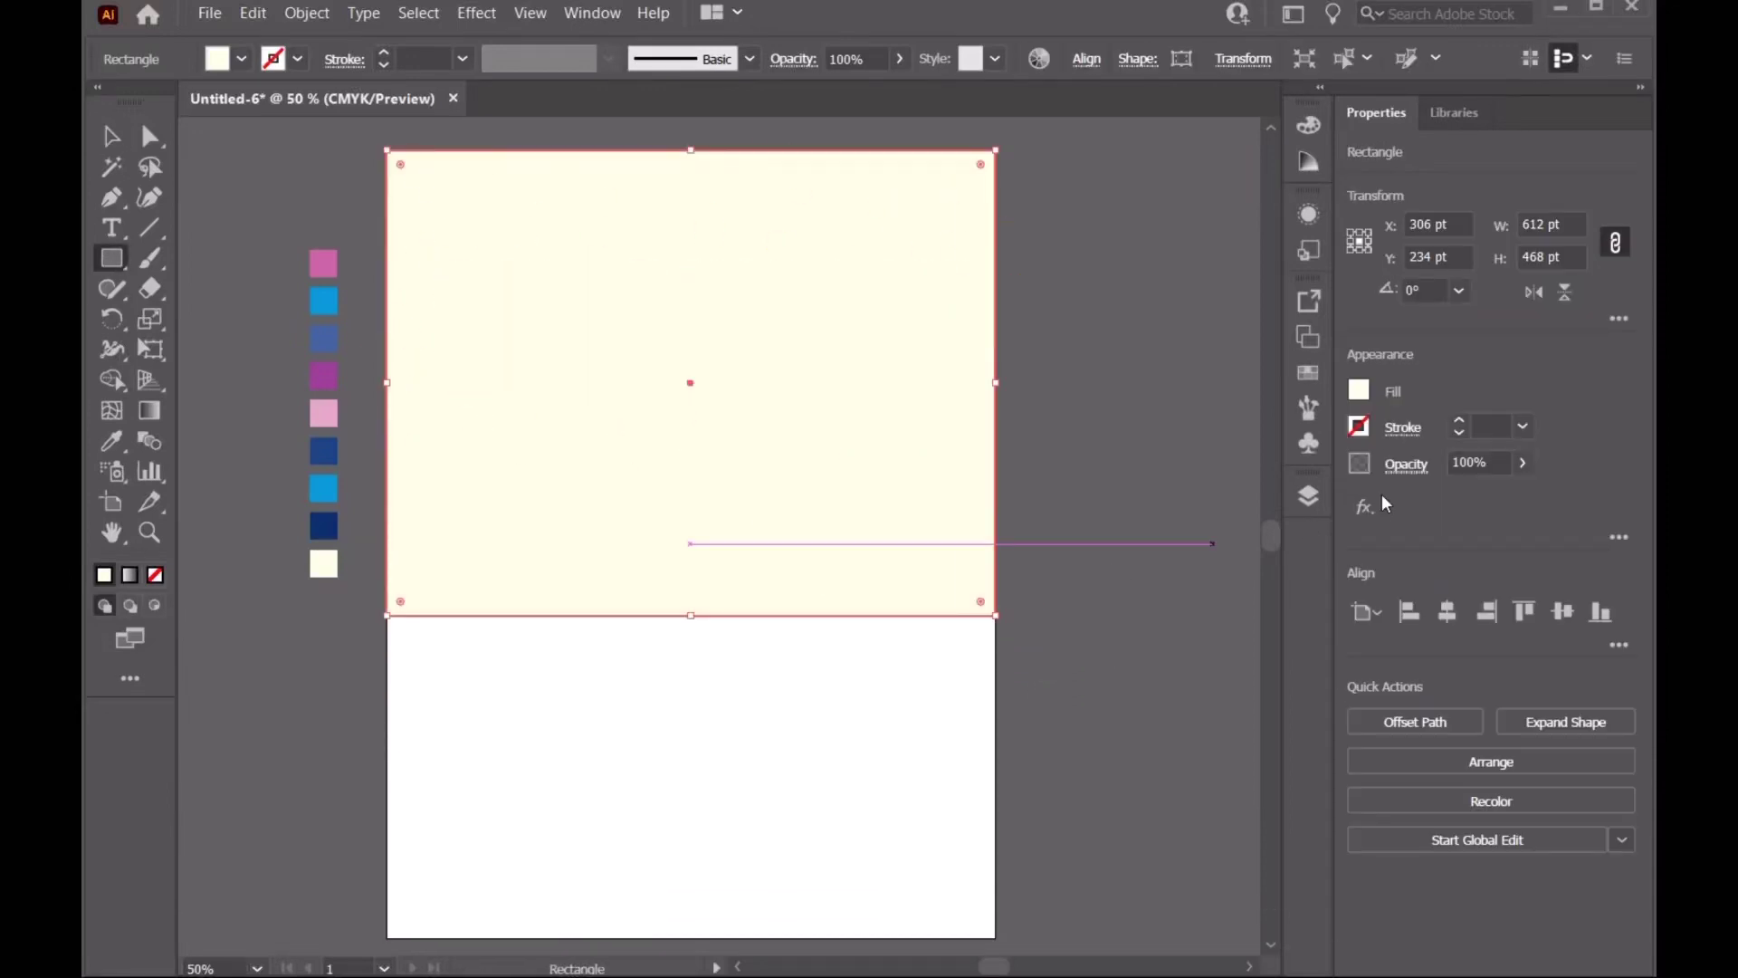
left_click(1309, 496)
left_click(142, 576)
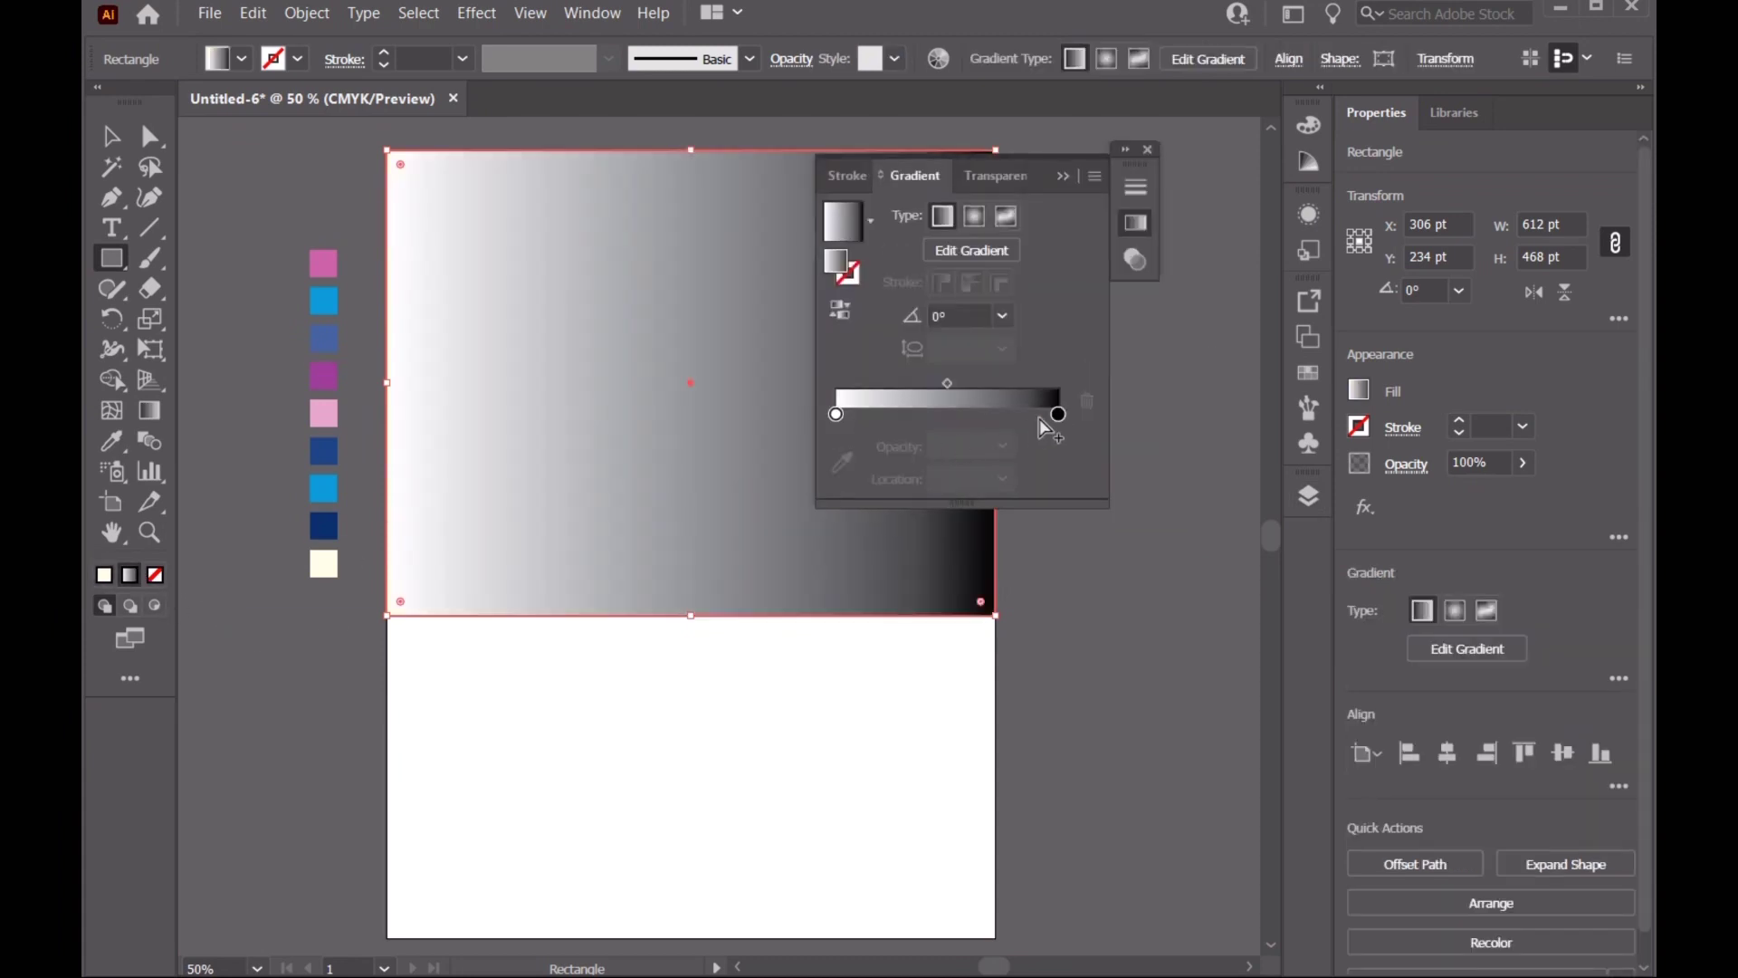
left_click(1055, 399)
Set the gradient stops to pink on the right and blue on the left, sampled from swatches
double_click(1055, 399)
left_click(730, 582)
left_click(323, 262)
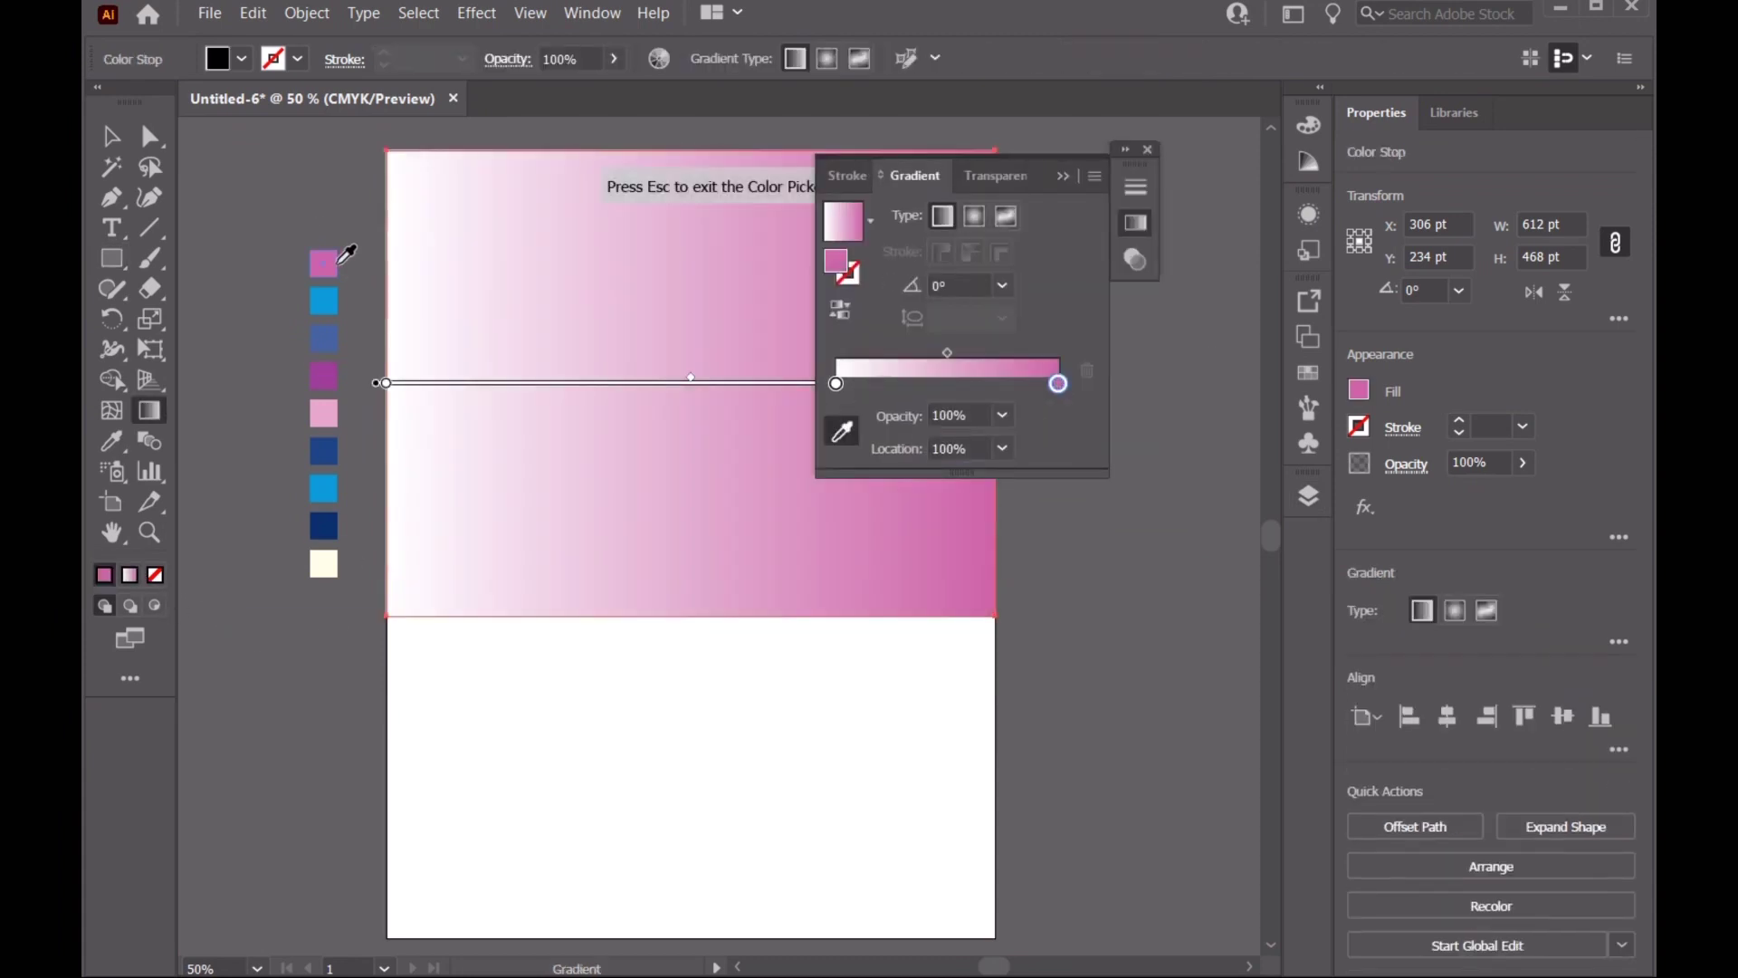
double_click(836, 383)
left_click(729, 568)
left_click(323, 300)
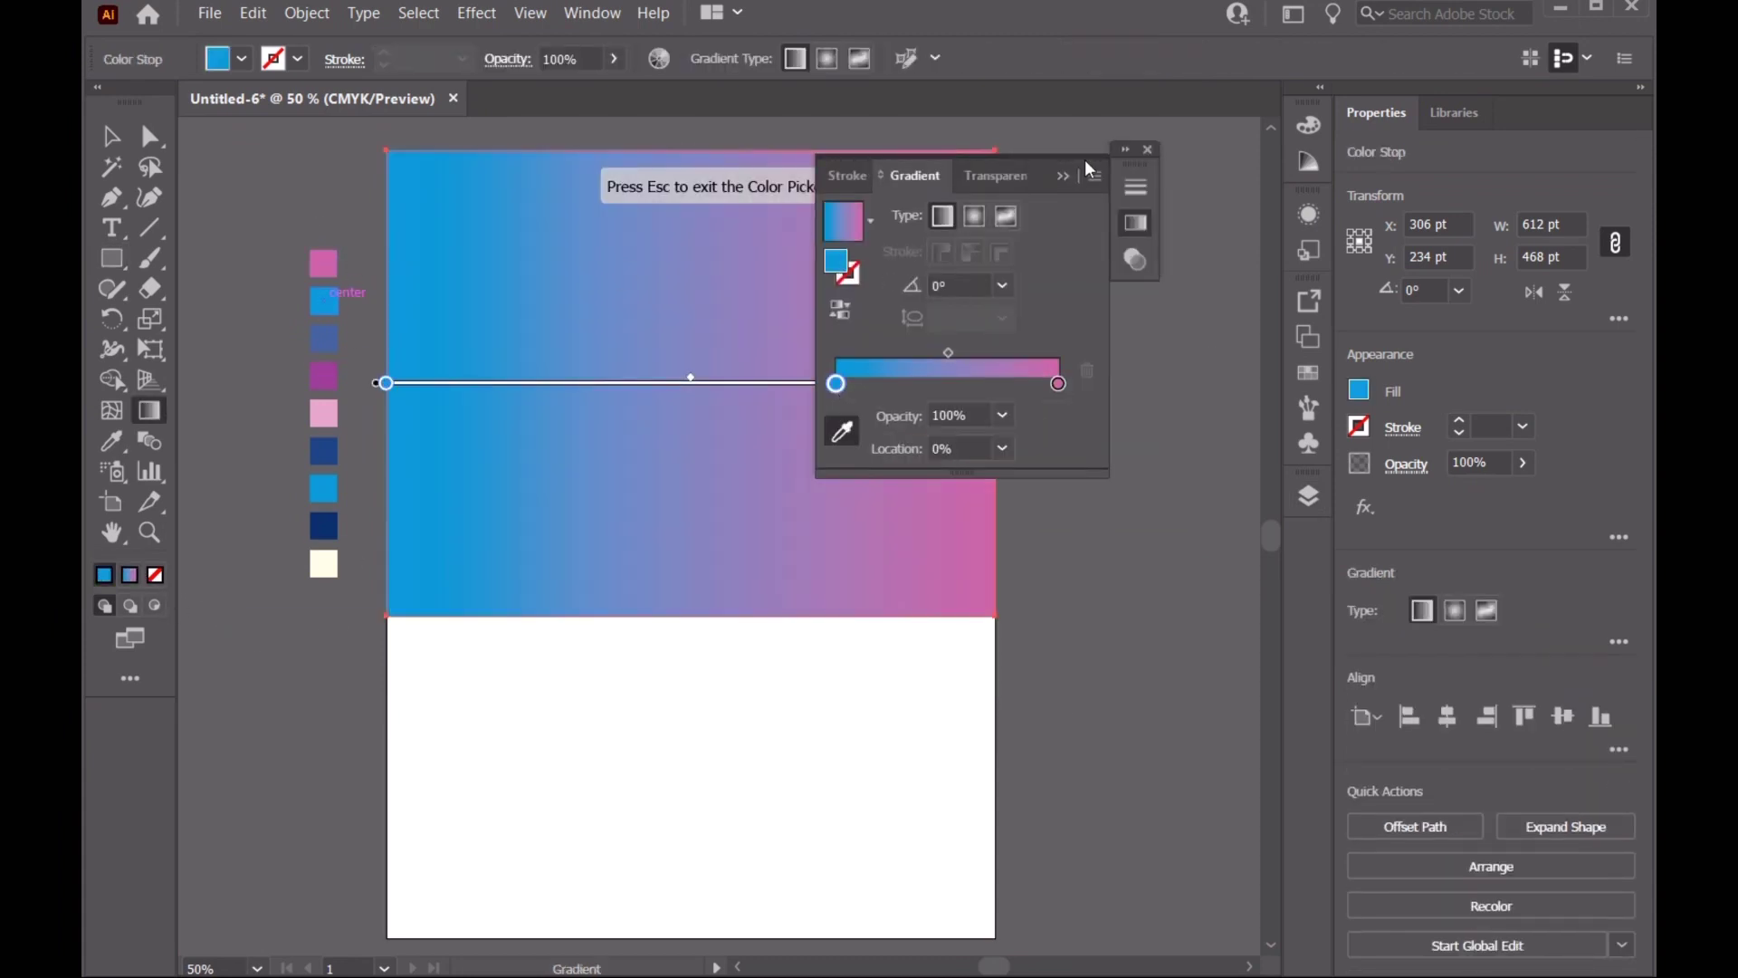
key("Escape")
Run the gradient vertically, pink at top and blue below, then deselect
left_click_drag(764, 693, 769, 233)
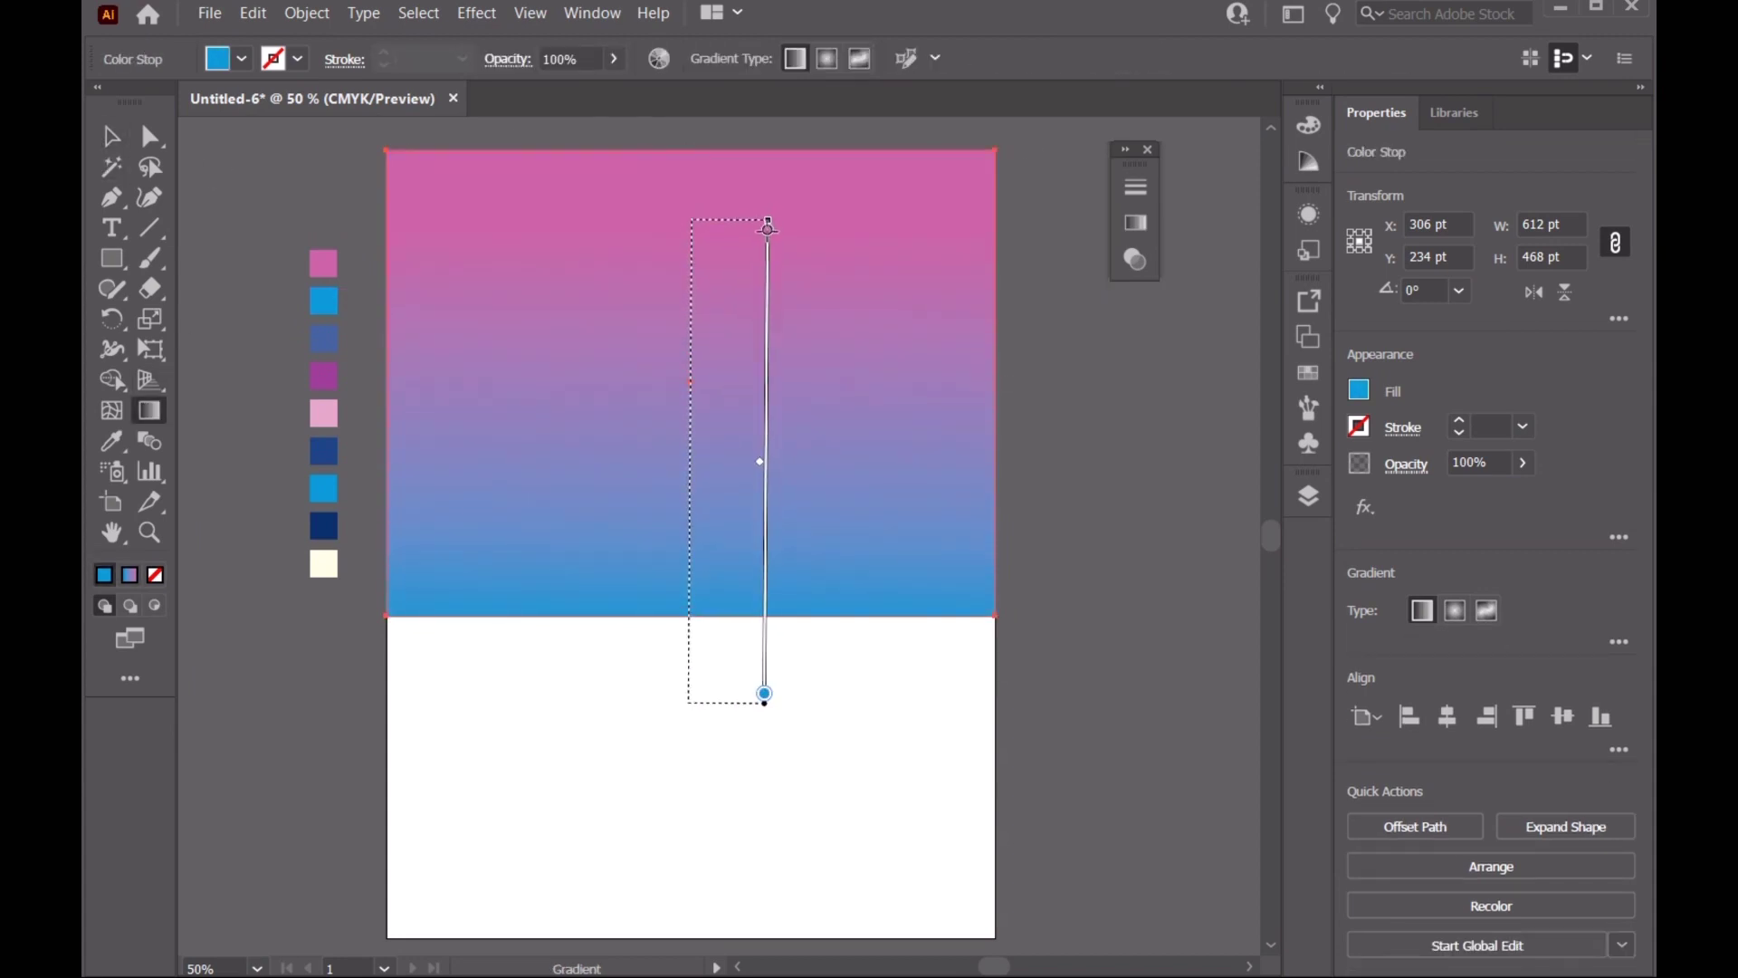
key("v")
left_click(1041, 227)
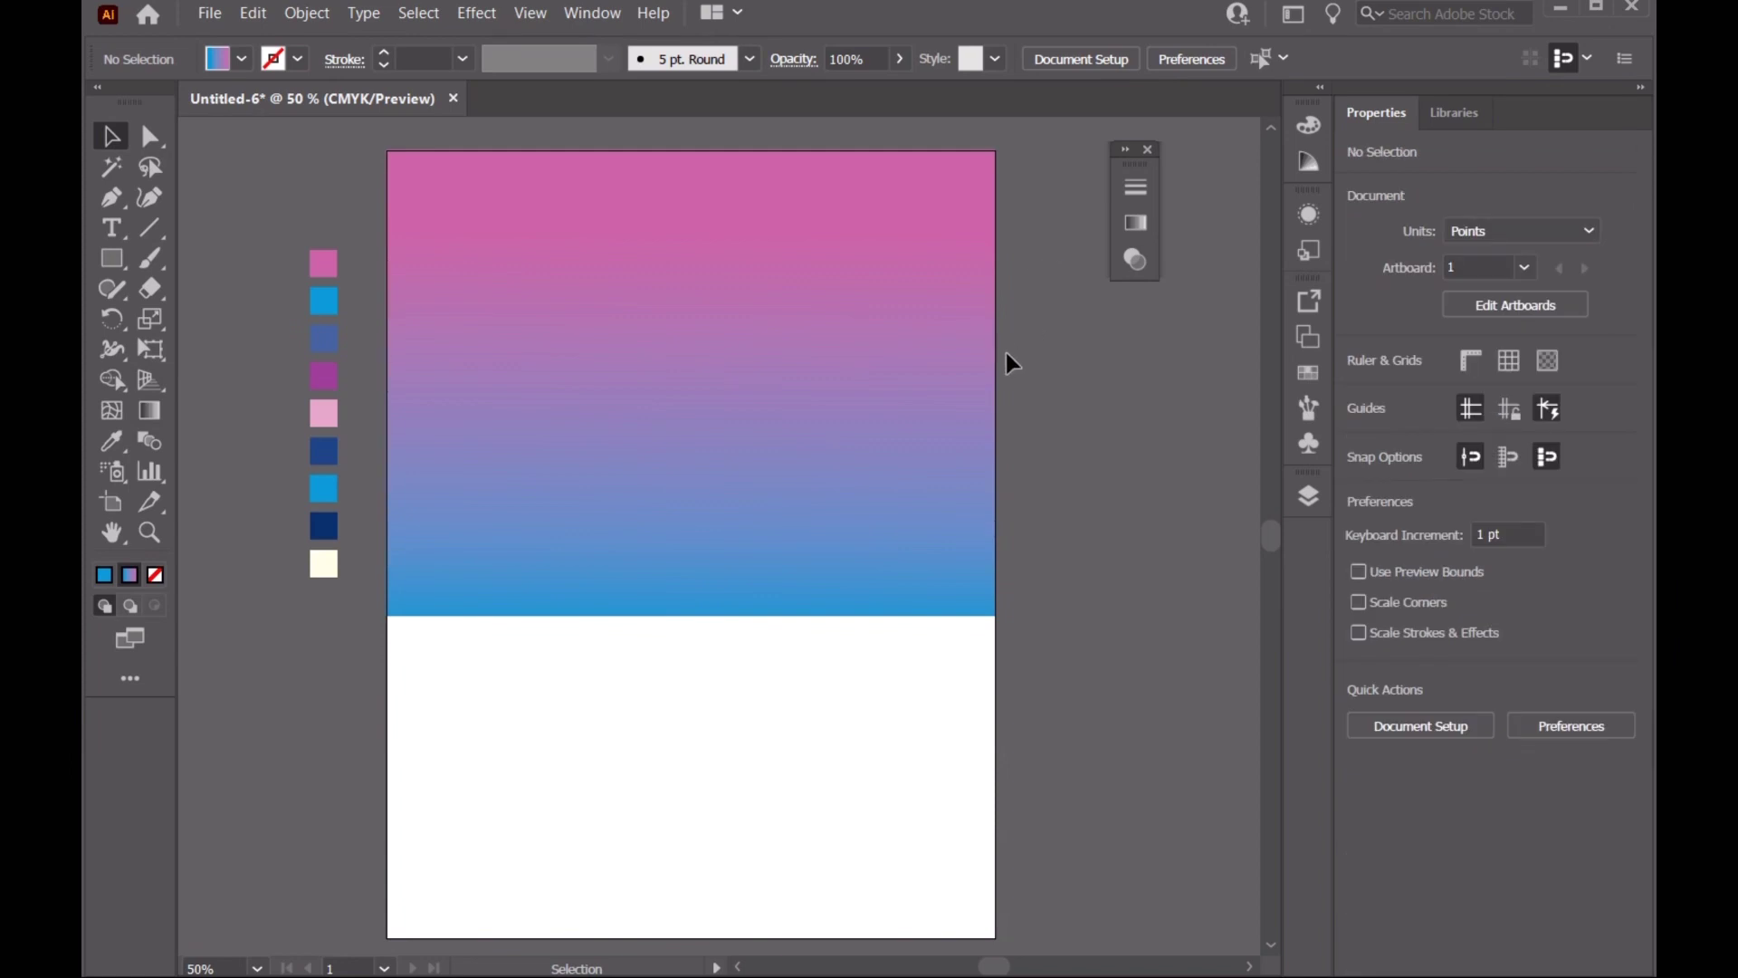
On a new layer, draw a full-width bottom-half rectangle with a reversed gradient, blue on top and pink below
left_click(1309, 497)
left_click(1236, 935)
left_click(1309, 496)
key("m")
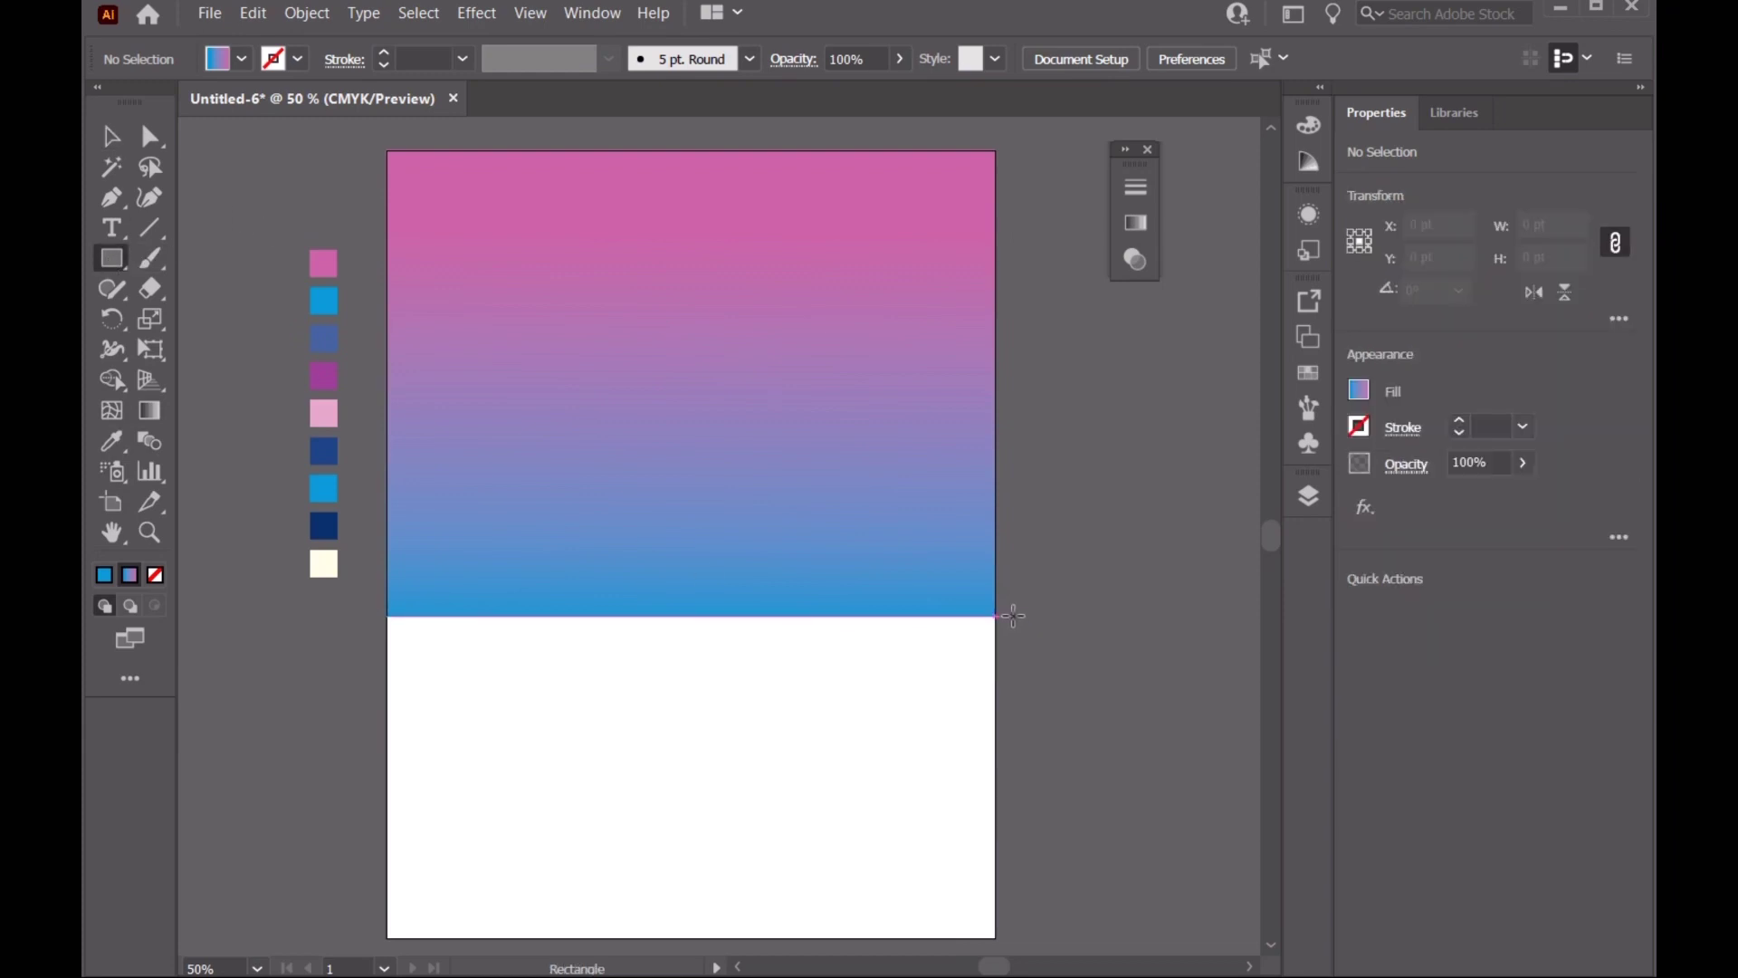
left_click_drag(1013, 615, 384, 936)
left_click_drag(1014, 776, 996, 776)
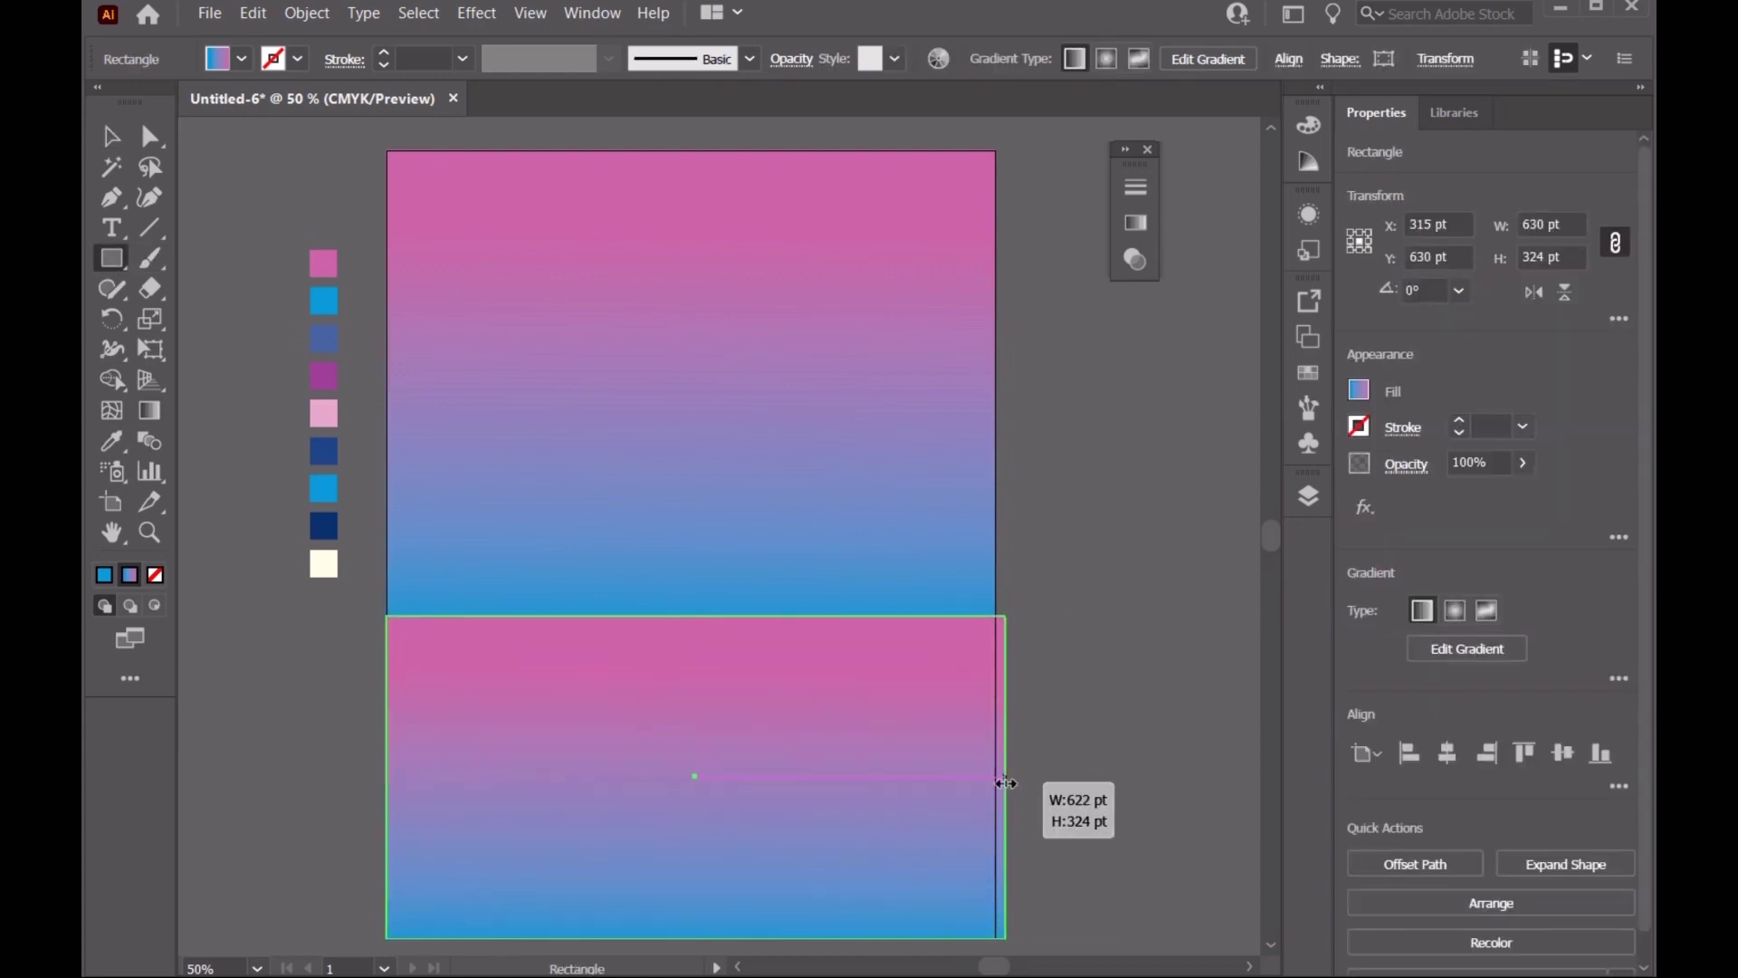
key("g")
left_click_drag(599, 619, 592, 937)
key("v")
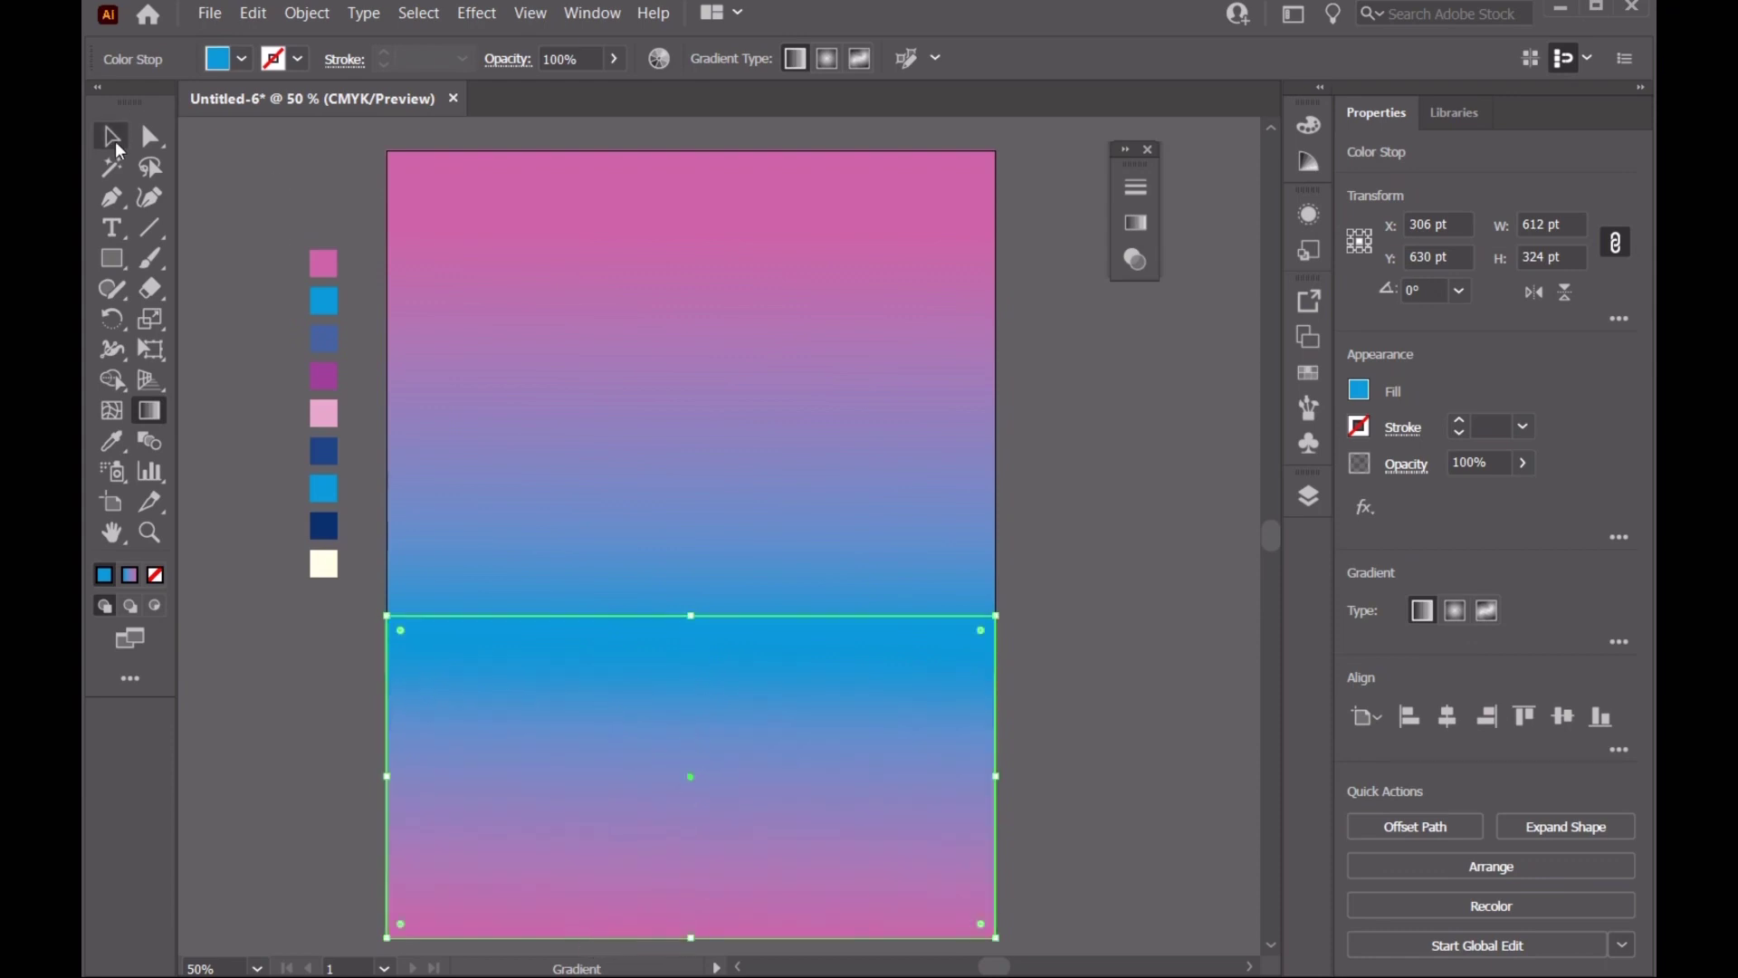
left_click(258, 172)
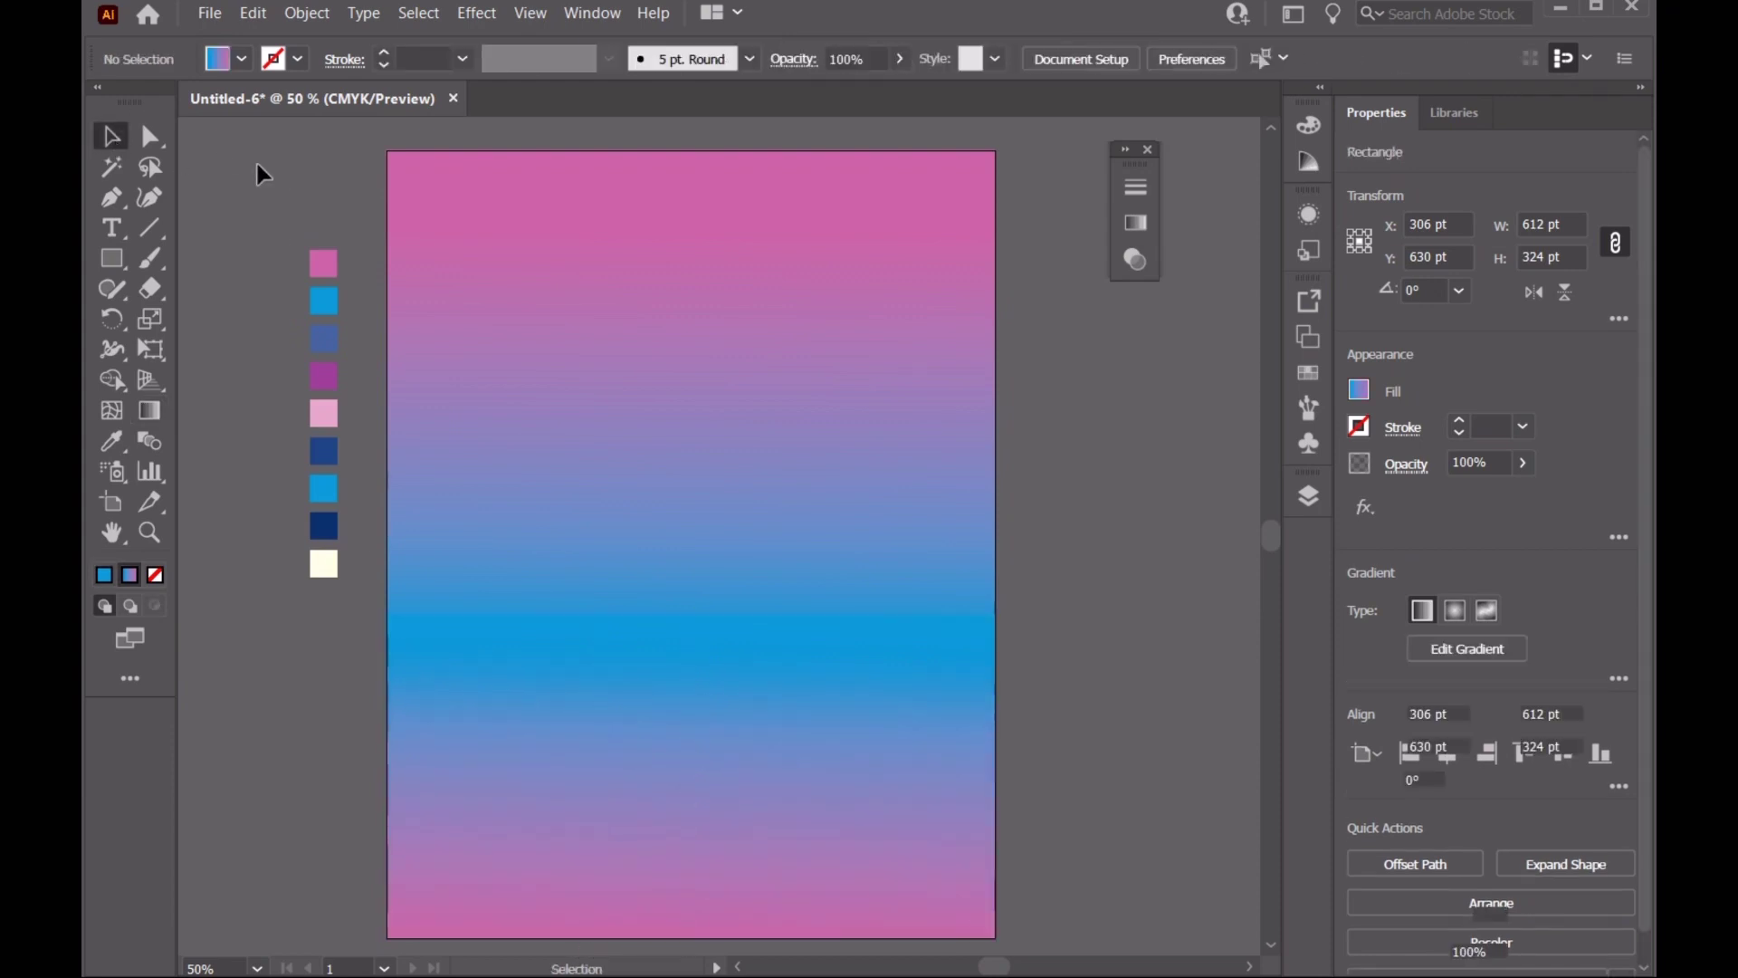
Shorten the upper sky gradient so it reaches blue sooner
left_click(1308, 497)
left_click(1241, 392)
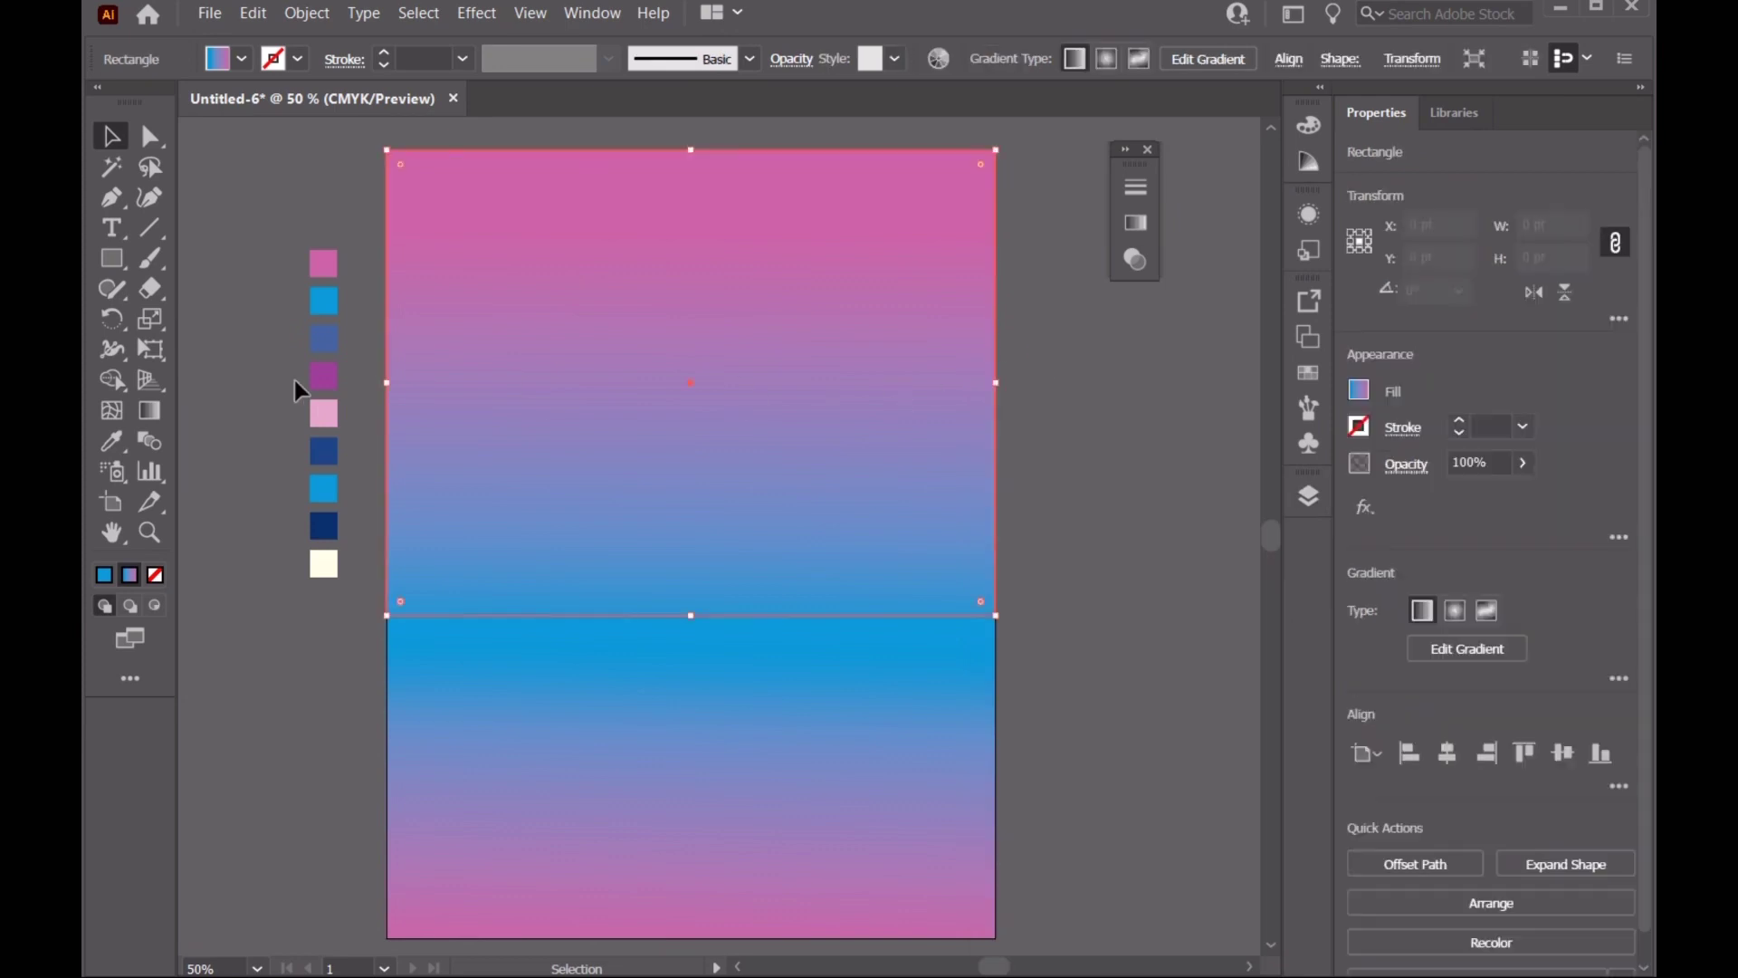
key("g")
left_click_drag(624, 352, 624, 514)
left_click_drag(622, 152, 625, 509)
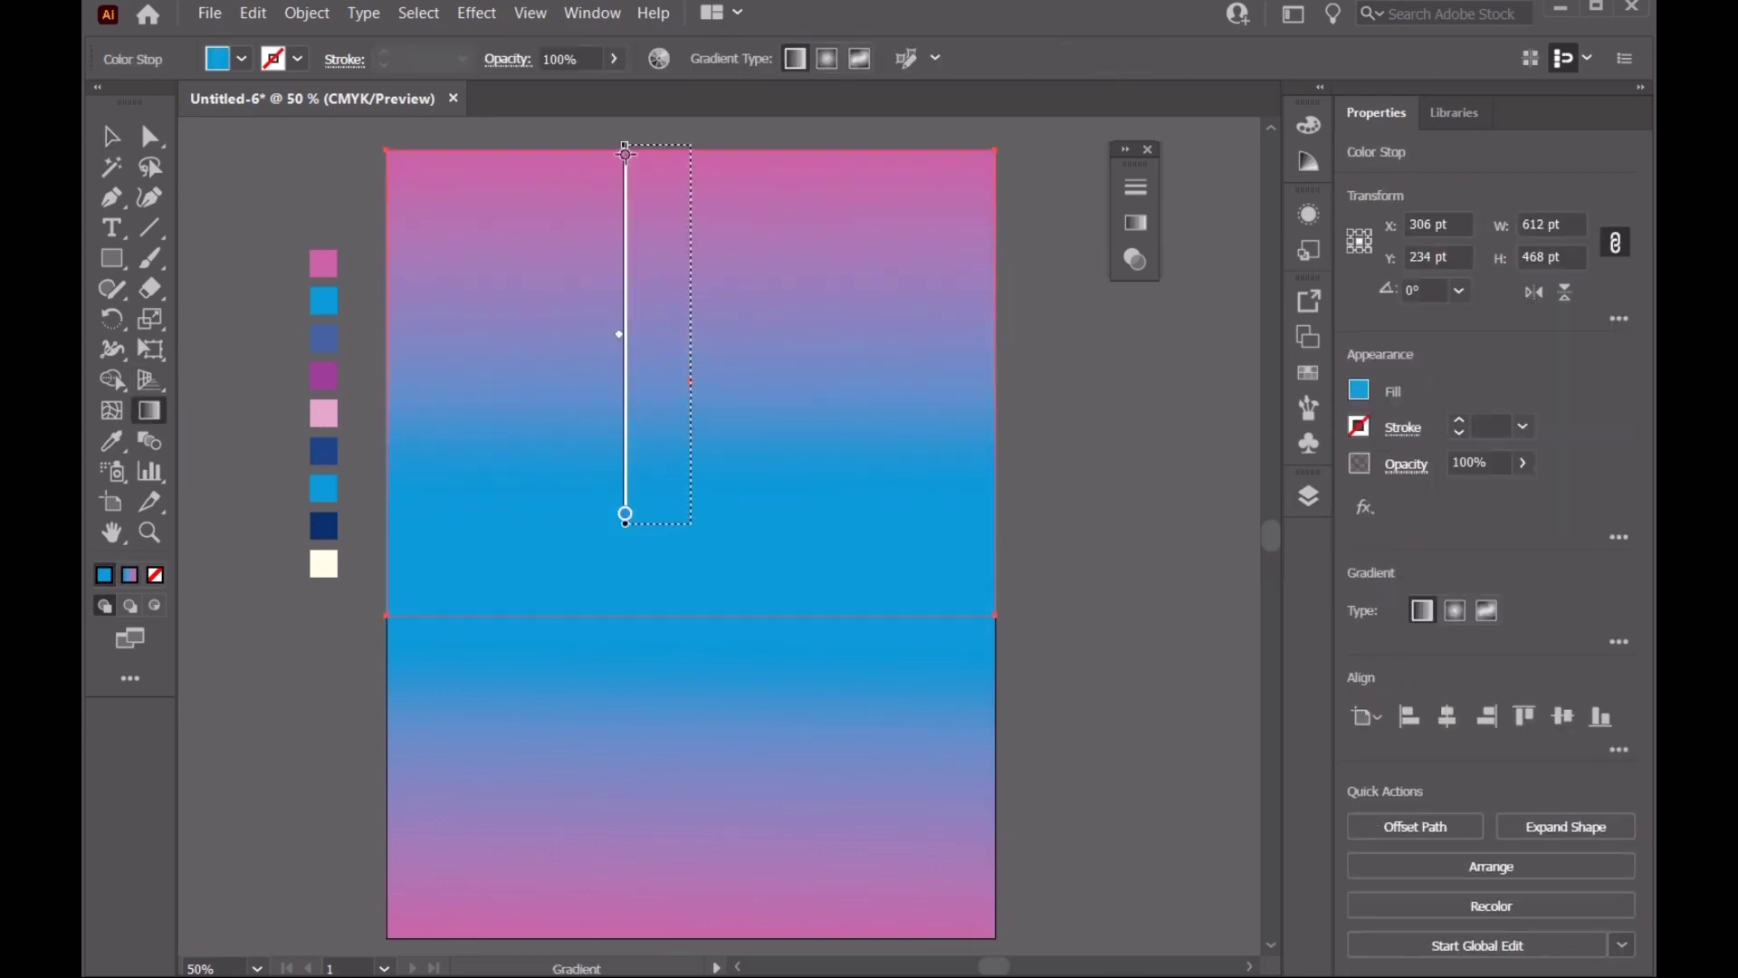
key("v")
left_click(1179, 511)
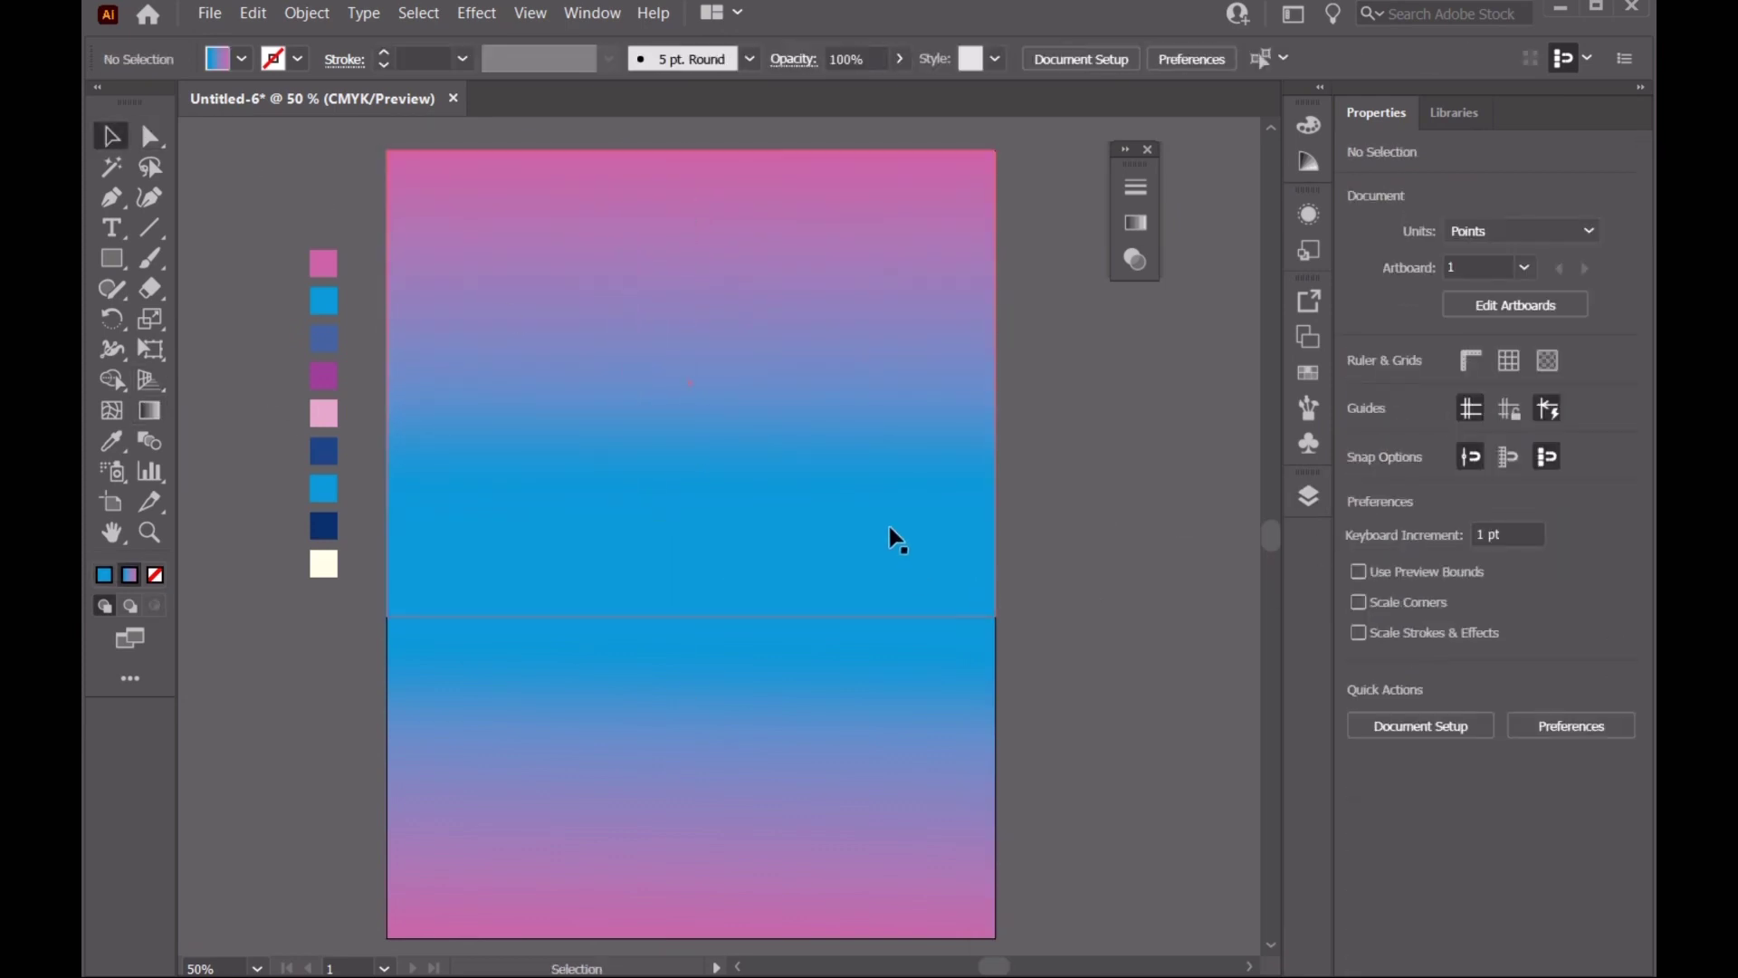
Lock Layers 2 and 3 and add a new layer on top
left_click(1309, 497)
left_click(1022, 419)
left_click(1111, 398)
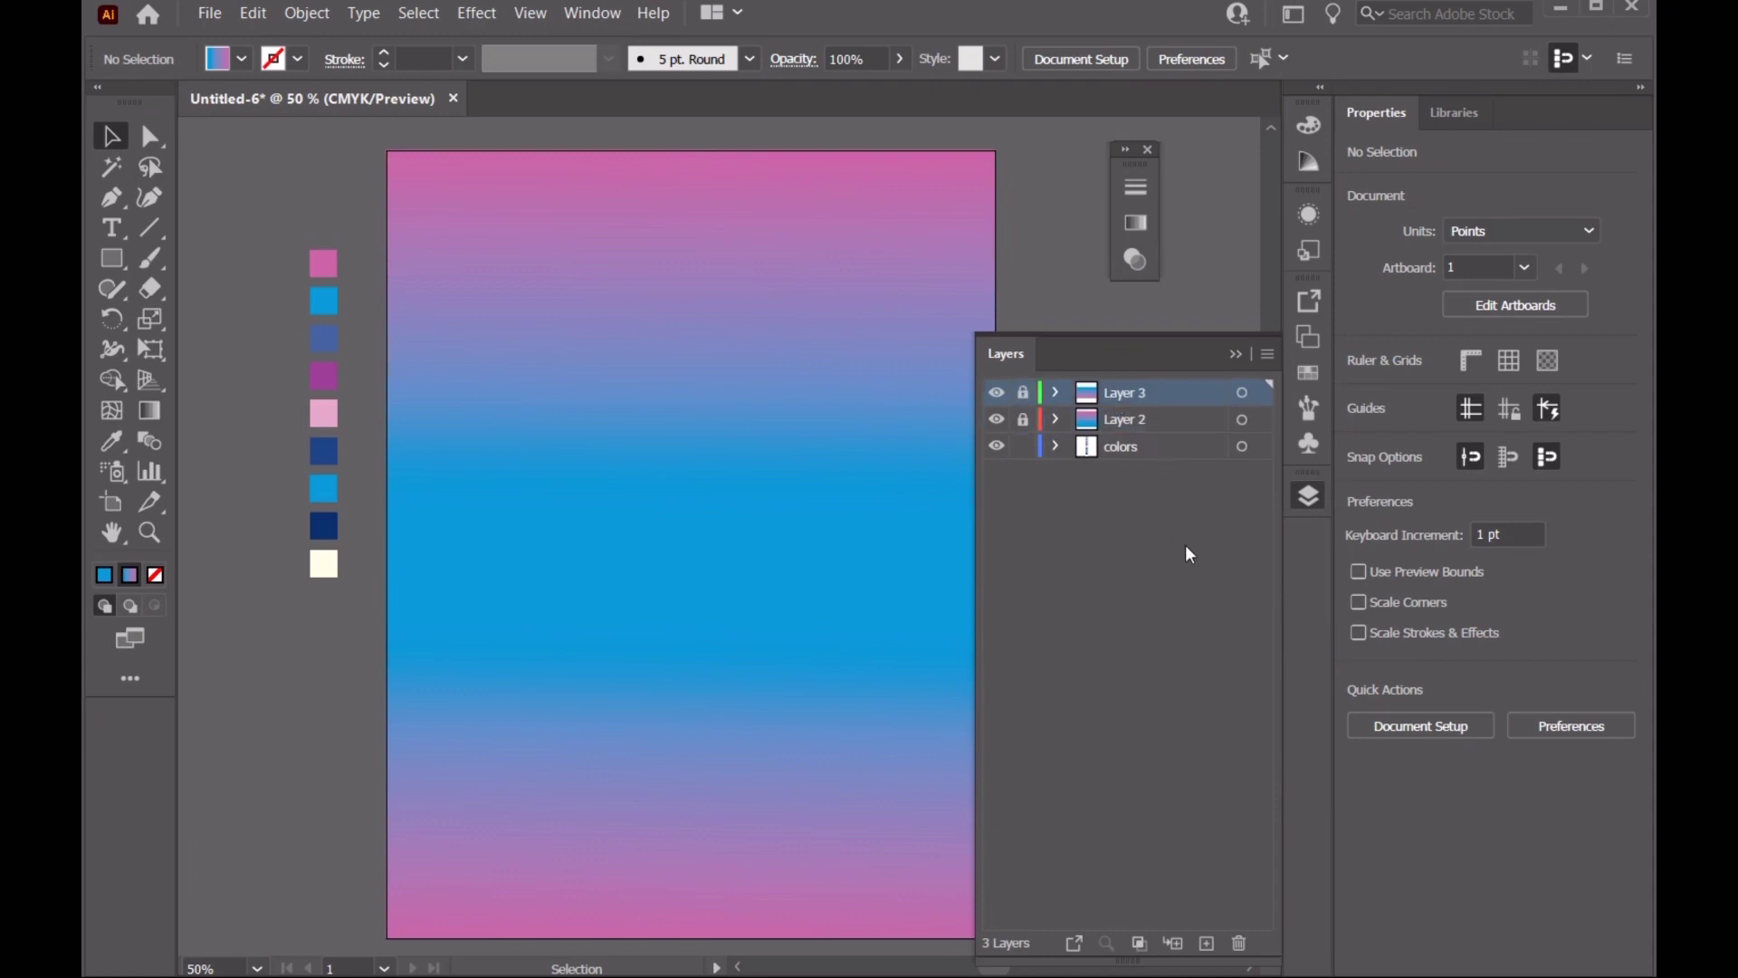
left_click(1209, 944)
left_click(193, 438)
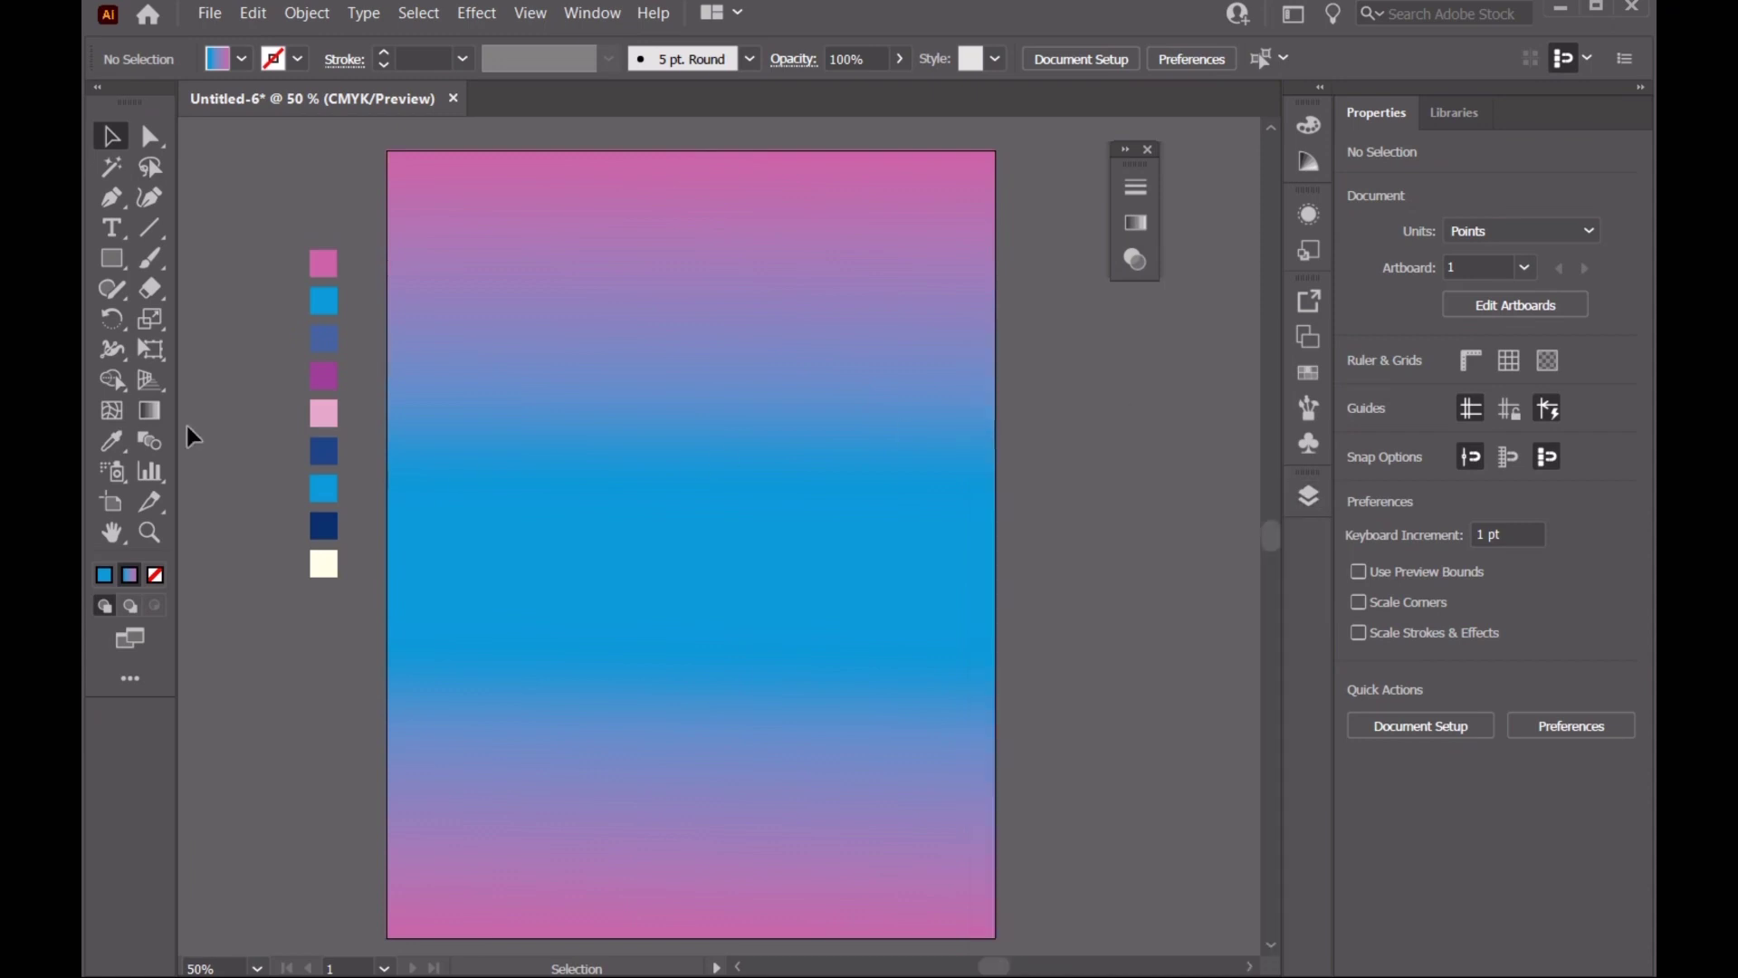
left_click(110, 203)
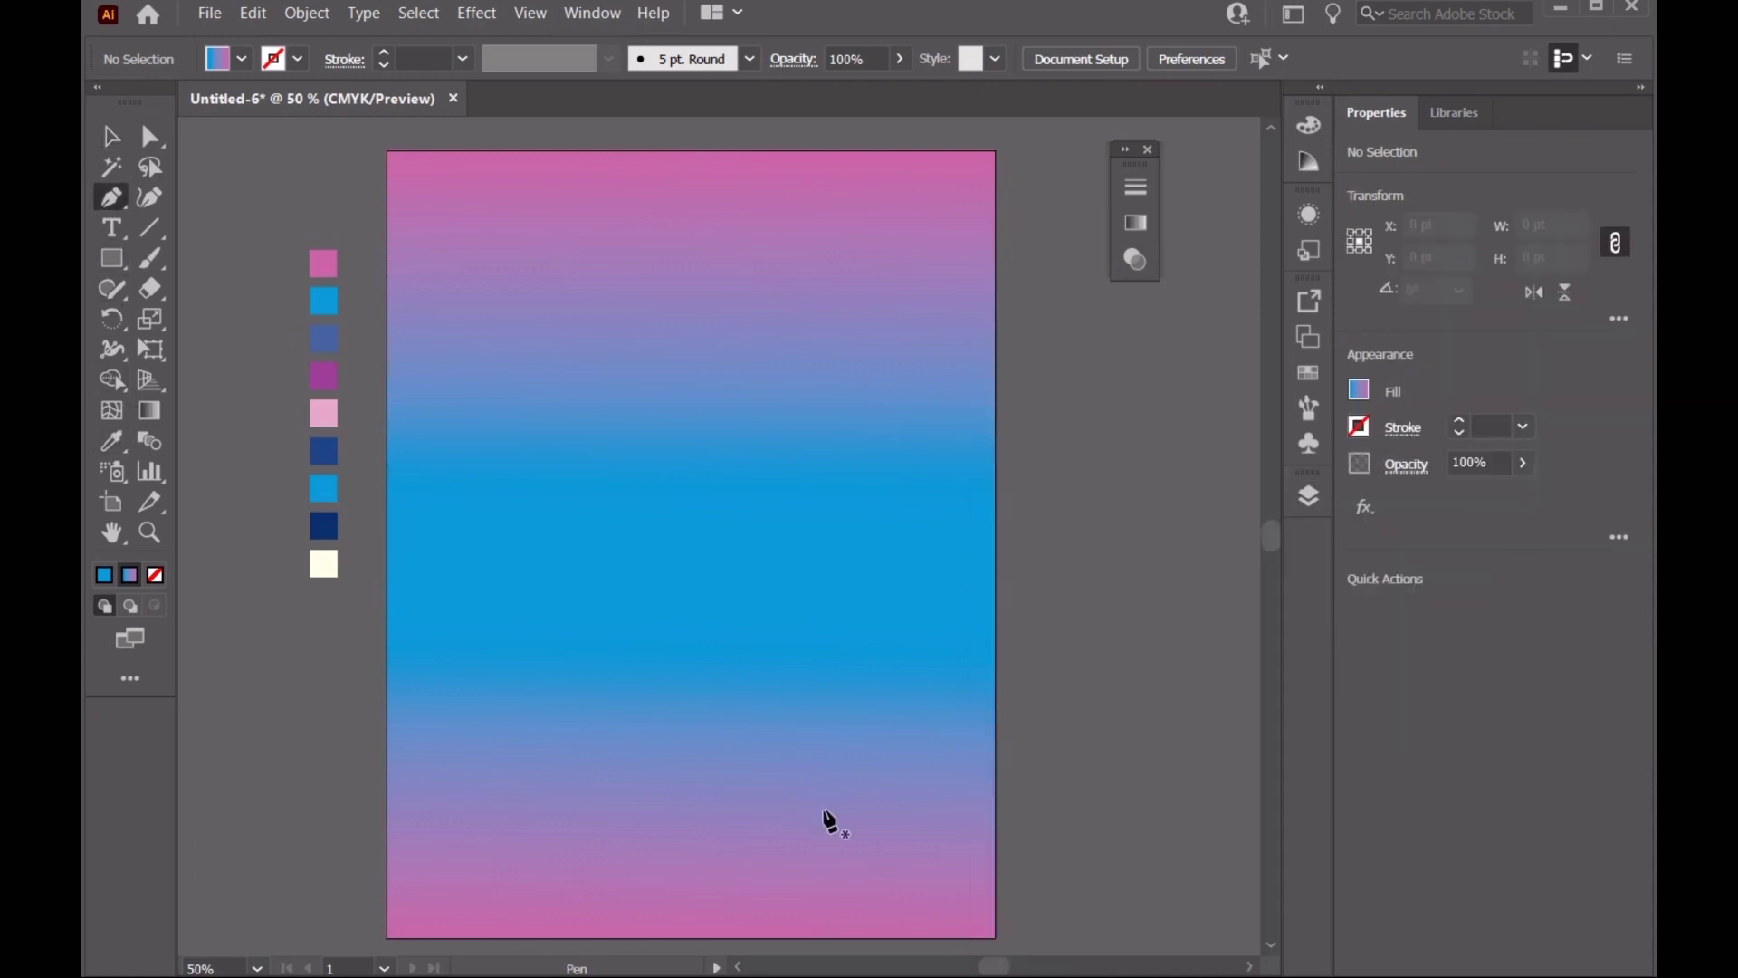
Draw a closed hill shape along the bottom of the artboard and fill it with navy
left_click(388, 777)
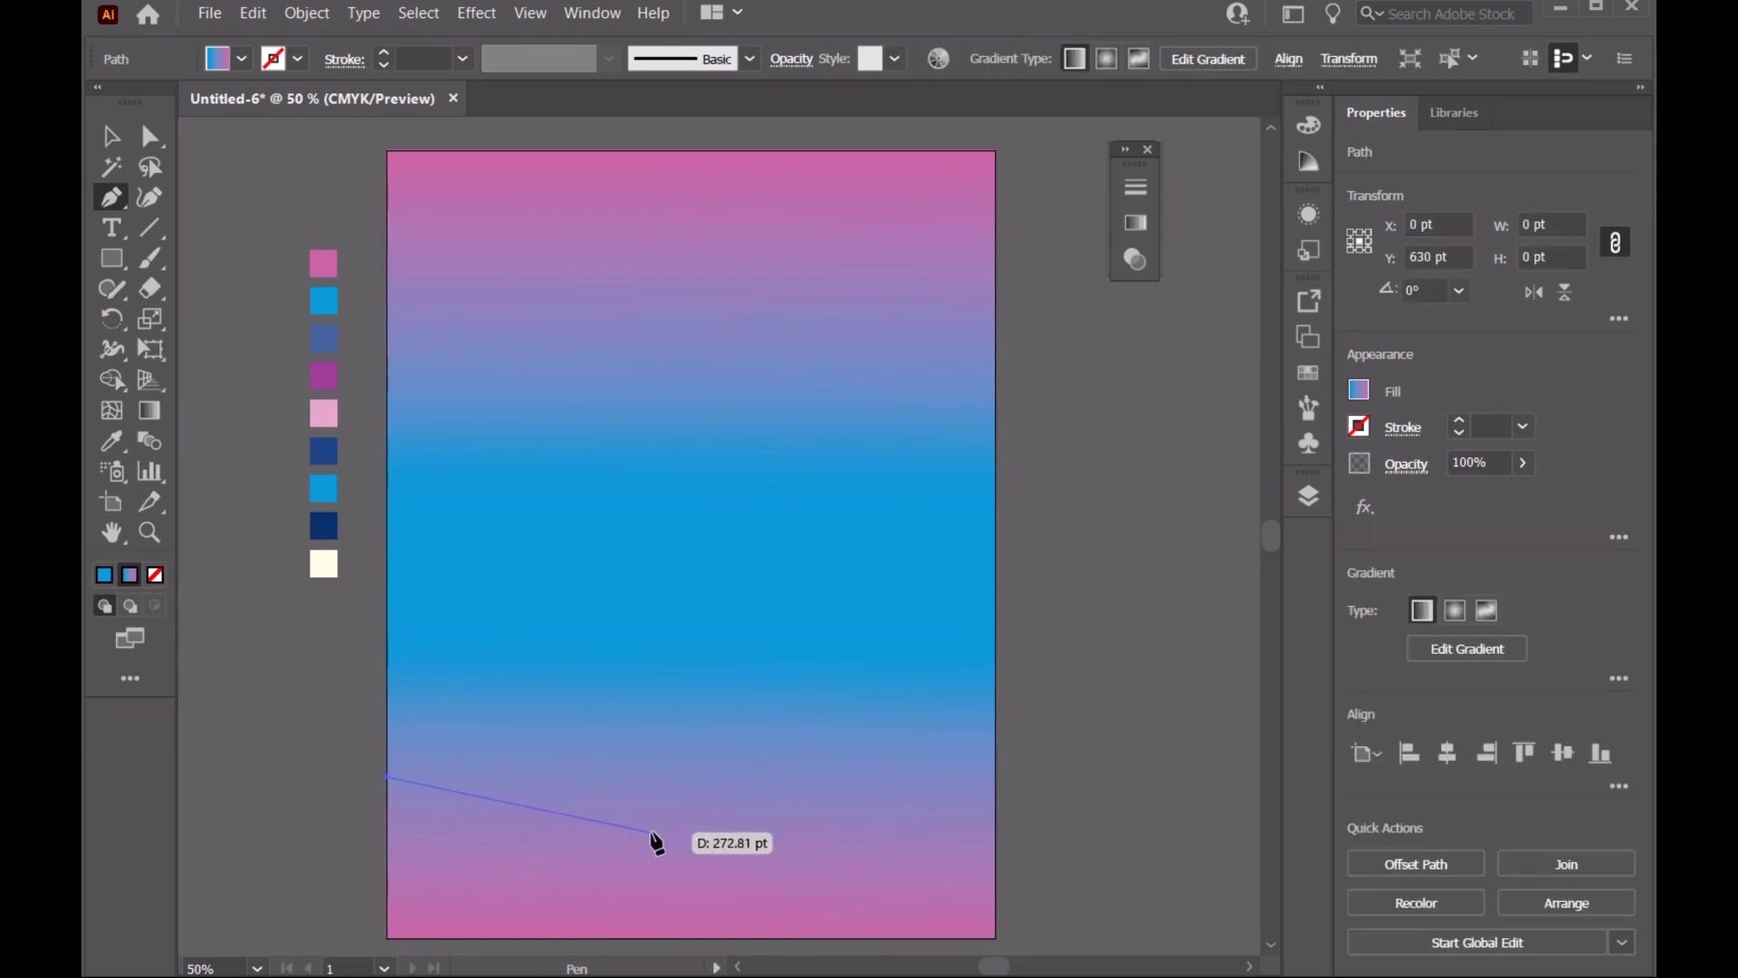
left_click(651, 831)
left_click(607, 874)
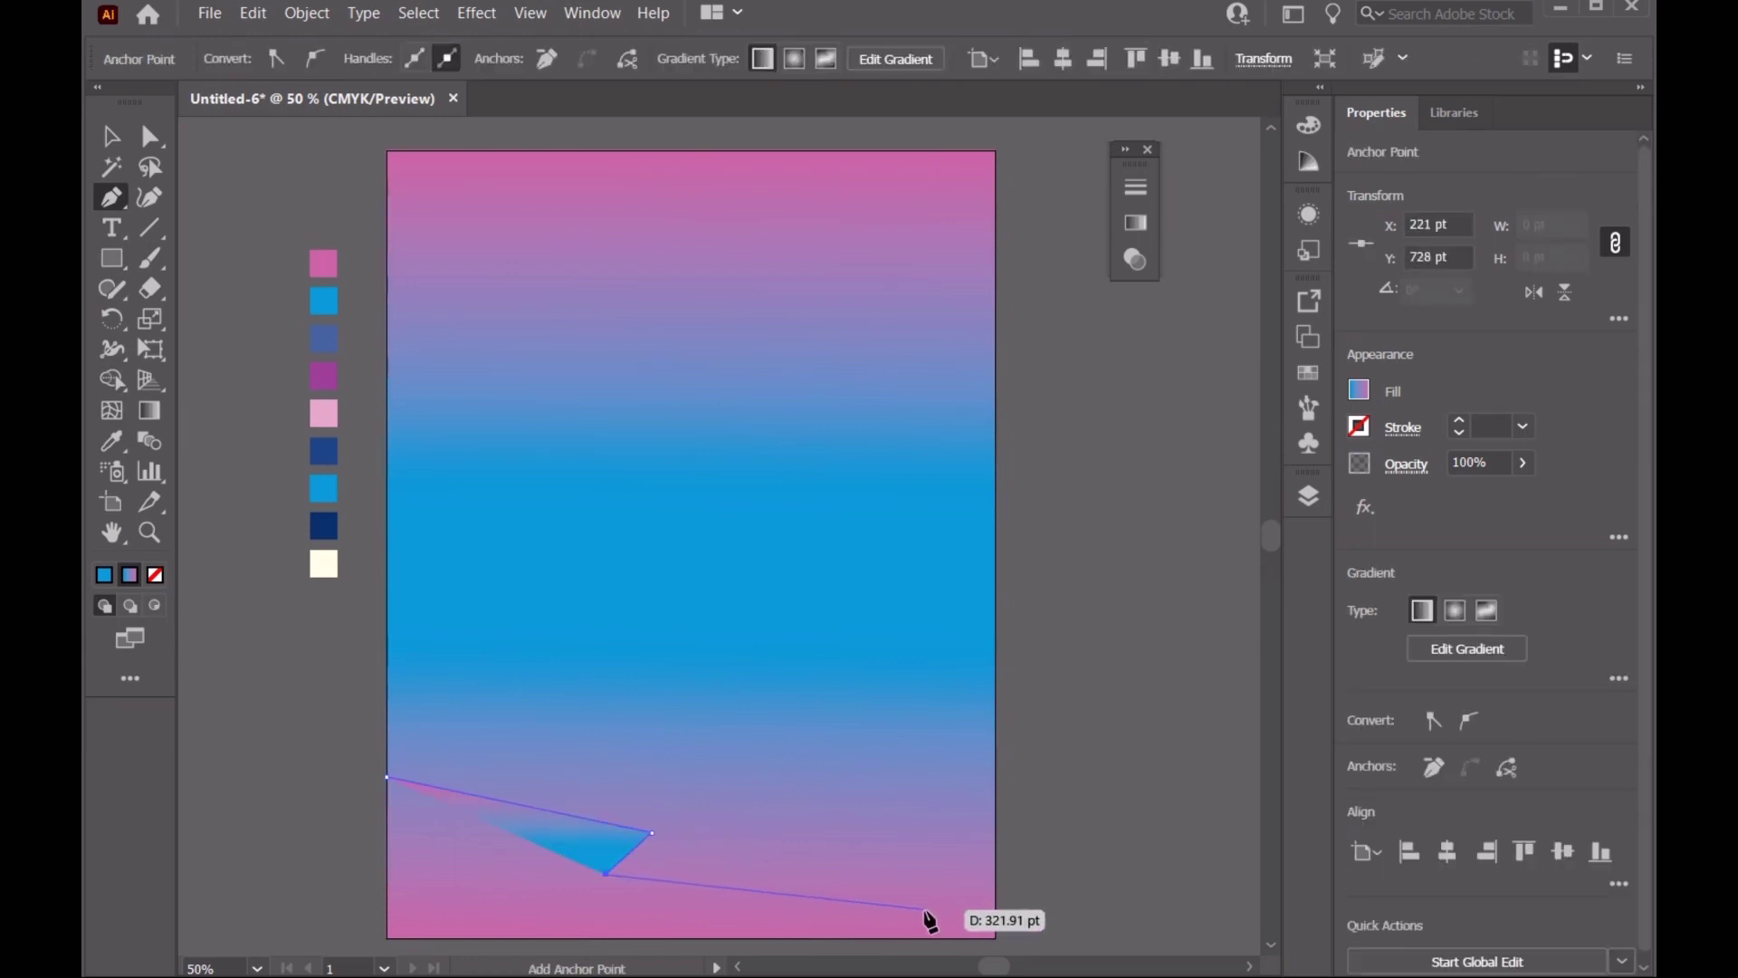
left_click(967, 915)
left_click(996, 938)
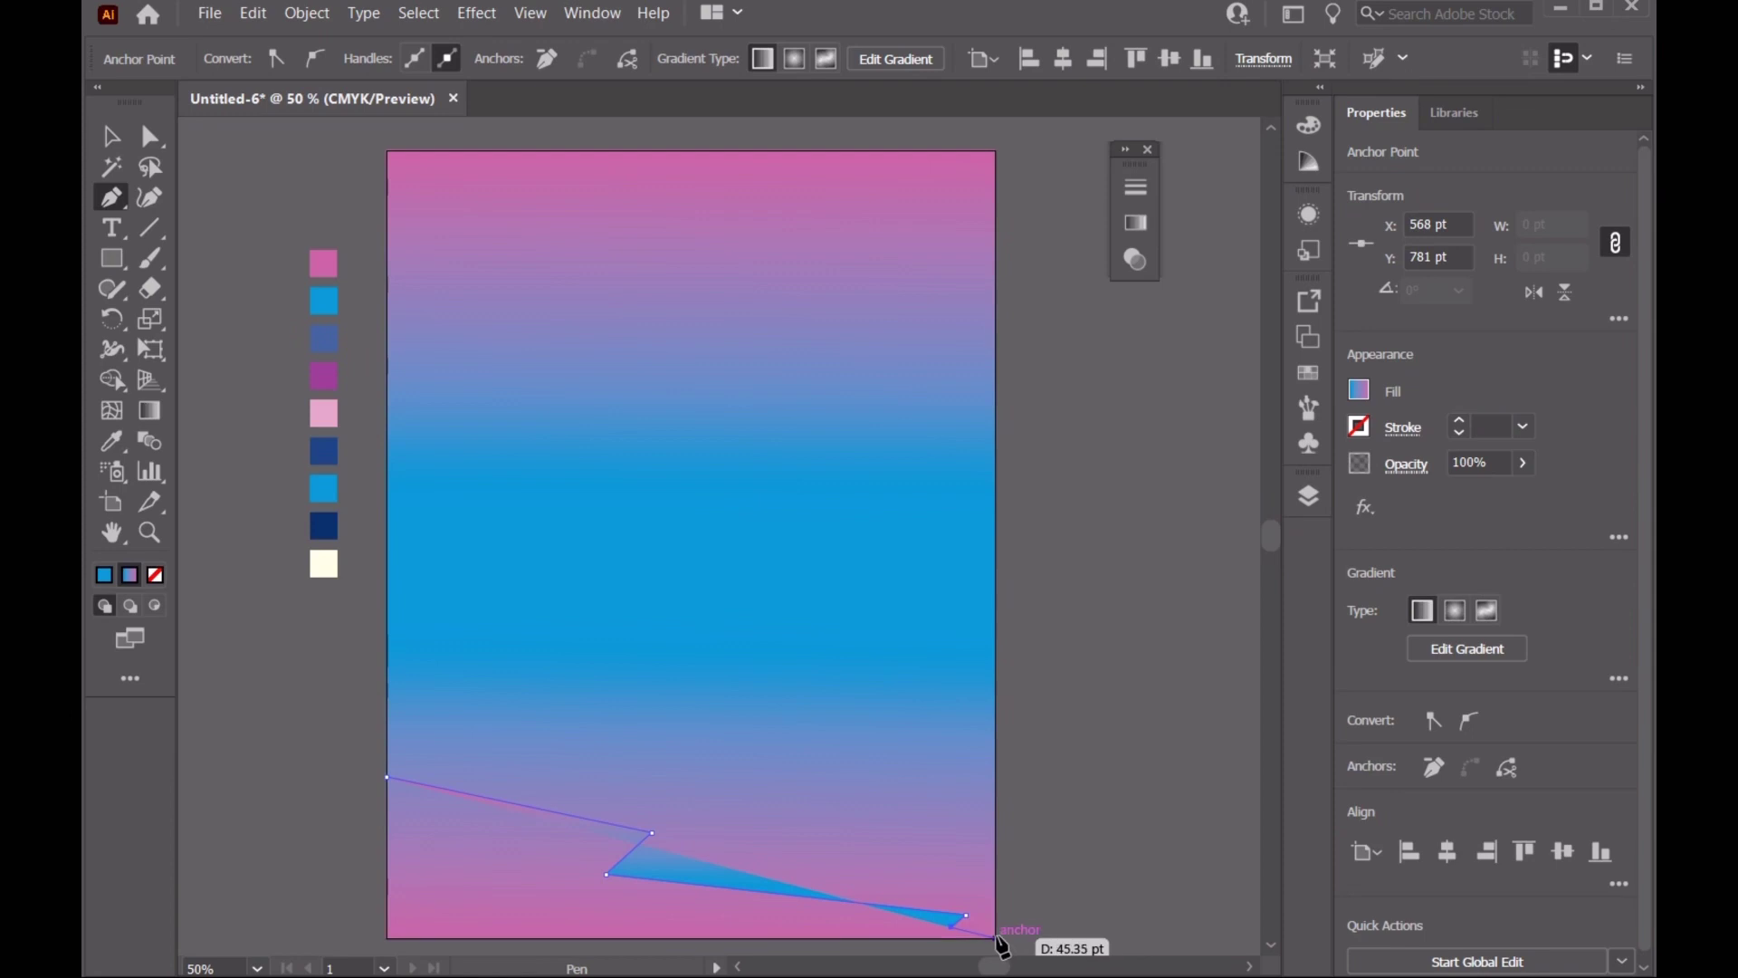
left_click(387, 938)
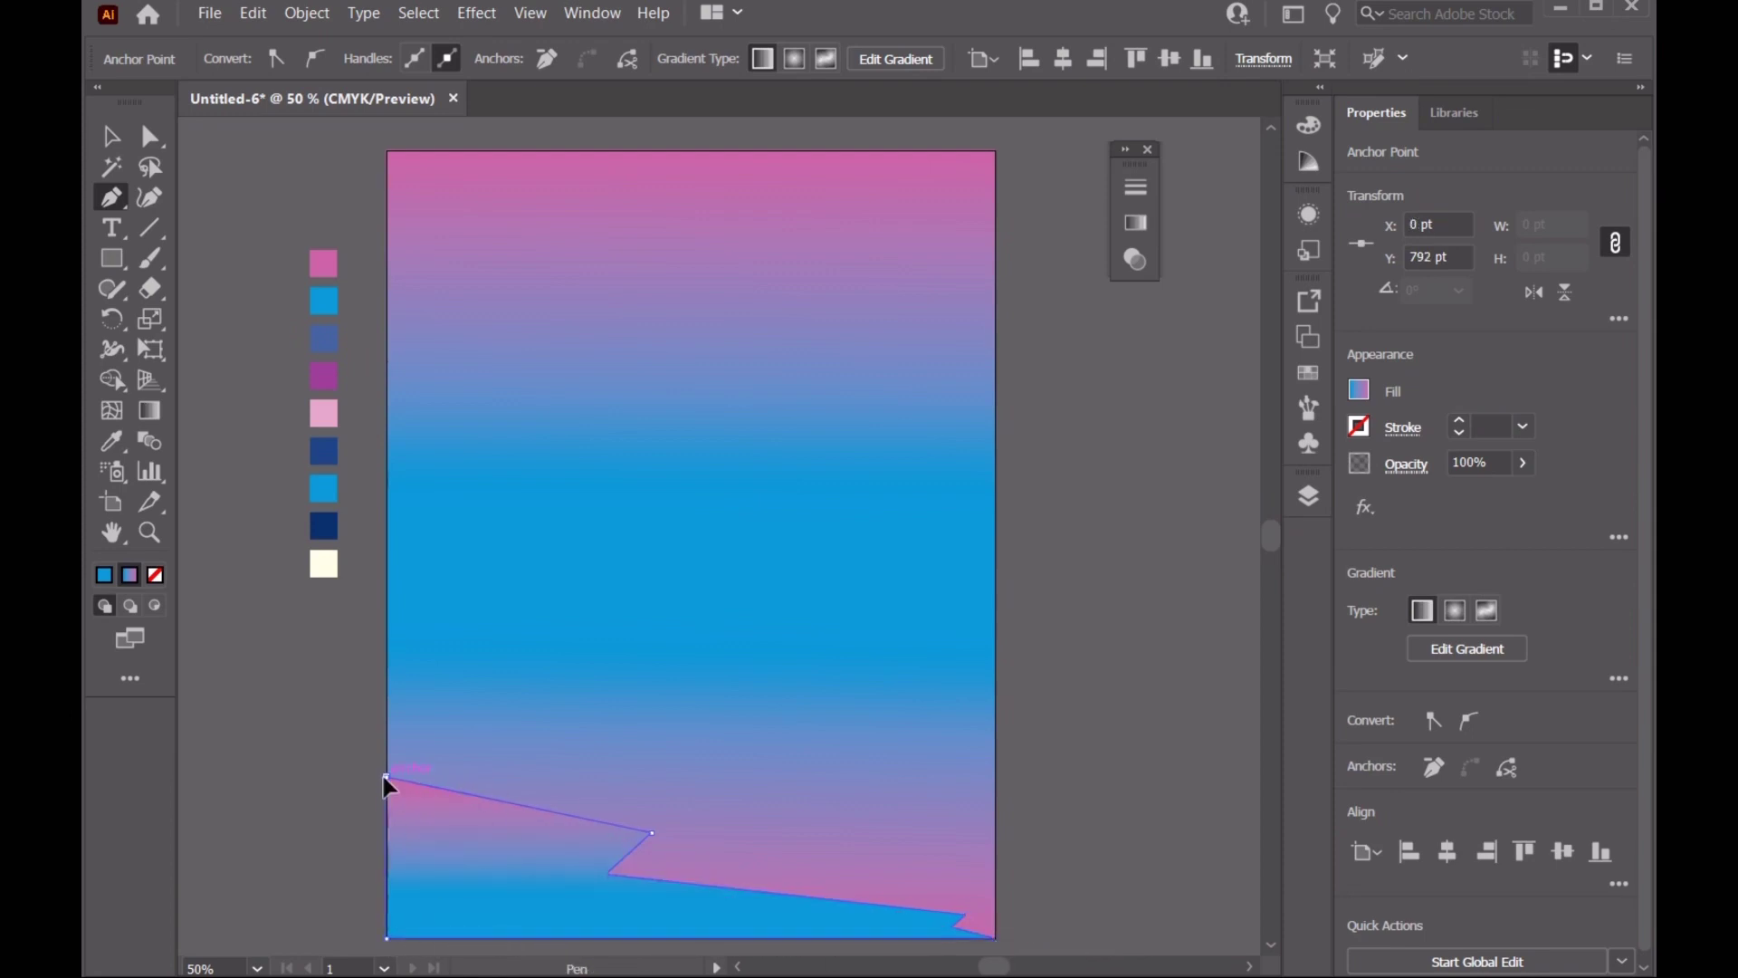
left_click(105, 574)
left_click(323, 526)
left_click(150, 198)
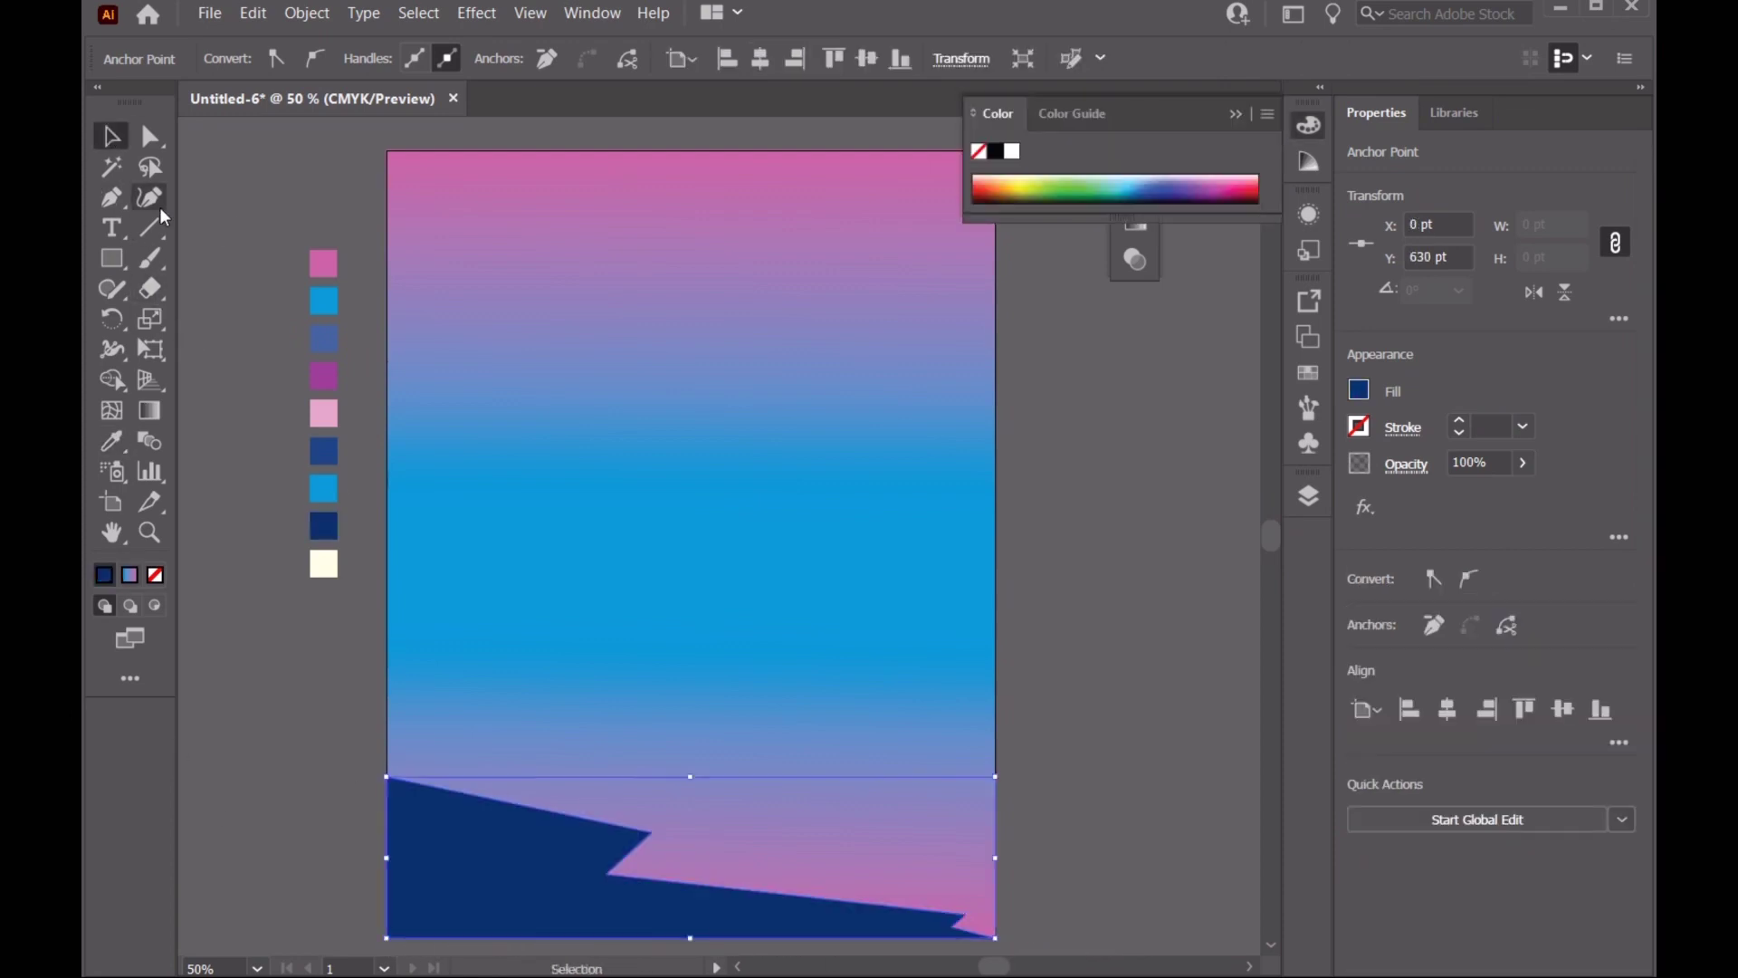
Smooth the navy shape's points into a curving wave along its top edge
double_click(603, 876)
left_click_drag(652, 829, 580, 828)
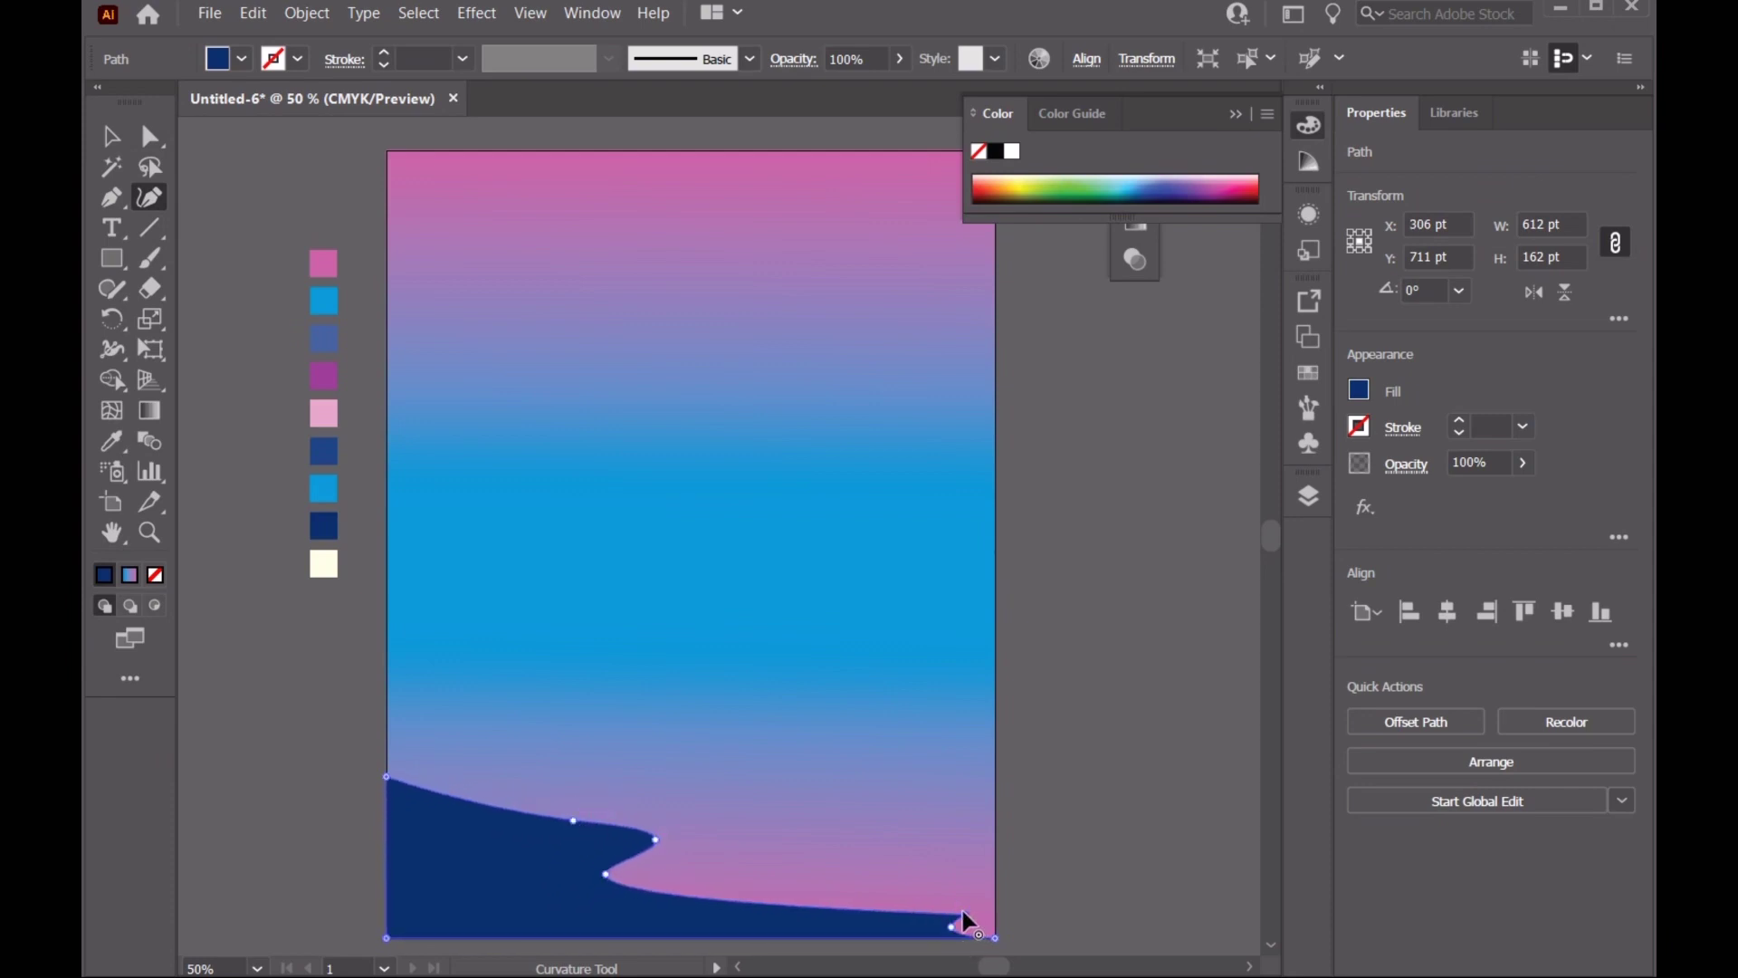
double_click(950, 928)
key("v")
left_click(245, 227)
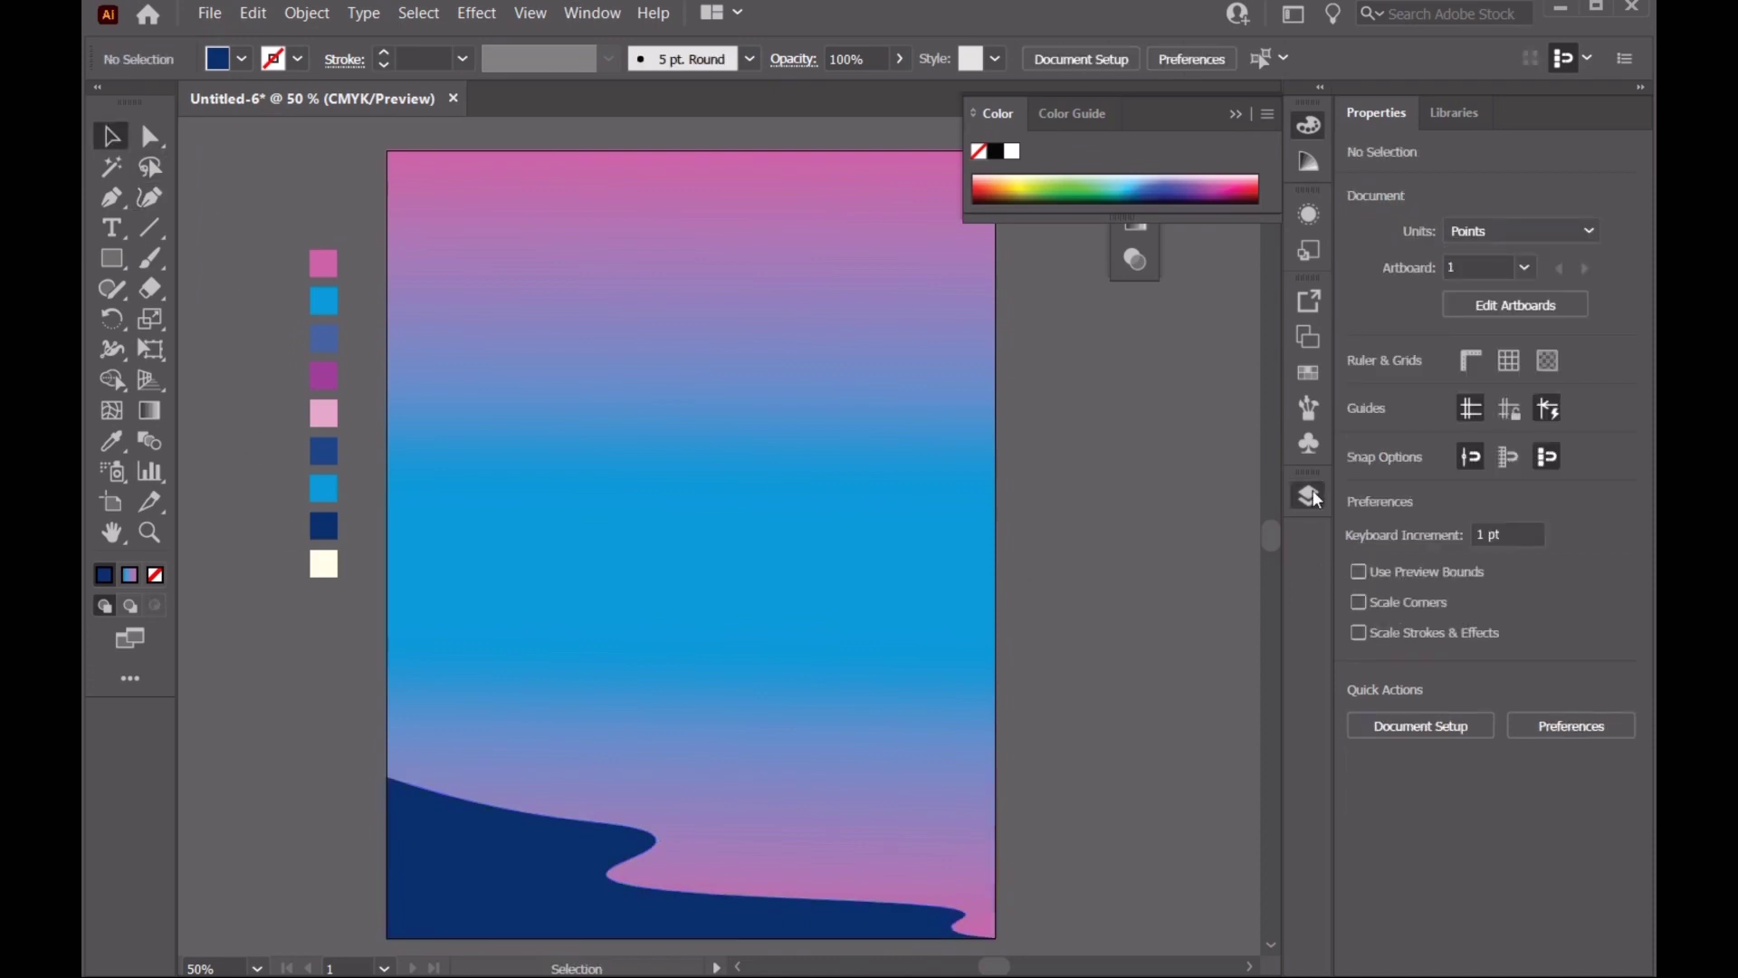
left_click(1309, 495)
Draw a second closed shape along the bottom and fill it with the blue swatch
left_click(1235, 353)
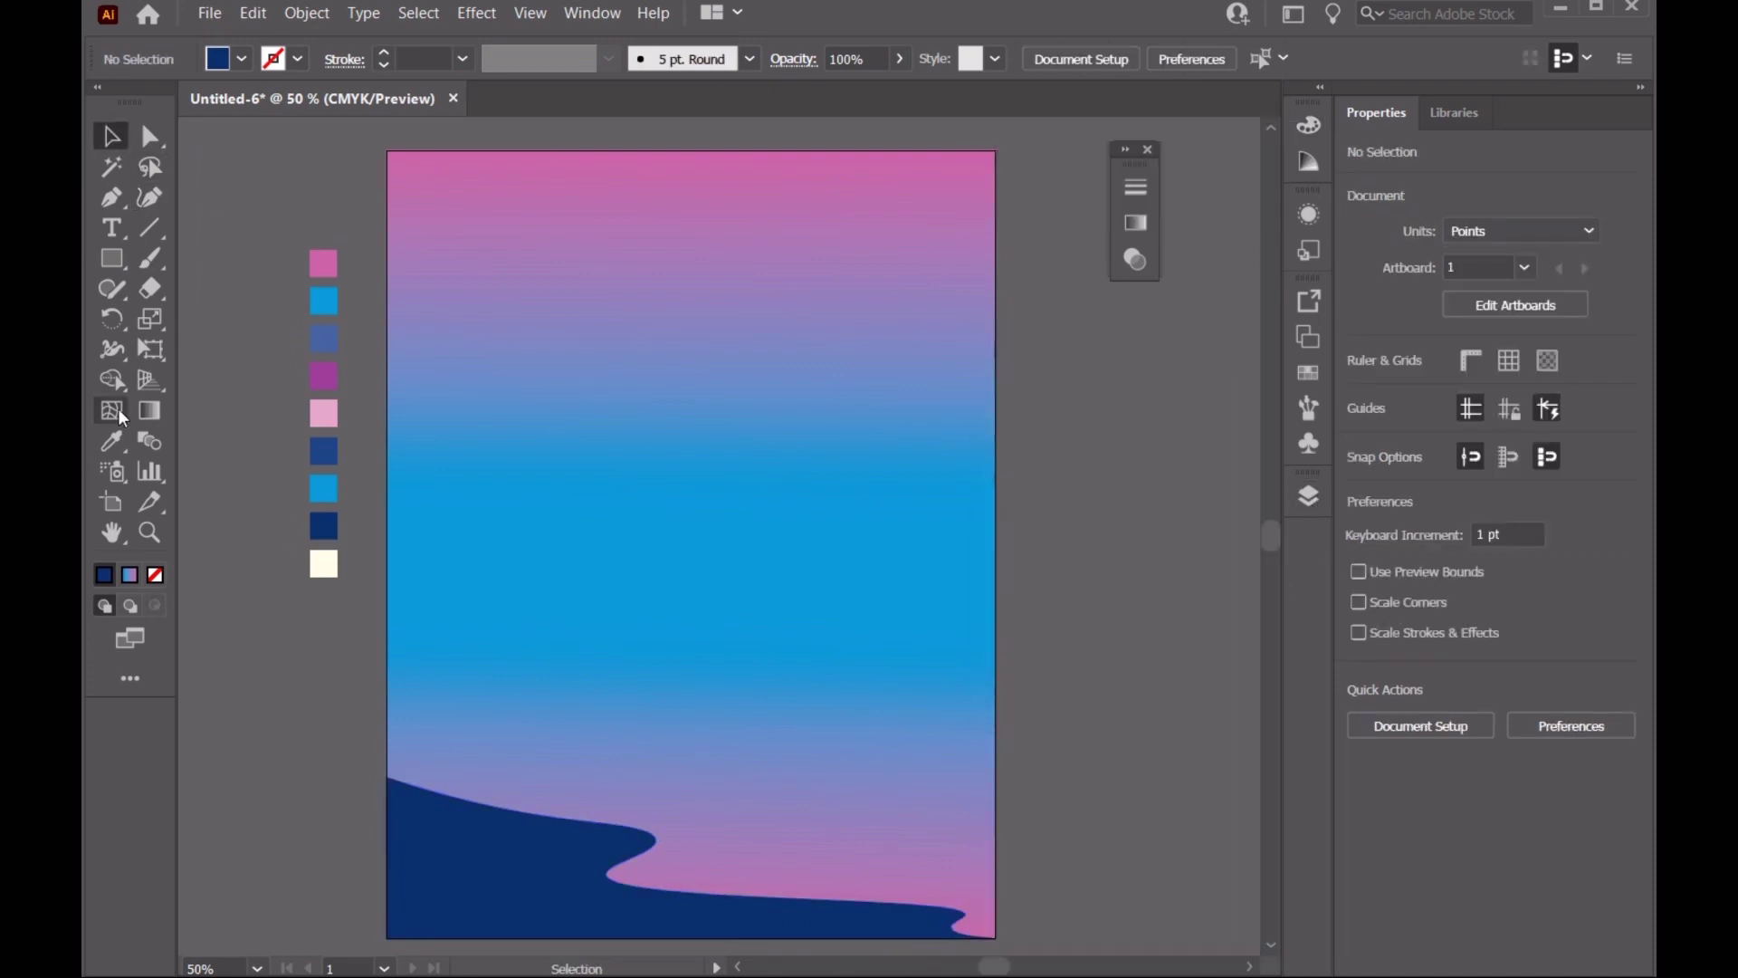
key("p")
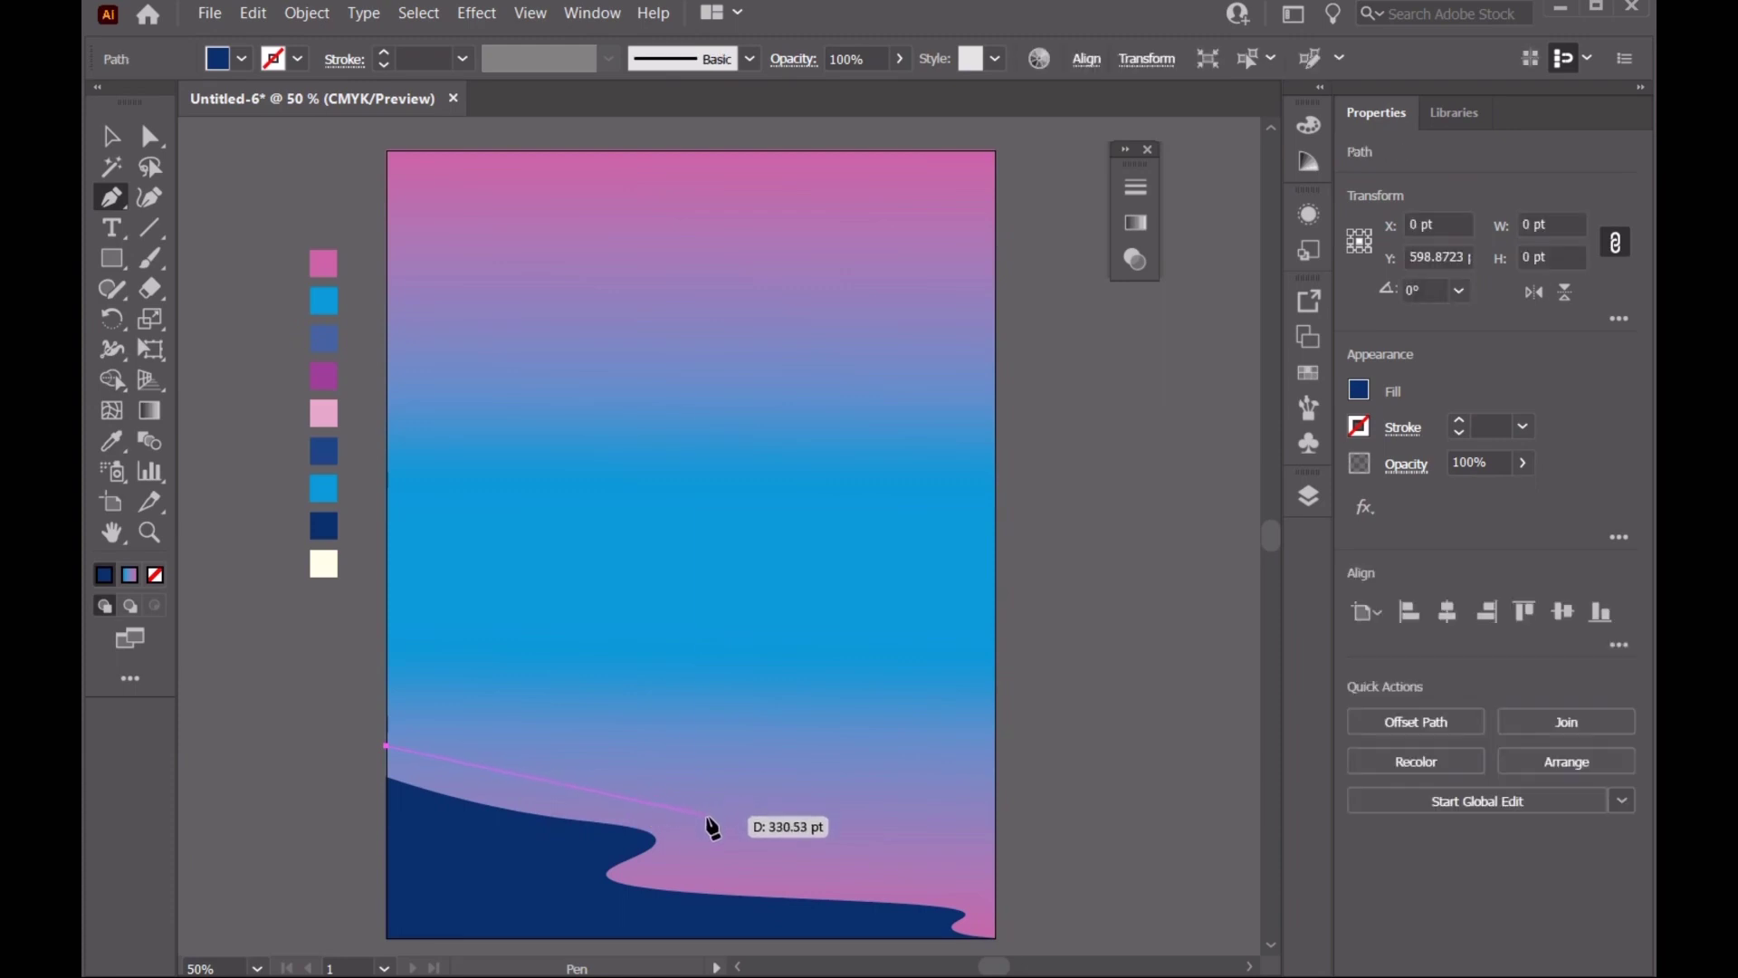
left_click(718, 823)
left_click(654, 869)
left_click(985, 894)
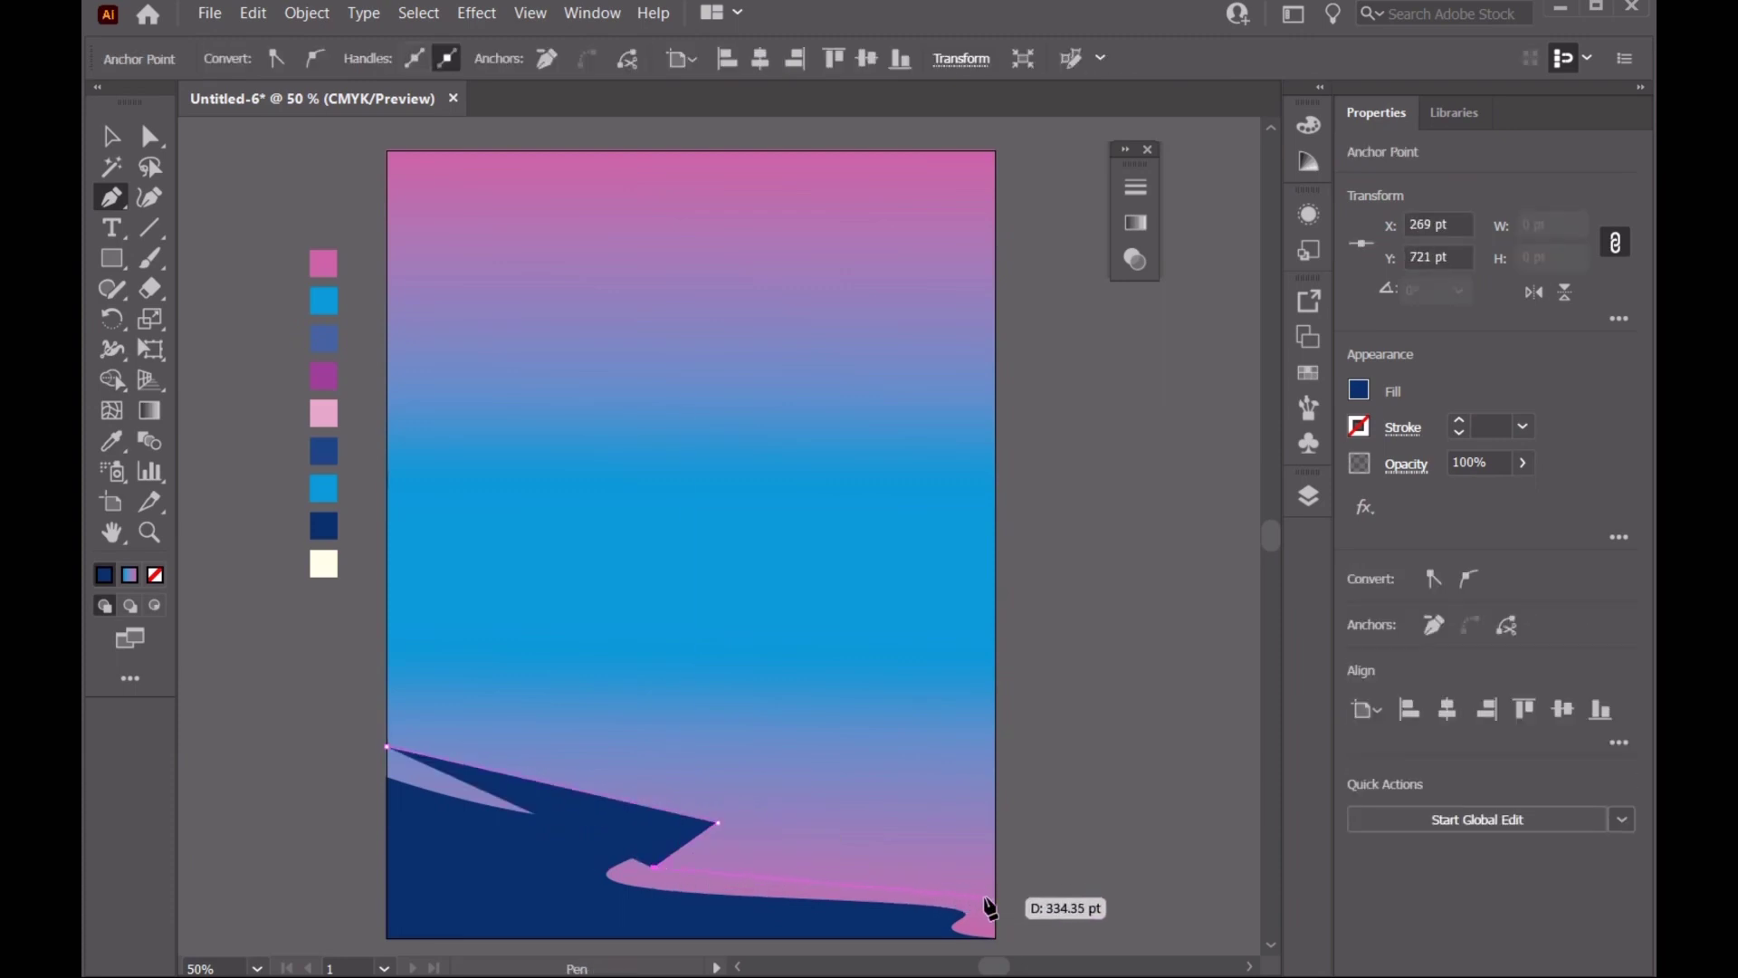
left_click(995, 935)
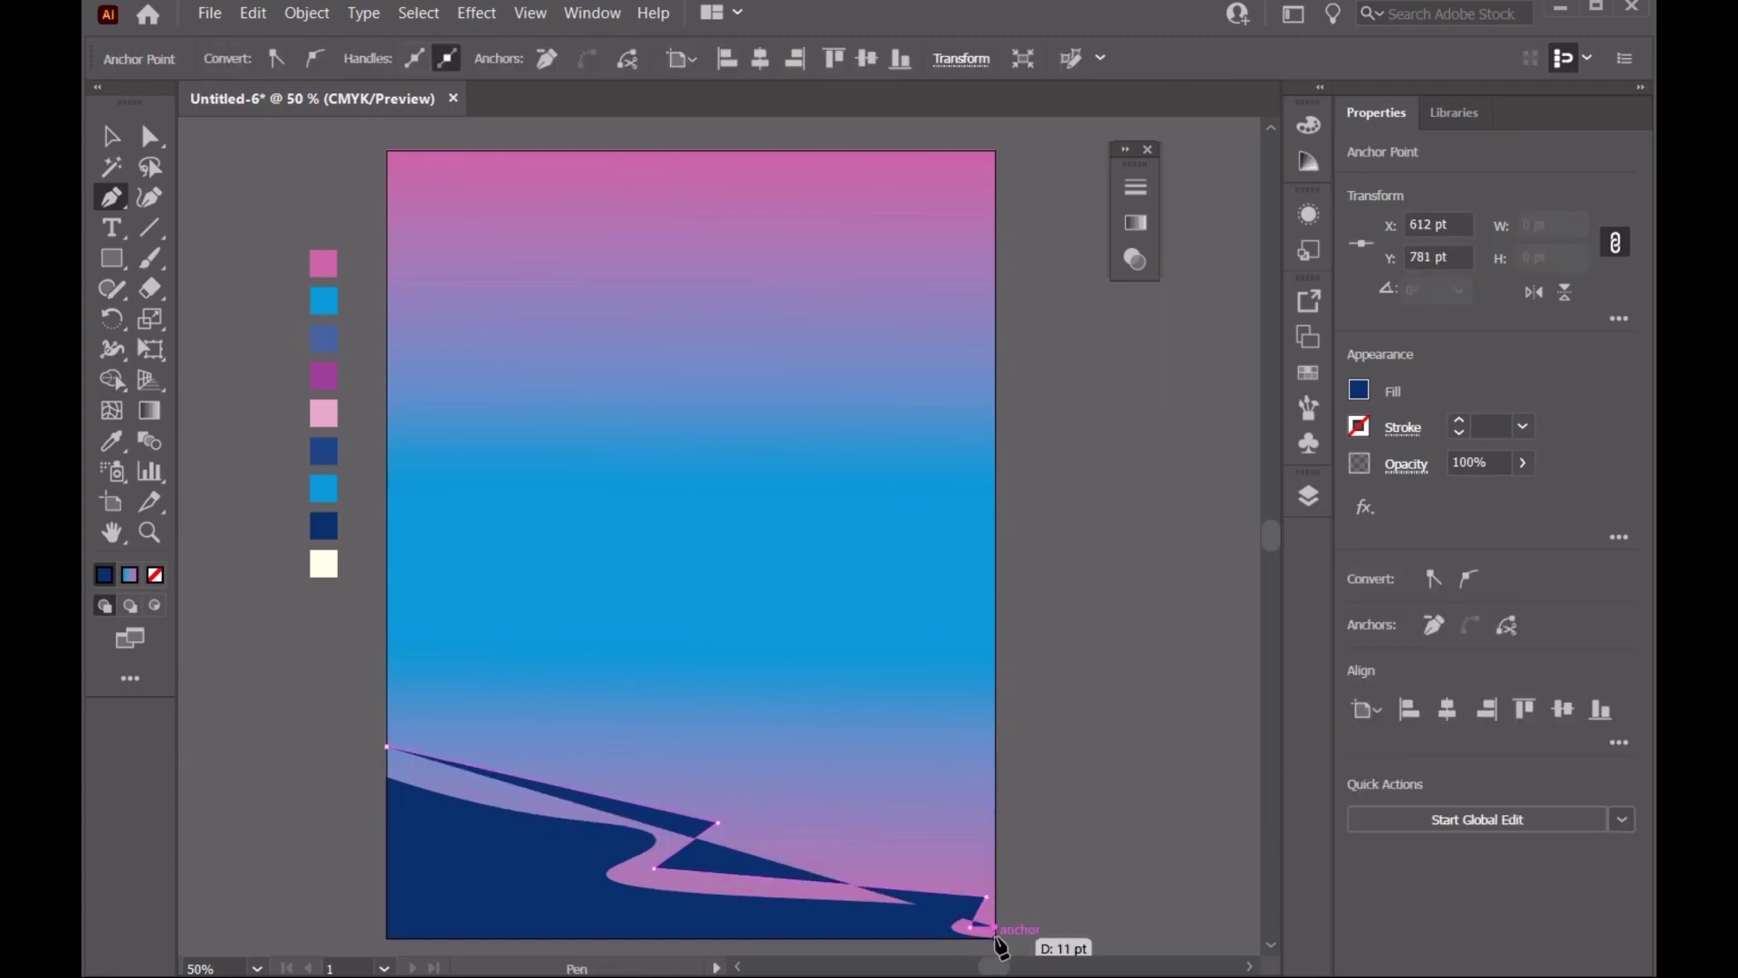
left_click(387, 936)
left_click(386, 747)
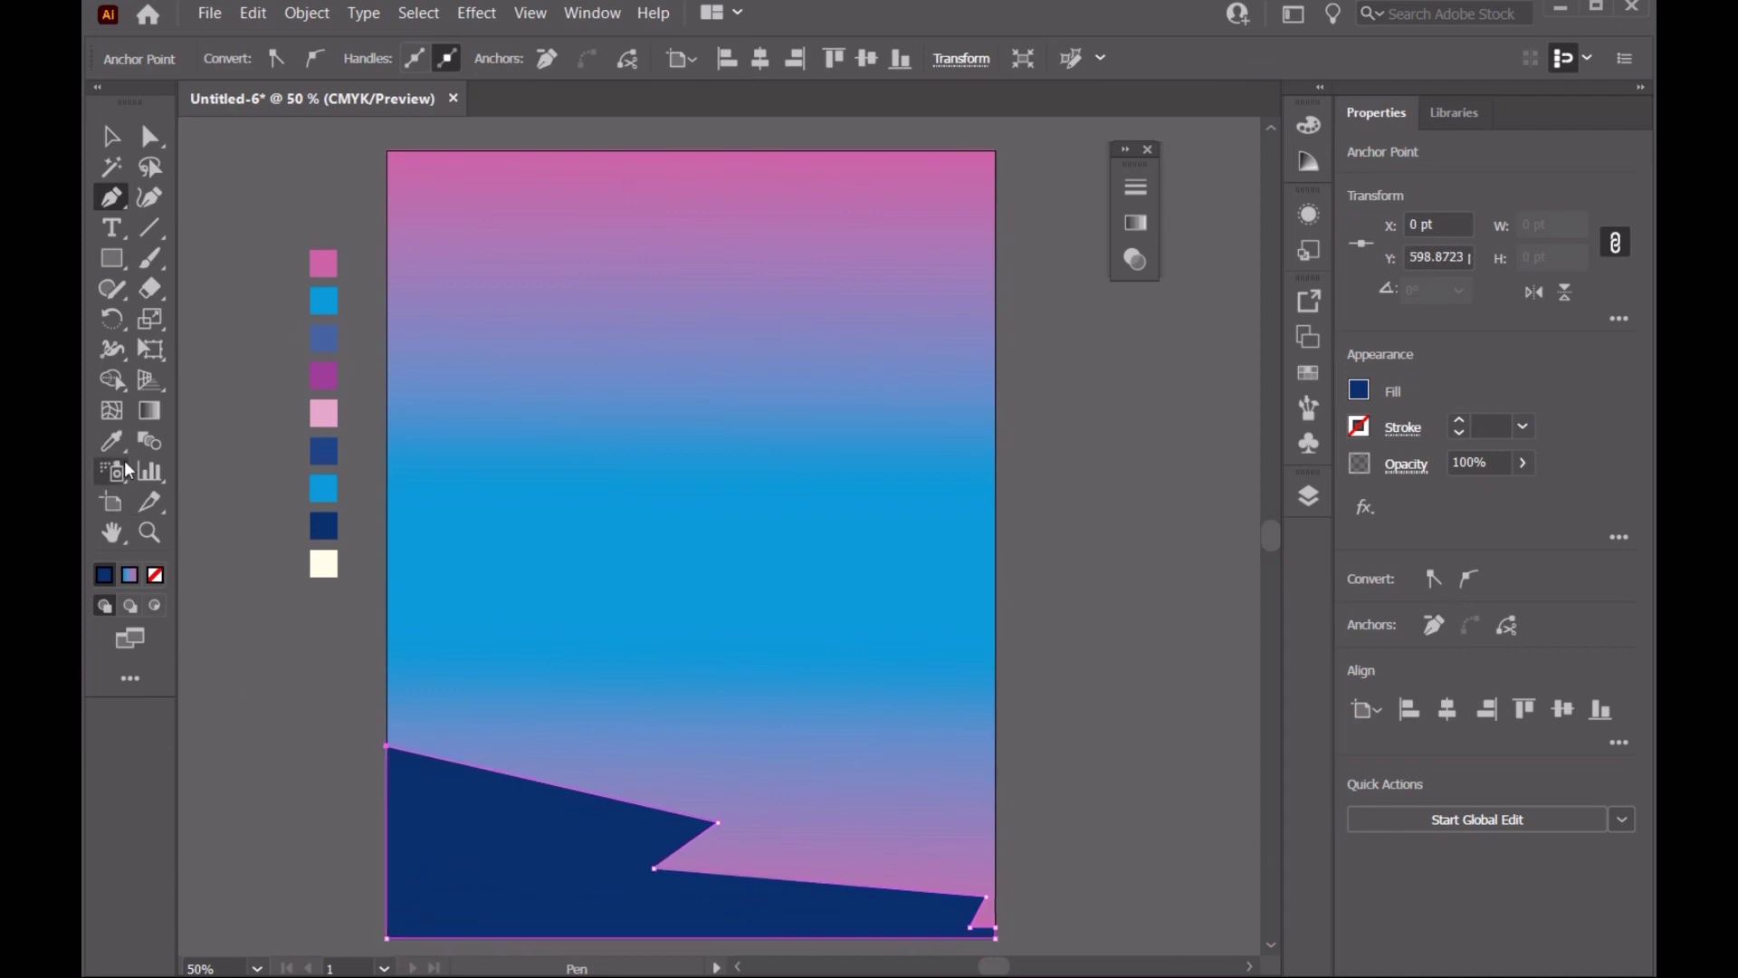
key("i")
left_click(339, 489)
Send the blue shore strip to the back and curve its top edge and lower-right end
key("v")
left_click(1309, 496)
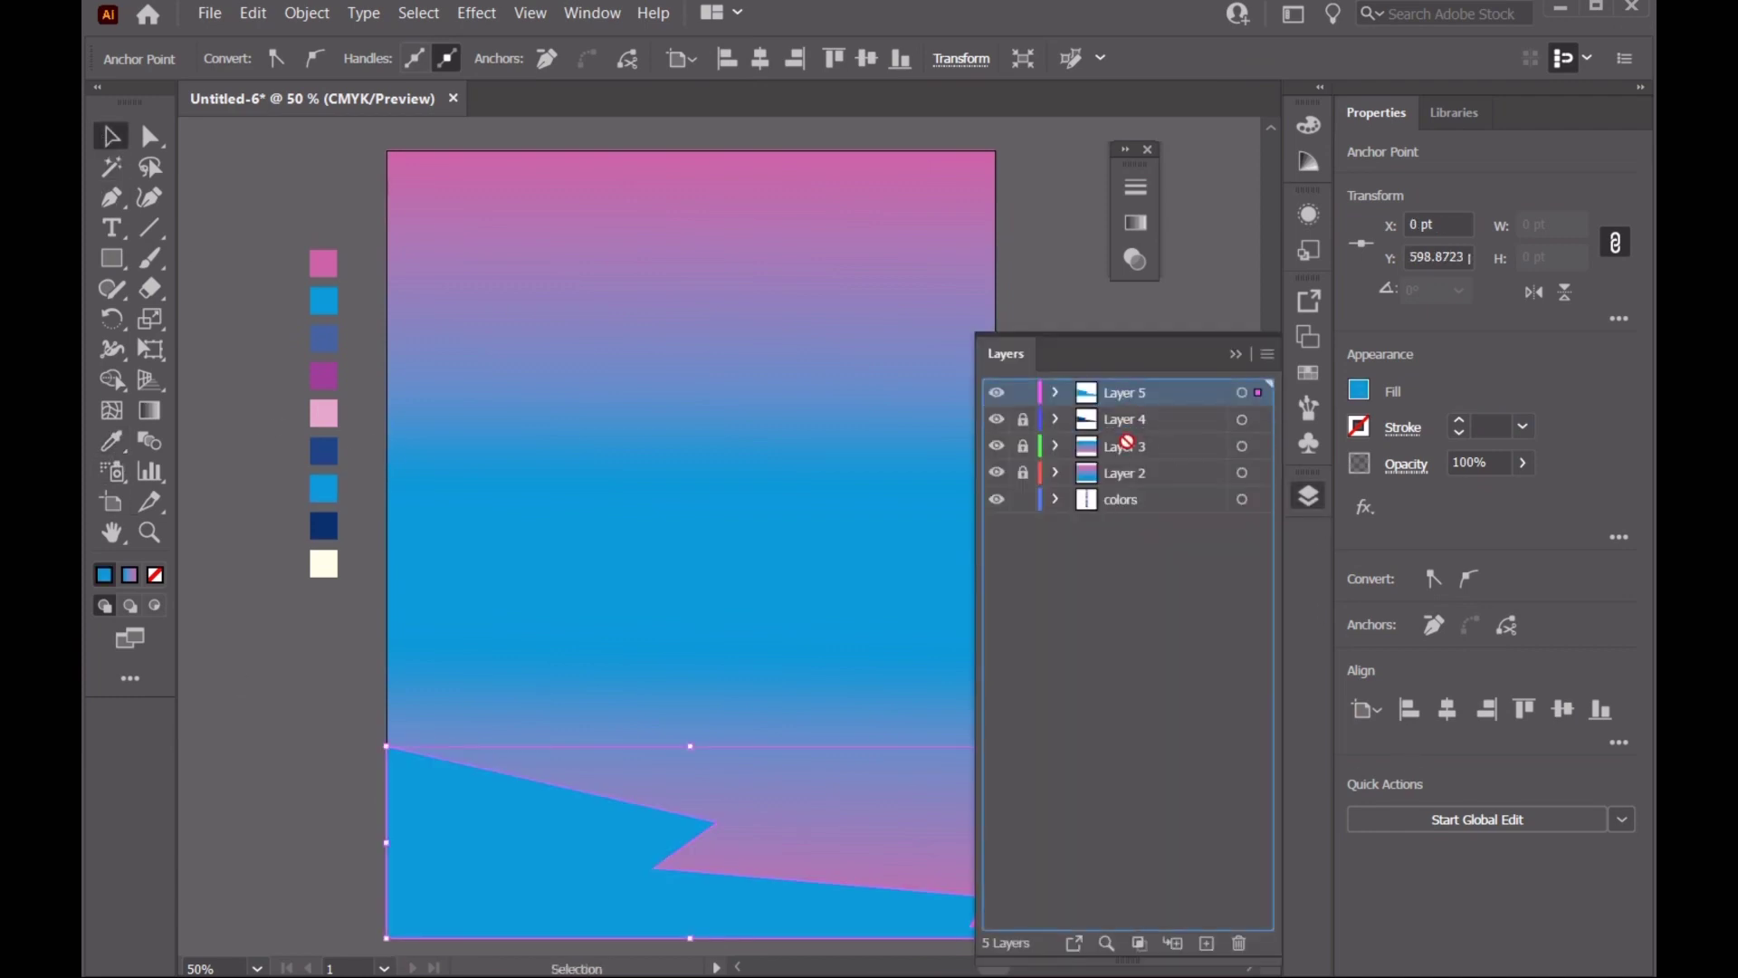
key("ctrl+shift+bracketleft")
left_click(150, 197)
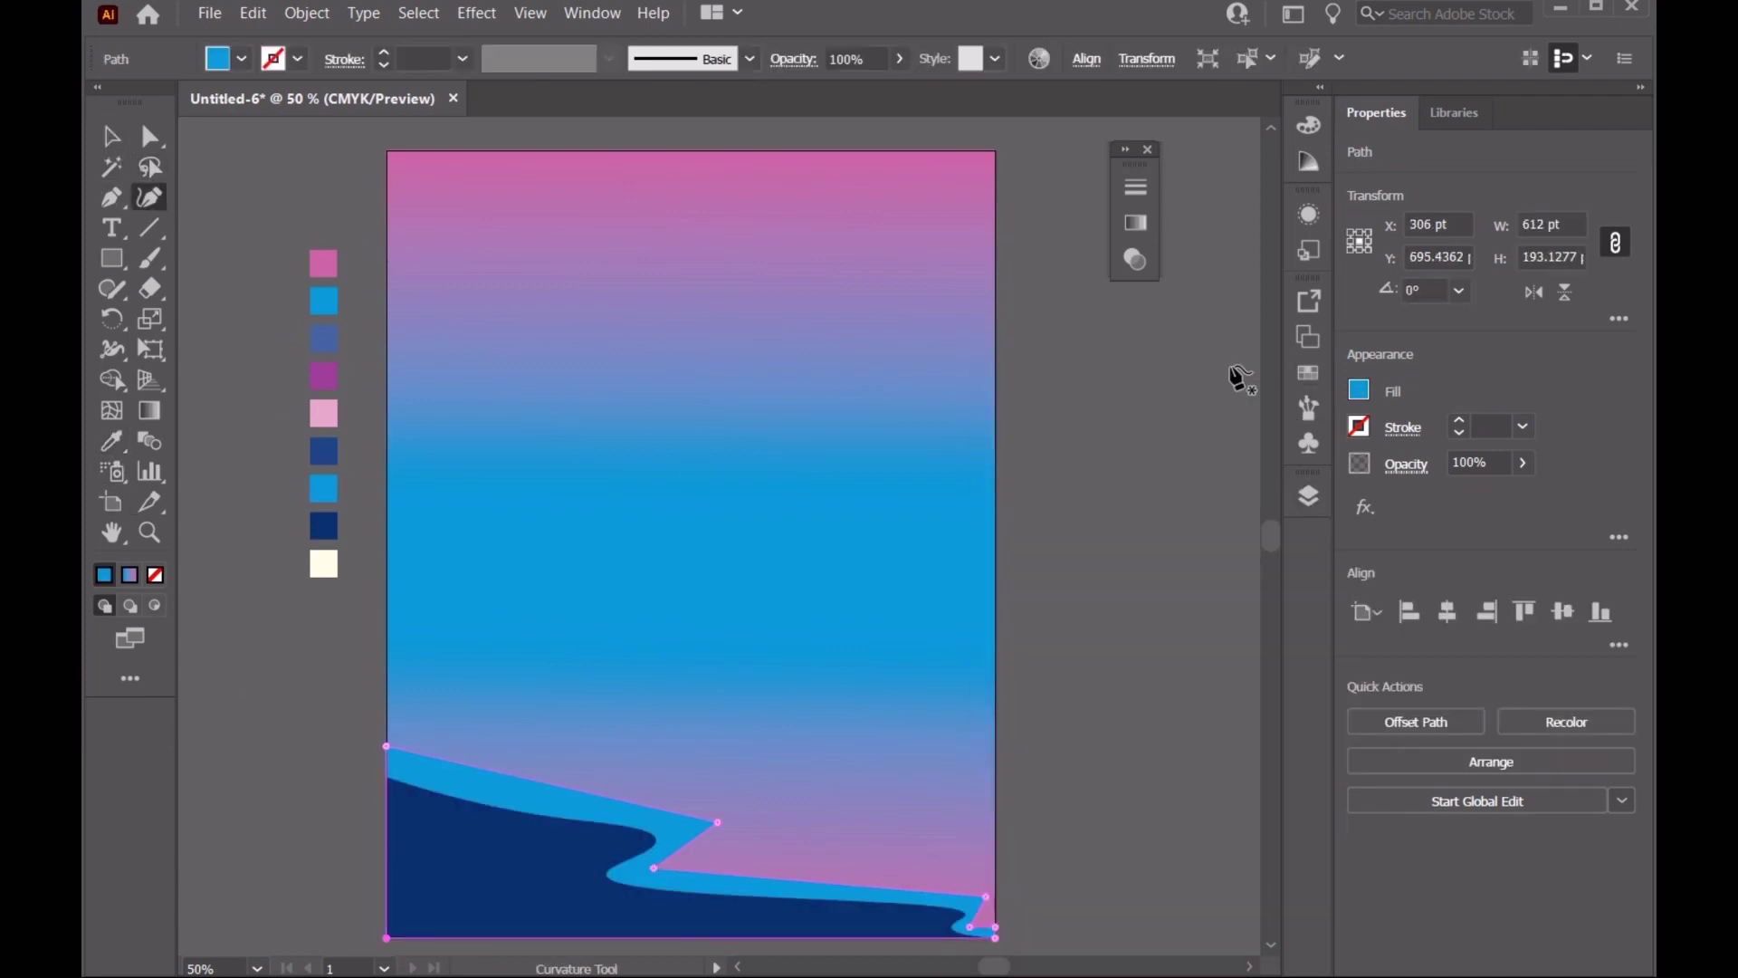
double_click(718, 822)
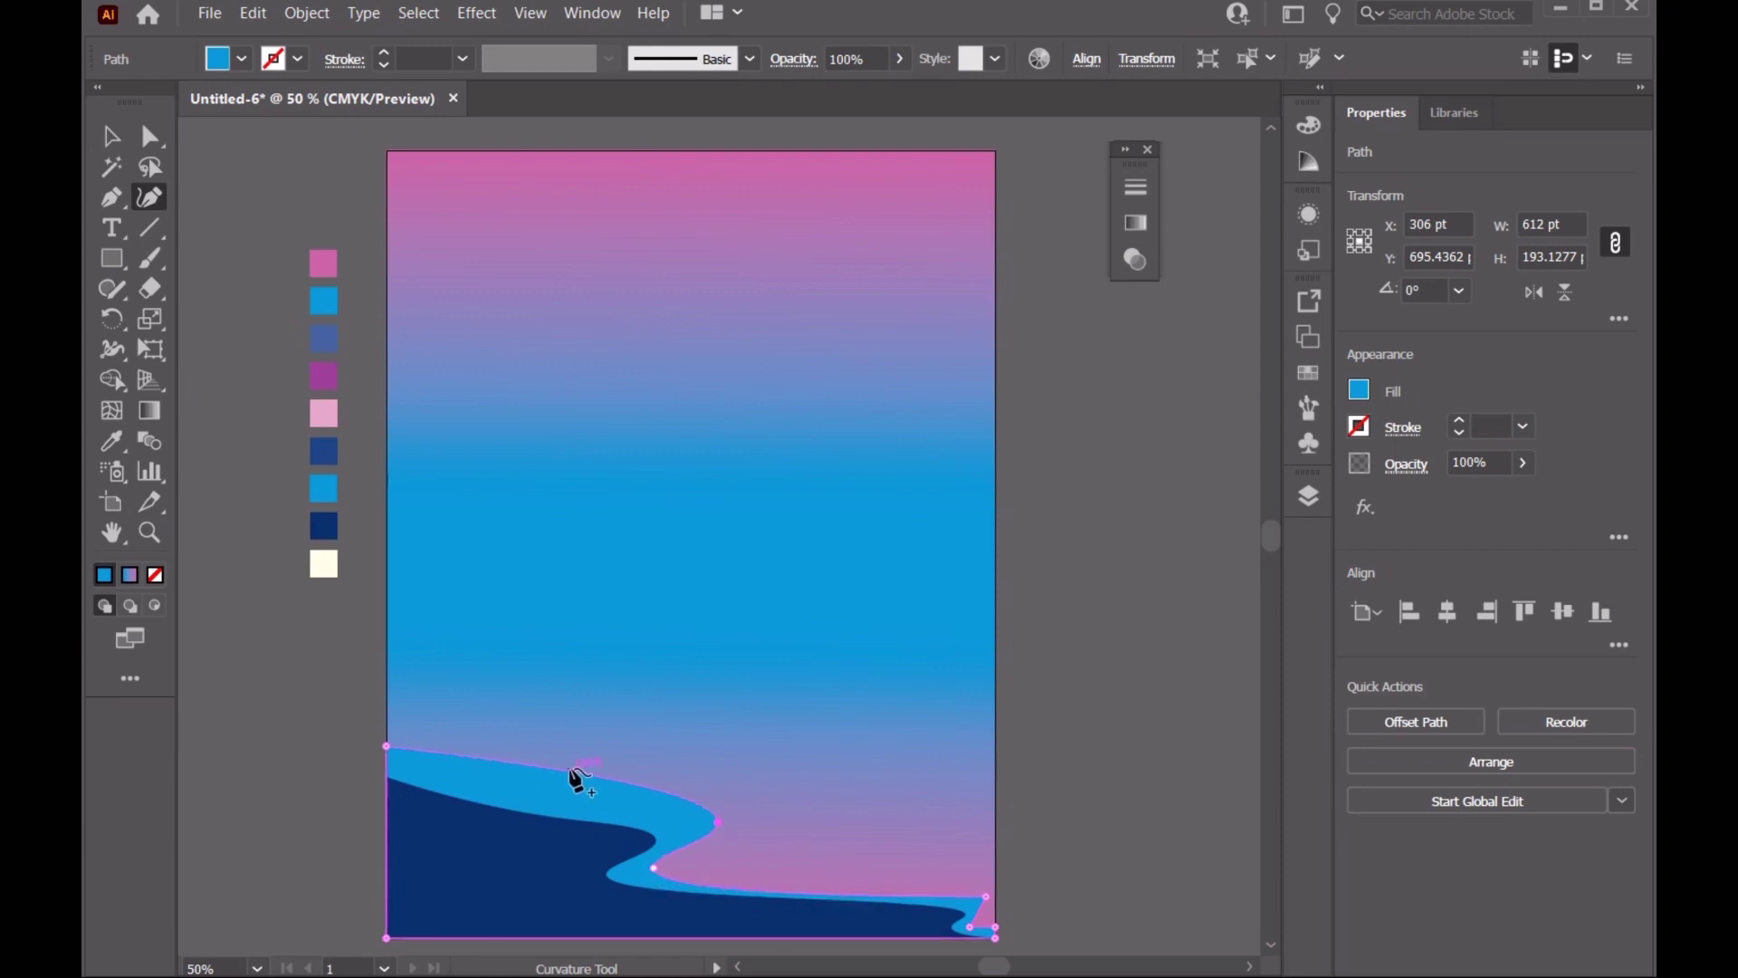
left_click_drag(574, 779, 558, 789)
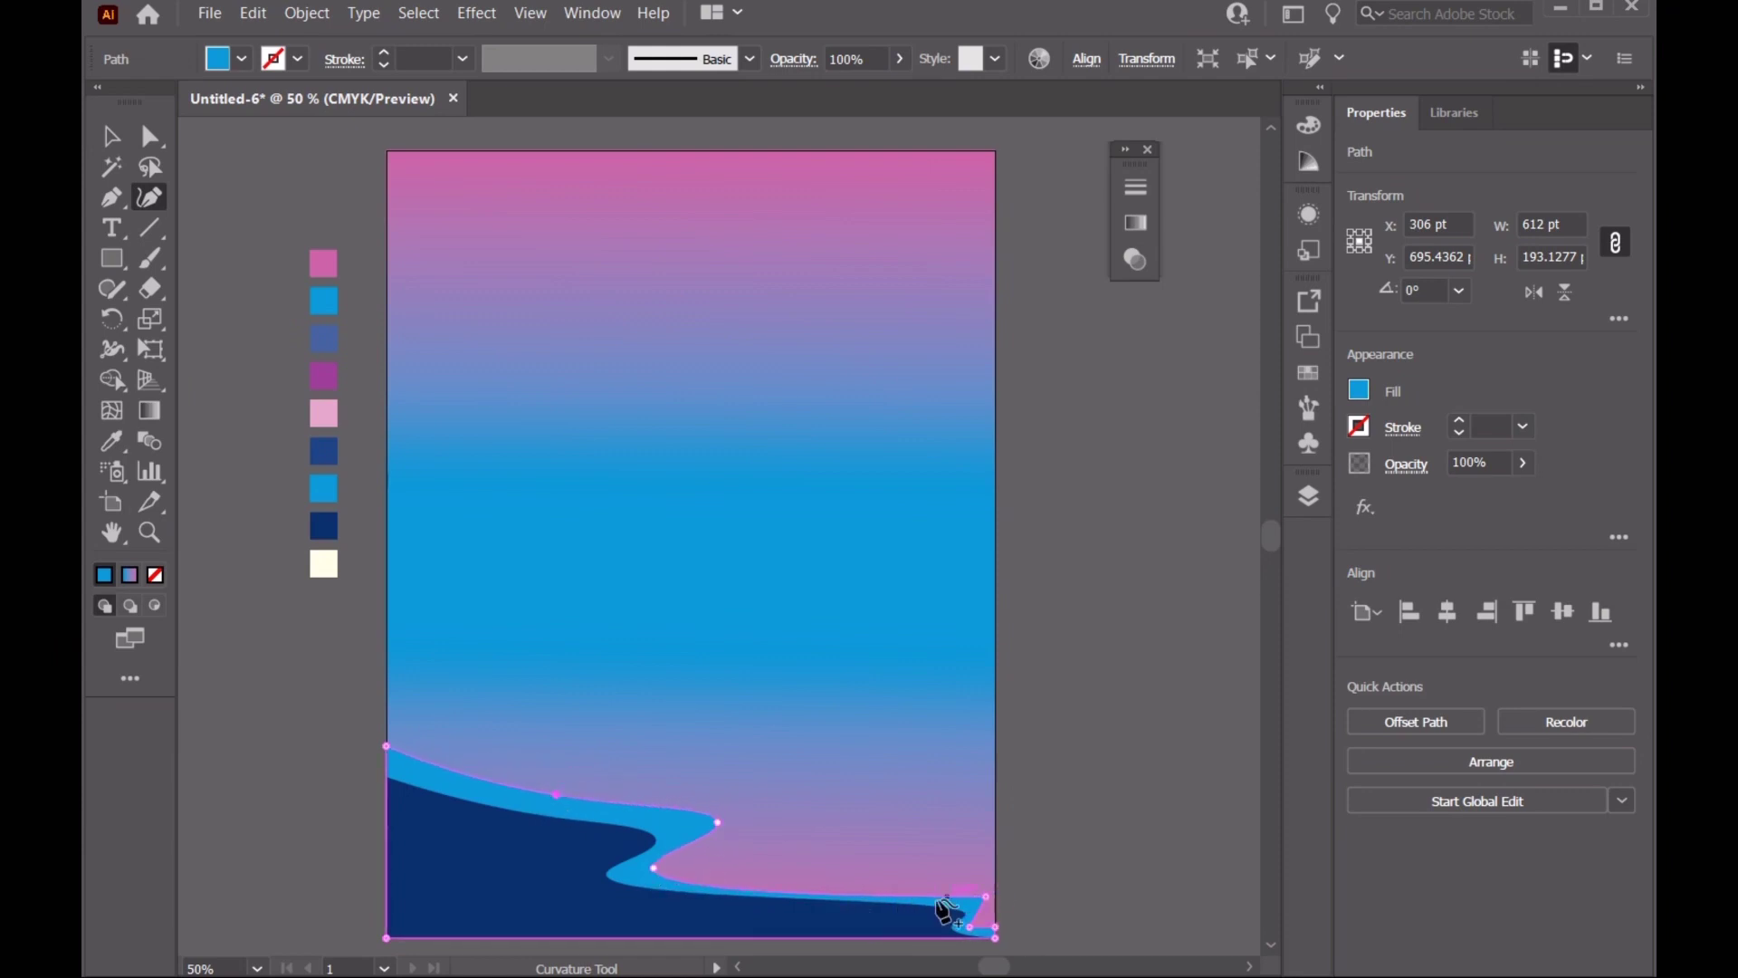
left_click_drag(980, 896, 981, 907)
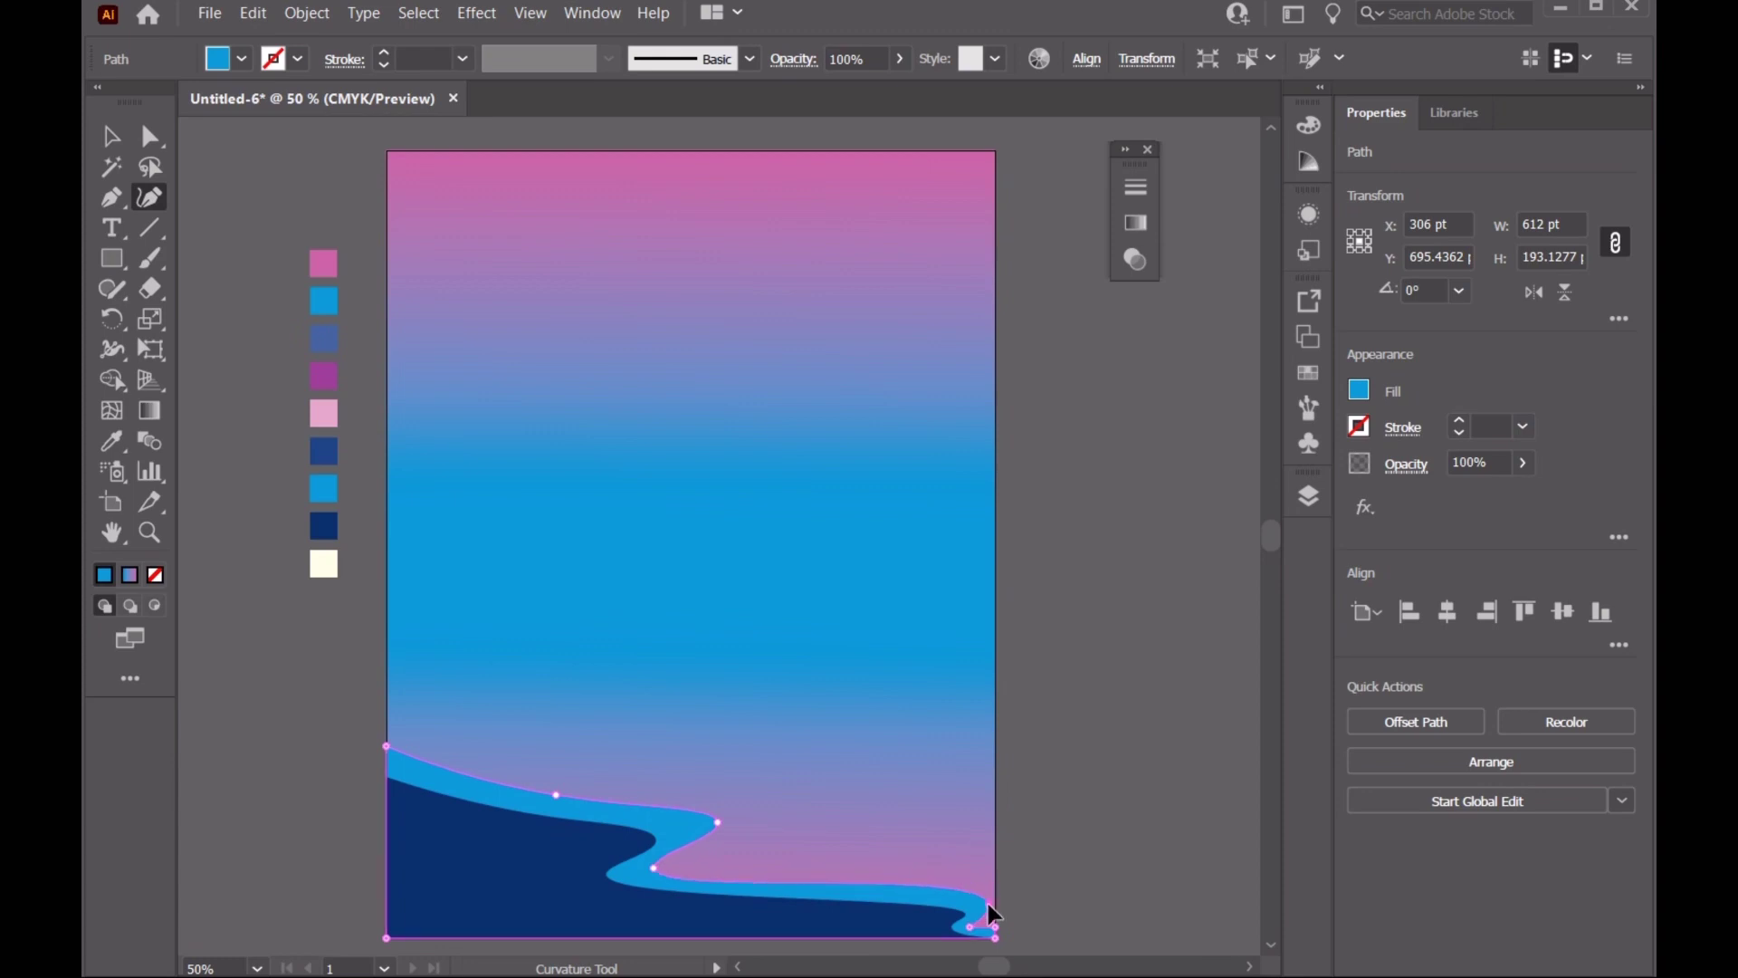
left_click(130, 143)
left_click(281, 226)
Add a new empty Layer 6 above Layer 2
left_click(1309, 496)
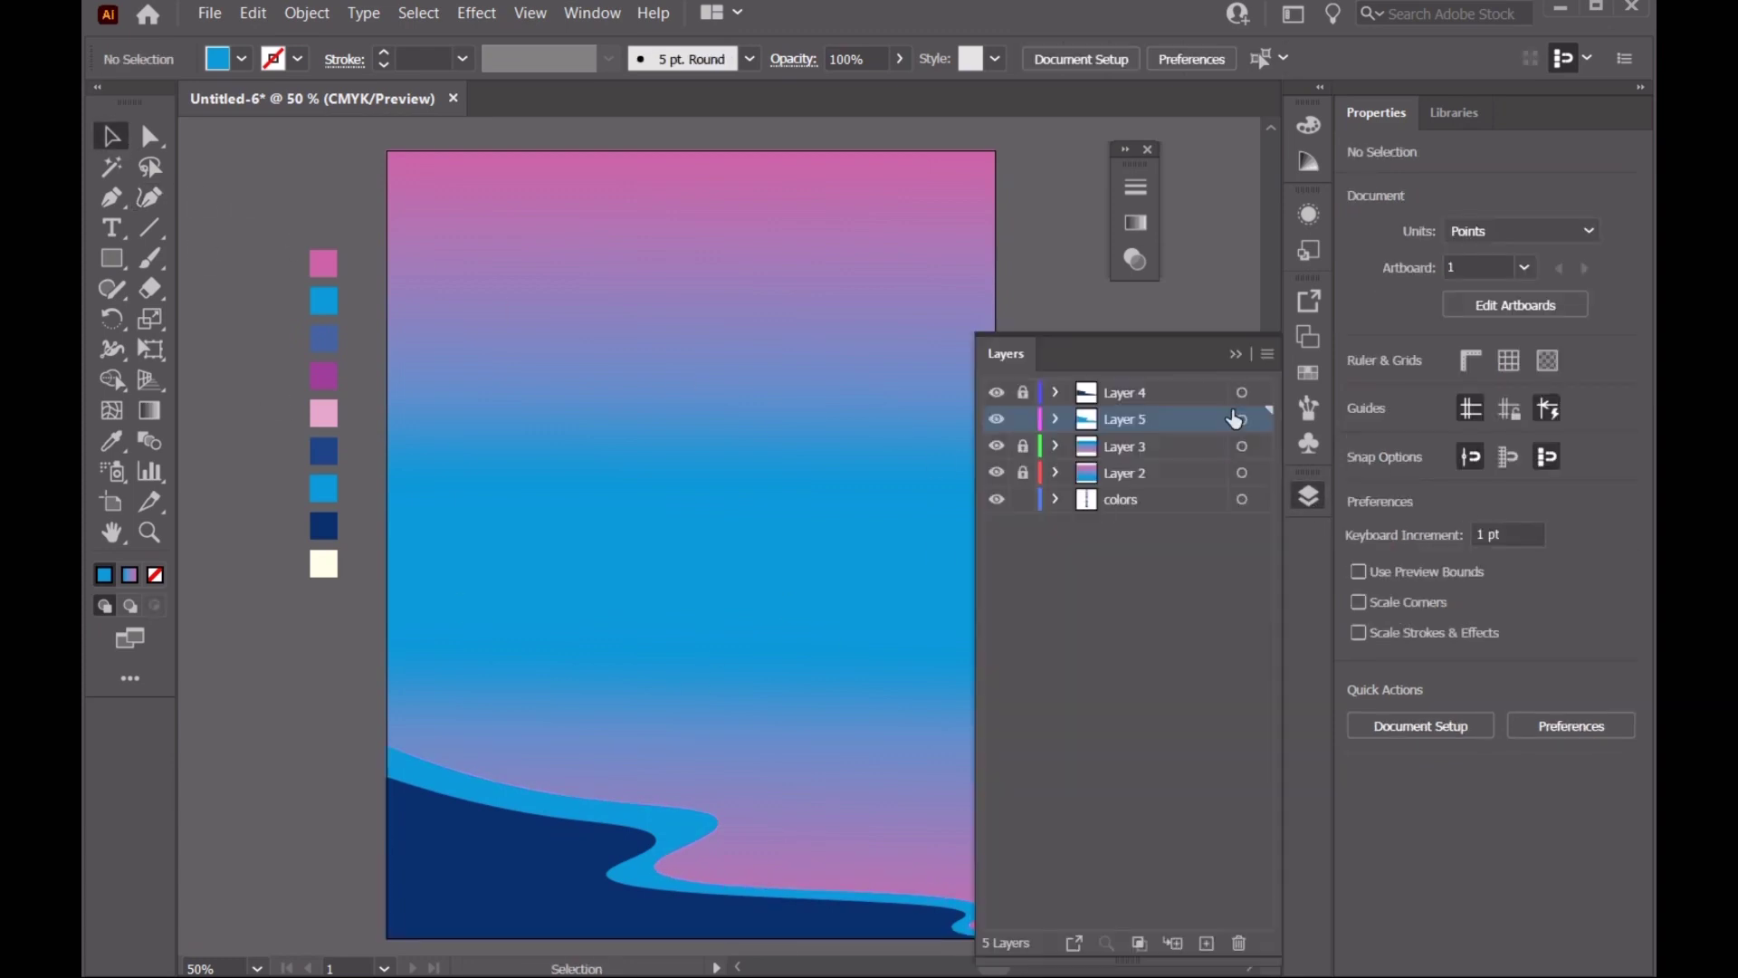
left_click(1166, 471)
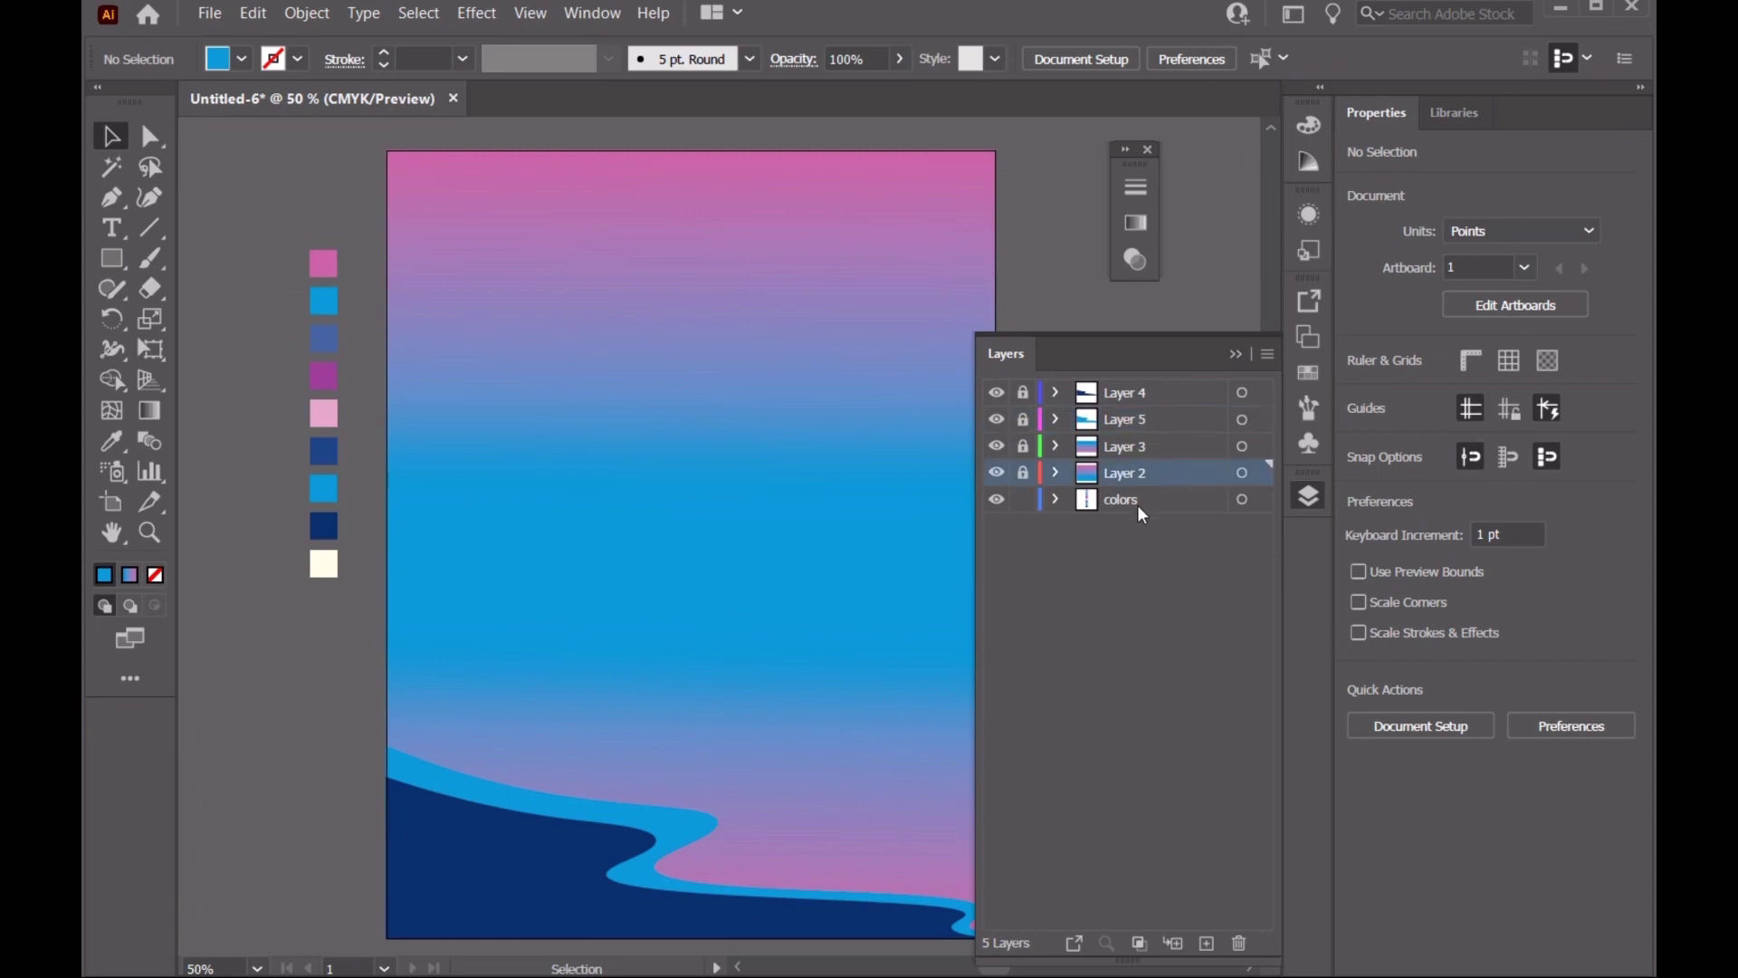
left_click(1206, 943)
left_click(1231, 355)
Draw a large circle over the sky and move it up and left
left_click_drag(107, 263, 217, 288)
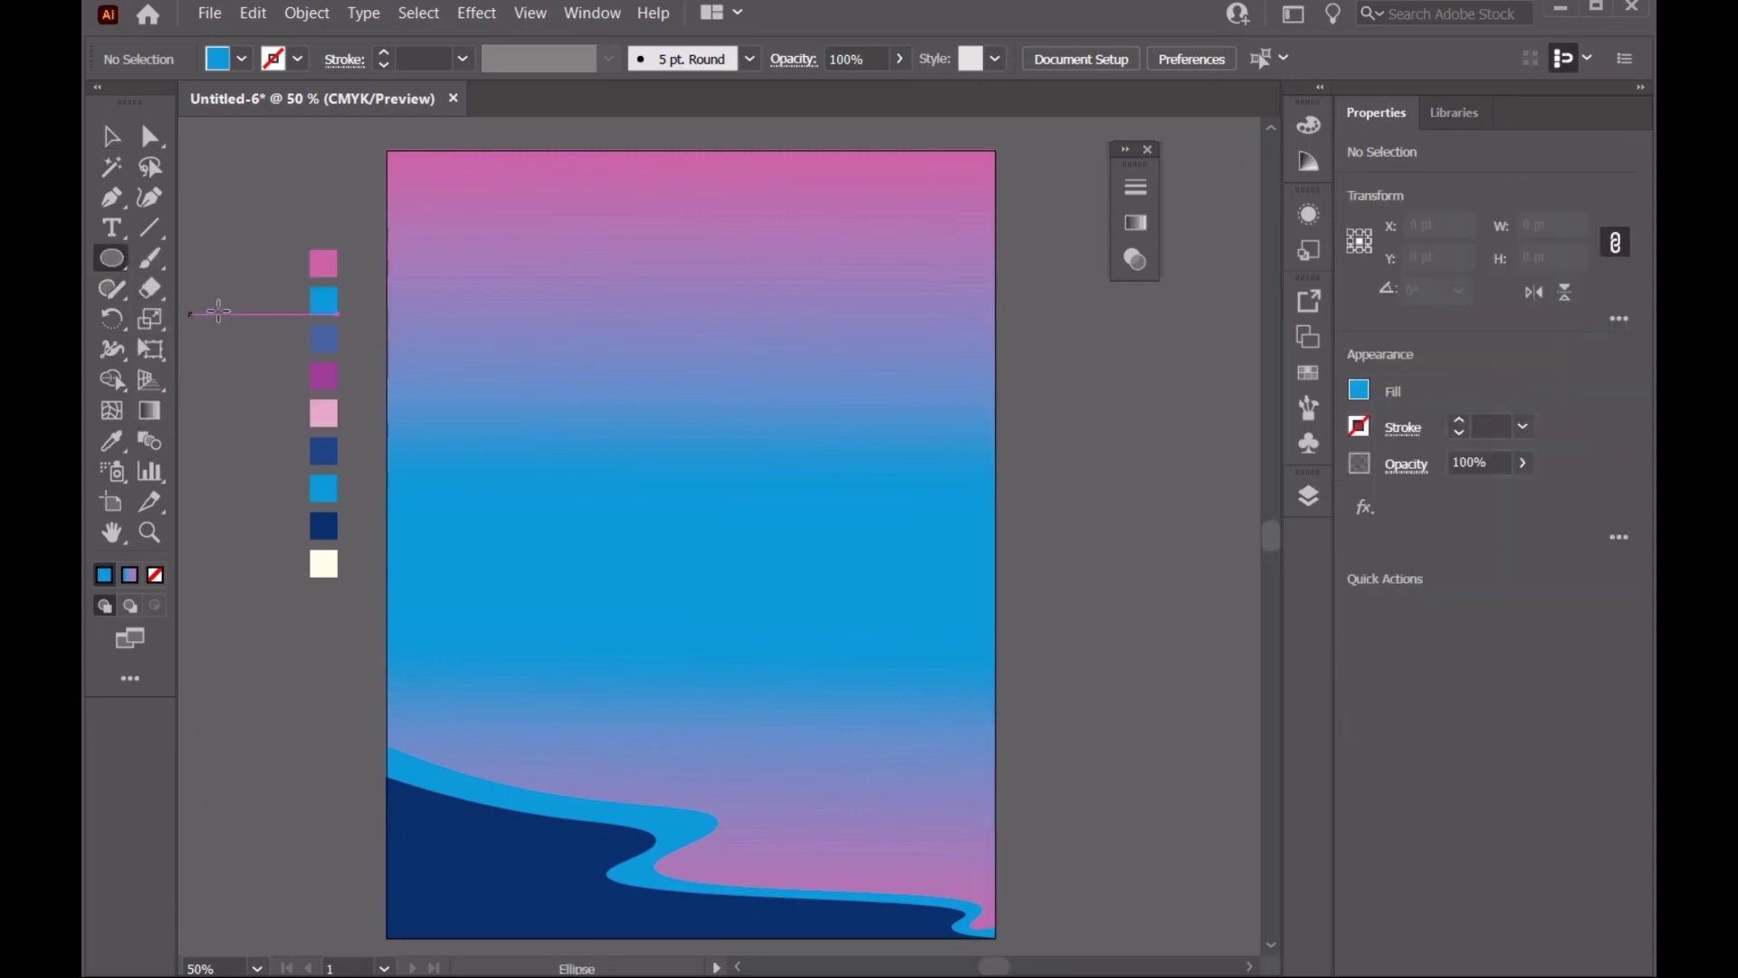
left_click_drag(589, 236, 1024, 671)
key("v")
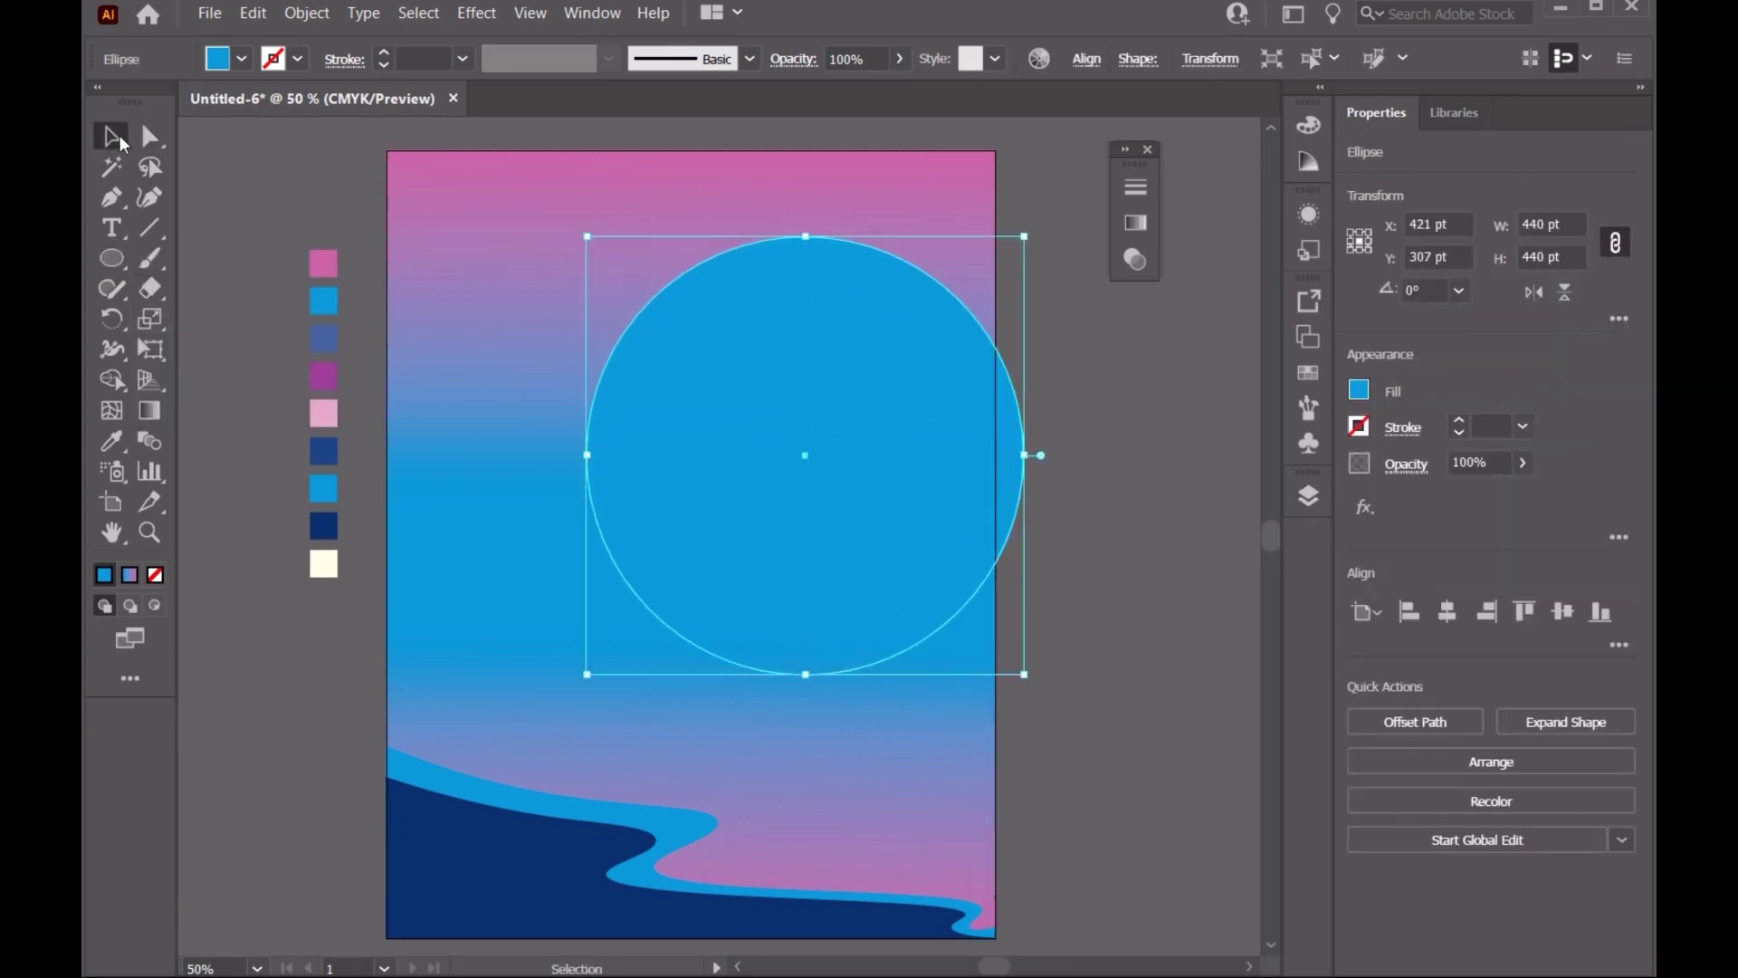
mouse_move(783, 366)
left_mouse_down()
mouse_move(659, 347)
mouse_move(661, 386)
left_mouse_up()
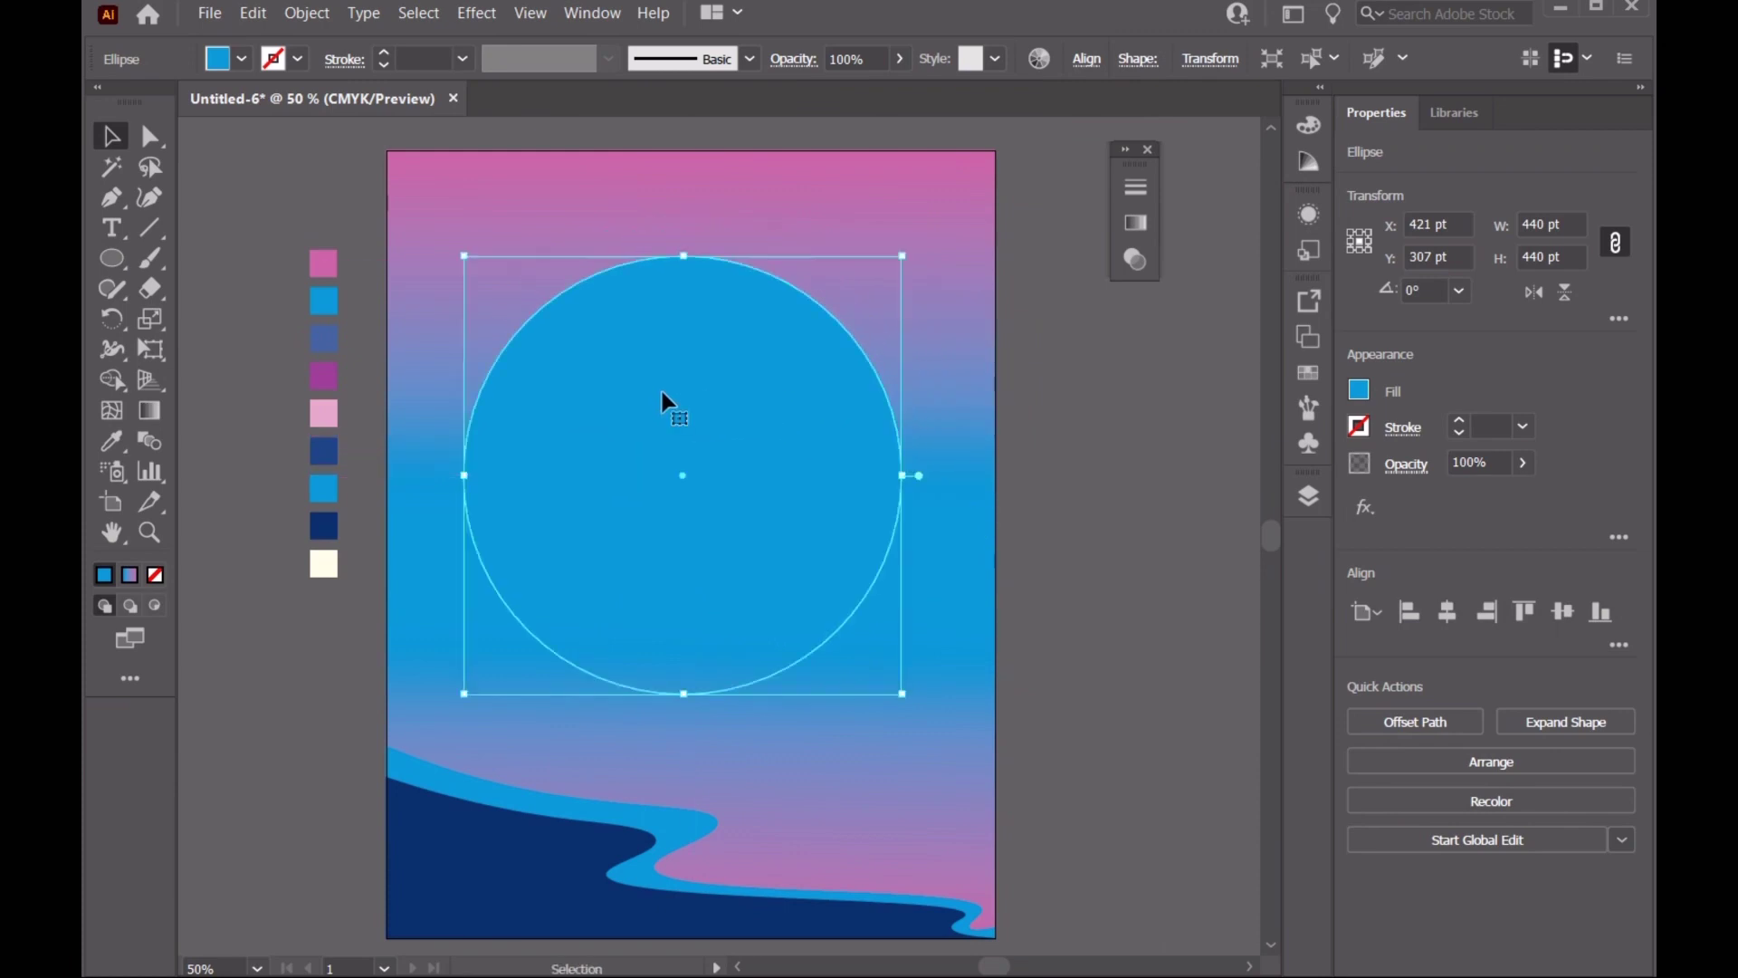
Fill the circle with a gradient from light pink on the left to magenta on the right
left_click(131, 575)
double_click(1059, 417)
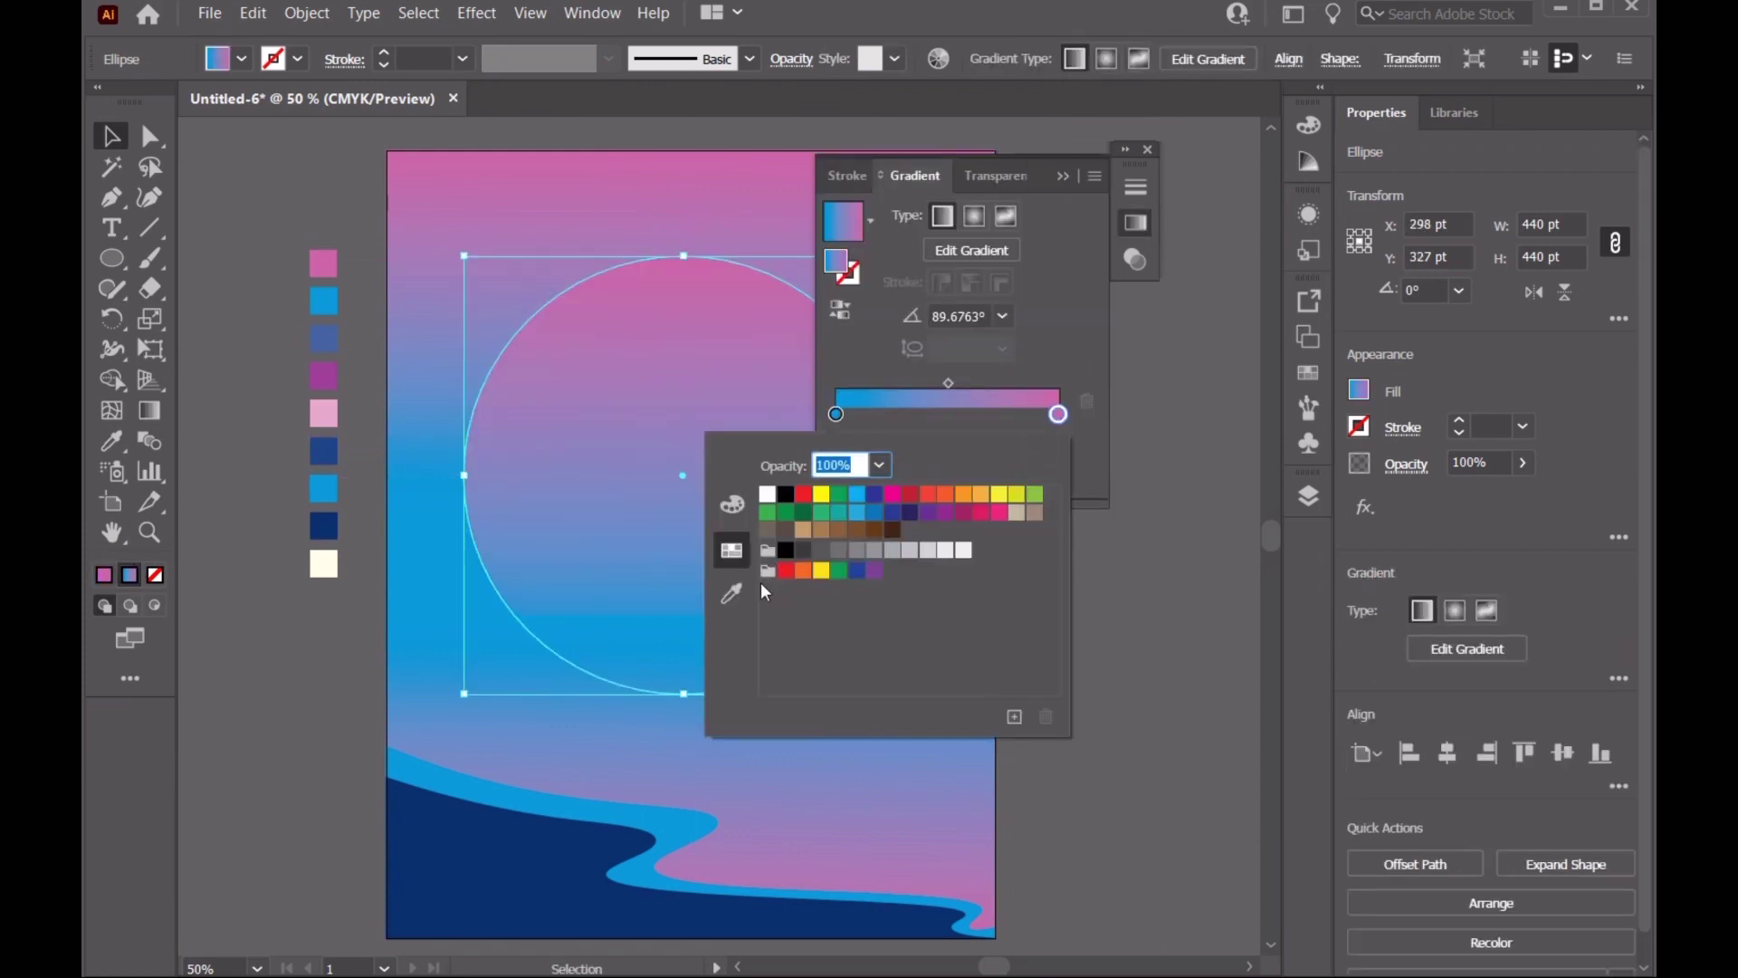
left_click(761, 583)
left_click(323, 376)
double_click(836, 384)
left_click(666, 539)
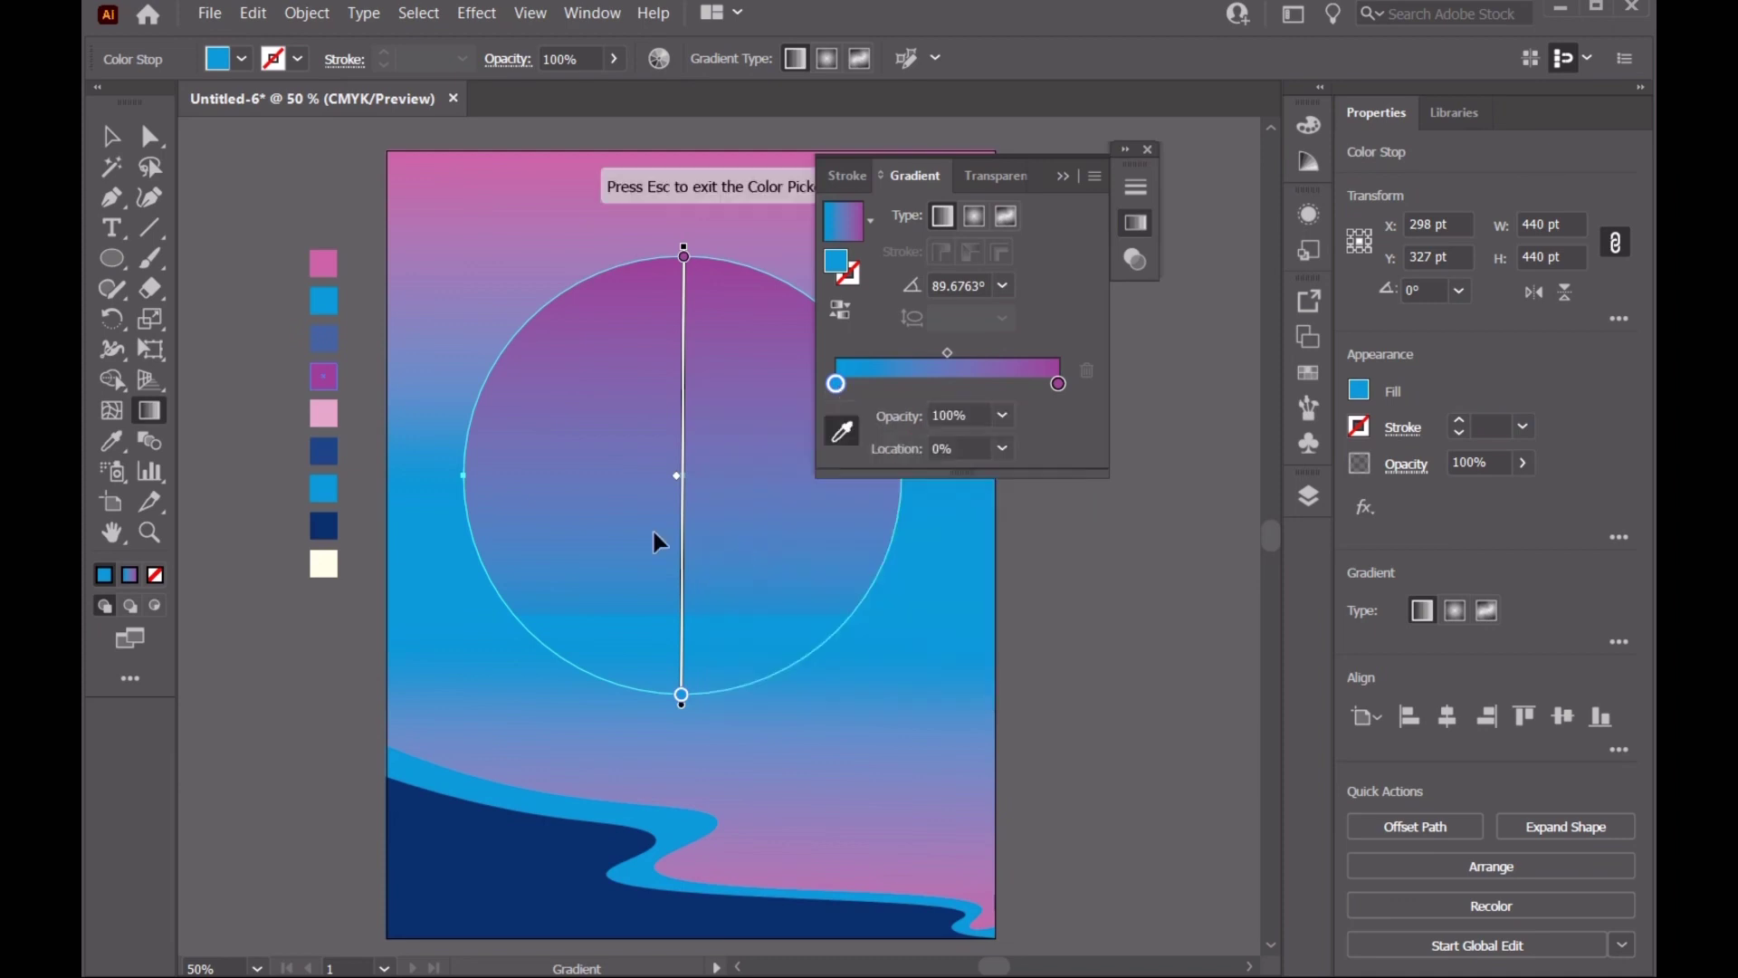
left_click(324, 413)
left_click(111, 136)
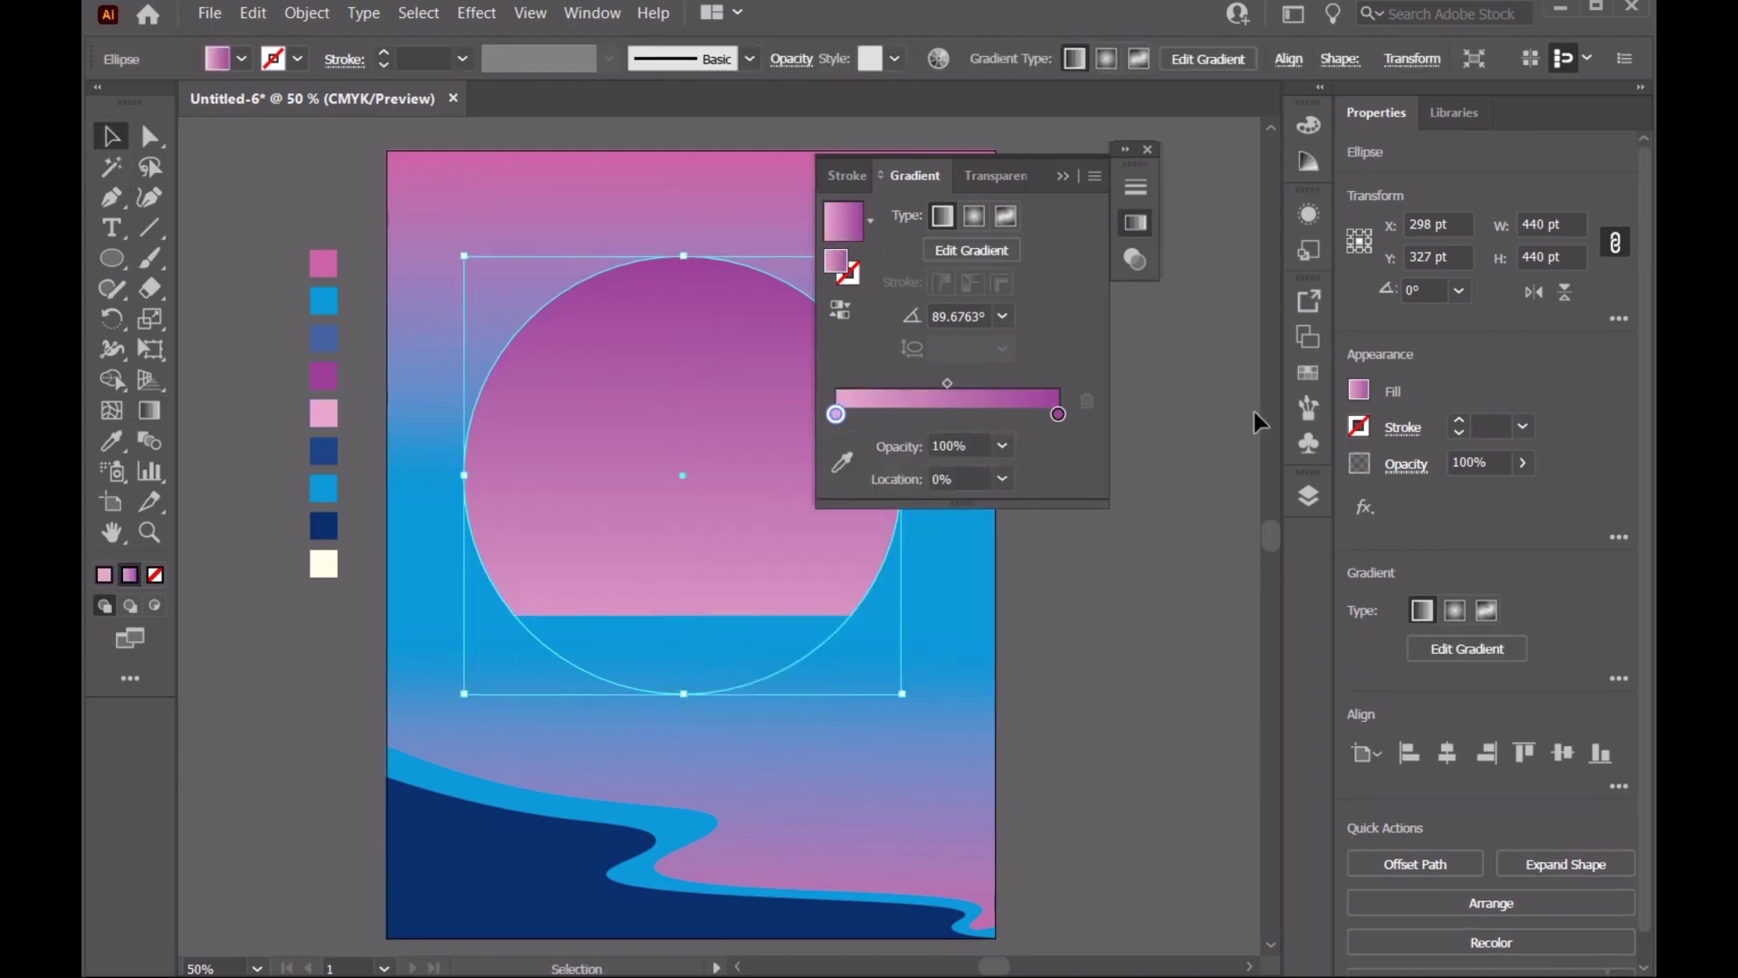
left_click(1064, 176)
Shrink the sun and position it in the upper-left sky with its base below the horizon
mouse_move(753, 433)
left_mouse_down()
mouse_move(702, 470)
mouse_move(715, 485)
left_mouse_up()
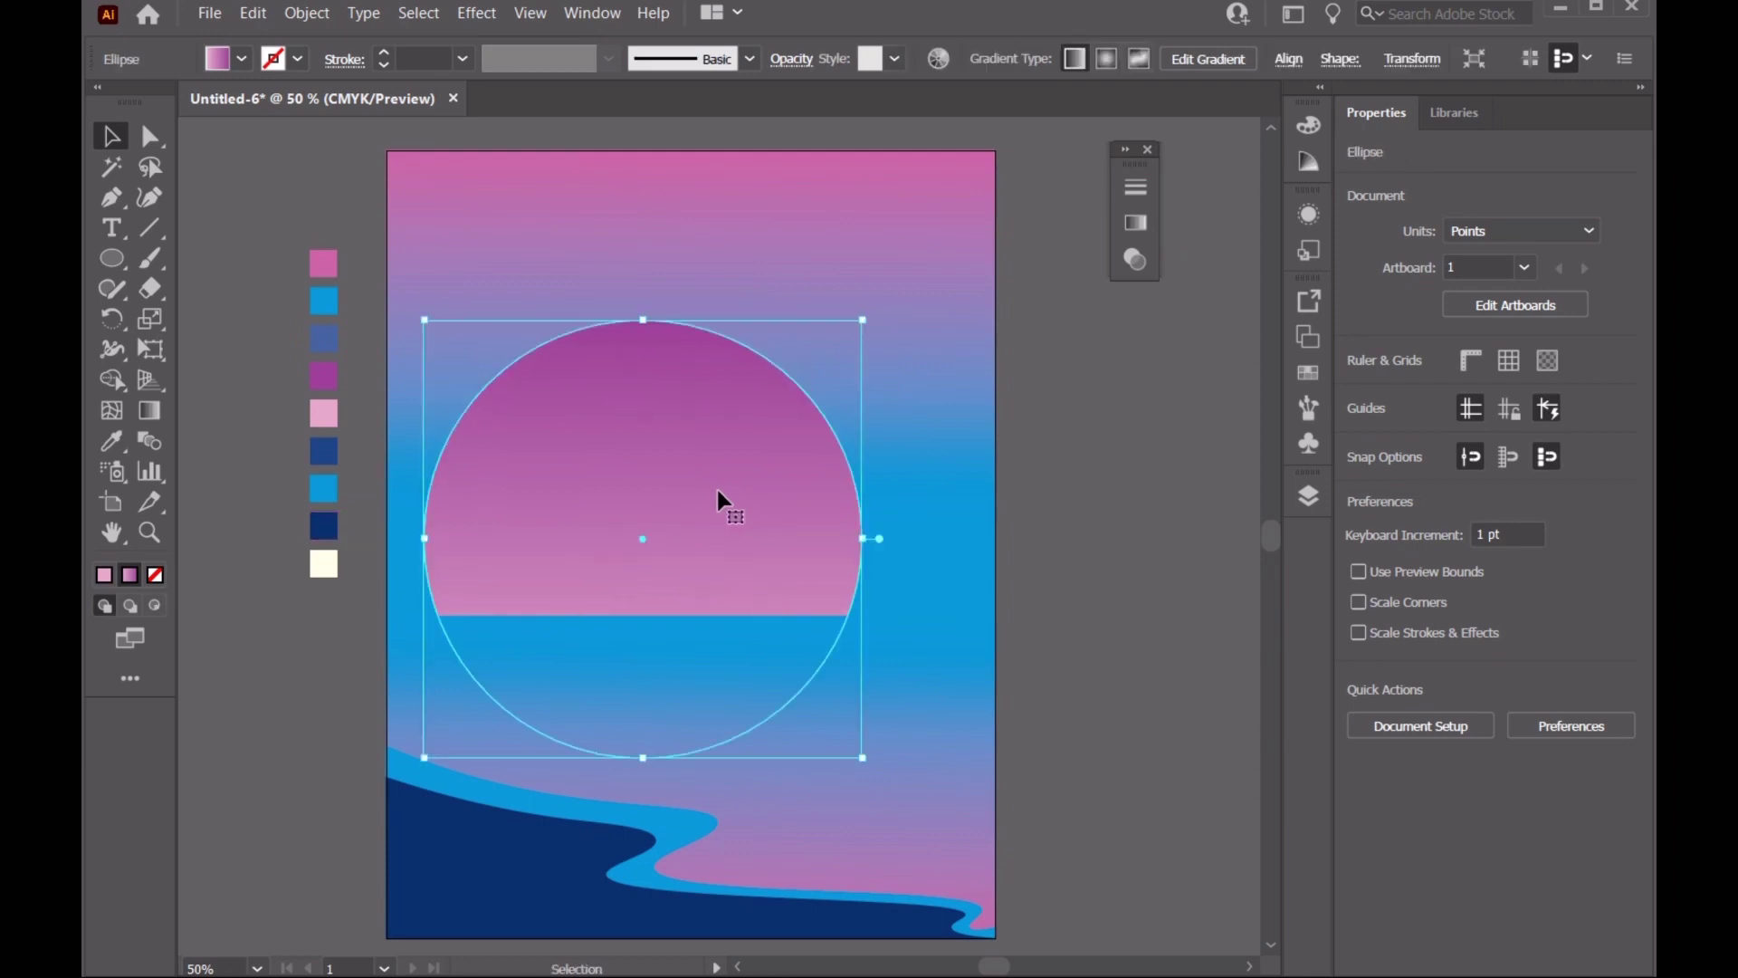
left_click_drag(861, 749, 710, 605)
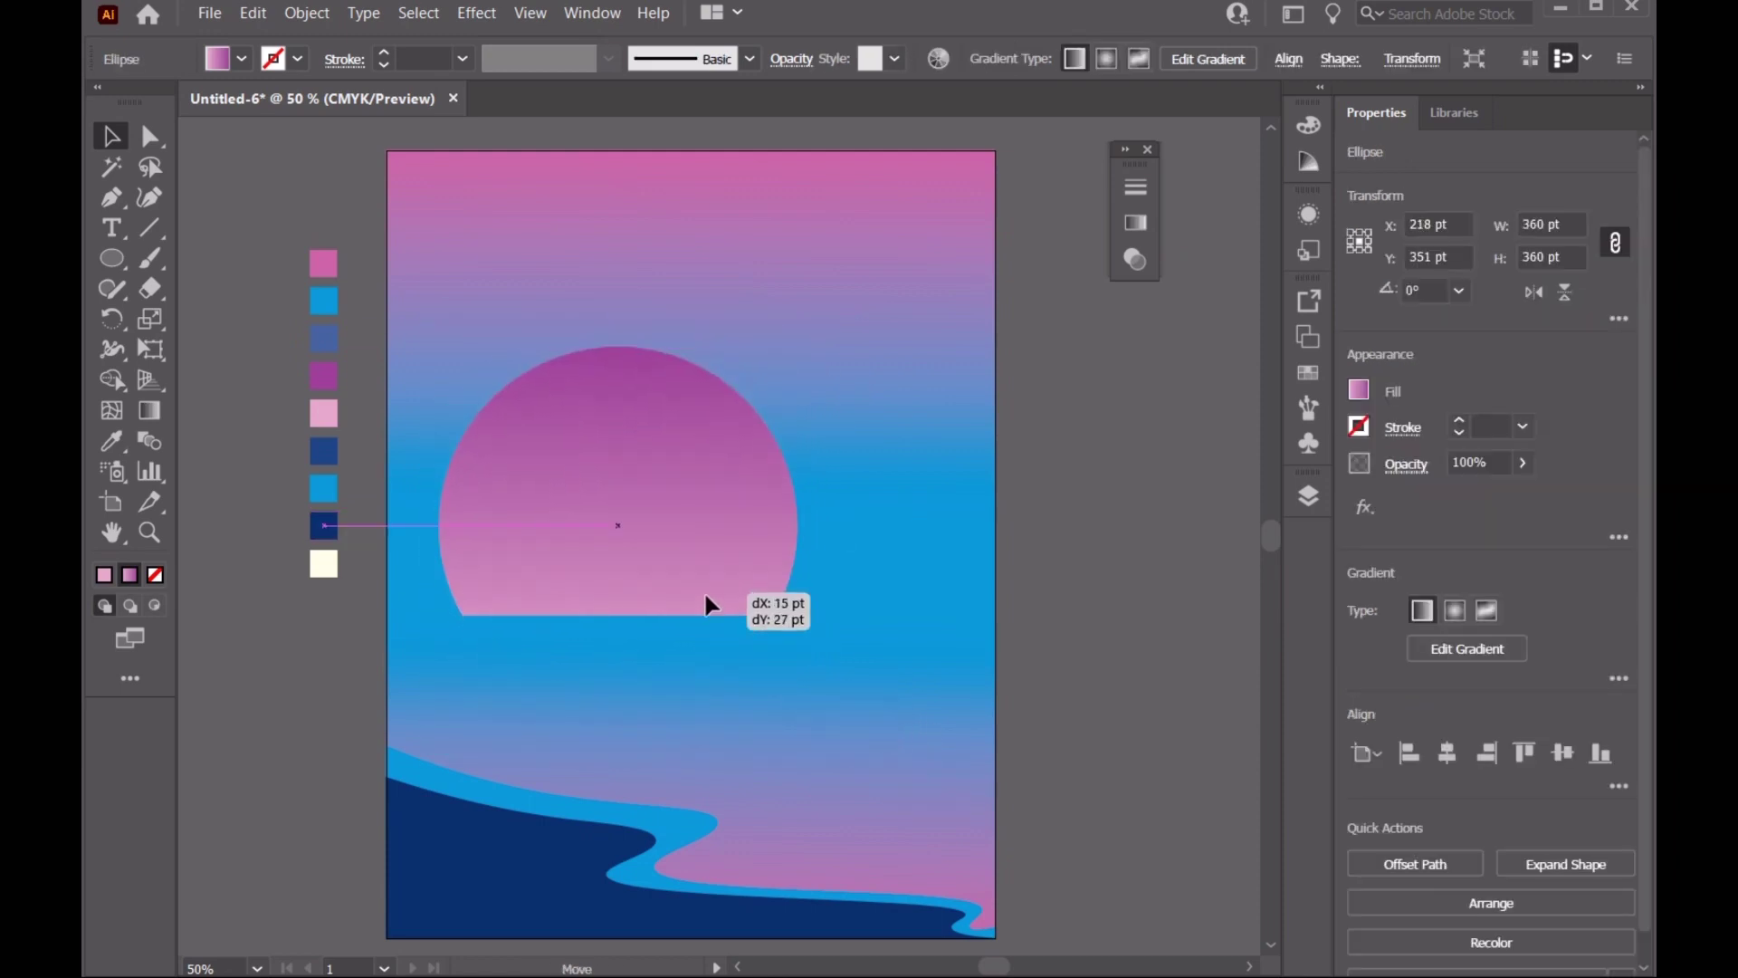
left_click(1120, 485)
left_click_drag(738, 511, 718, 465)
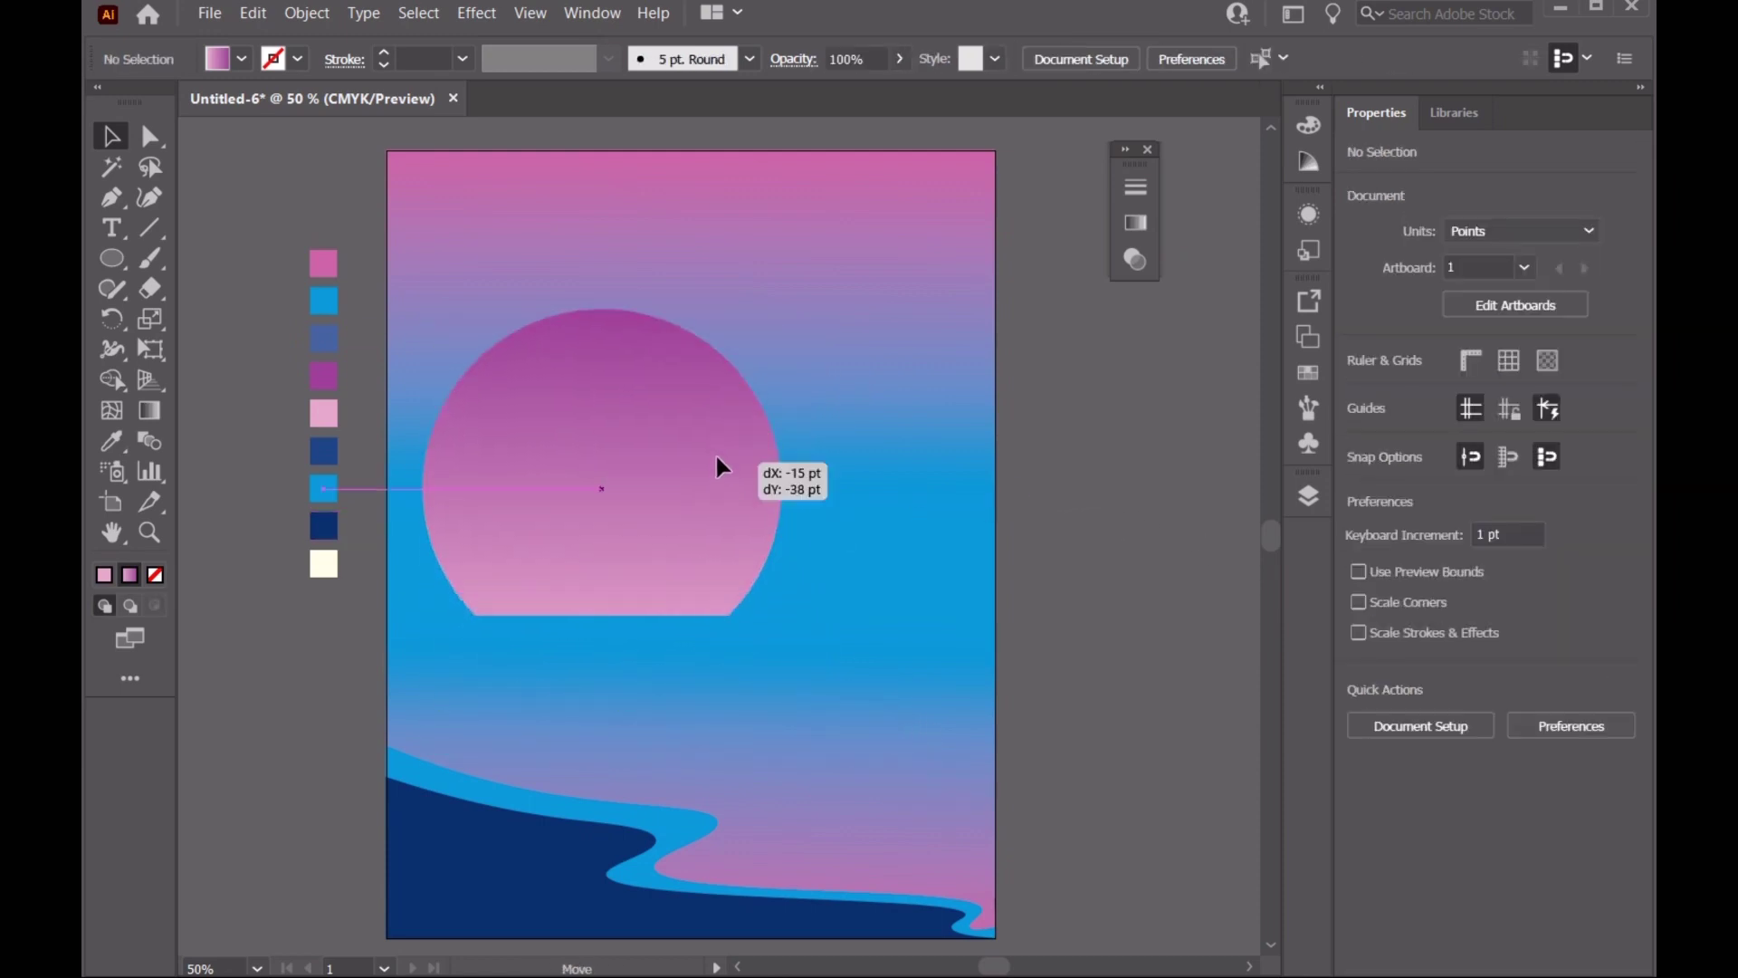
left_click(935, 554)
left_click(1309, 497)
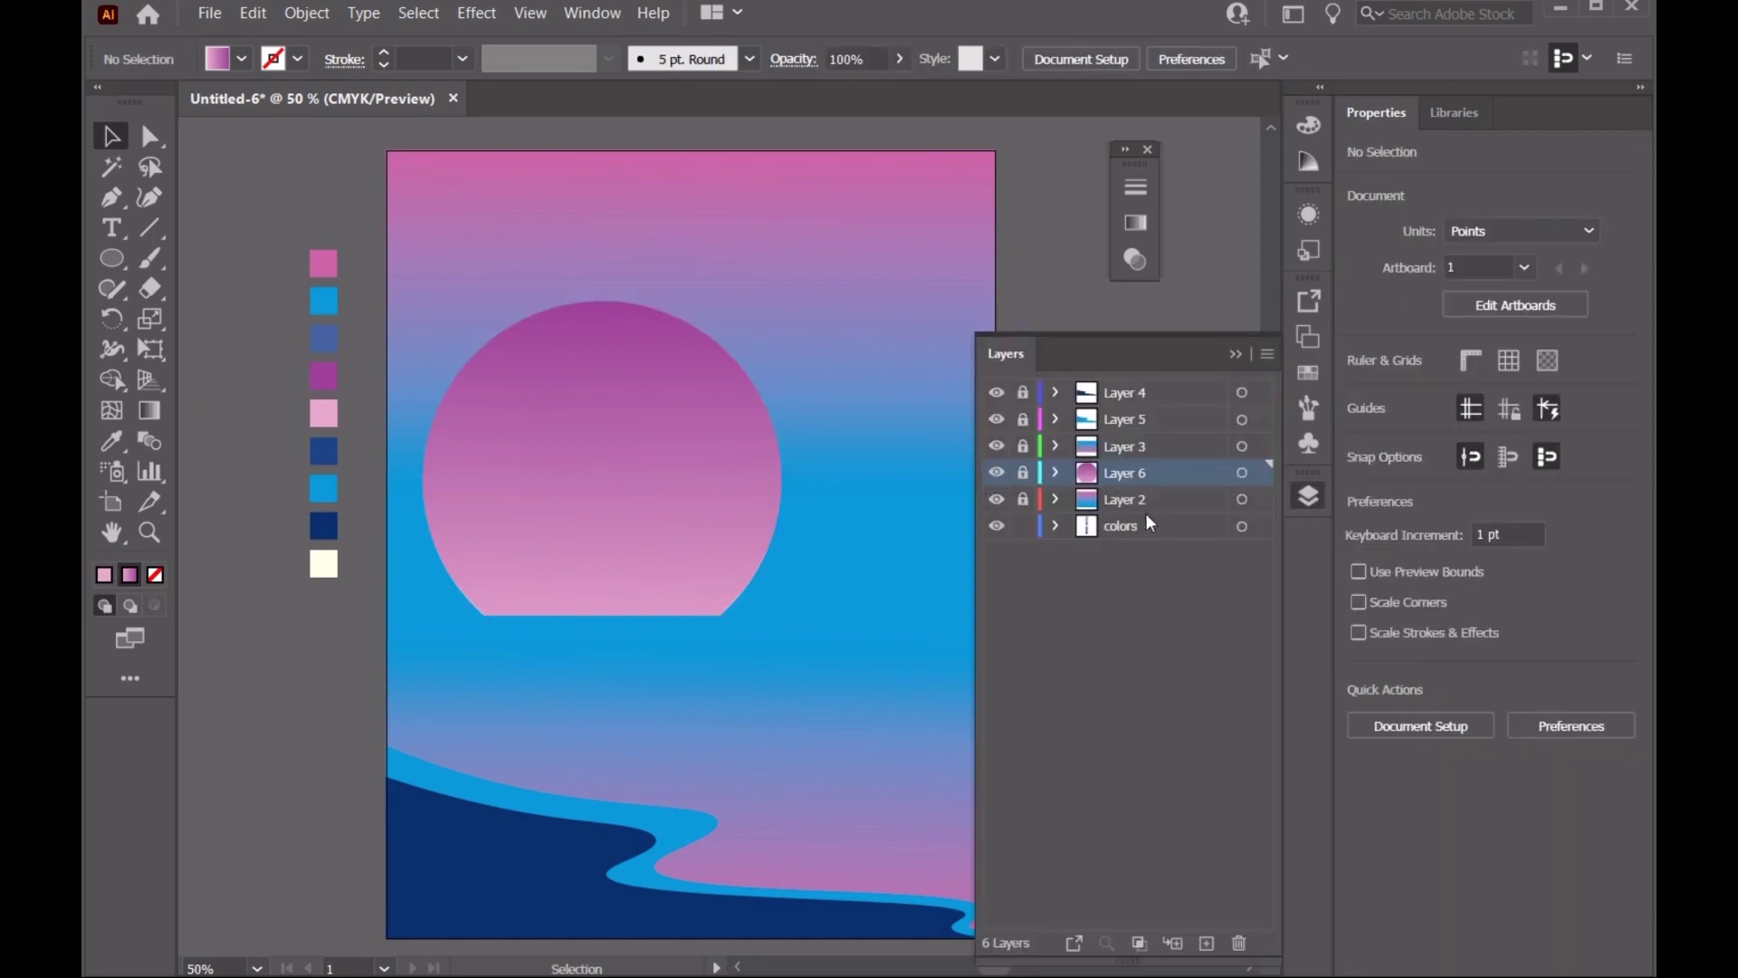
Draw a closed jagged mountain outline across the horizon from the left edge to the right edge
left_click(1234, 353)
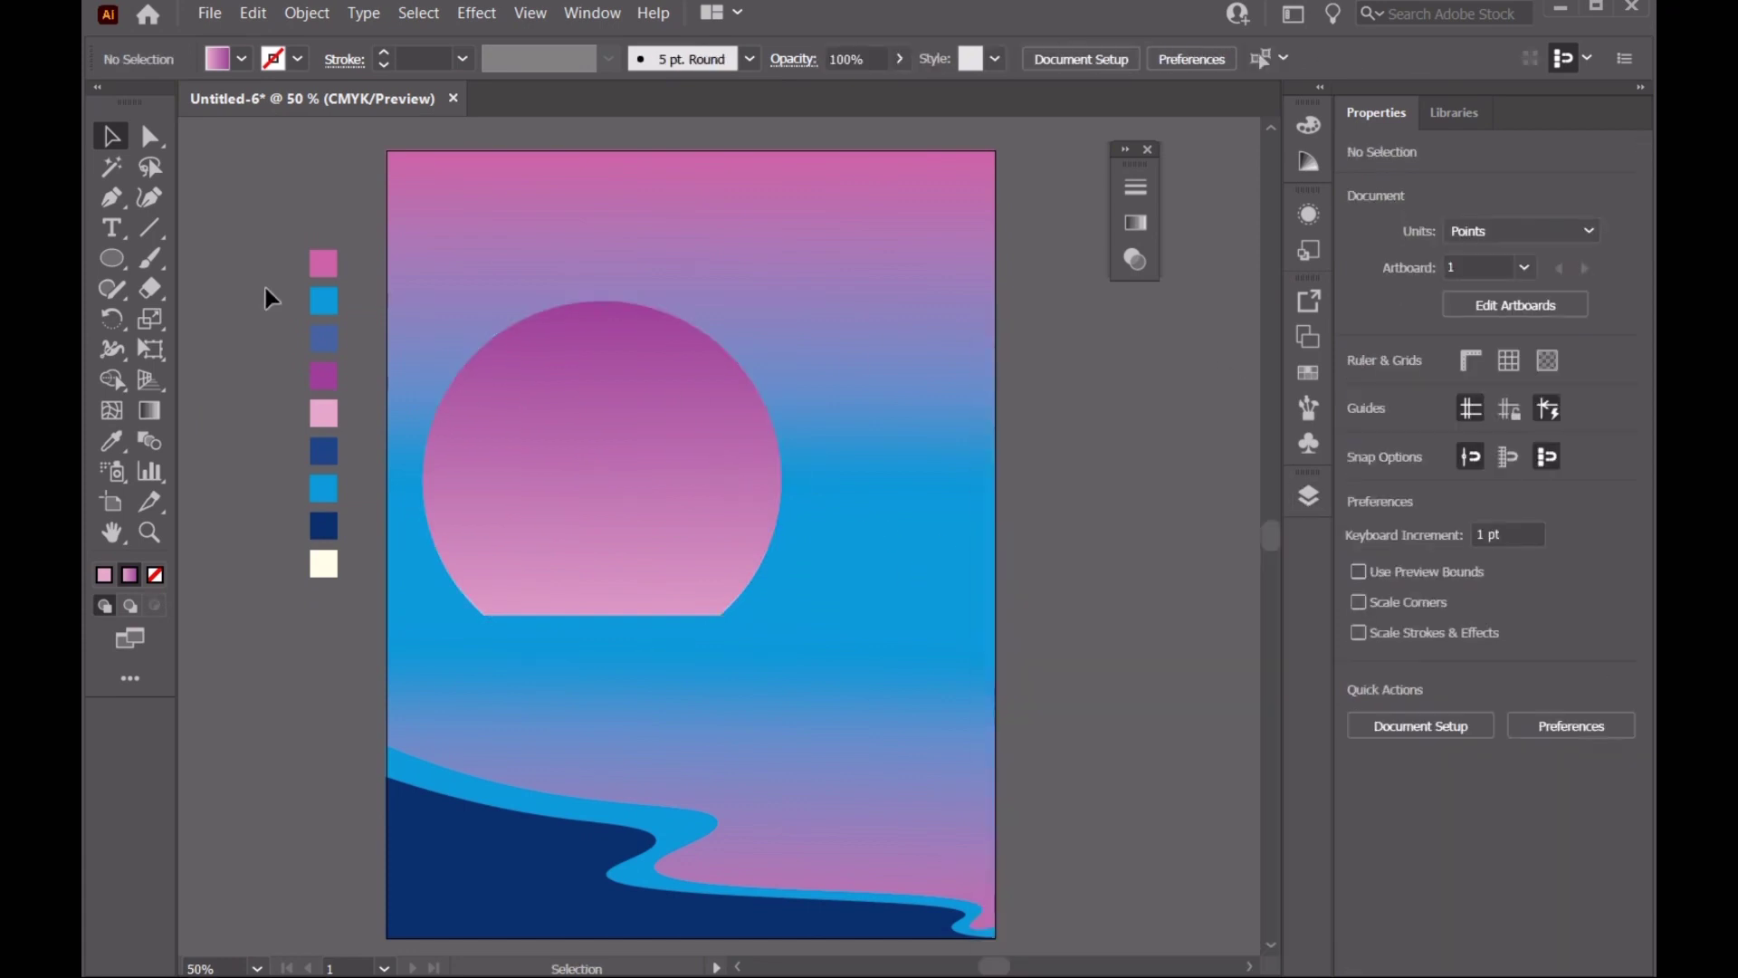
key("p")
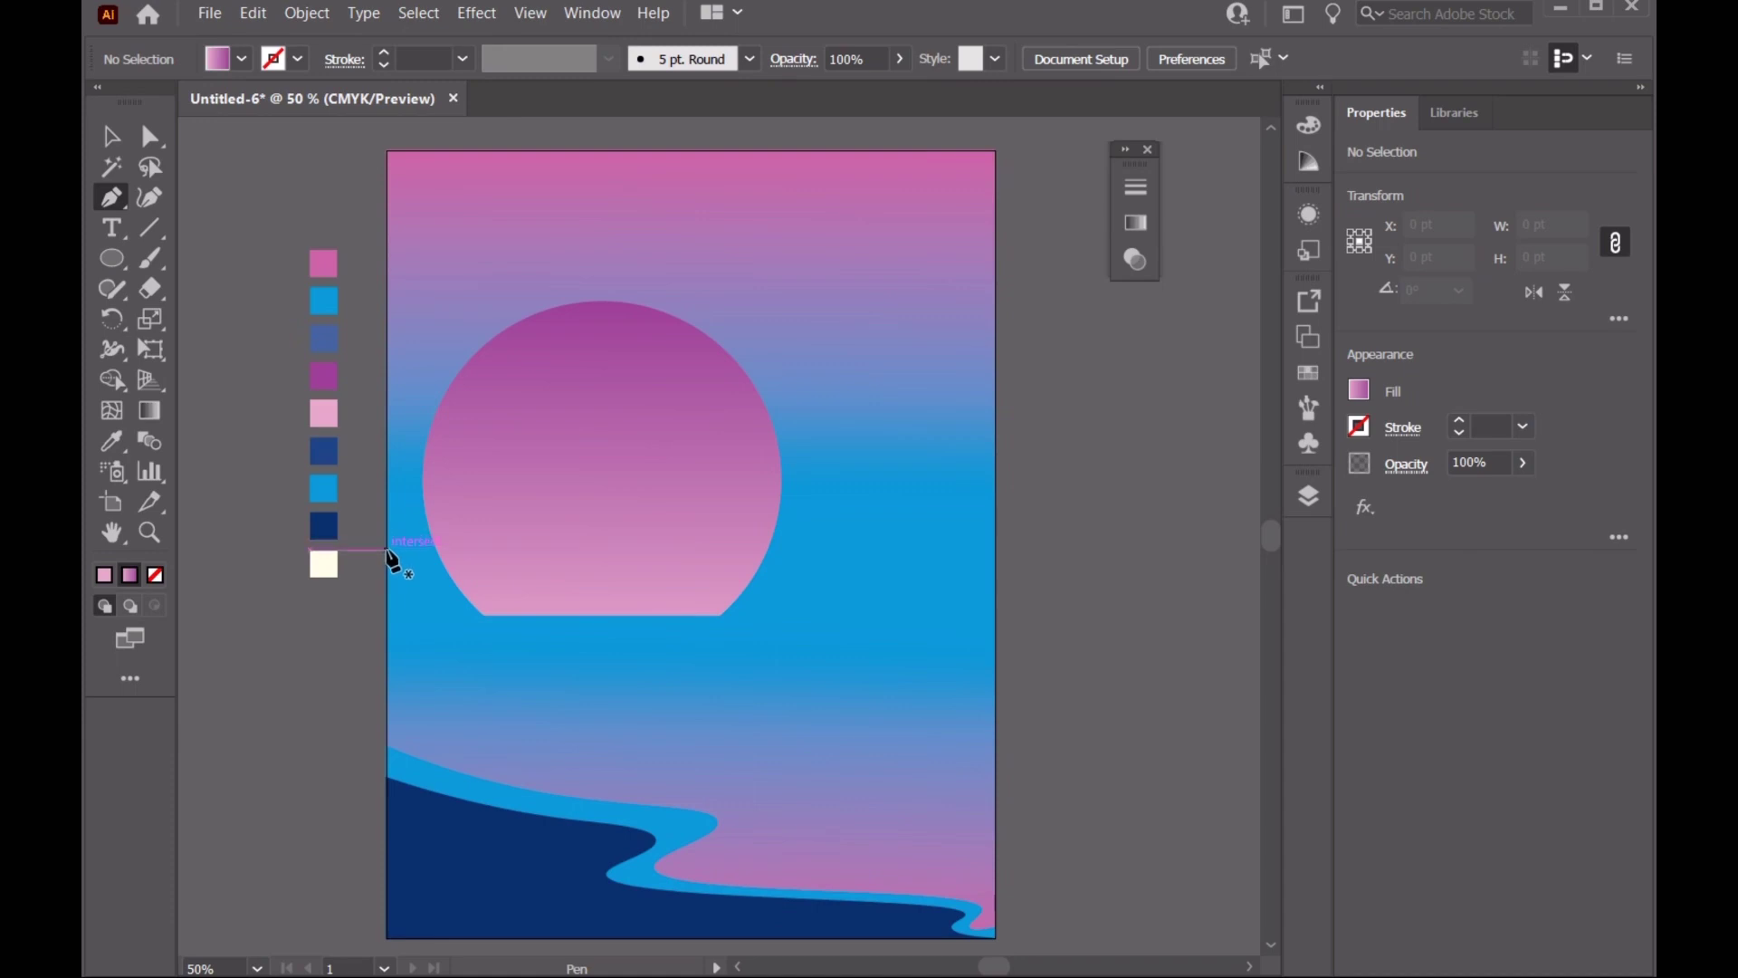
left_click(388, 550)
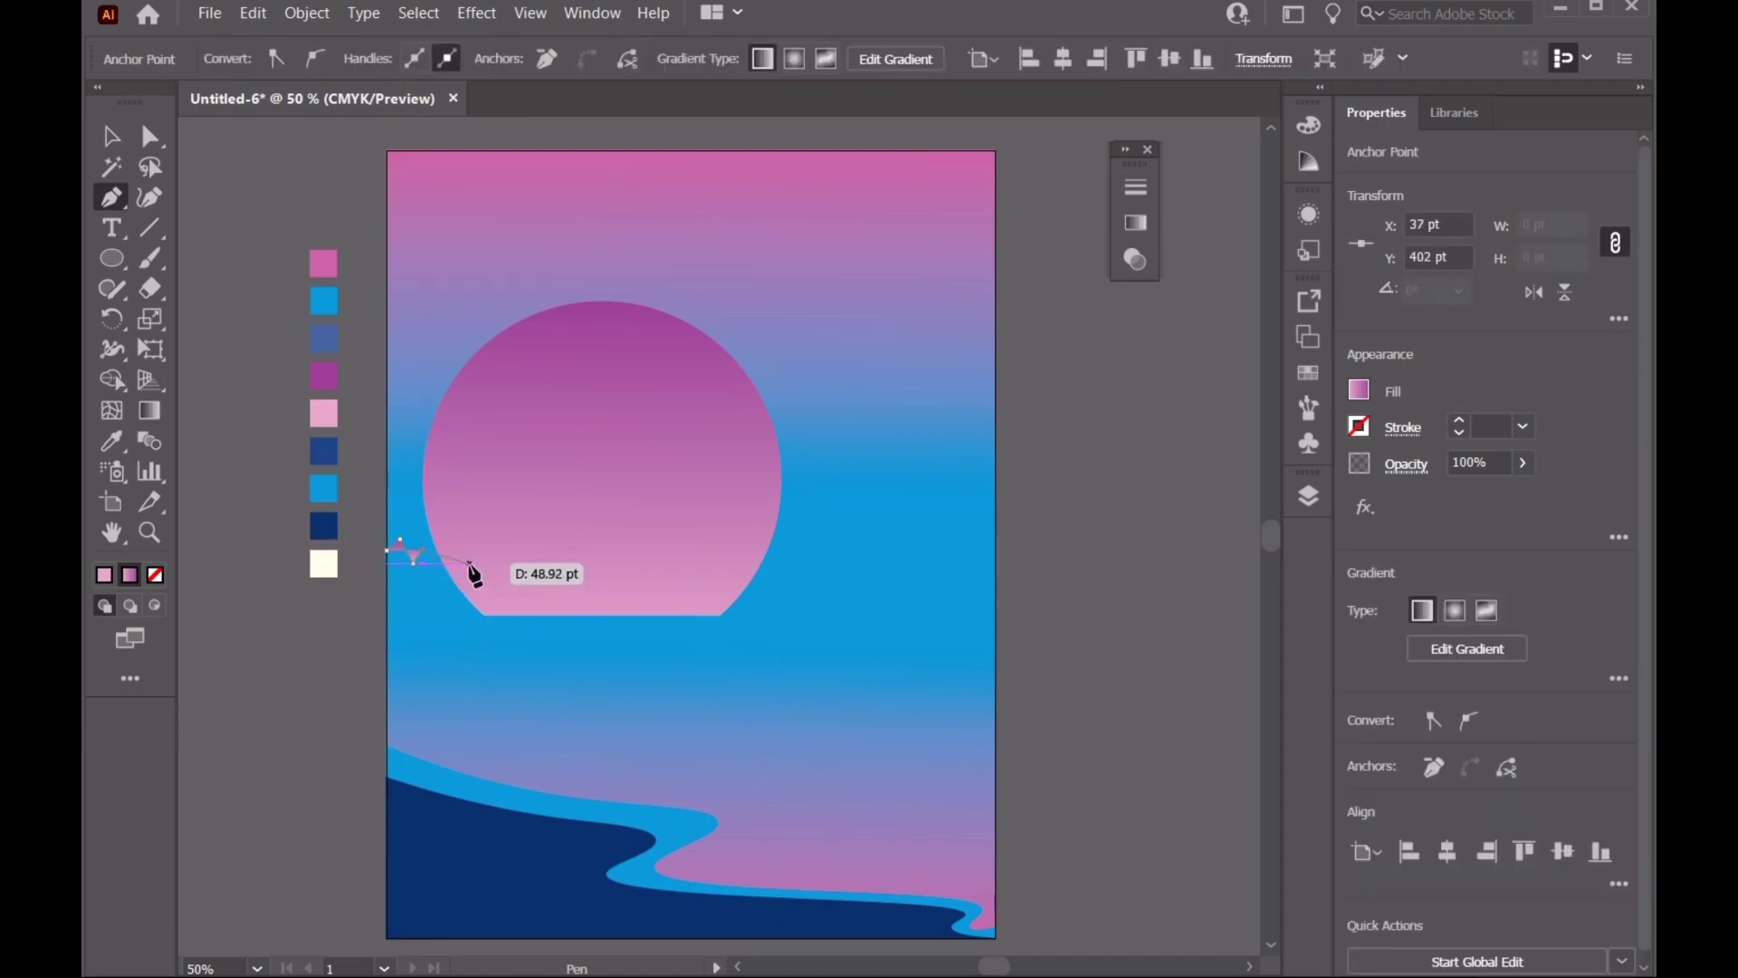
left_click(516, 559)
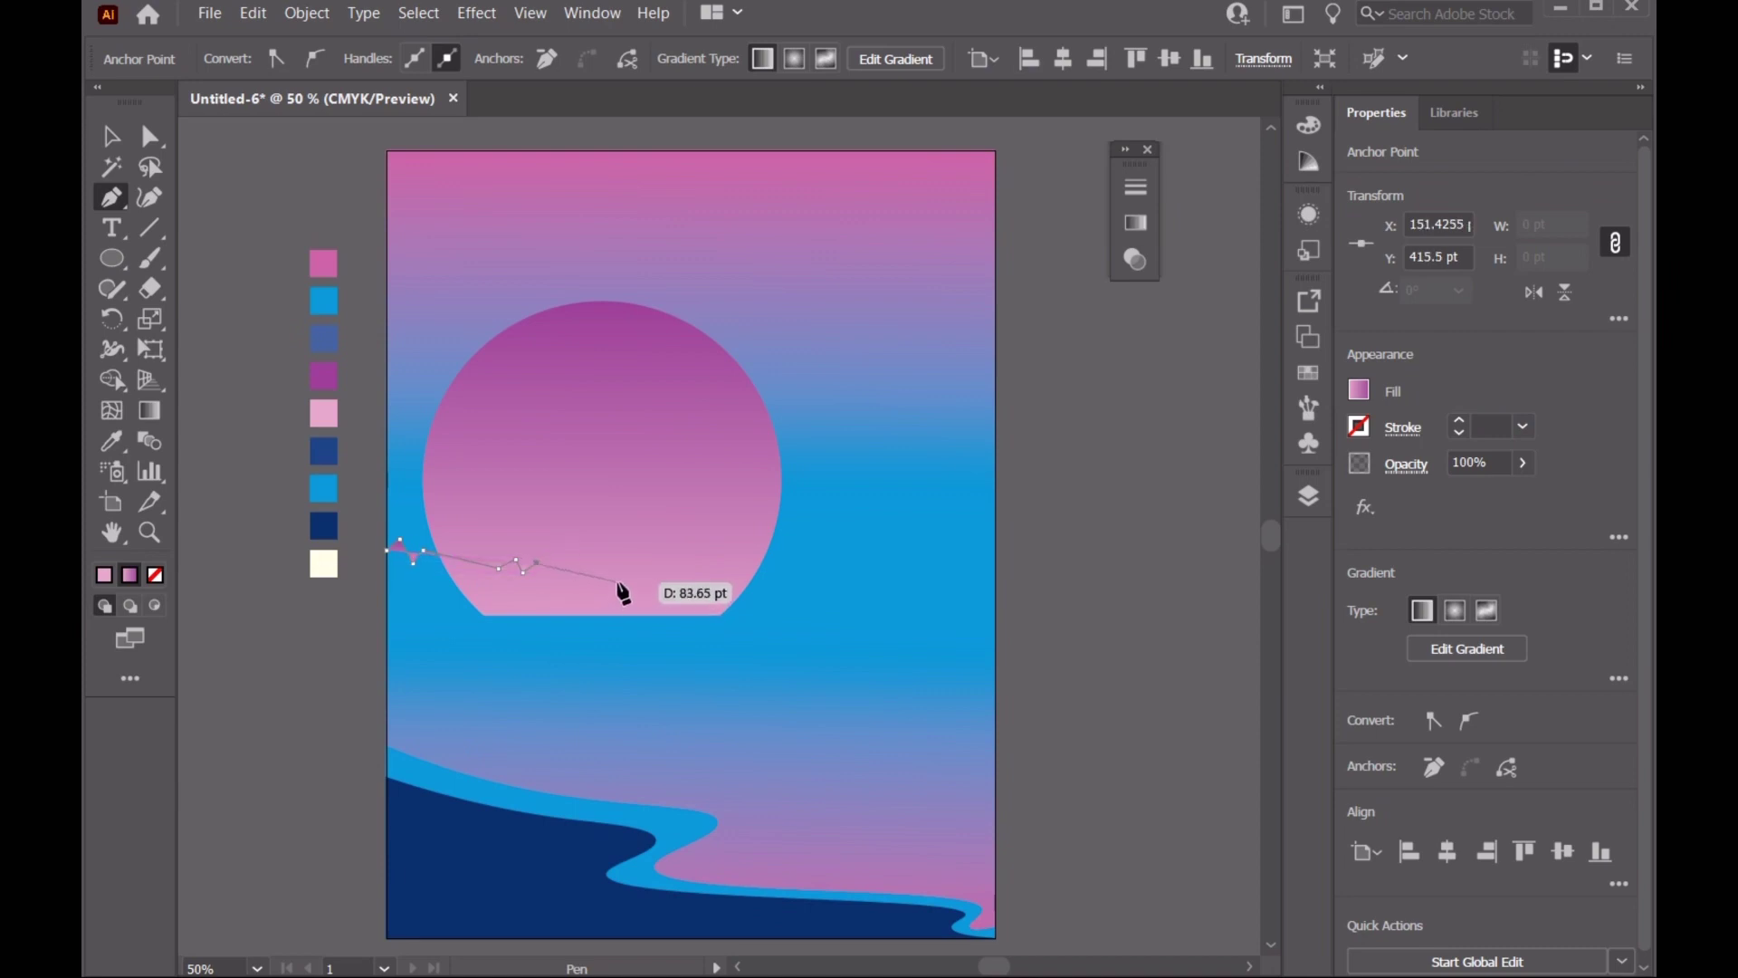
left_click(563, 582)
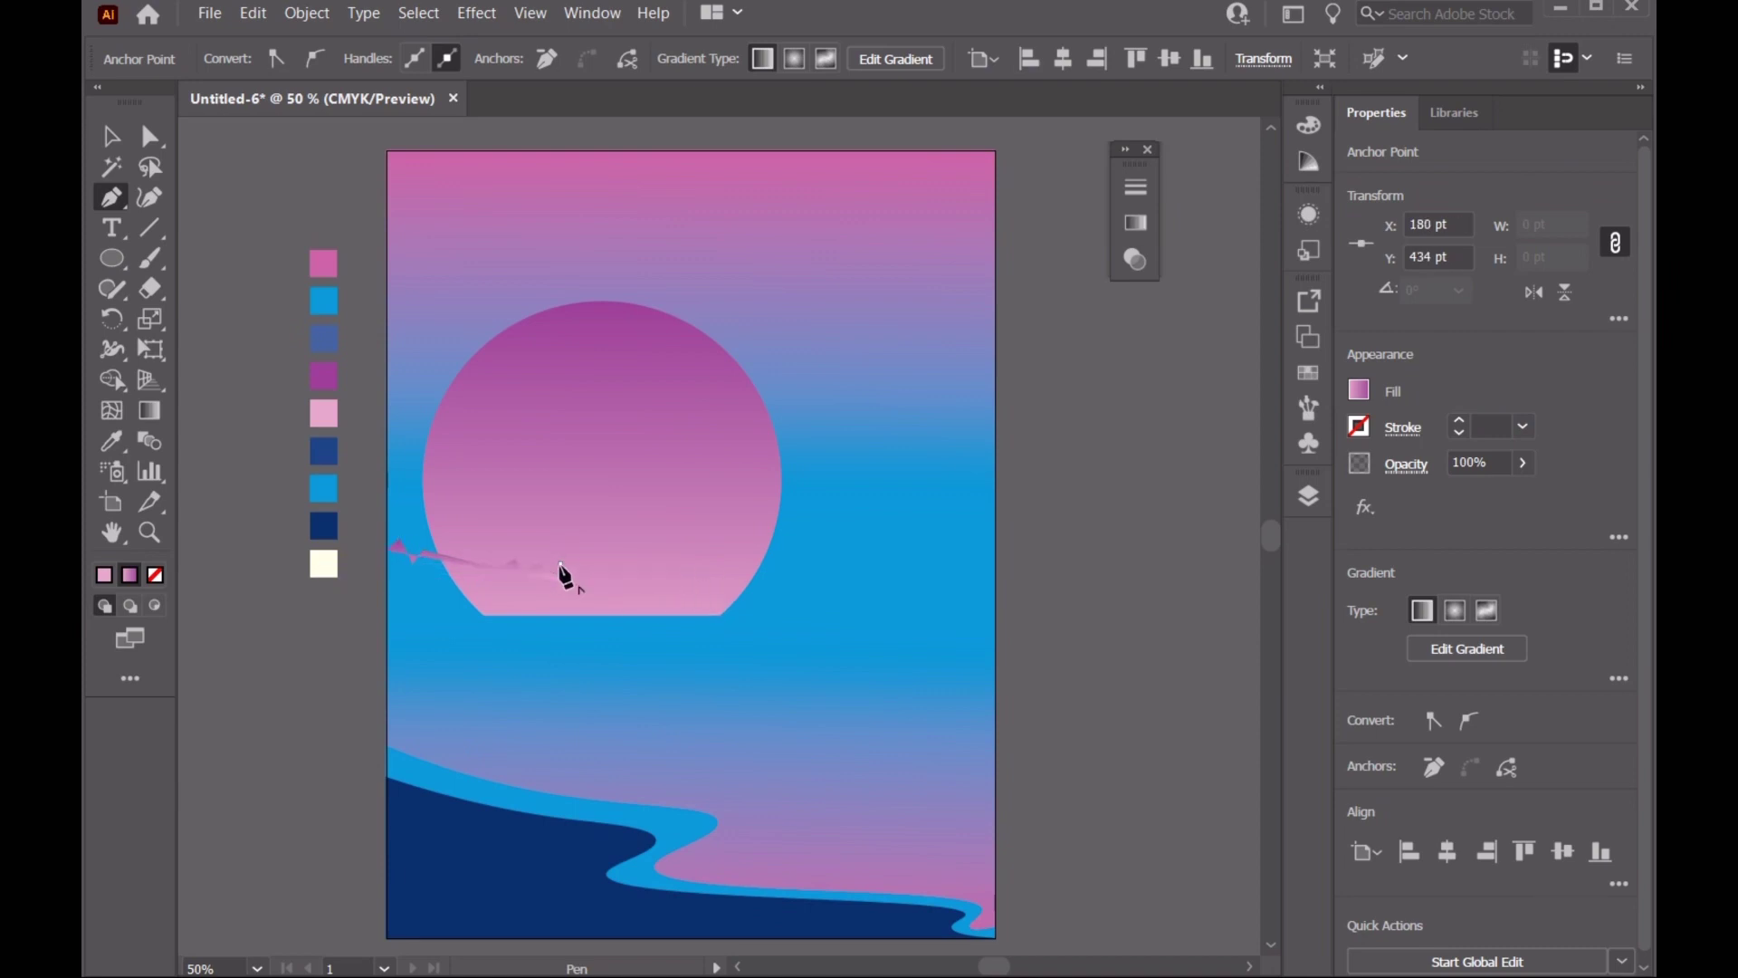
left_click(602, 590)
left_click(640, 594)
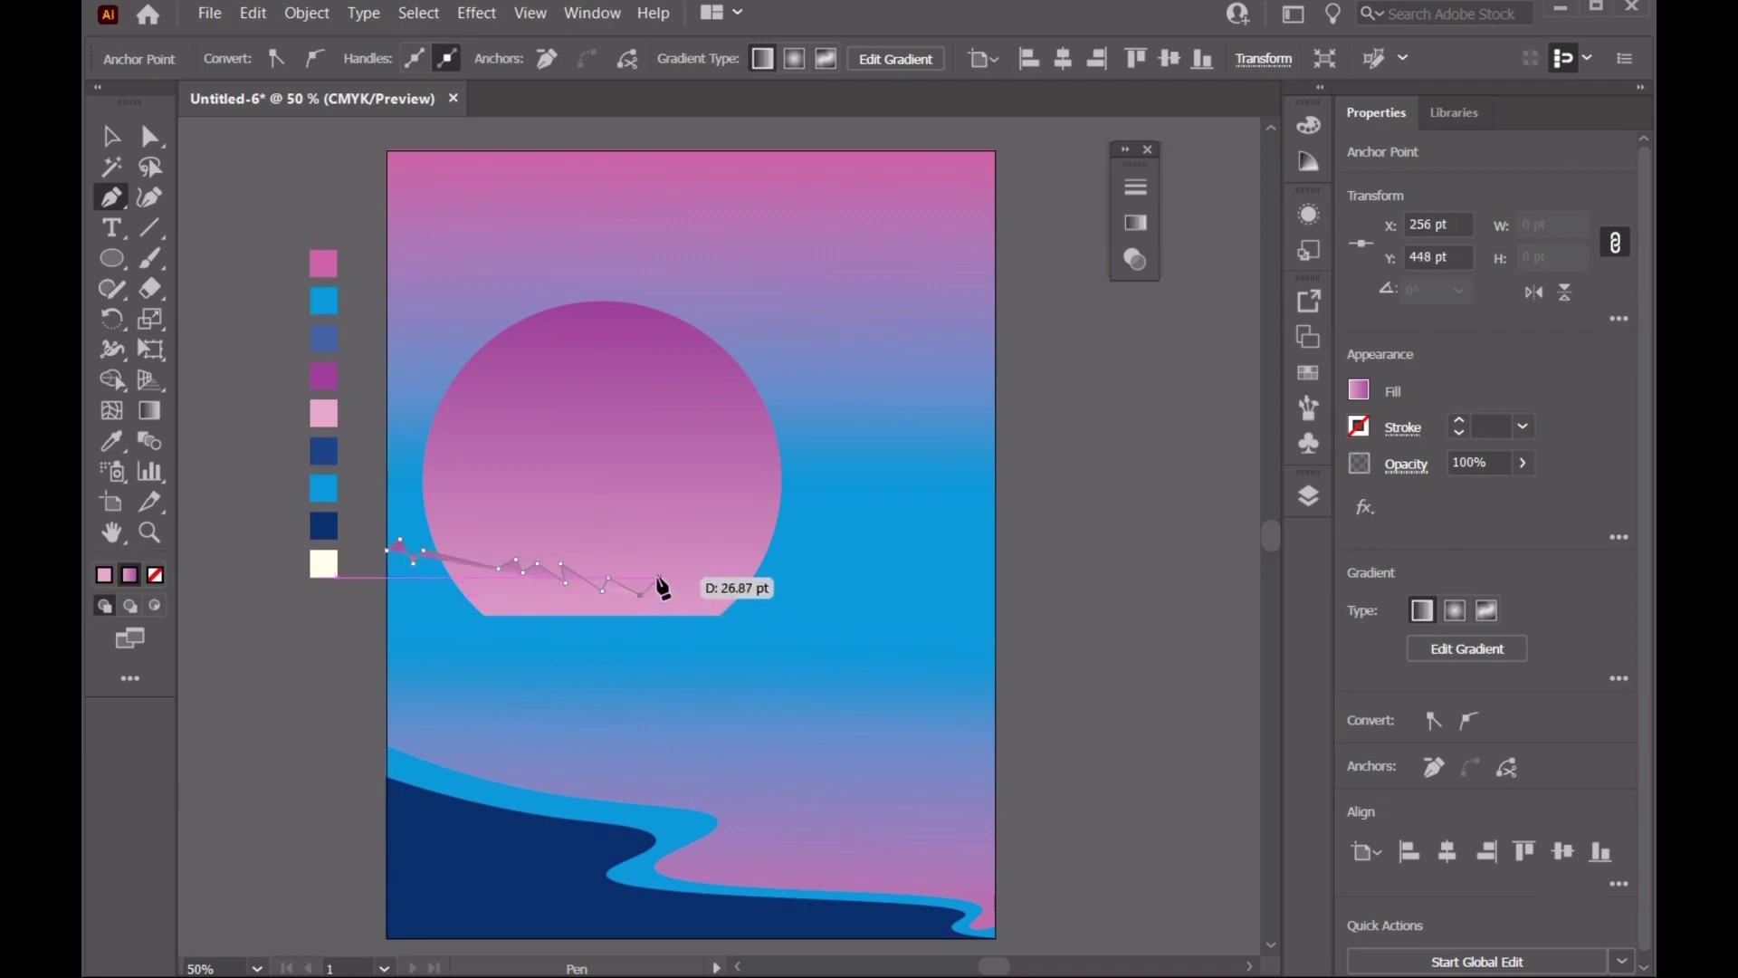
left_click(682, 573)
left_click(740, 578)
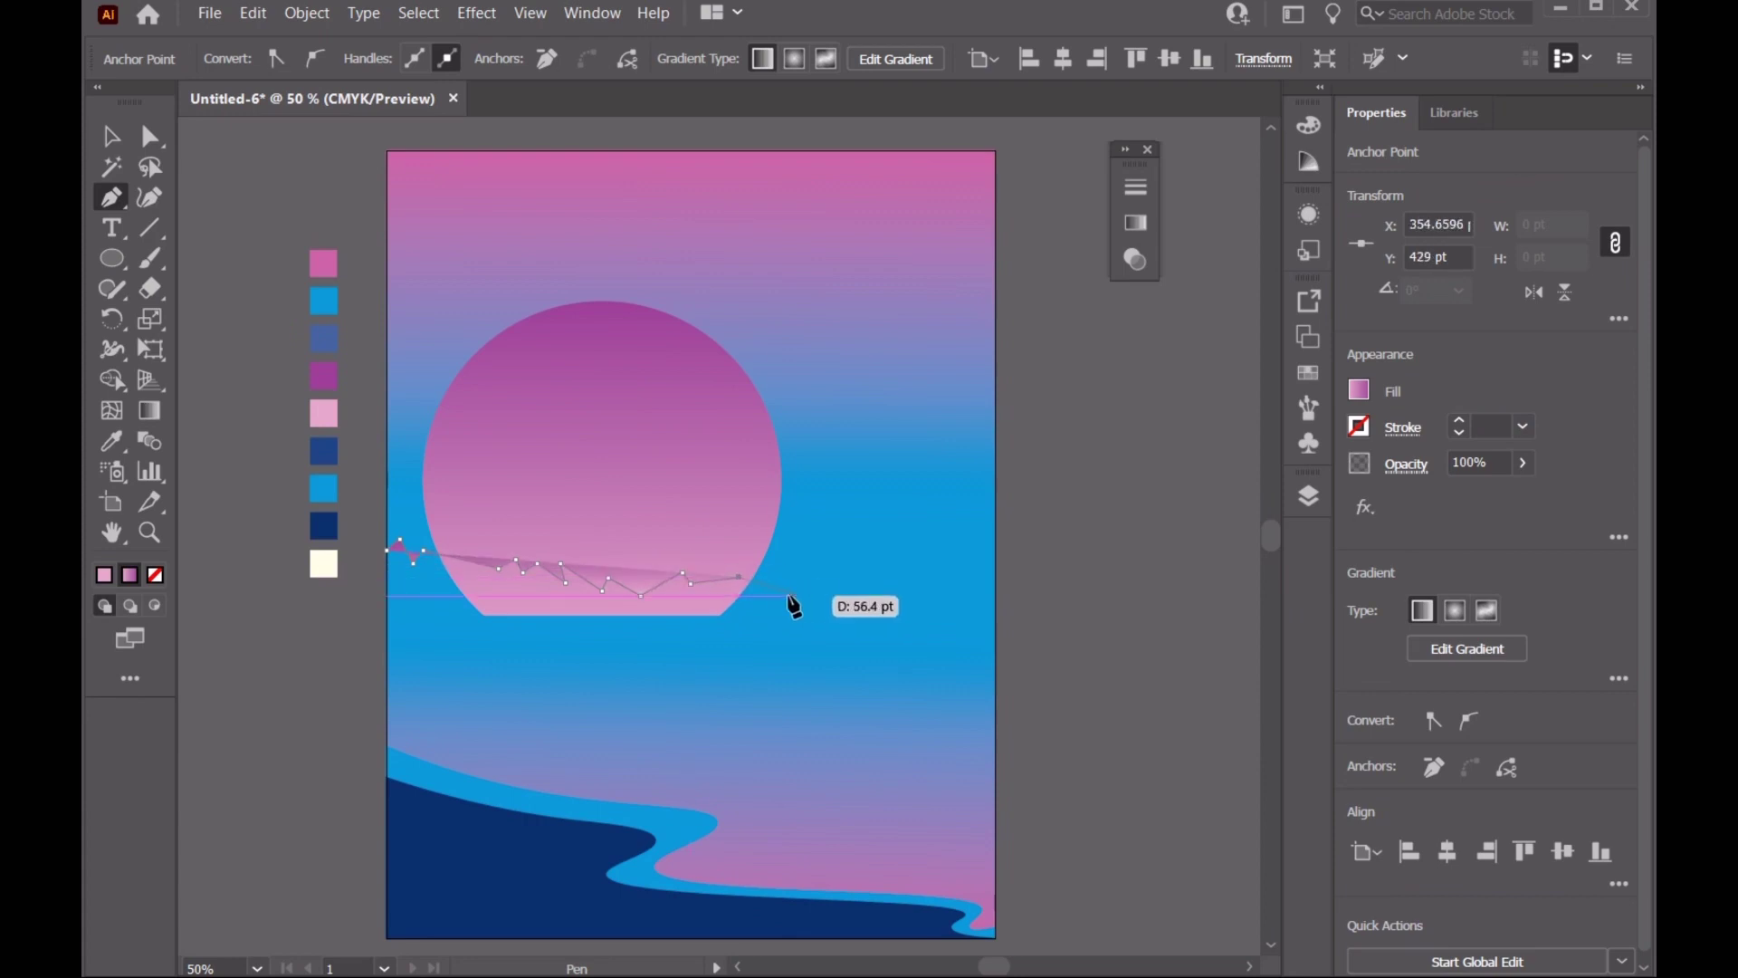
left_click(812, 586)
left_click(884, 590)
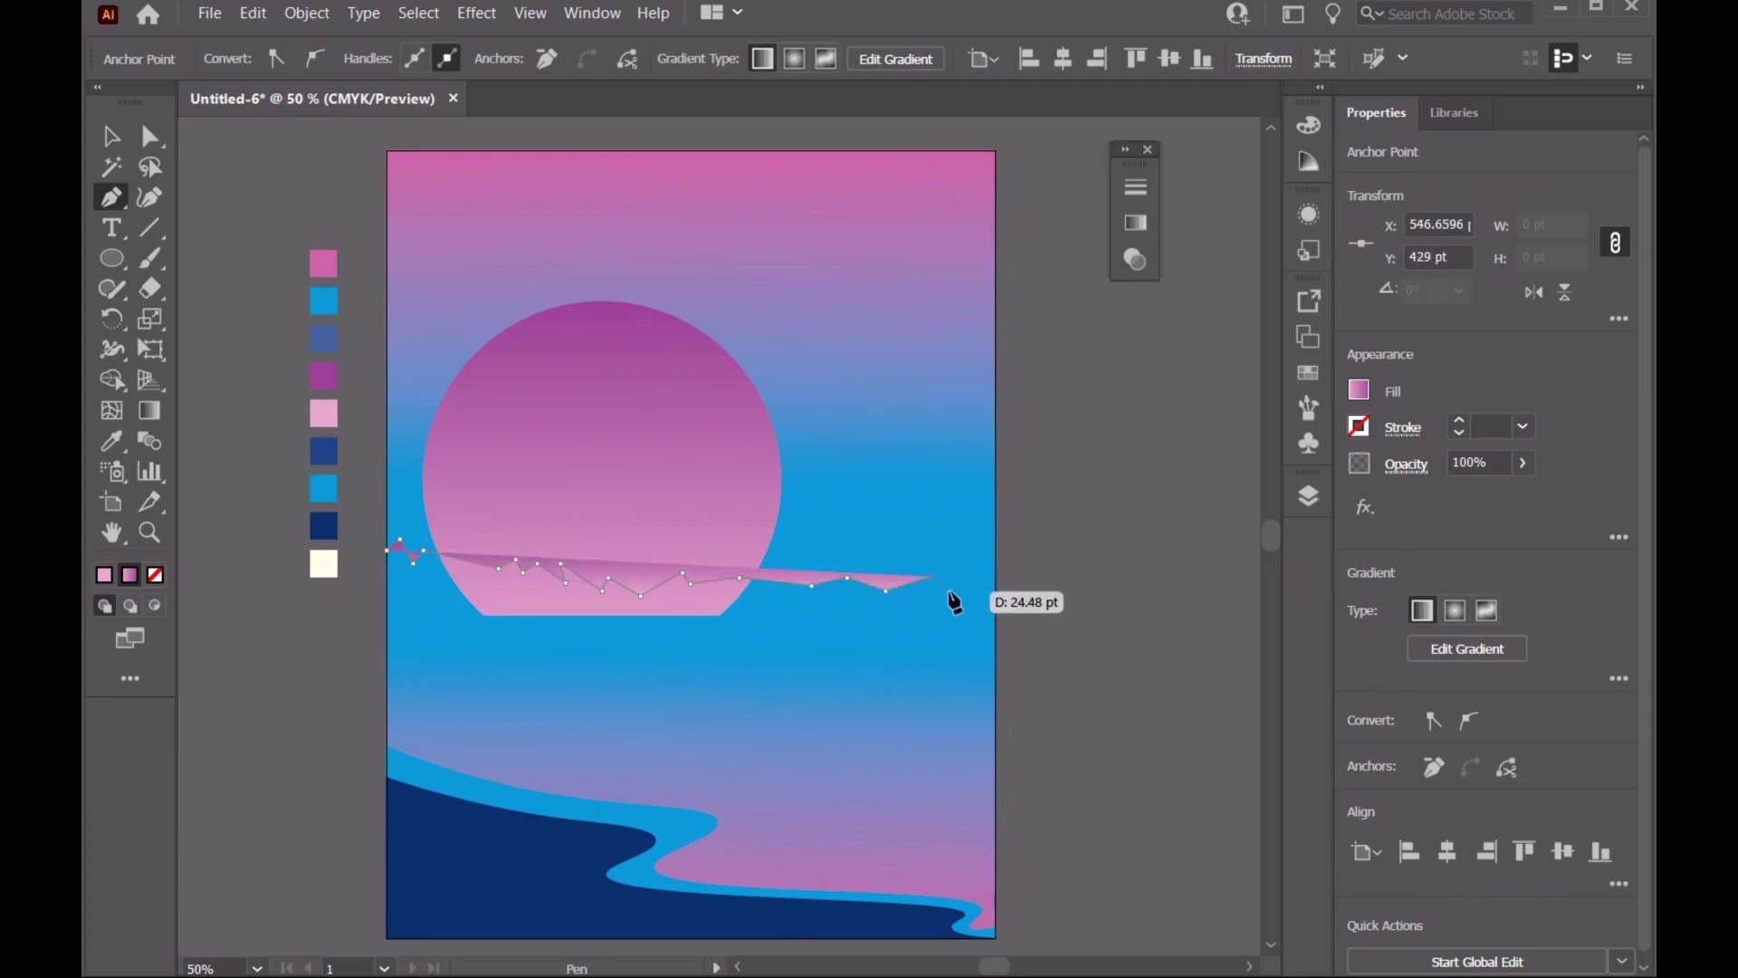
left_click(949, 595)
left_click(996, 587)
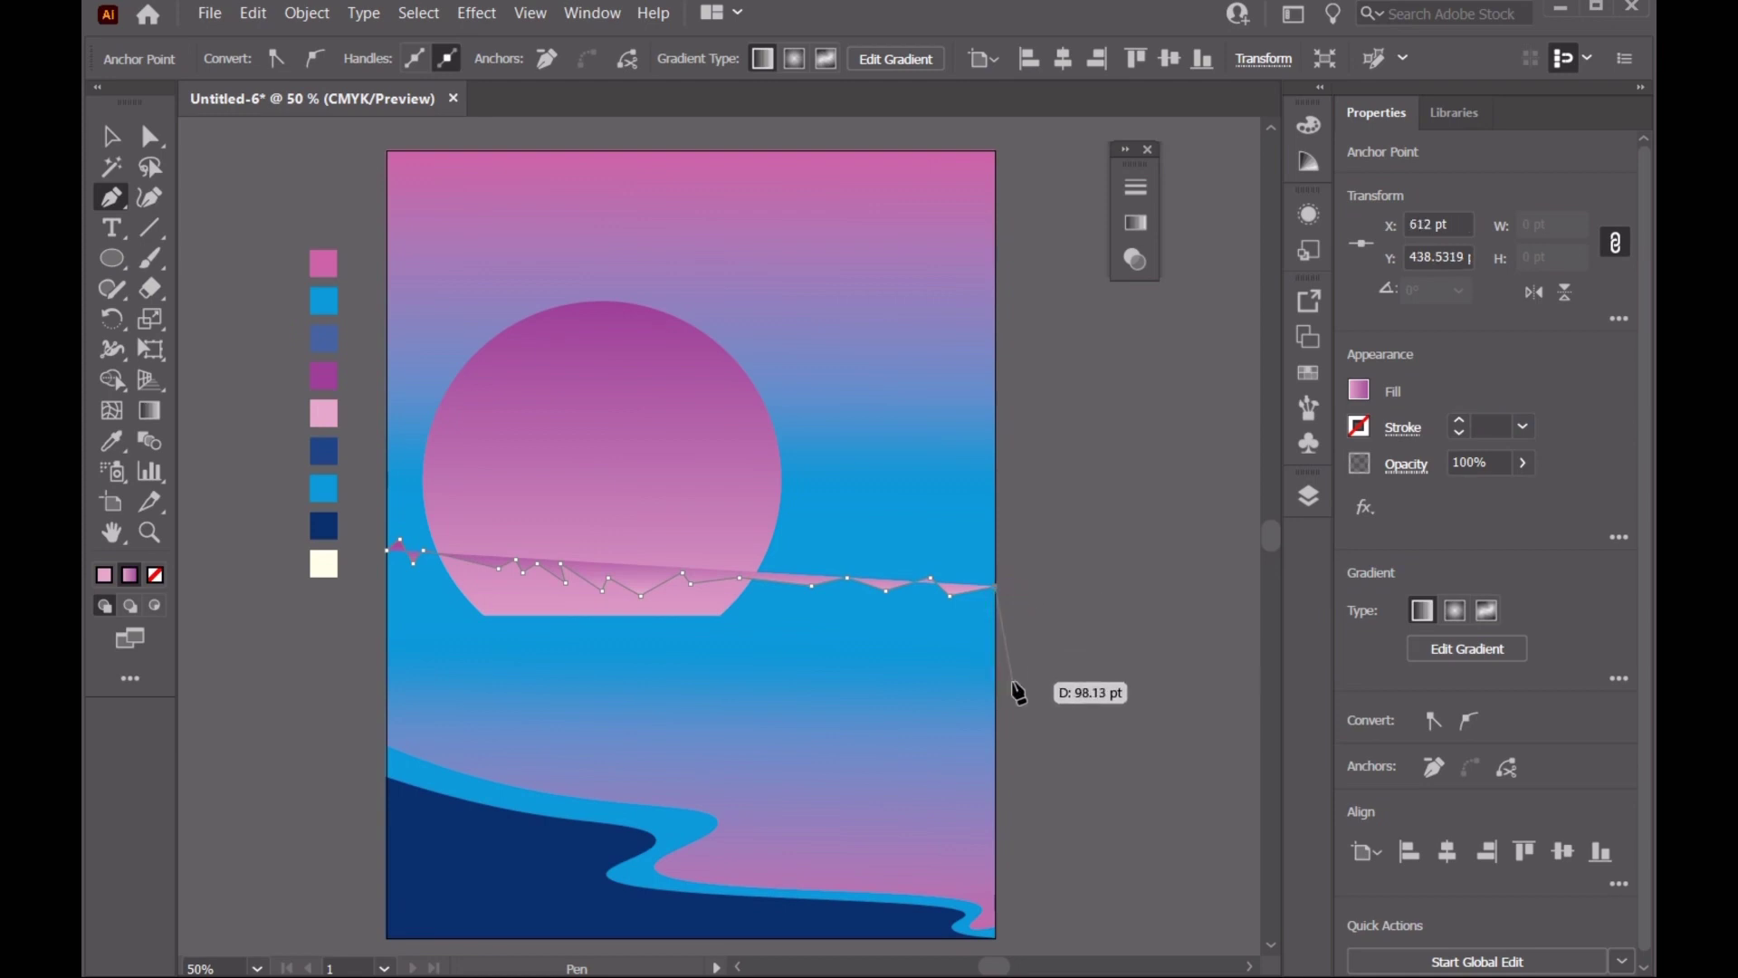
left_click(996, 660)
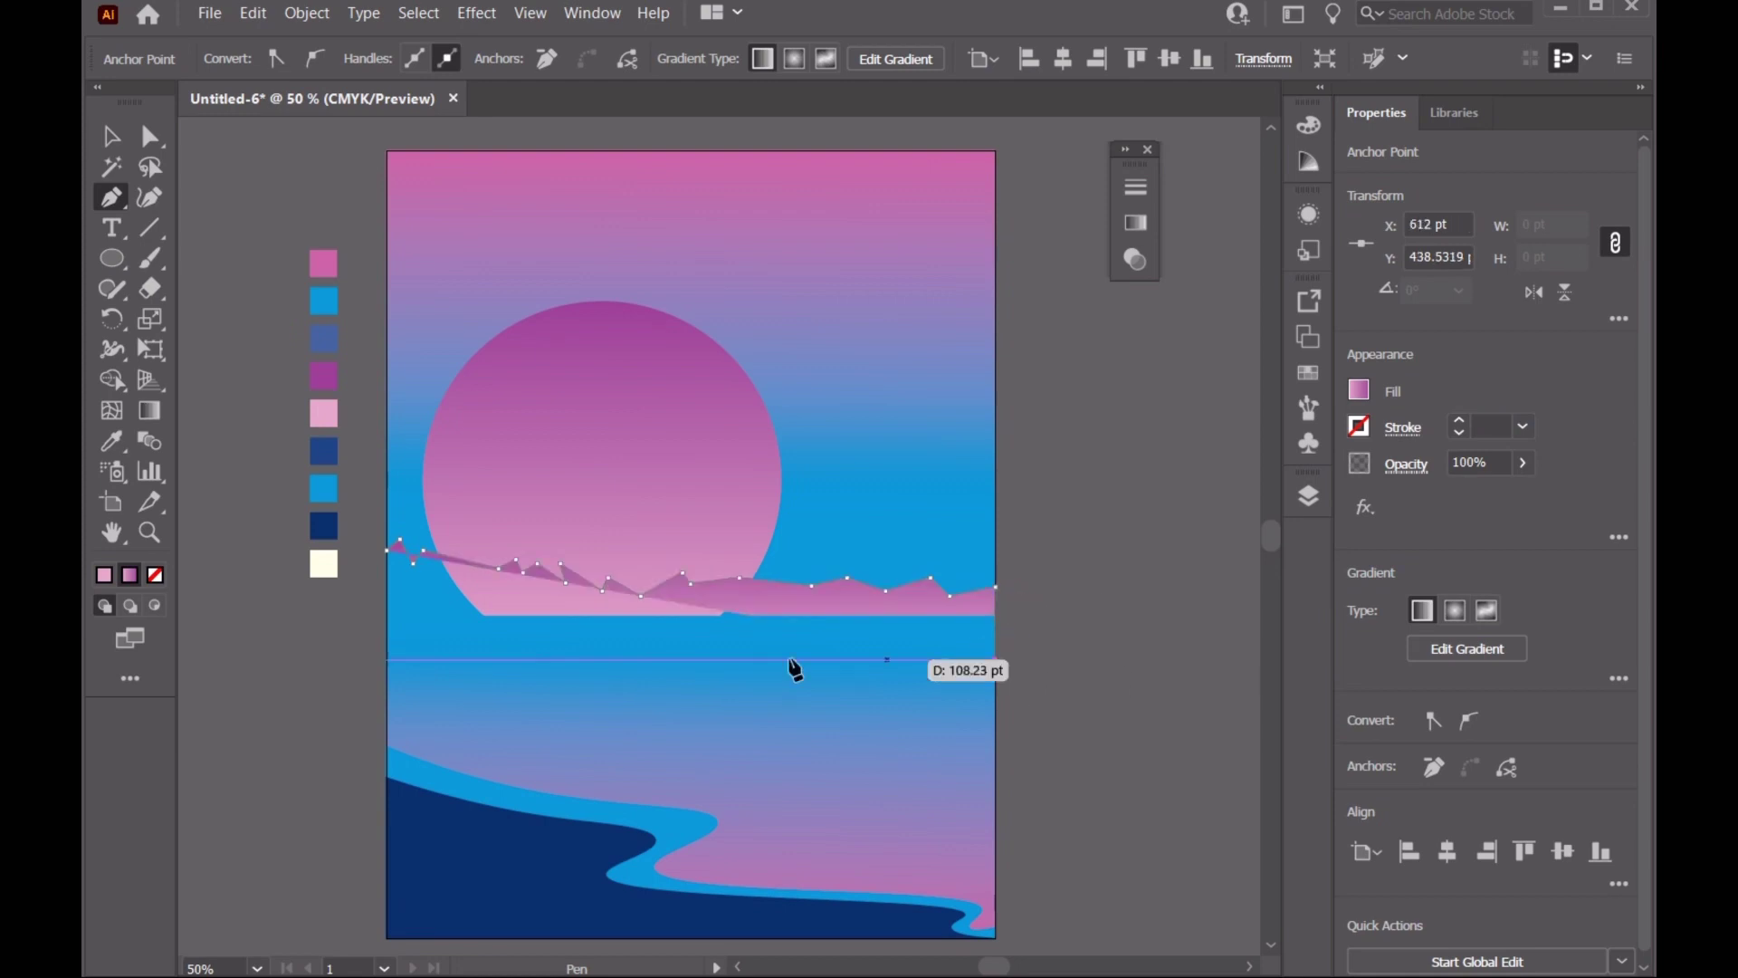
left_click(386, 660)
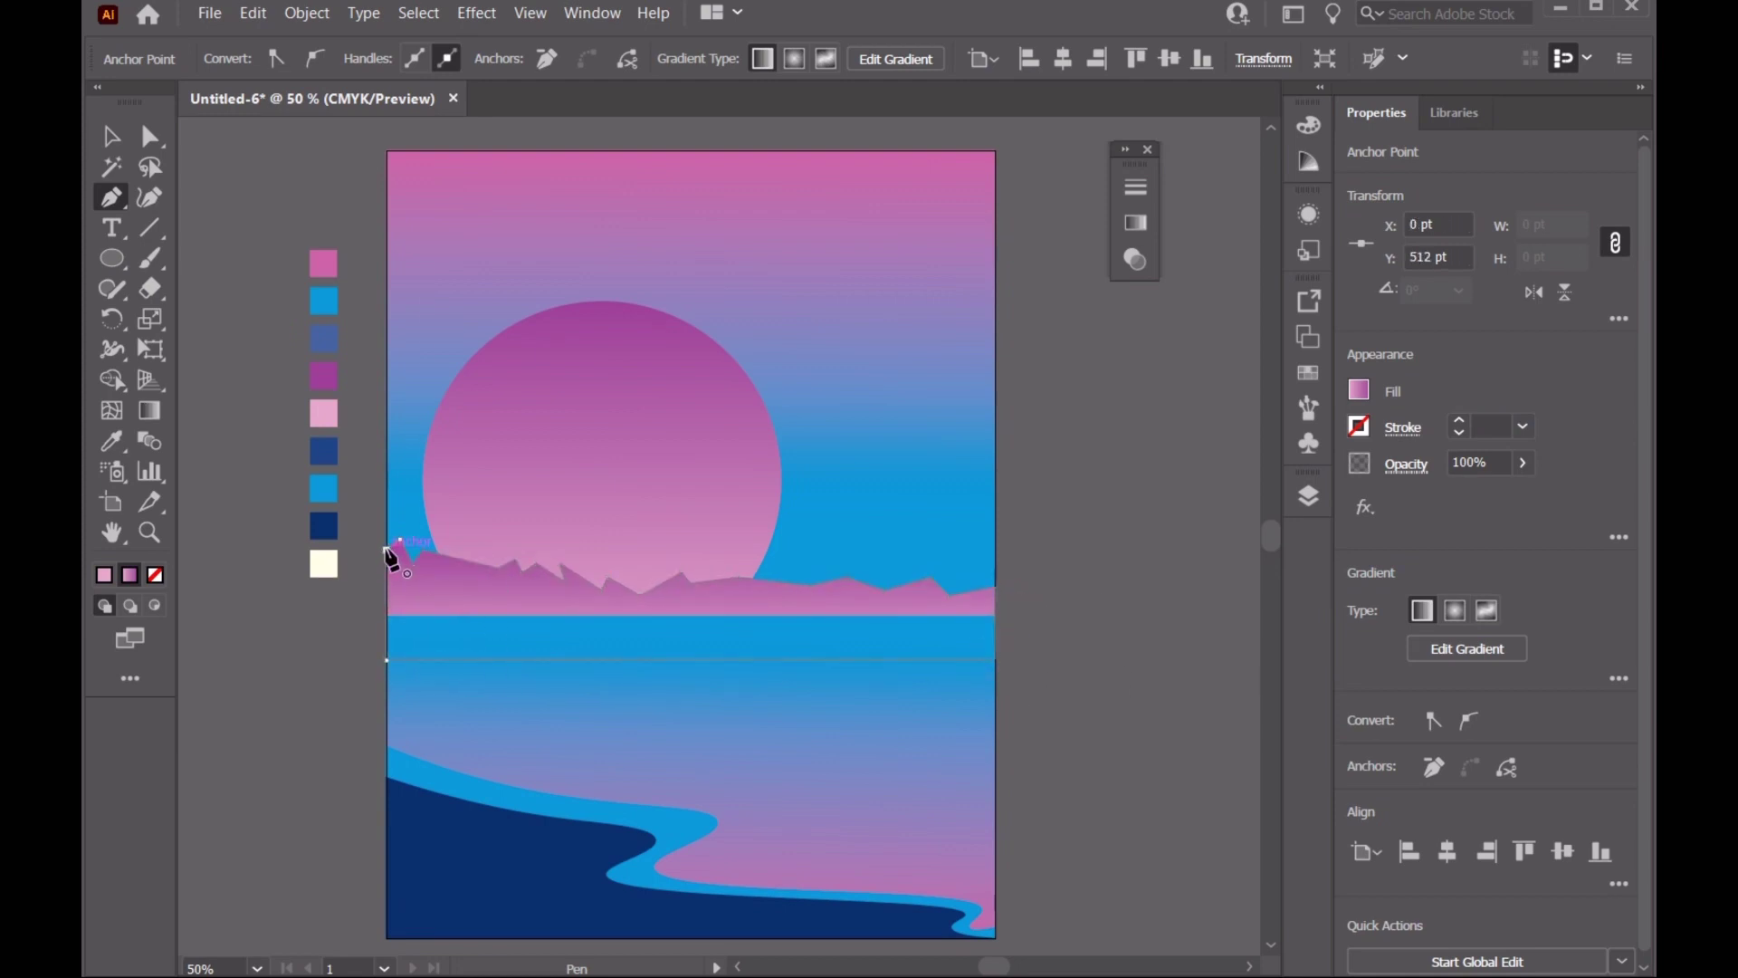
Fill the mountain range with dark navy and adjust it with the Curvature tool
left_click(111, 136)
key("i")
left_click(323, 525)
key("v")
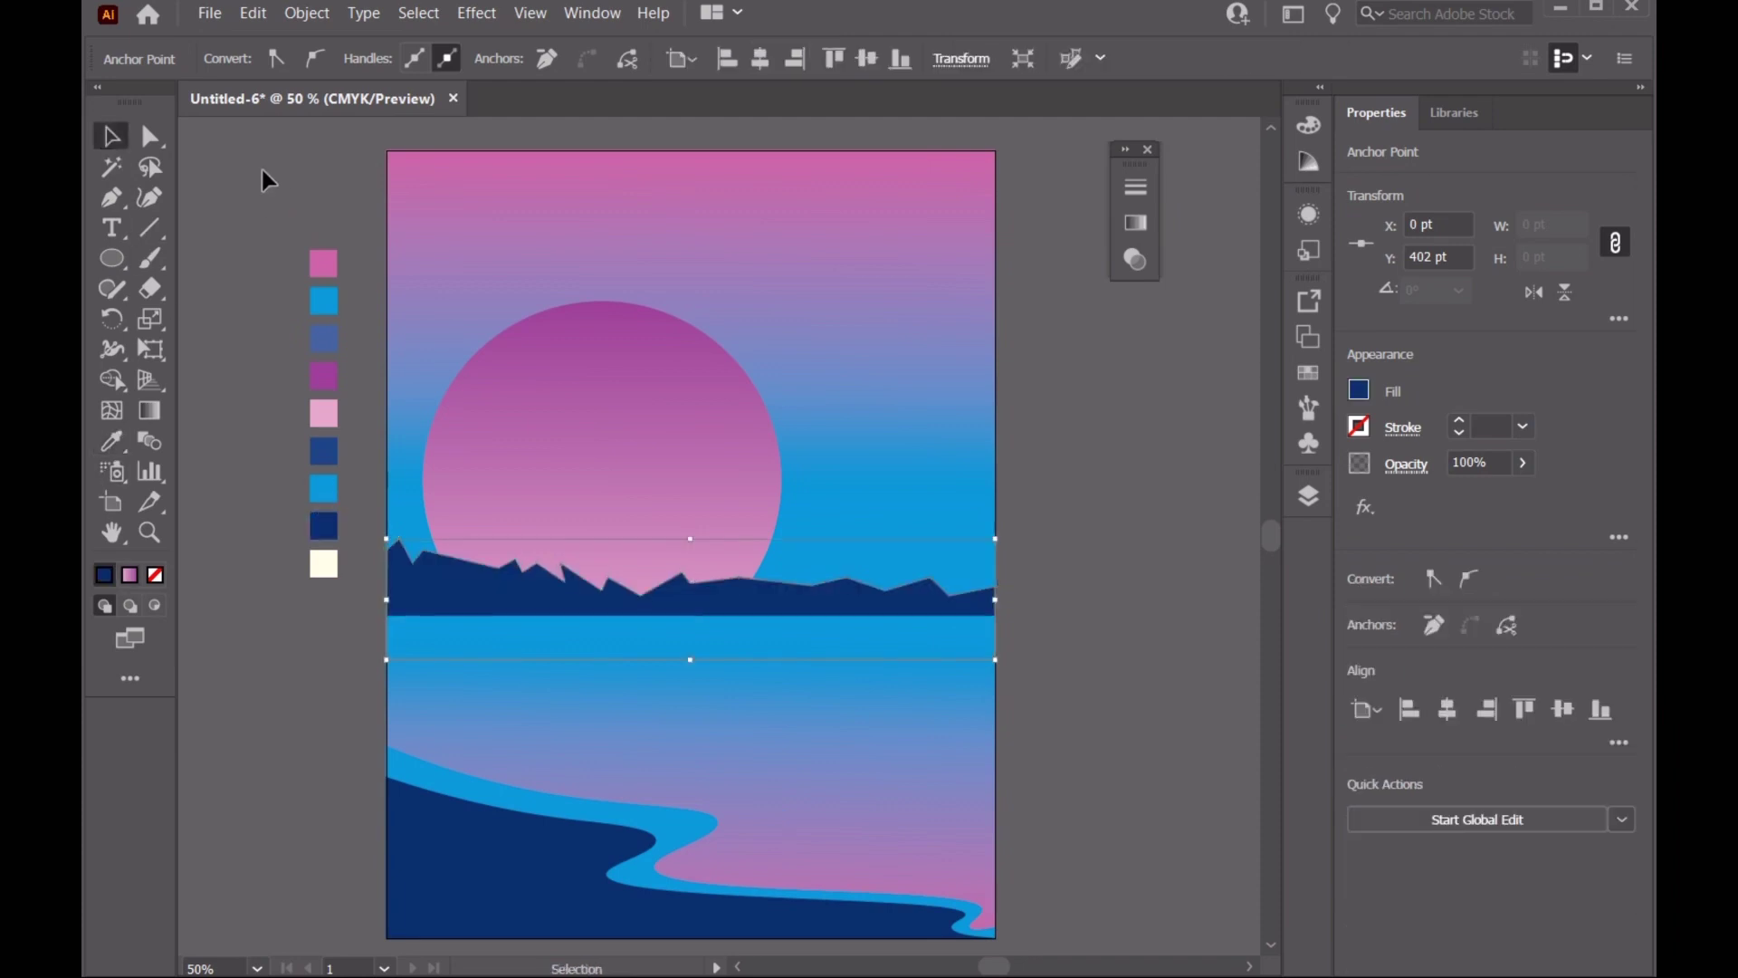
left_click(263, 175)
left_click(499, 595)
left_click(149, 197)
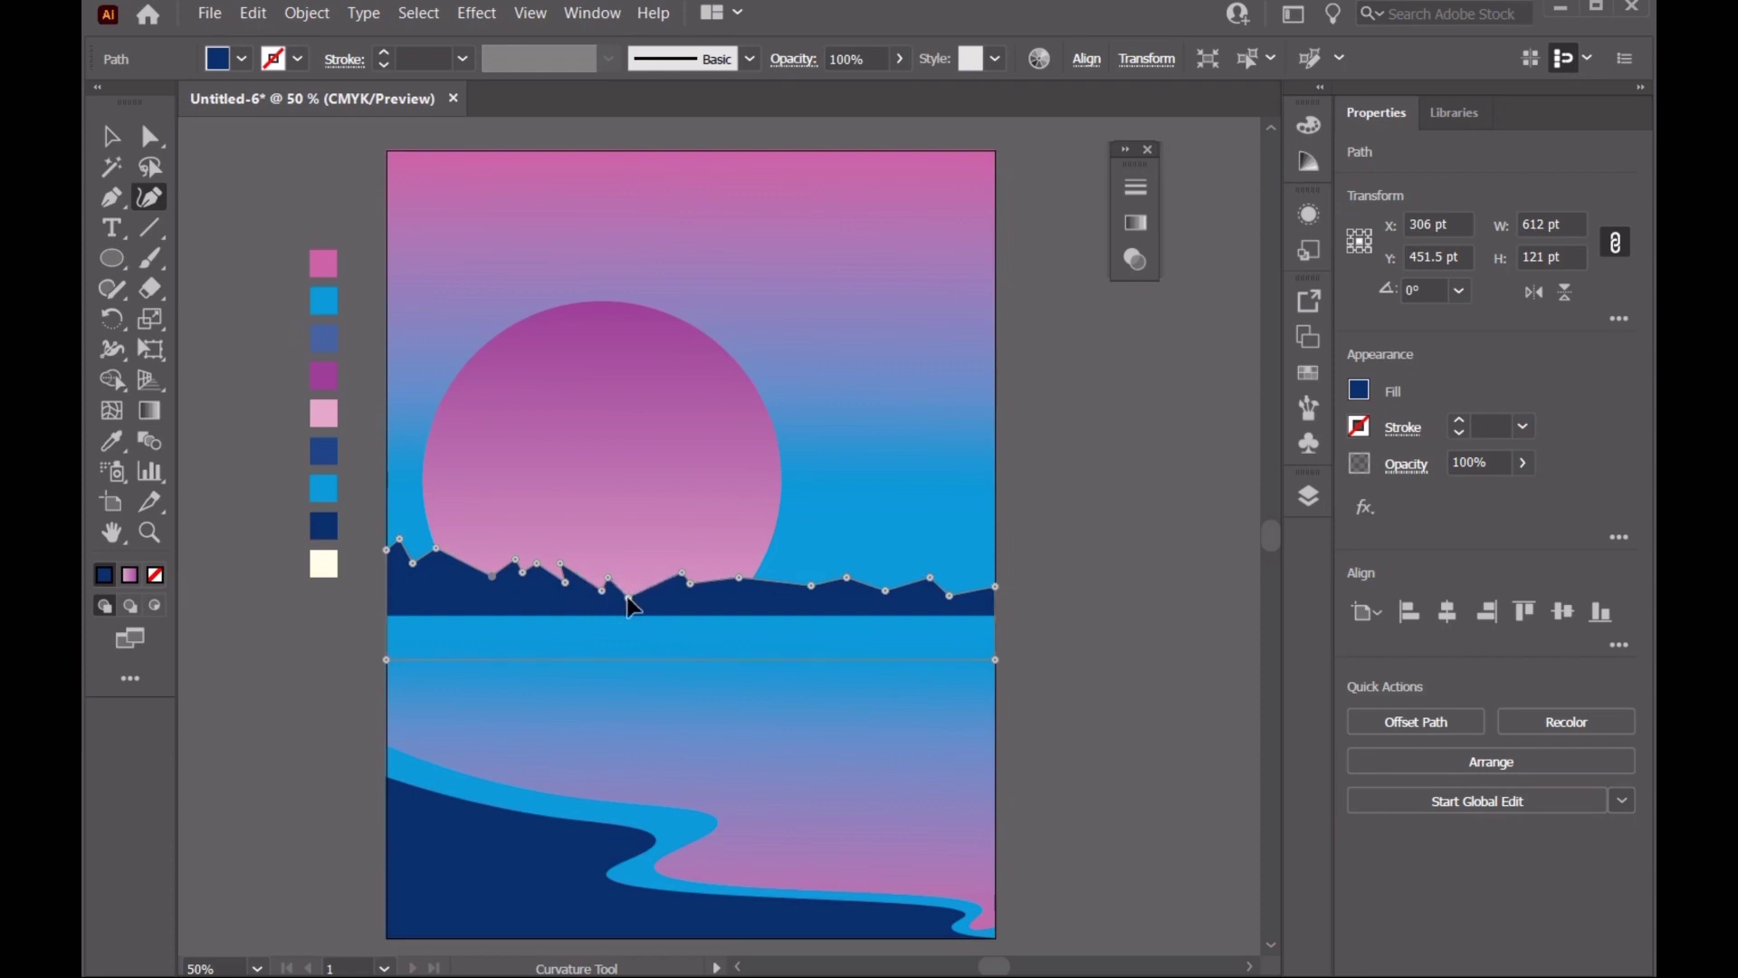
key("v")
left_click(264, 155)
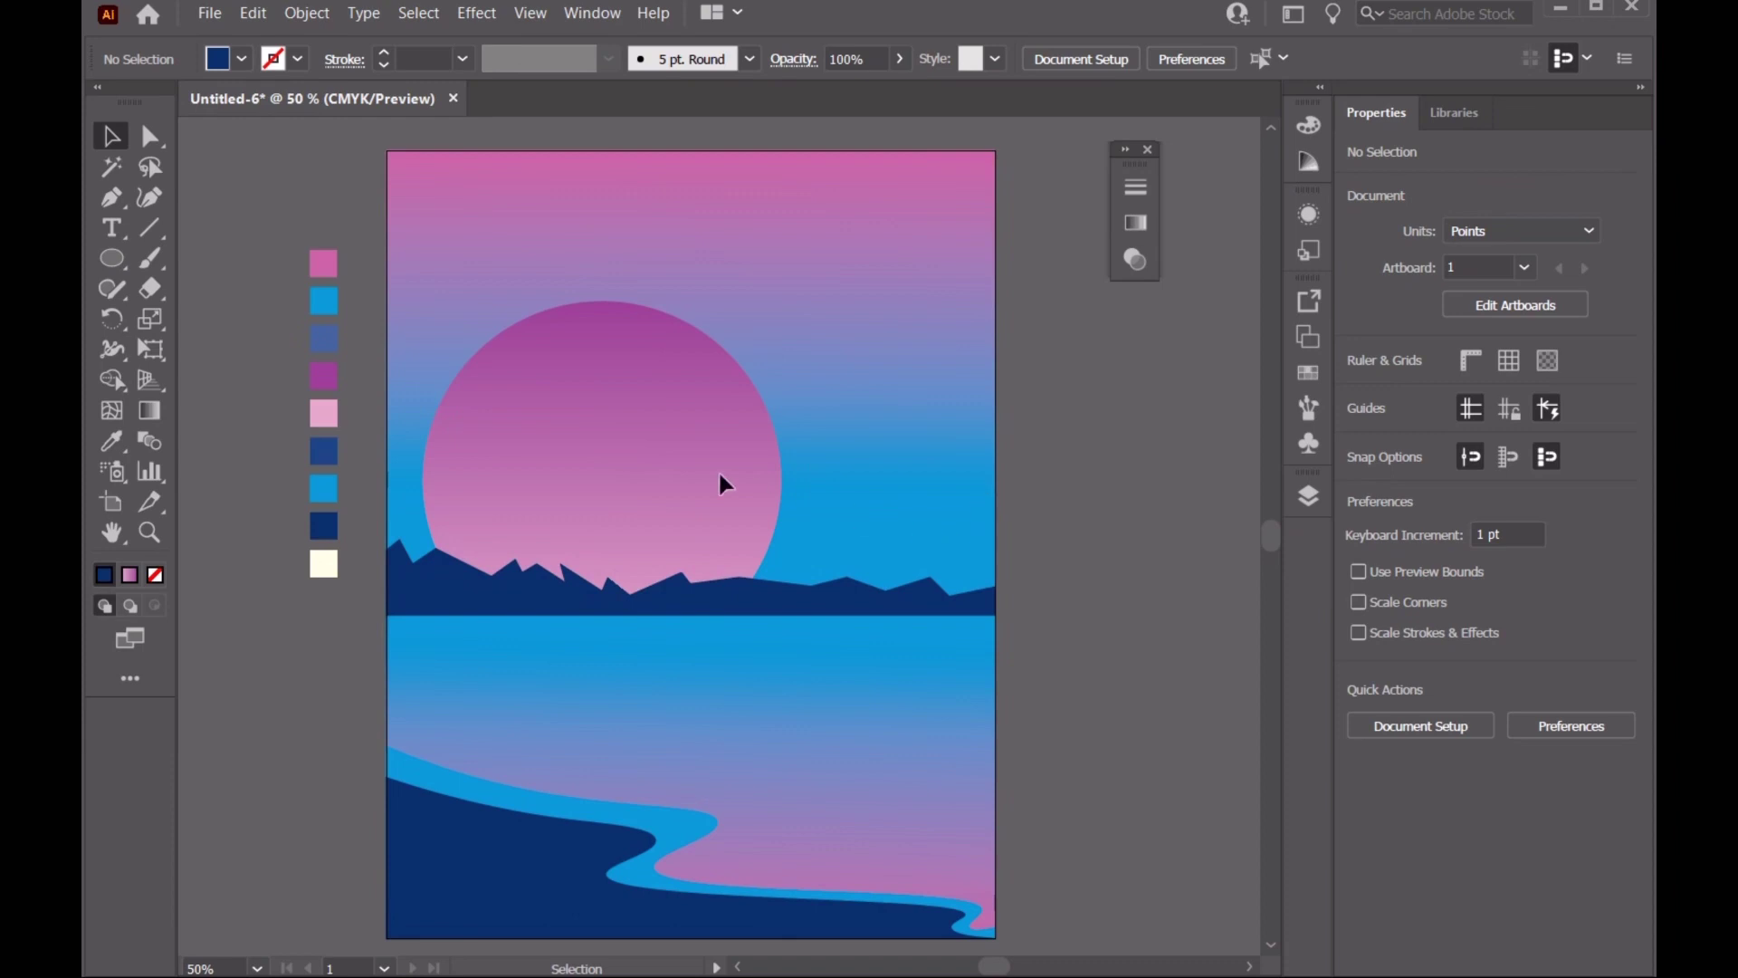
left_click(1309, 495)
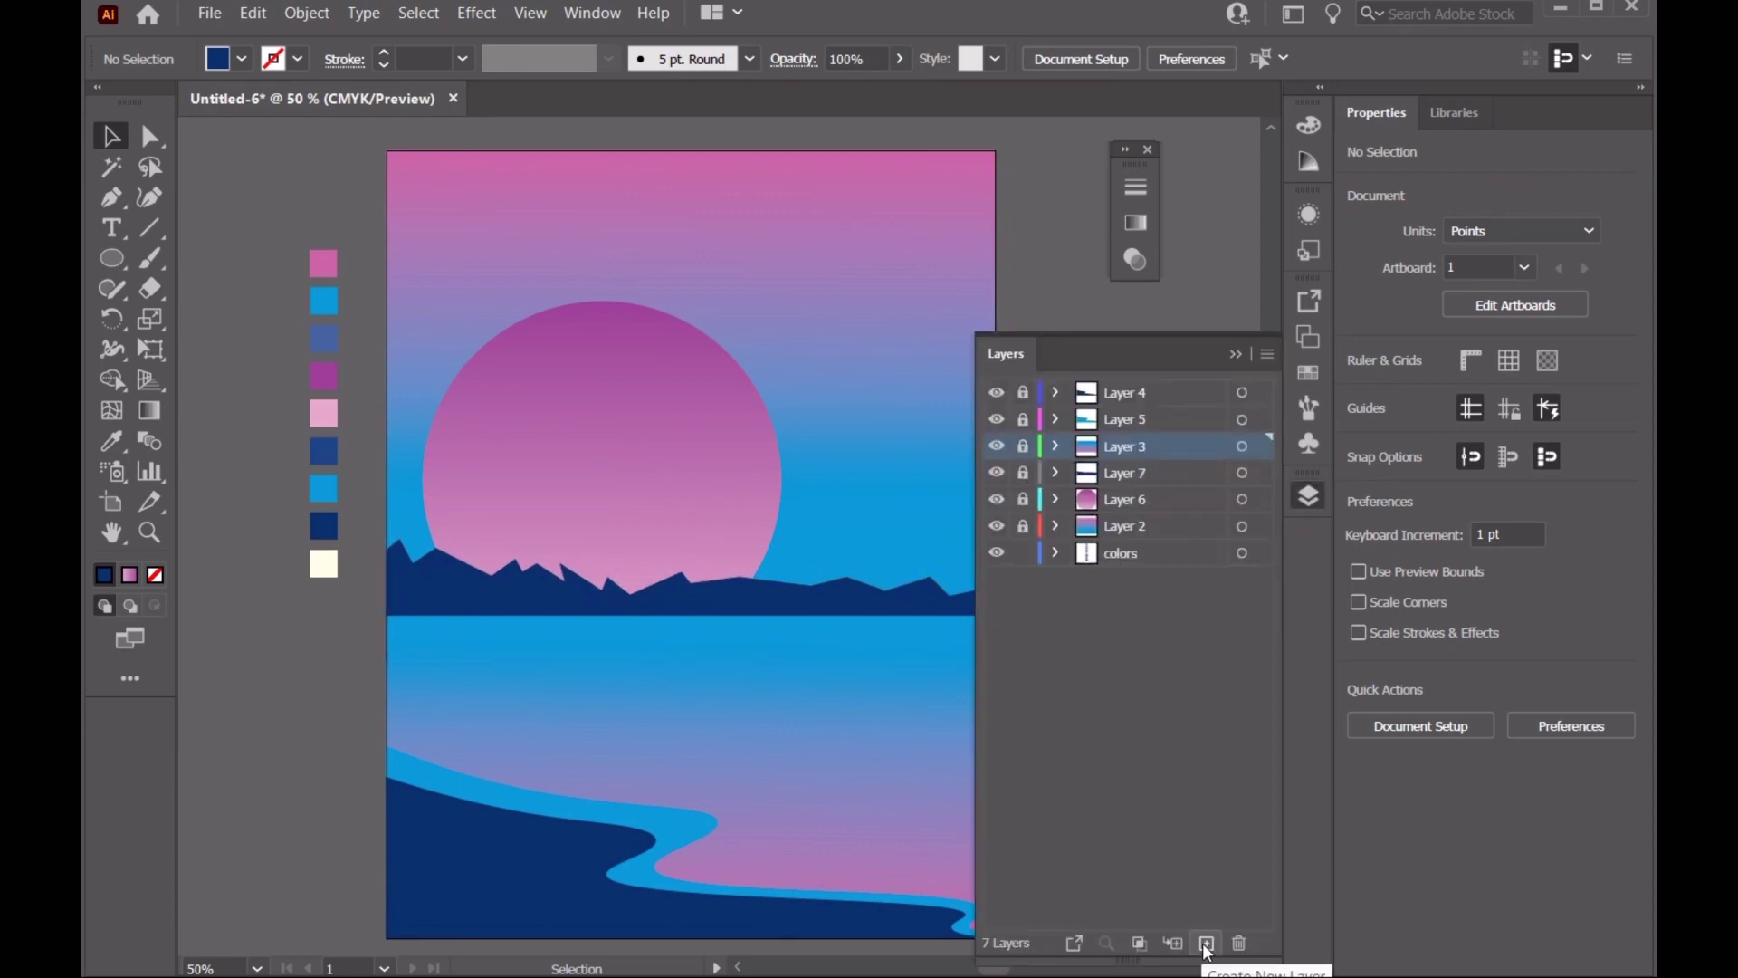
Draw a thin flat ellipse across the water, fill it cream, and set its opacity to 33%
left_click(1235, 354)
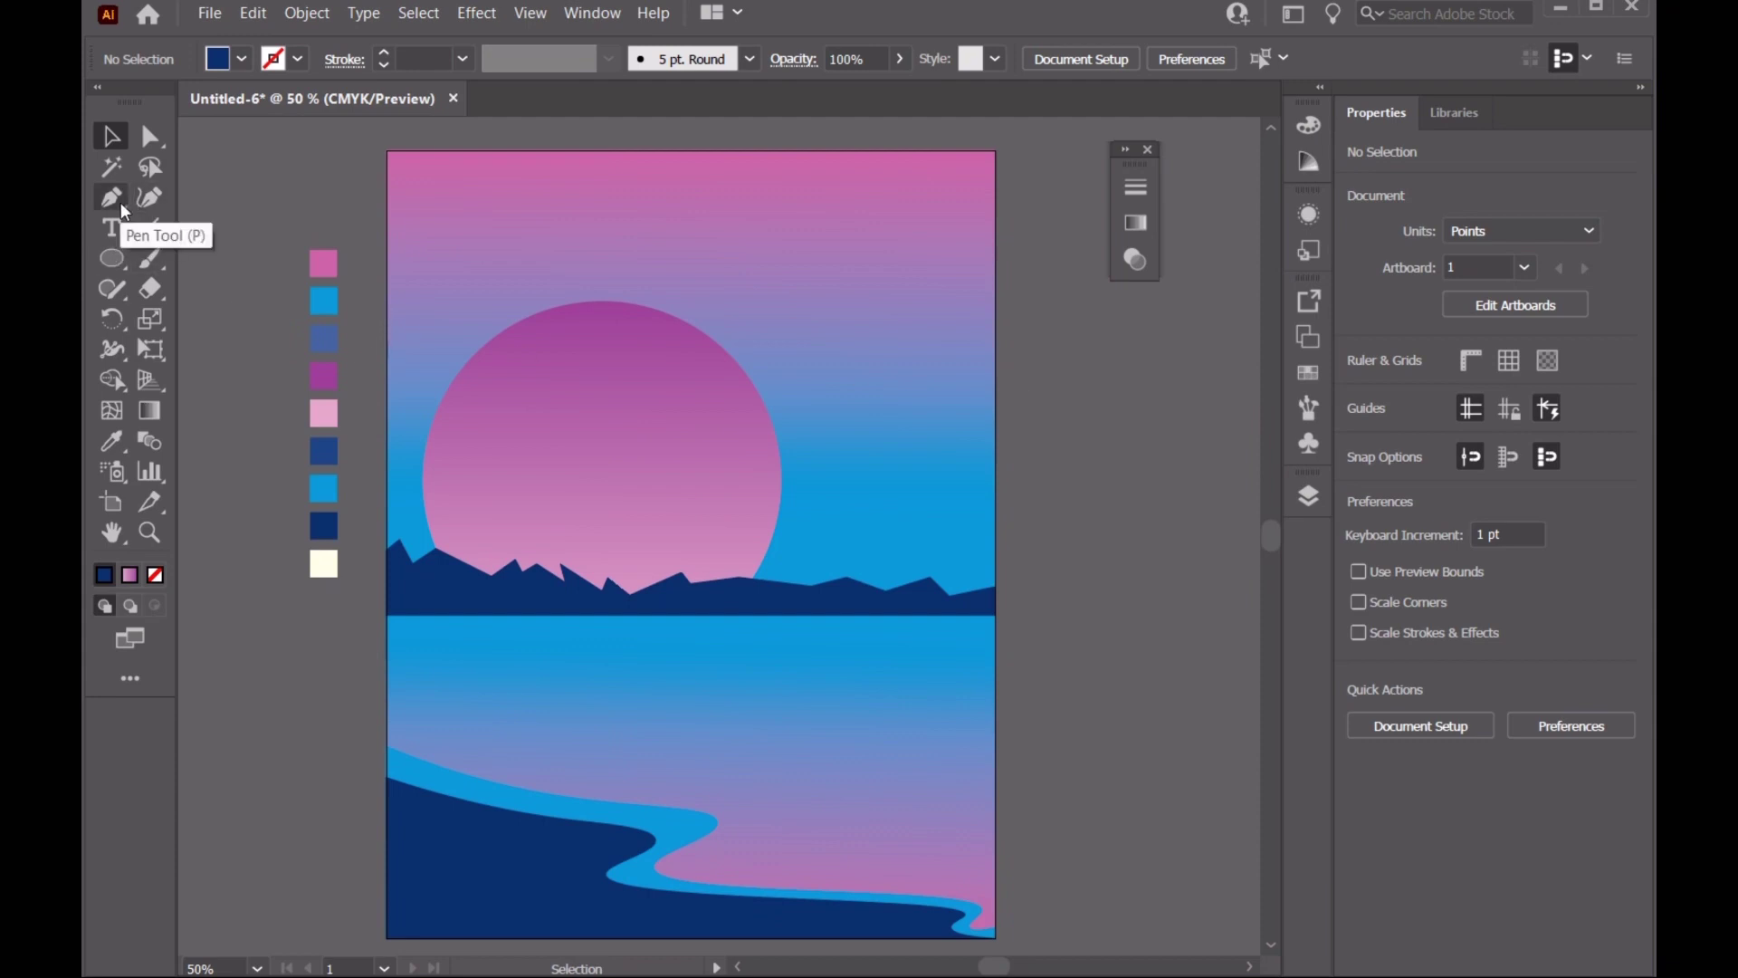
left_click(112, 257)
left_click_drag(452, 652, 598, 654)
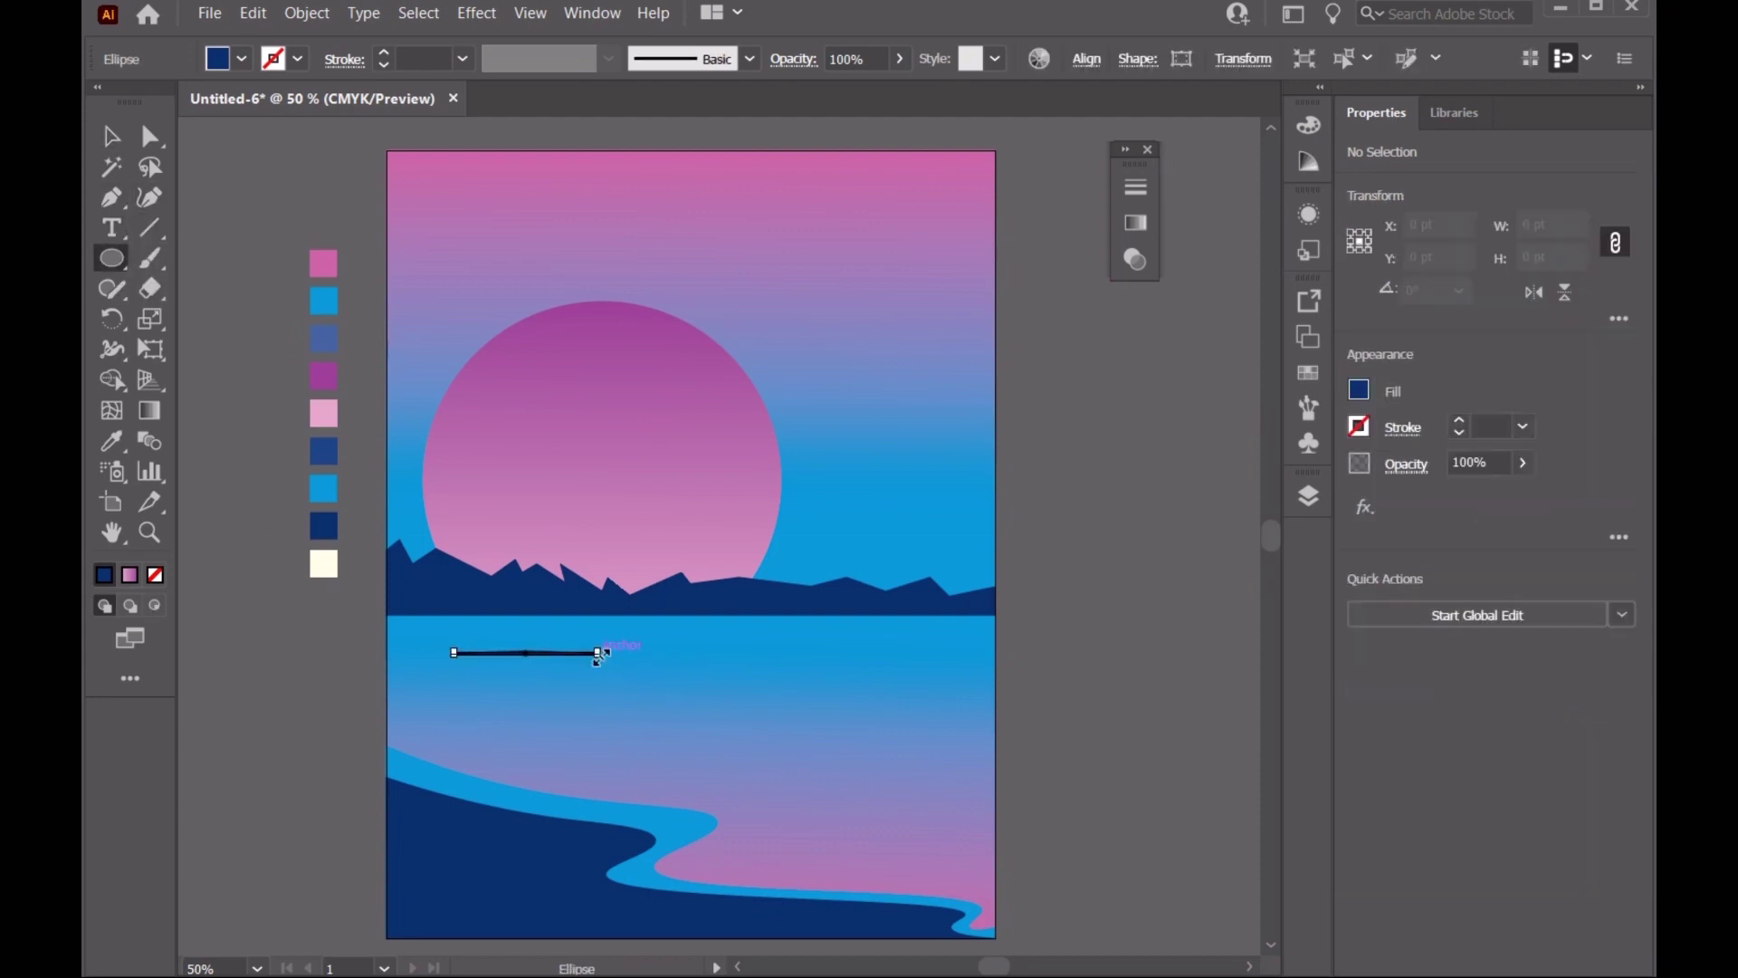
key("i")
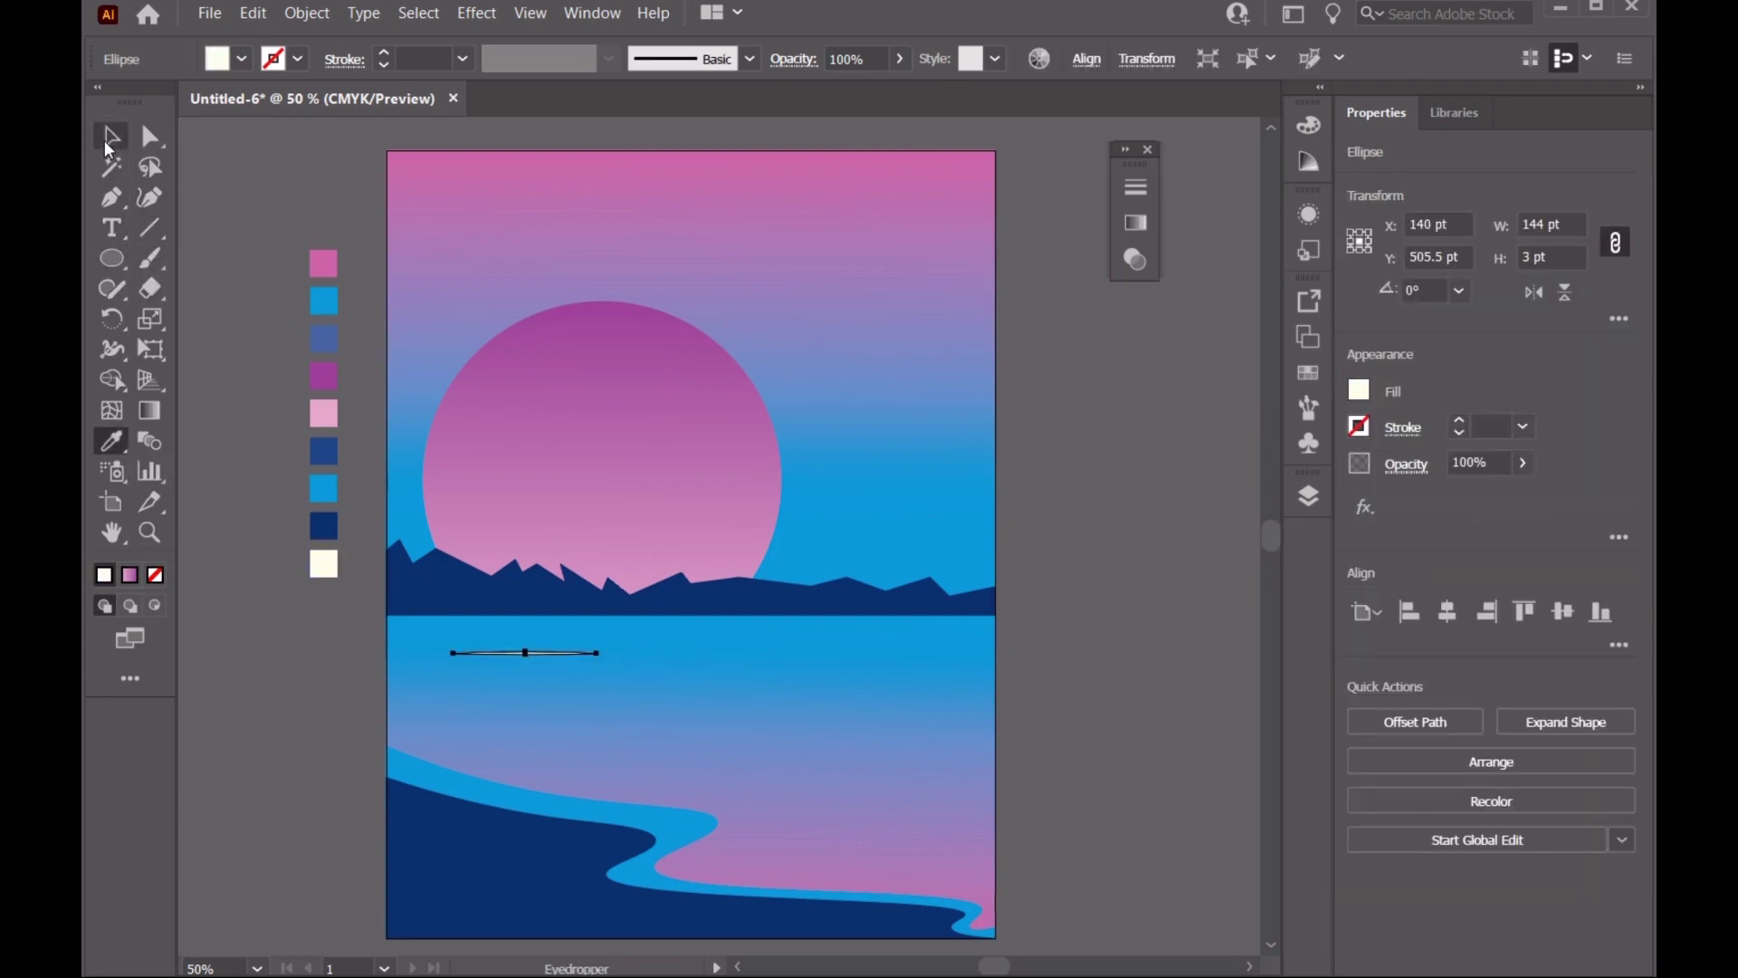
left_click(111, 136)
left_click(561, 672)
left_click(899, 59)
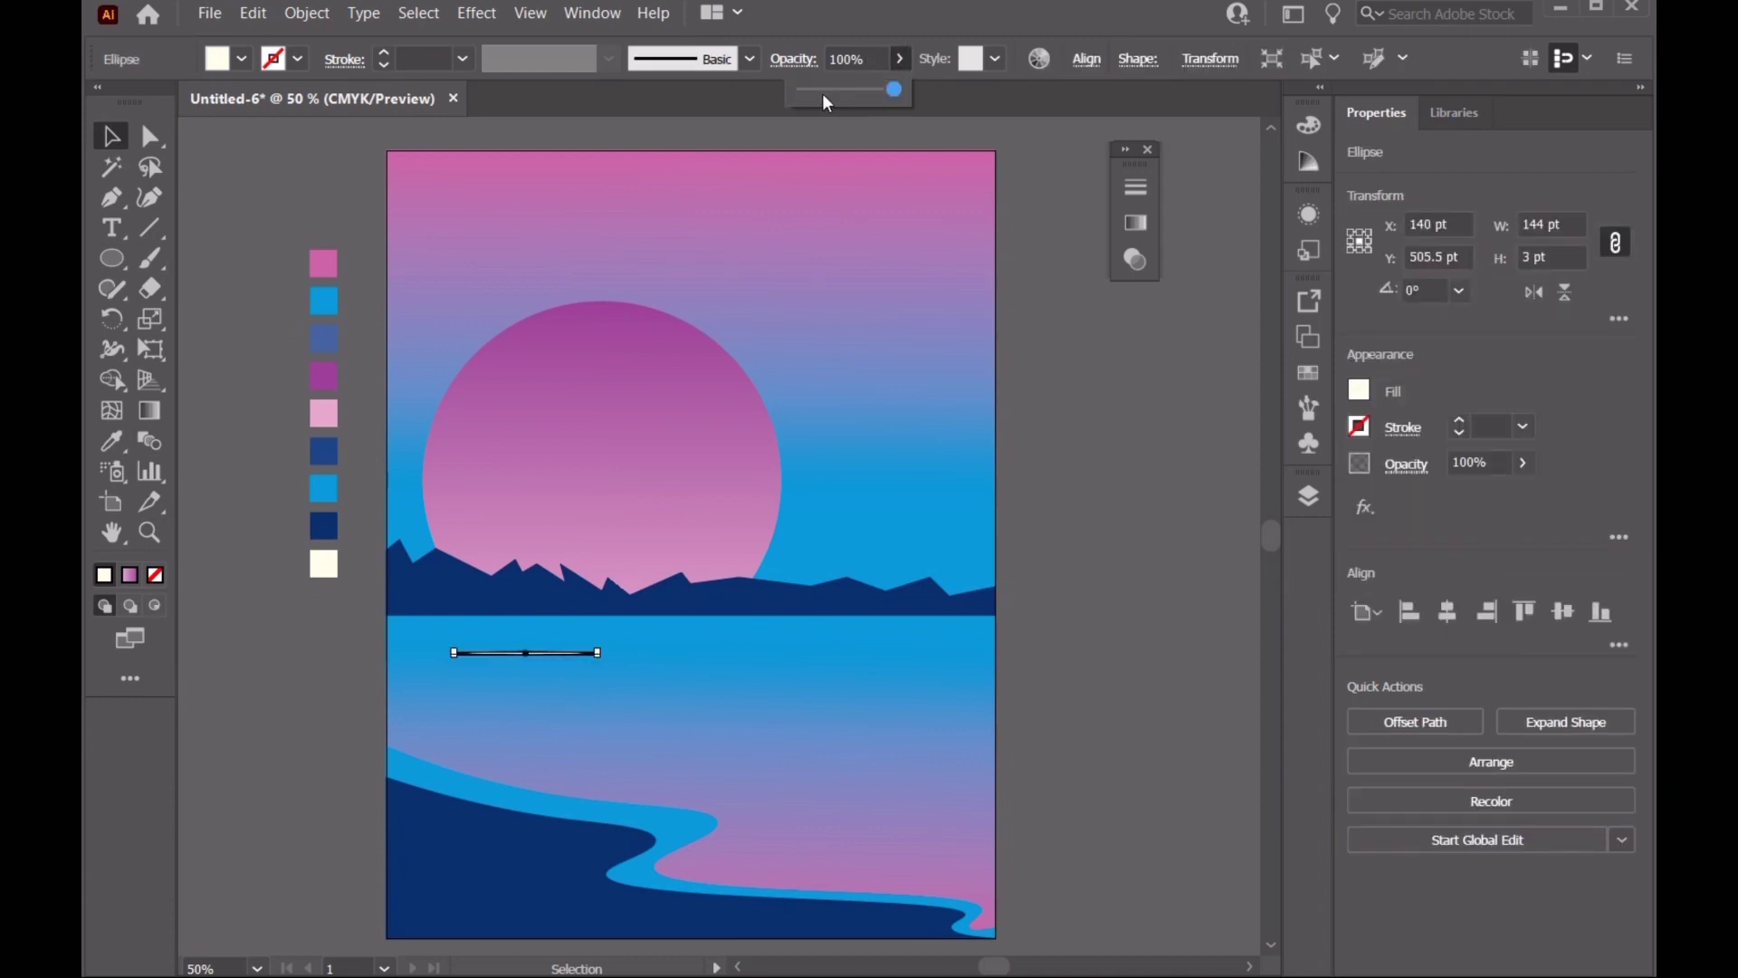
left_click(520, 554)
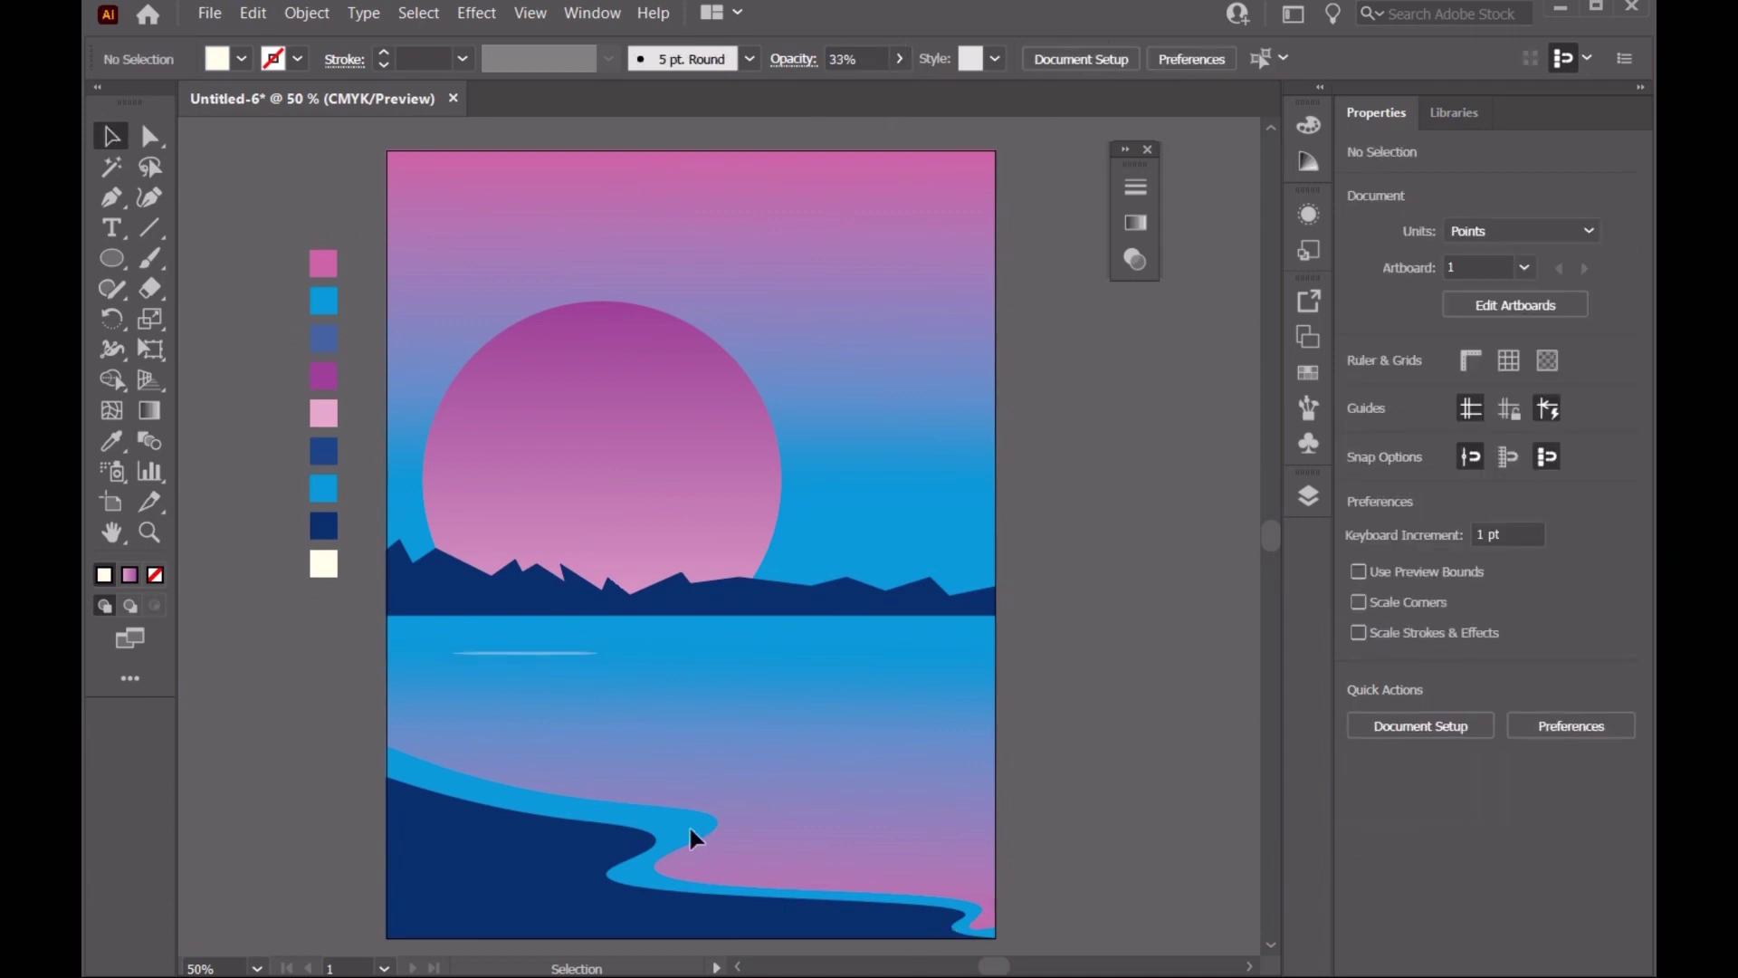
Duplicate the cream reflection line and shorten the copy
scroll(706, 829, "up", 1, "alt")
scroll(719, 657, "down", 1)
mouse_move(511, 543)
left_mouse_down()
mouse_move(893, 543)
mouse_move(731, 584)
mouse_move(524, 587)
mouse_move(372, 633)
left_mouse_up()
scroll(728, 589, "up", 3, "alt")
scroll(534, 586, "down", 4, "alt")
left_click(855, 509)
Alt-drag several more reflection line copies across the middle and lower lake
left_click_drag(425, 552, 733, 692)
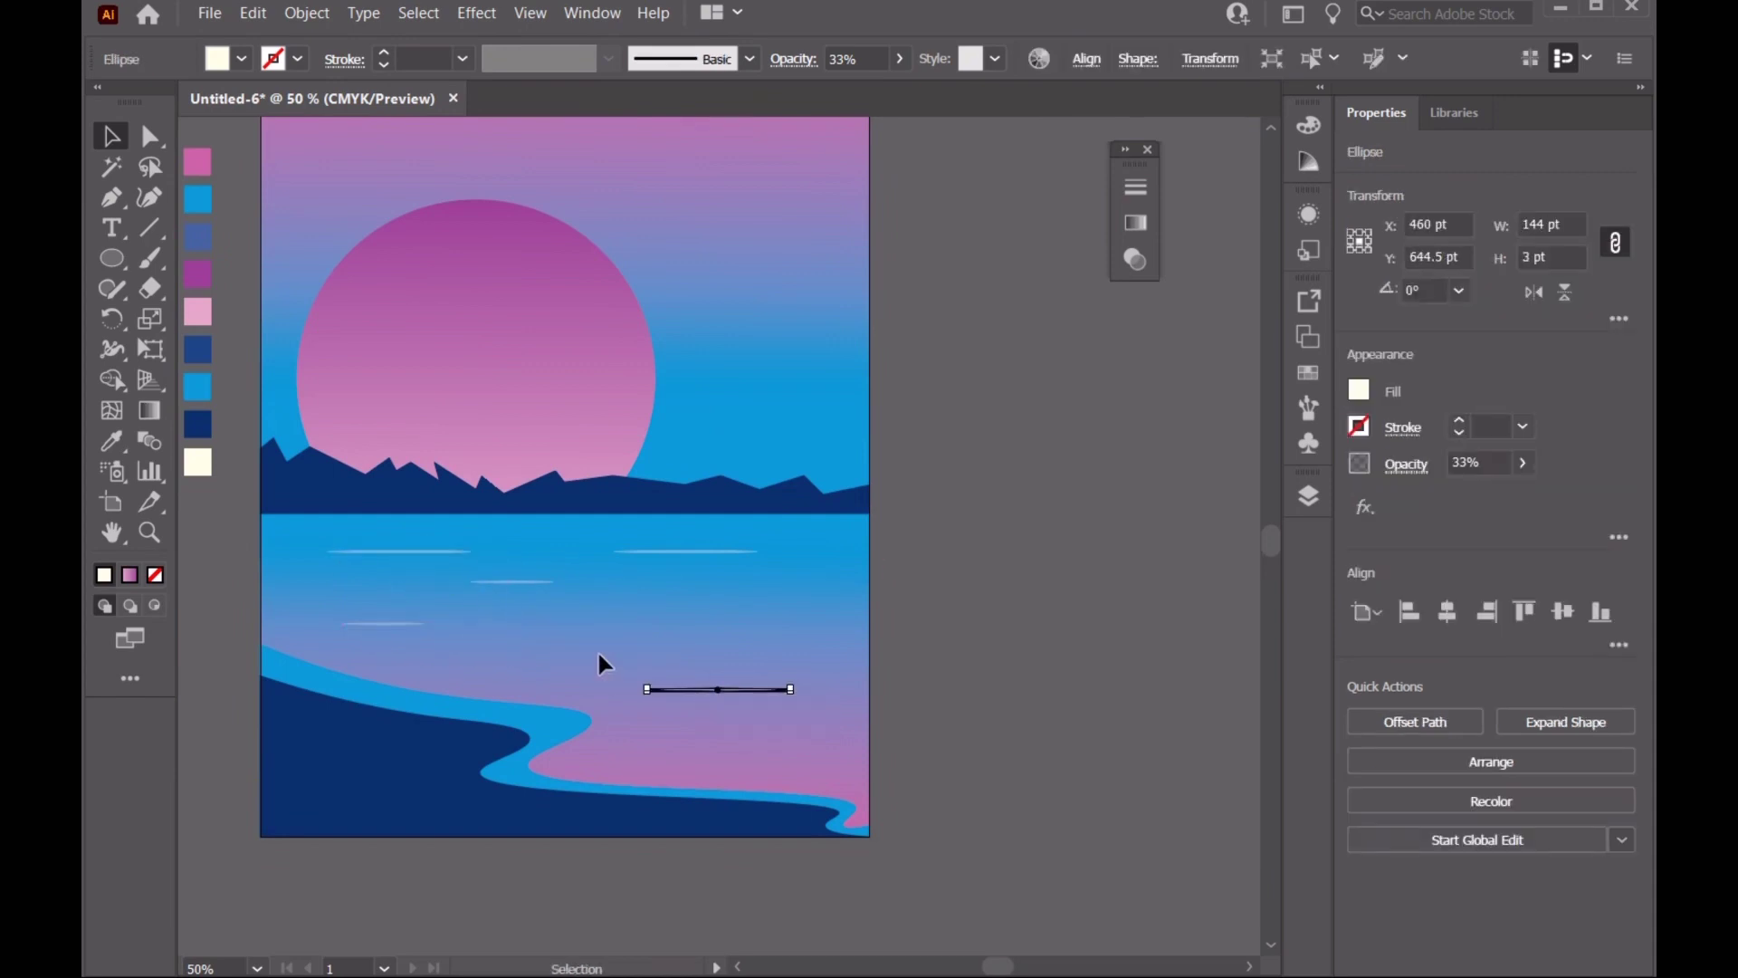
mouse_move(528, 608)
left_mouse_down()
mouse_move(549, 655)
mouse_move(677, 667)
left_mouse_up()
left_click_drag(605, 605, 423, 695)
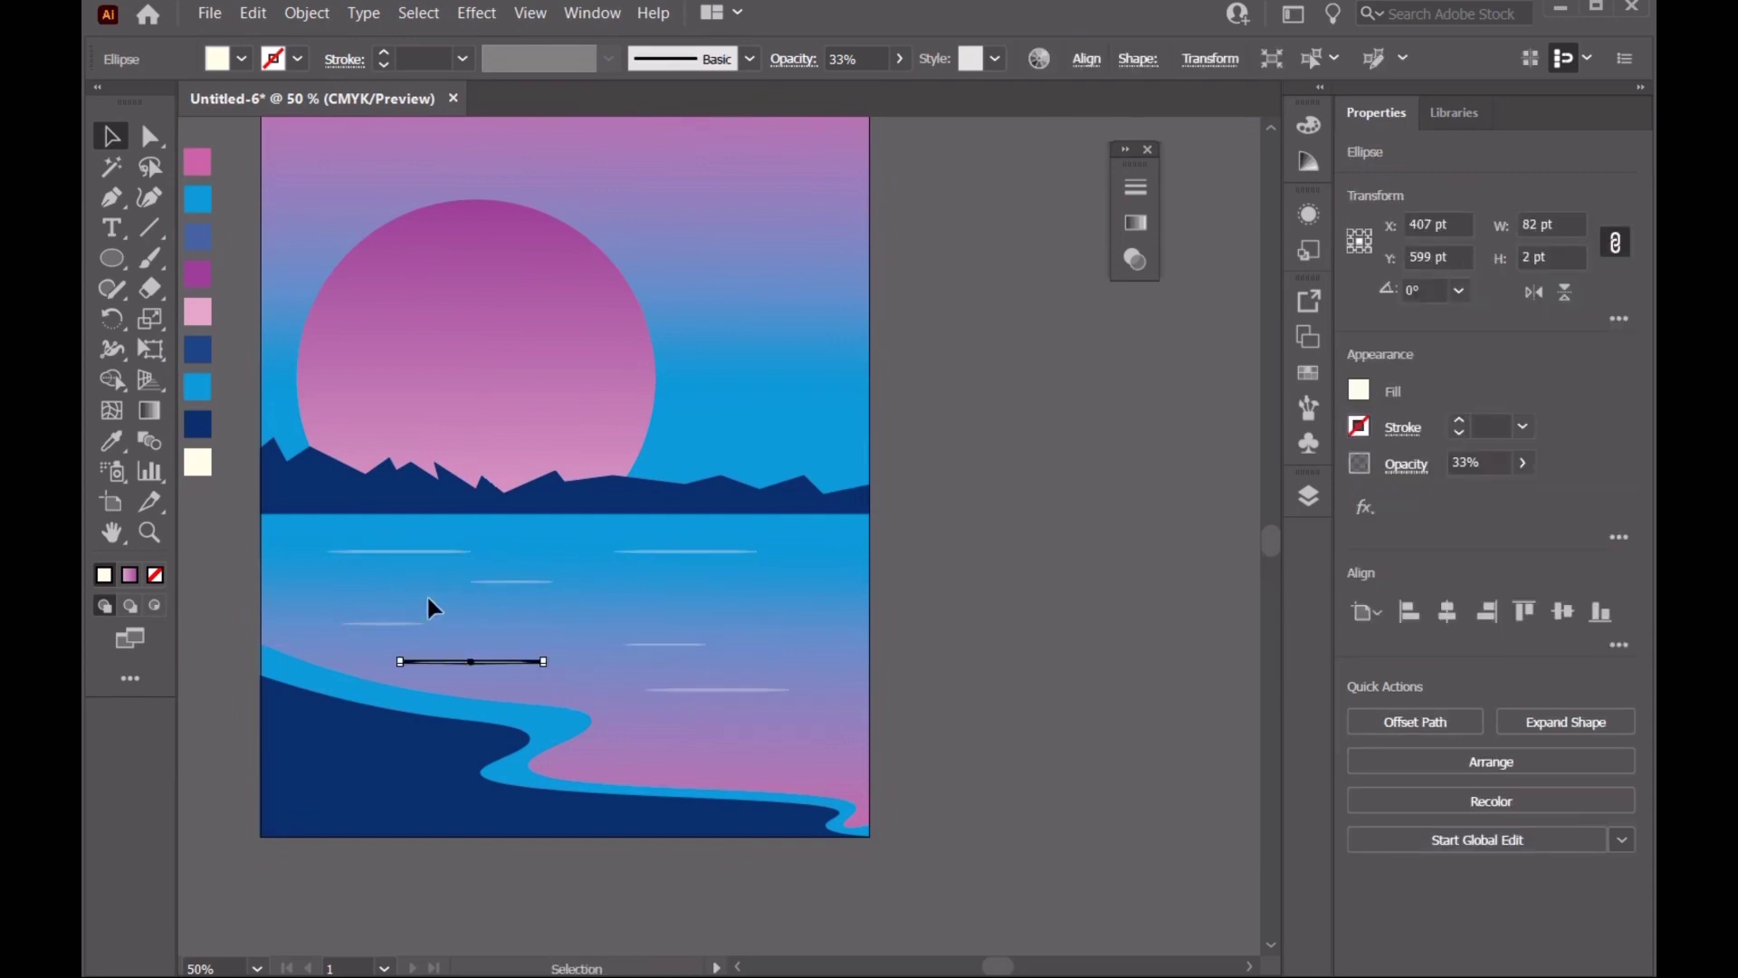
left_click_drag(424, 624, 544, 774)
left_click_drag(511, 581, 544, 534)
mouse_move(404, 628)
left_mouse_down()
mouse_move(768, 656)
mouse_move(834, 730)
left_mouse_up()
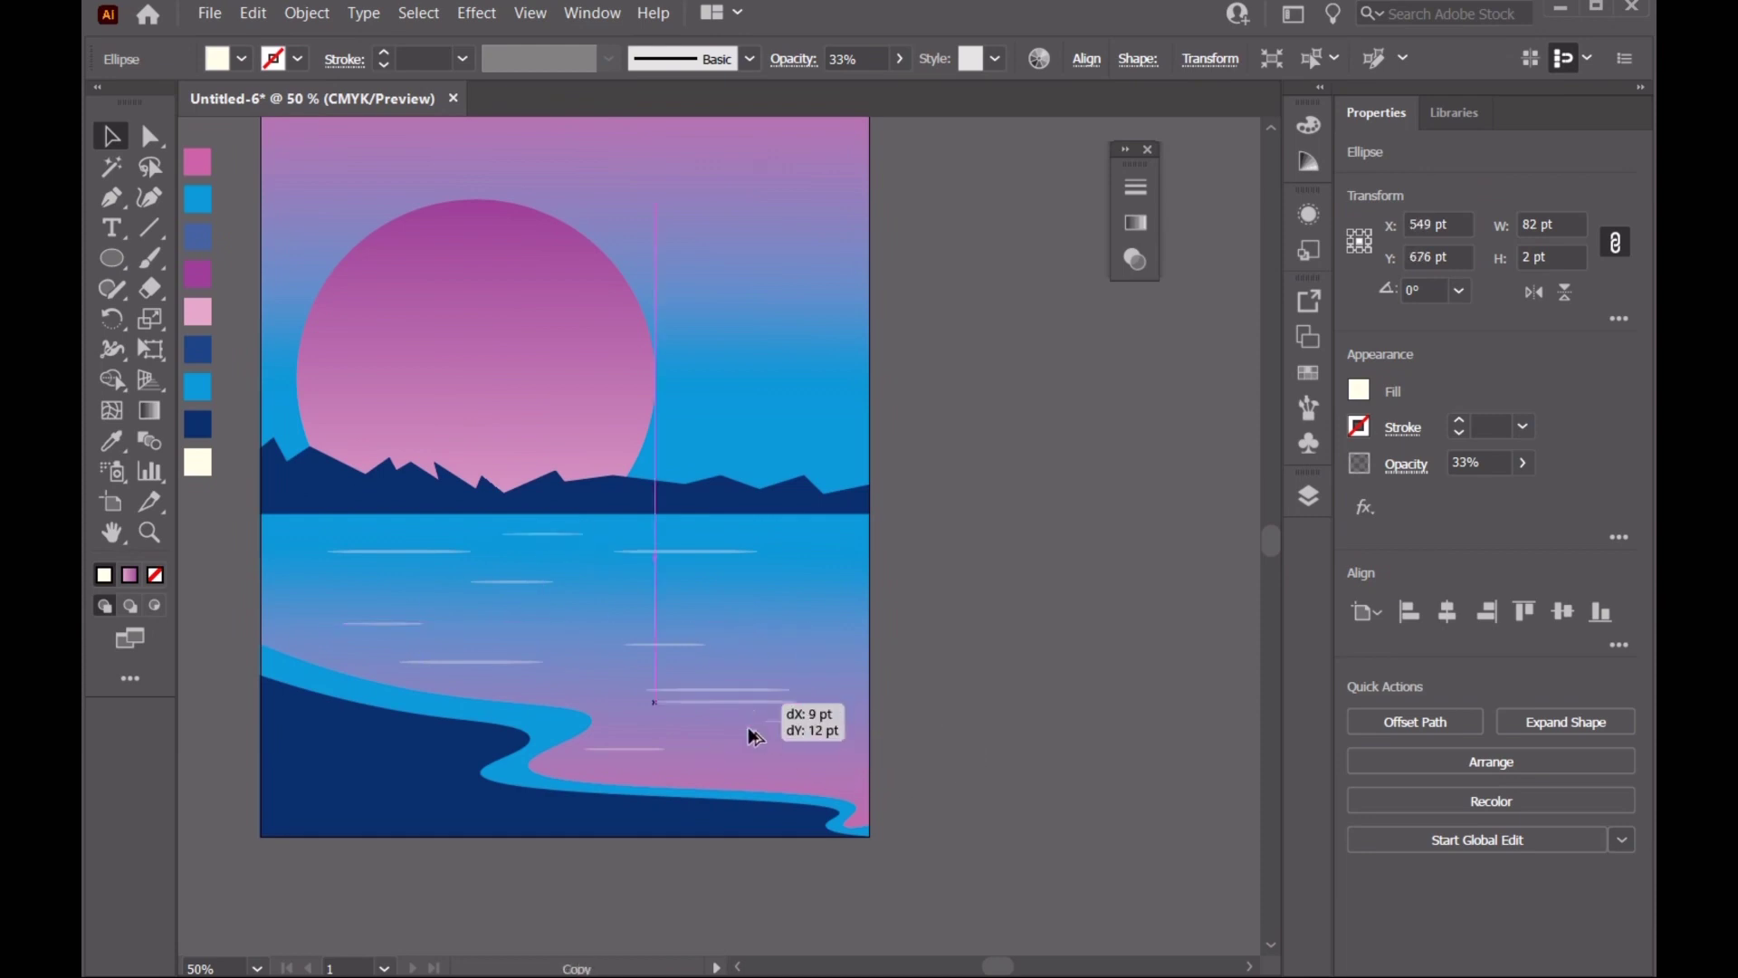
Scatter the last reflection line copies over the water, then deselect and review the poster
left_click_drag(726, 690, 775, 773)
mouse_move(723, 689)
left_mouse_down()
mouse_move(719, 606)
mouse_move(567, 693)
left_mouse_up()
mouse_move(446, 661)
left_mouse_down()
mouse_move(424, 605)
mouse_move(412, 636)
left_mouse_up()
left_click_drag(796, 541, 656, 587)
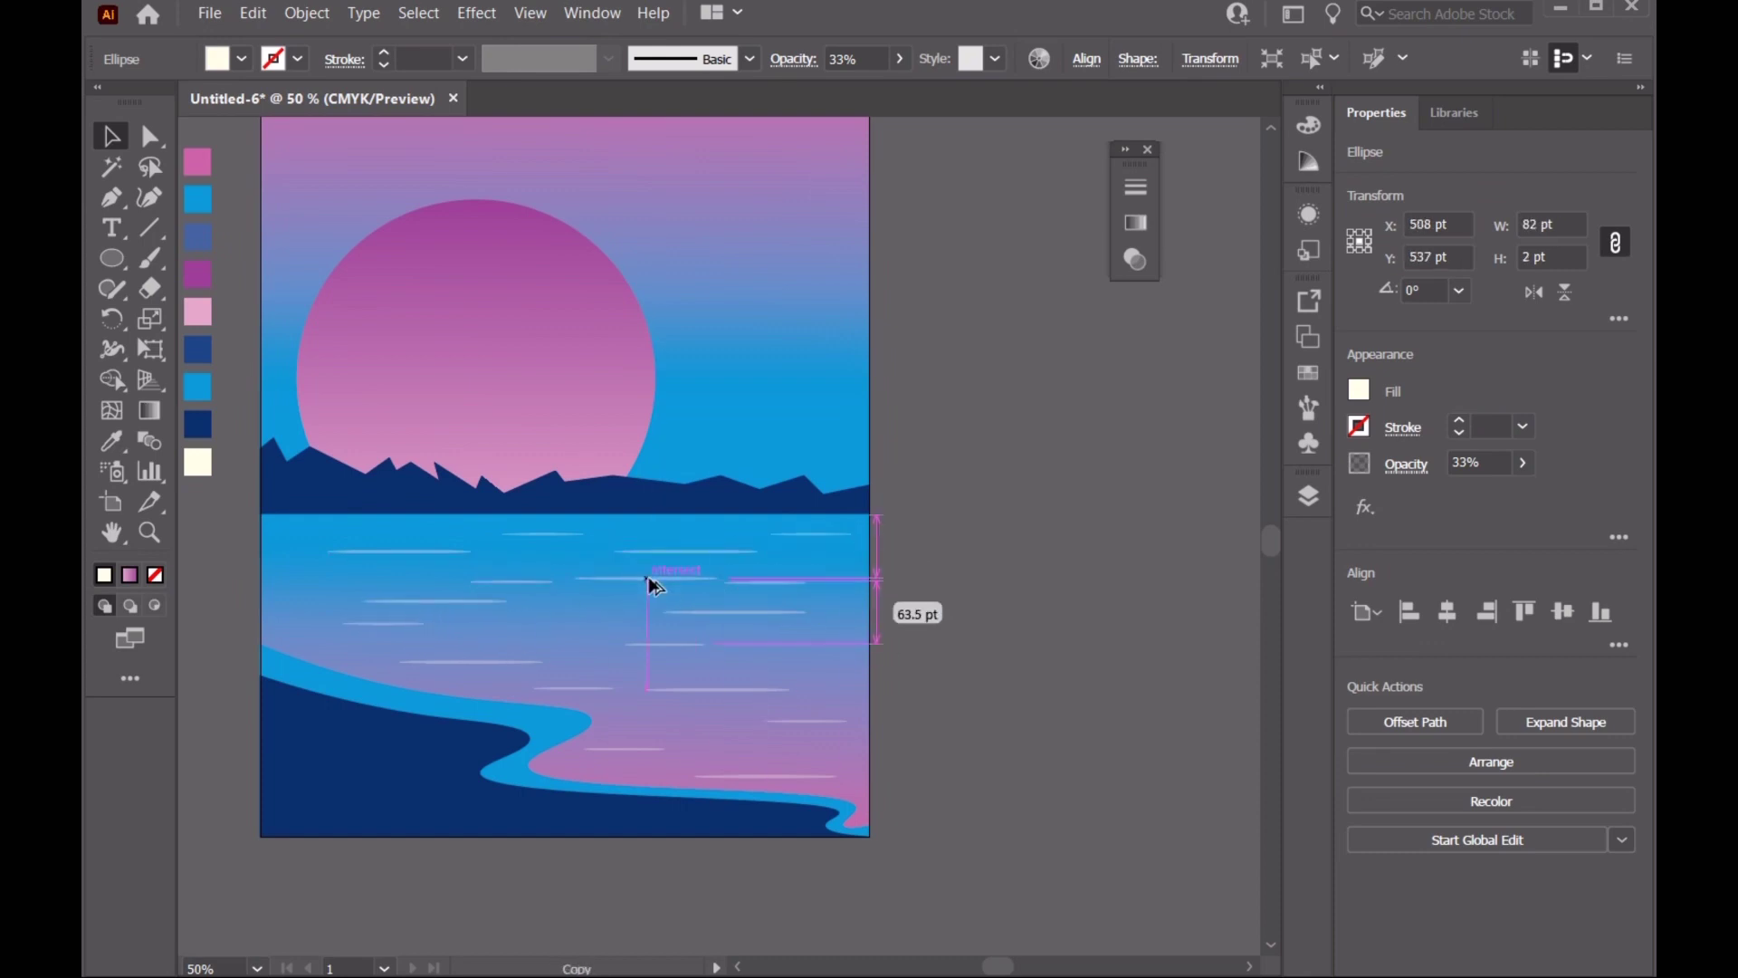
left_click_drag(655, 586, 571, 632)
left_click(958, 430)
key("ctrl+minus")
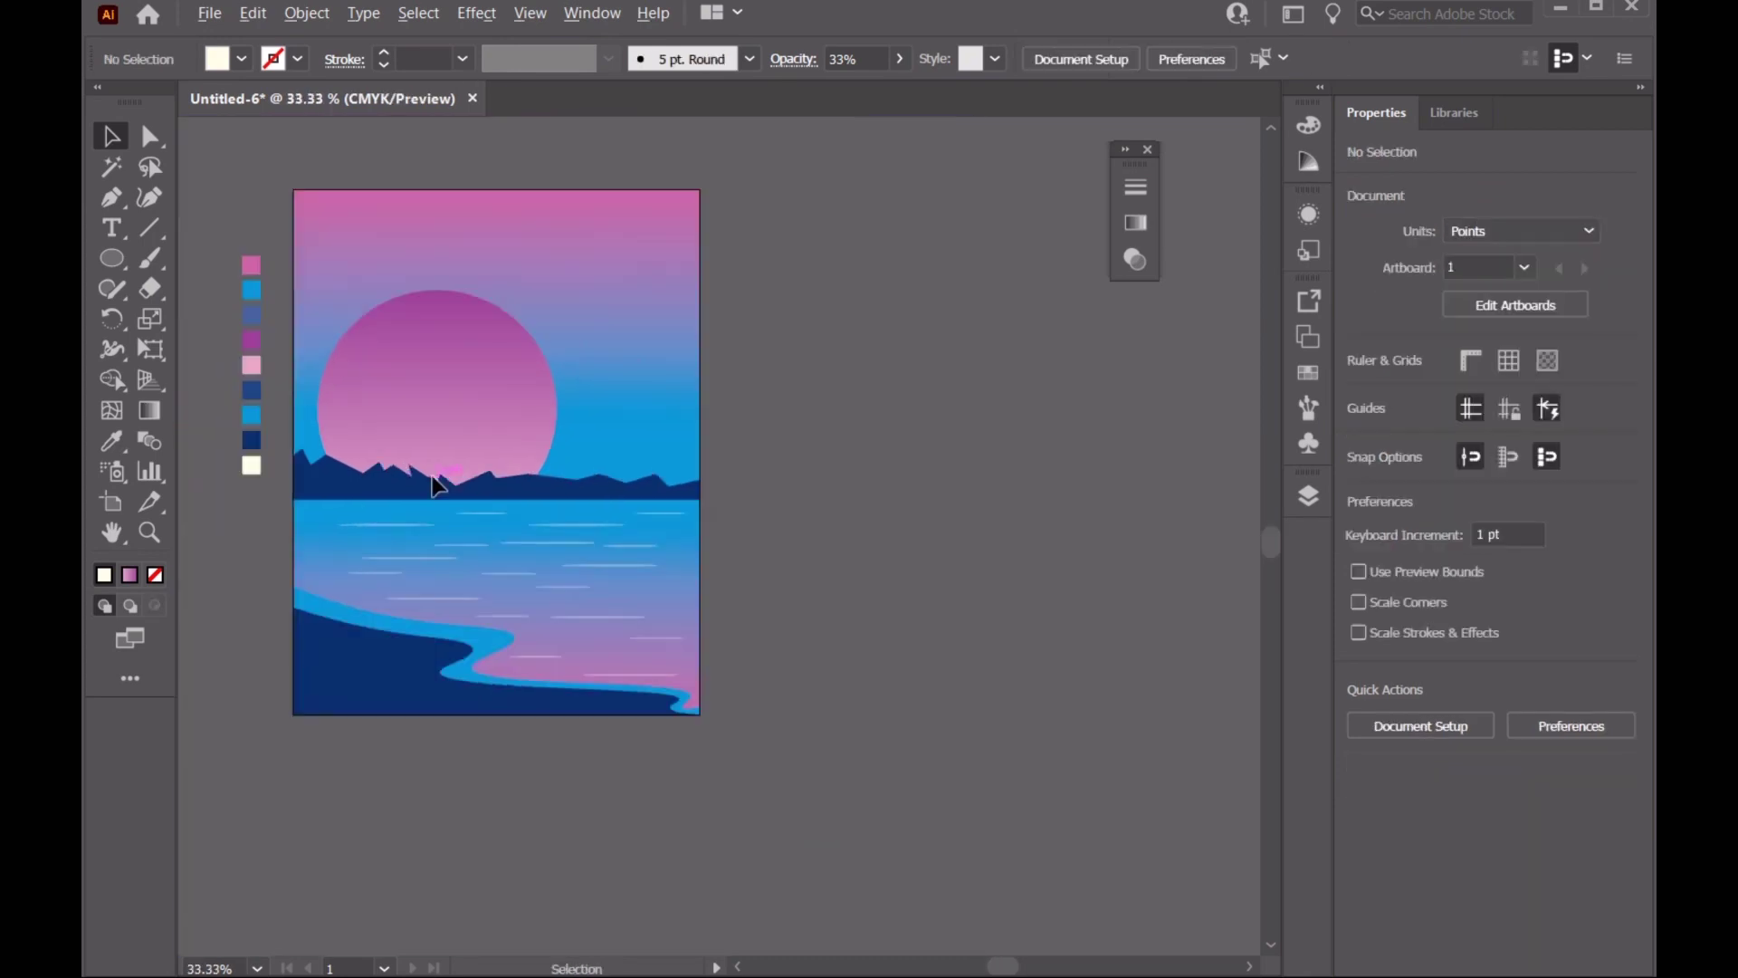
key("ctrl+plus")
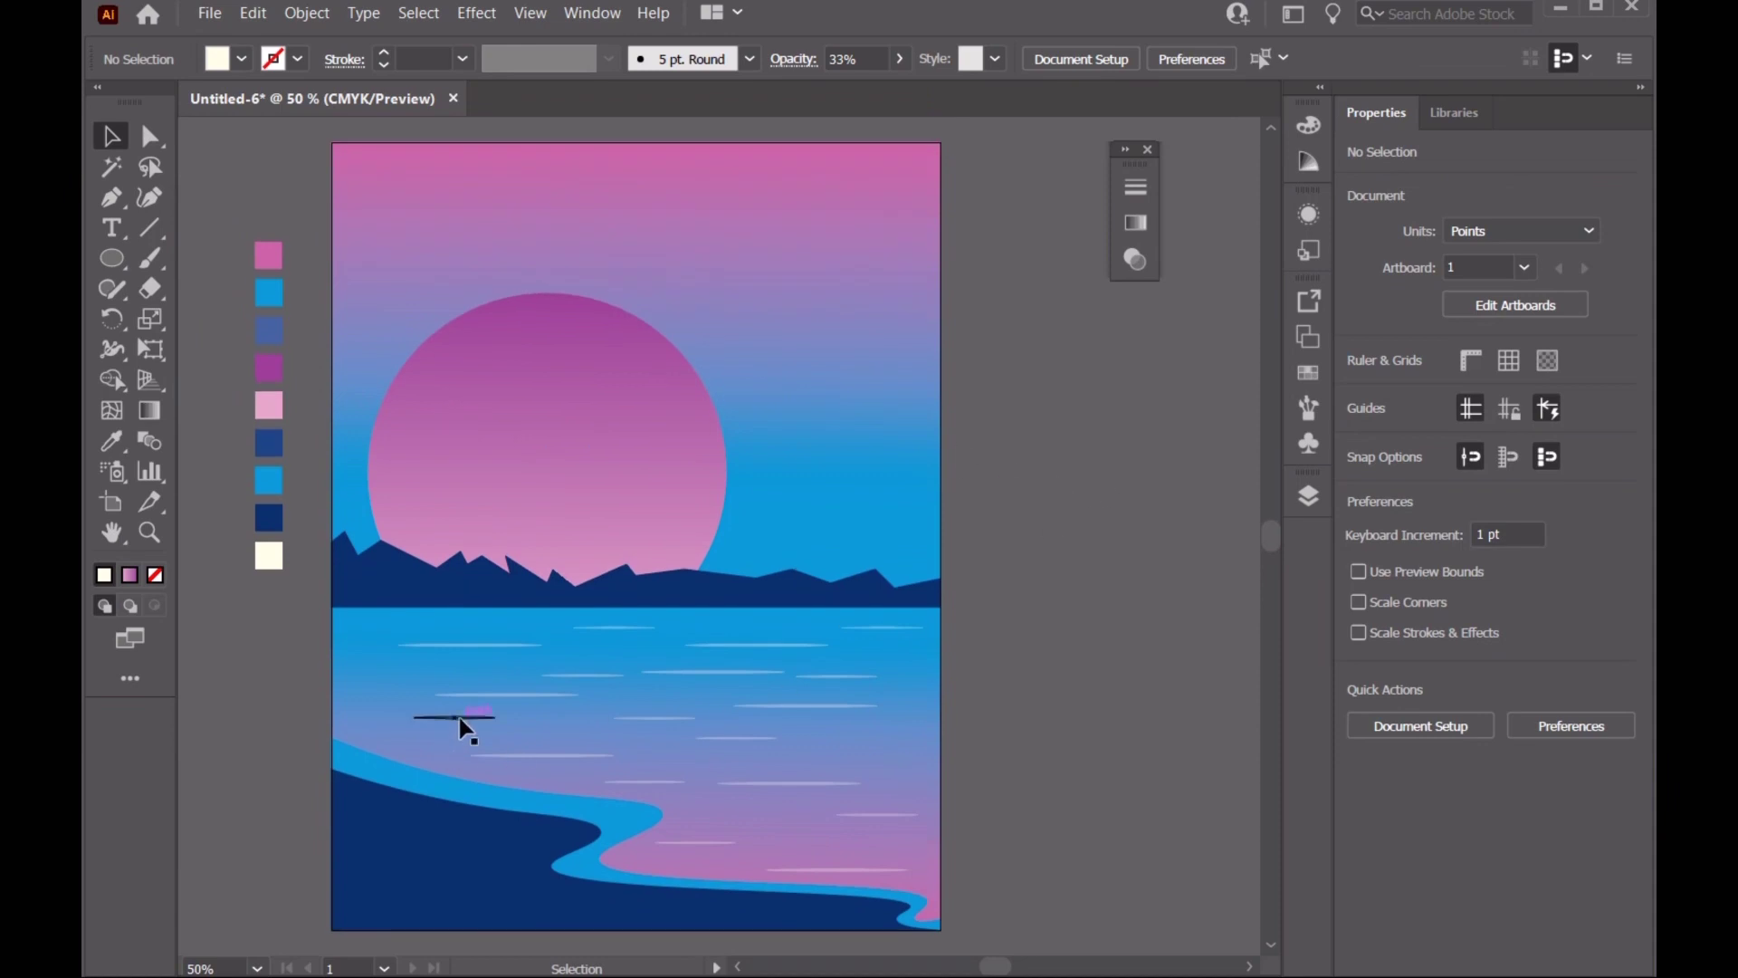
Move one water line left and shrink another into a short dash
left_click_drag(464, 727, 403, 726)
left_click(1055, 638)
left_click_drag(541, 727, 536, 722)
scroll(536, 721, "up", 5)
mouse_move(699, 702)
left_mouse_down()
mouse_move(398, 697)
mouse_move(403, 748)
mouse_move(651, 765)
left_mouse_up()
key("ctrl+0")
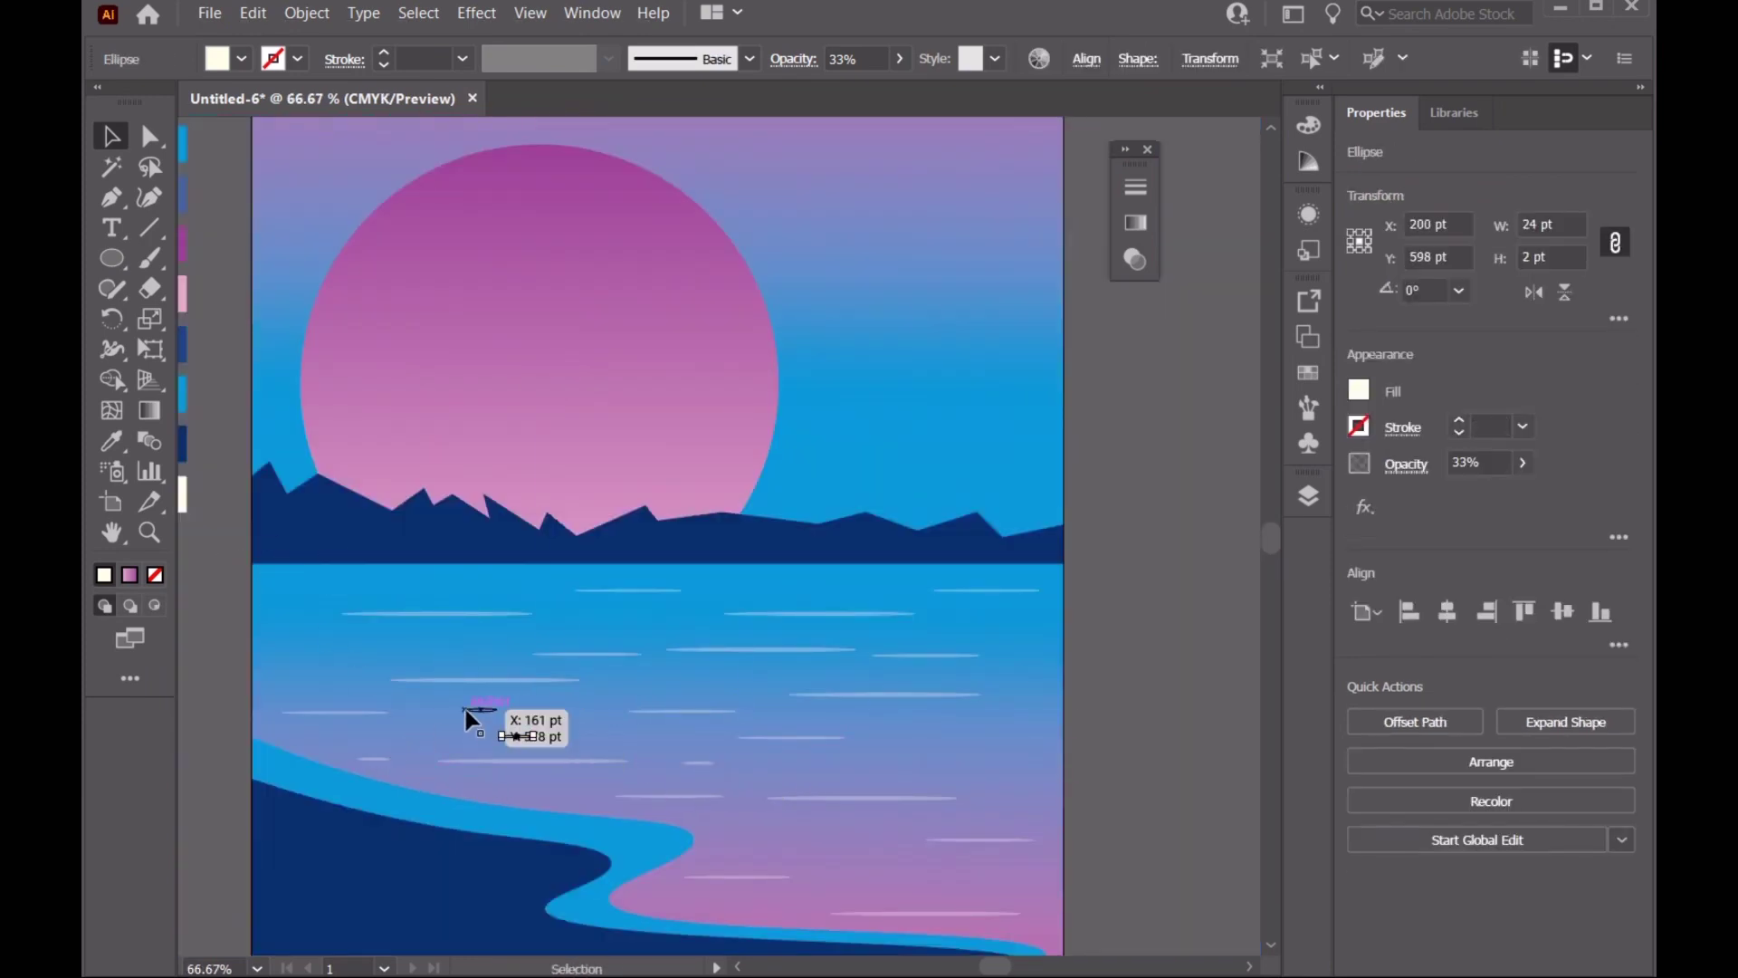
Alt-drag short dash copies to the left, right and lower right of the water
mouse_move(530, 749)
left_mouse_down()
mouse_move(305, 688)
mouse_move(590, 685)
mouse_move(622, 618)
left_mouse_up()
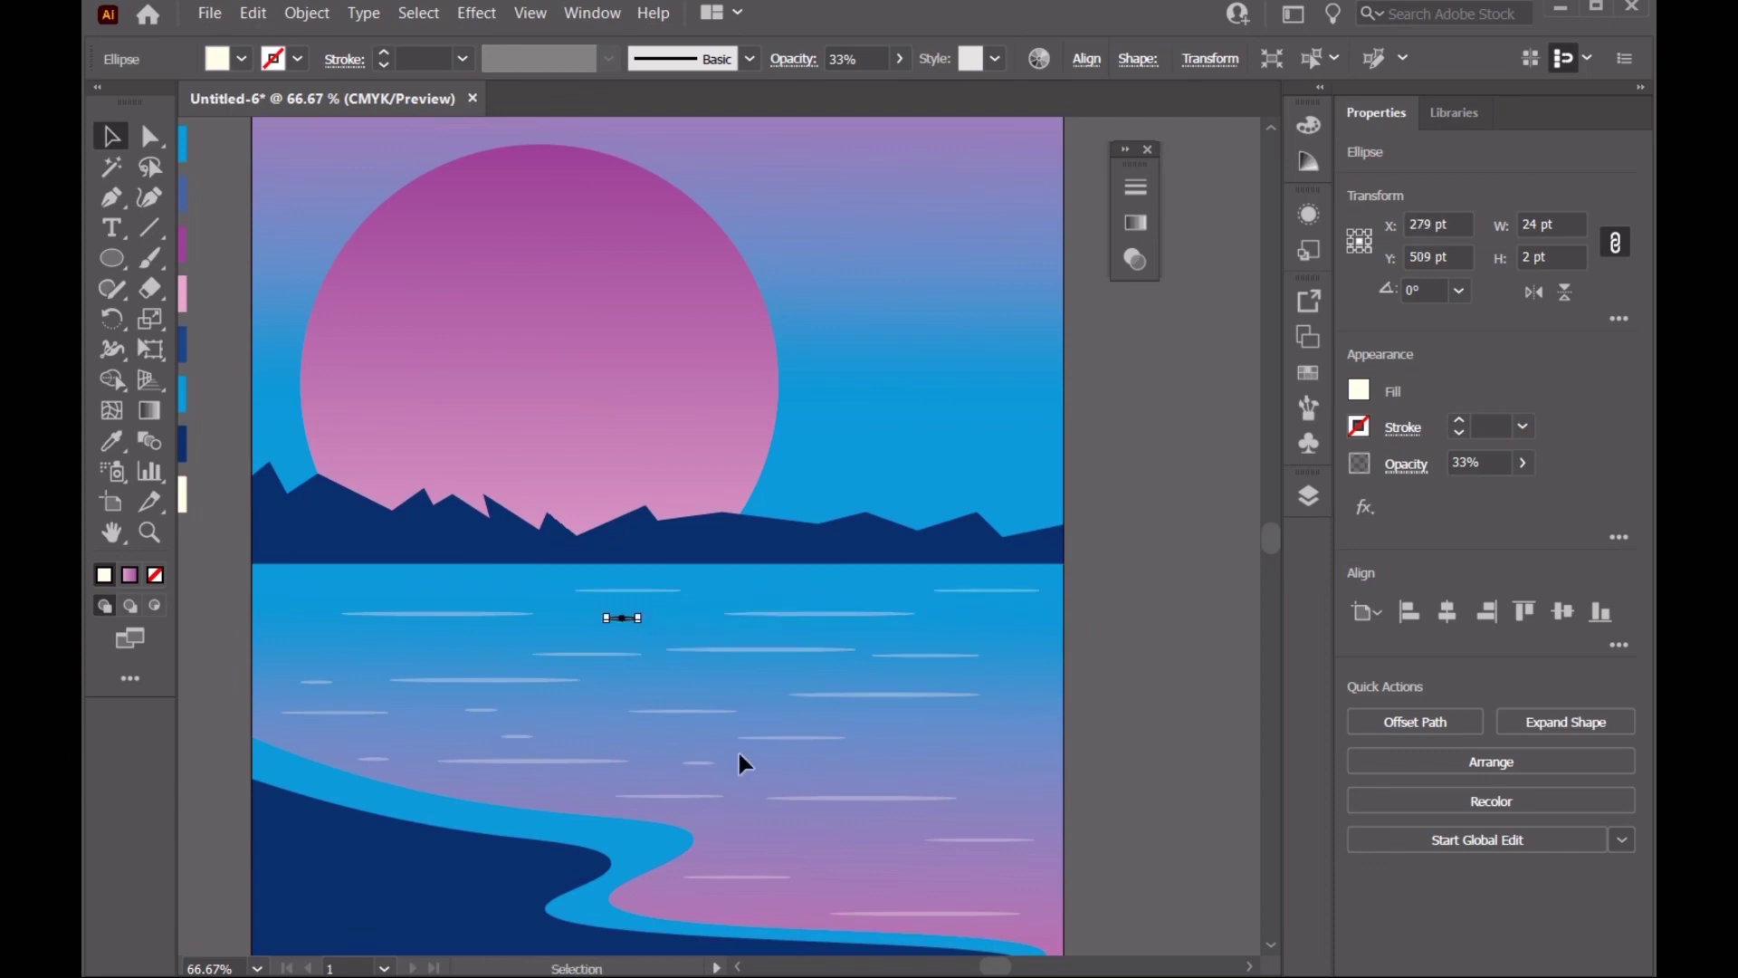
left_click_drag(698, 763, 862, 875)
left_click_drag(525, 739, 917, 738)
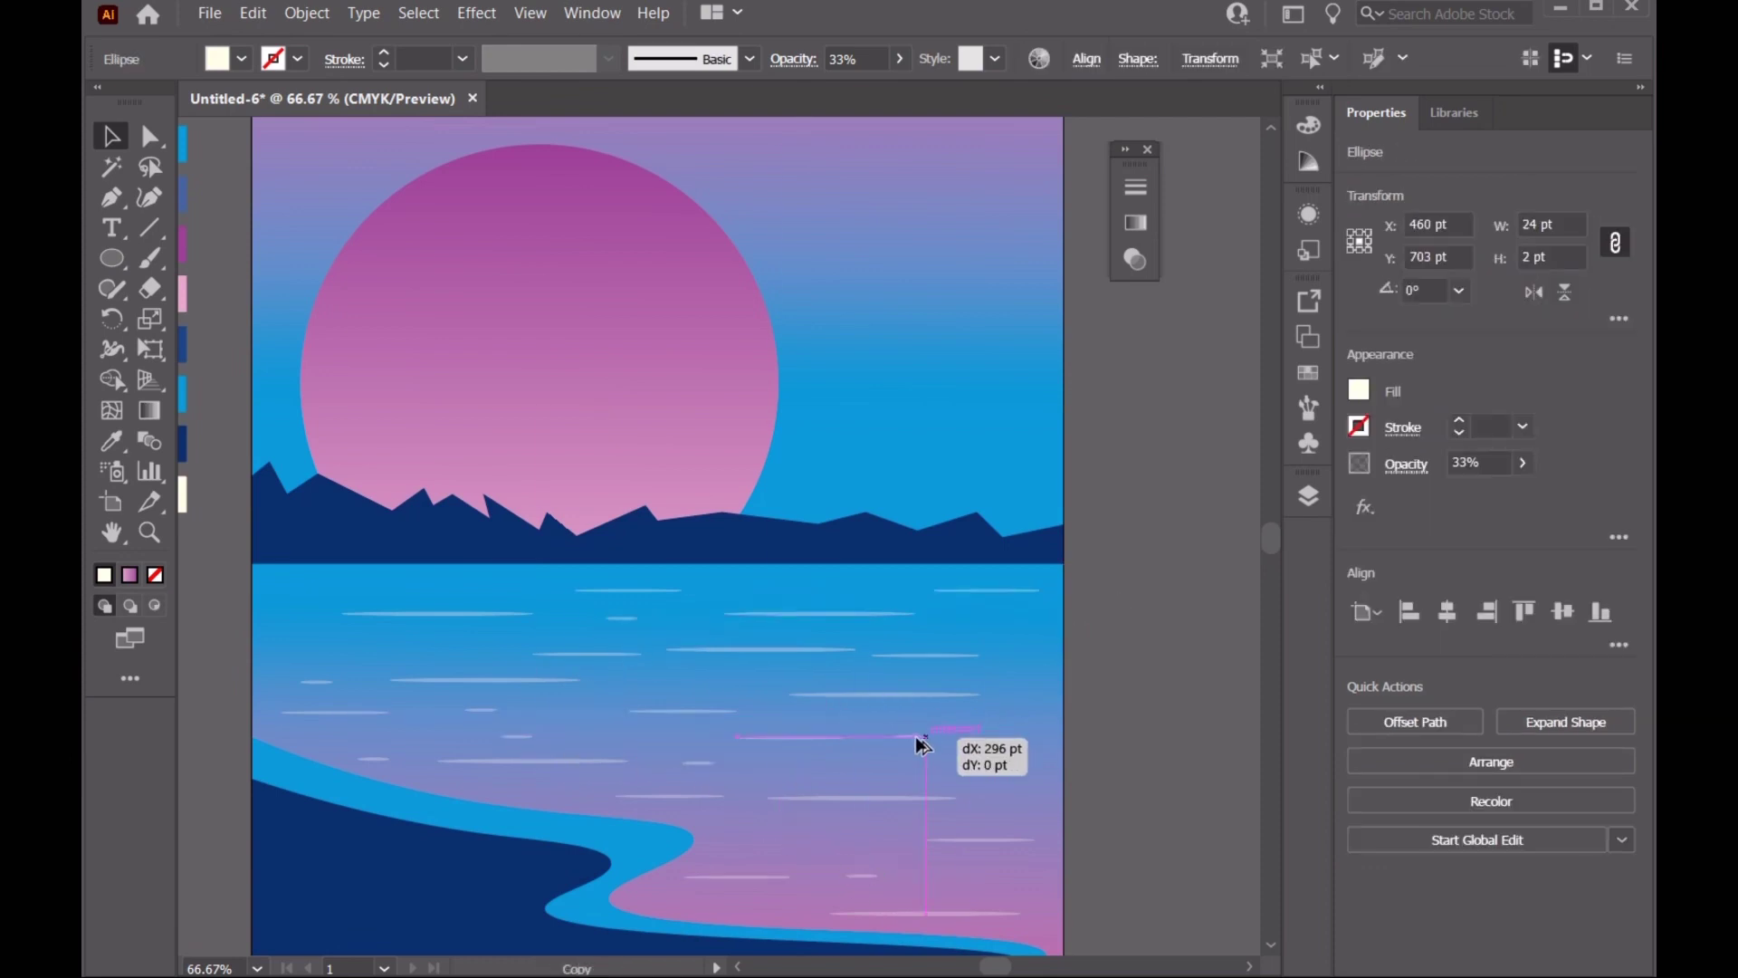
mouse_move(605, 776)
left_mouse_down()
mouse_move(412, 670)
mouse_move(397, 590)
left_mouse_up()
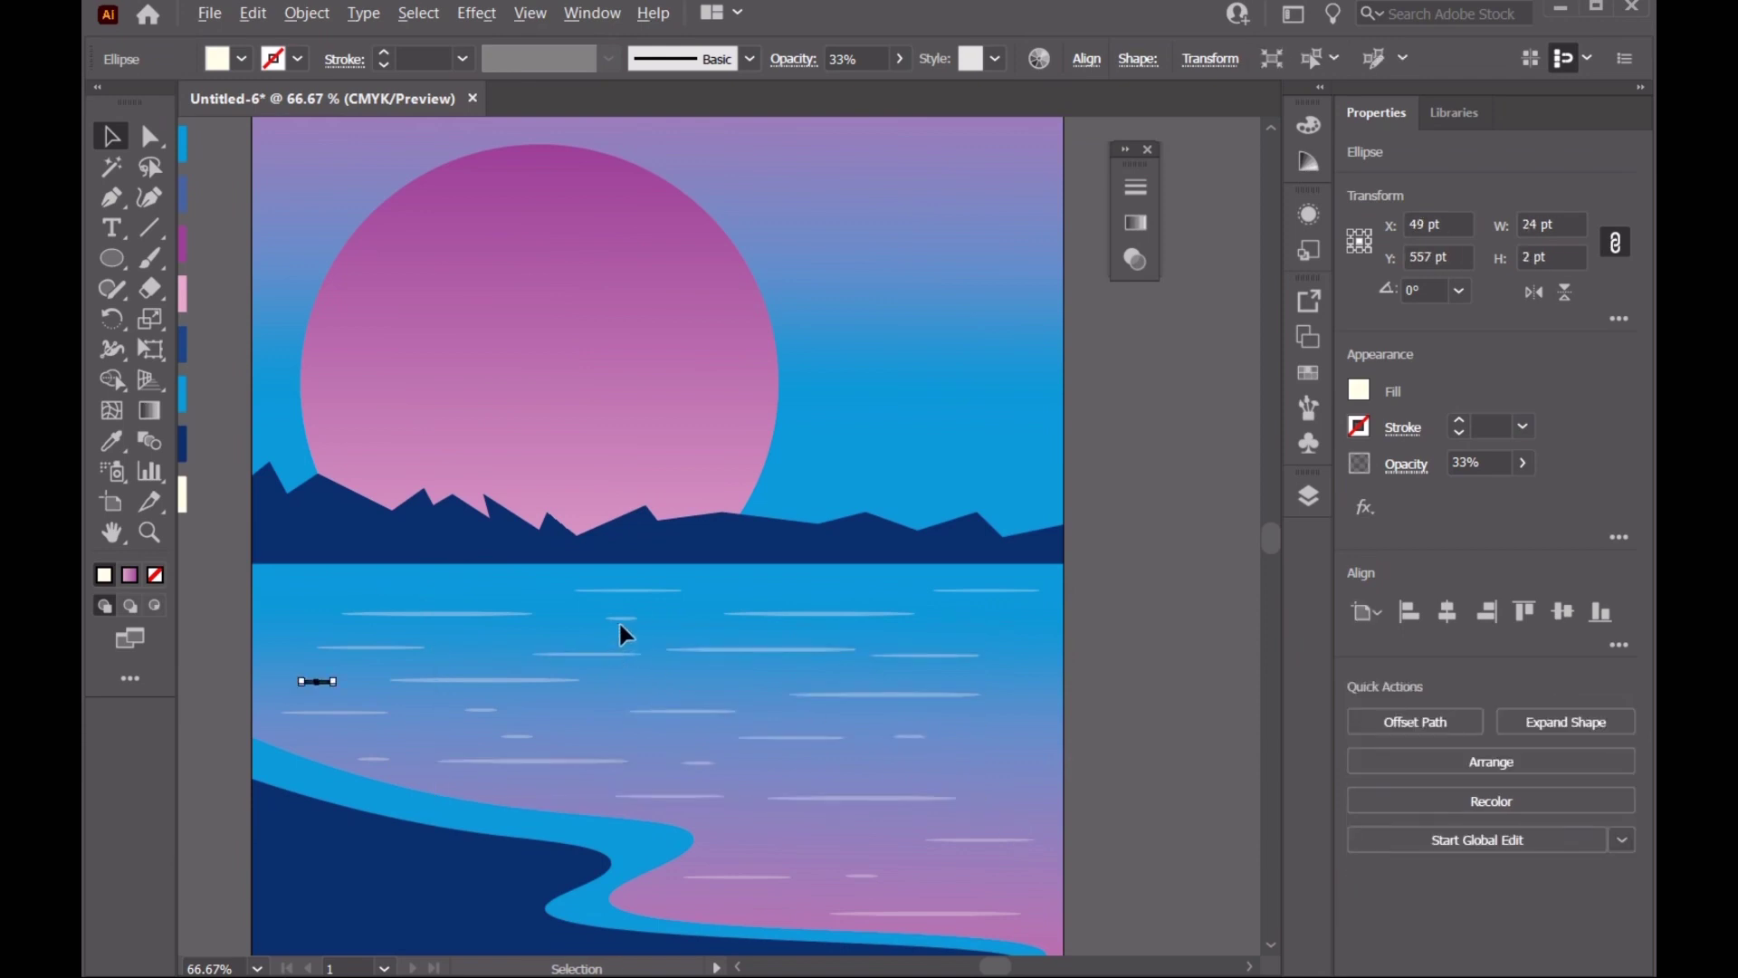
left_click_drag(623, 619, 1011, 805)
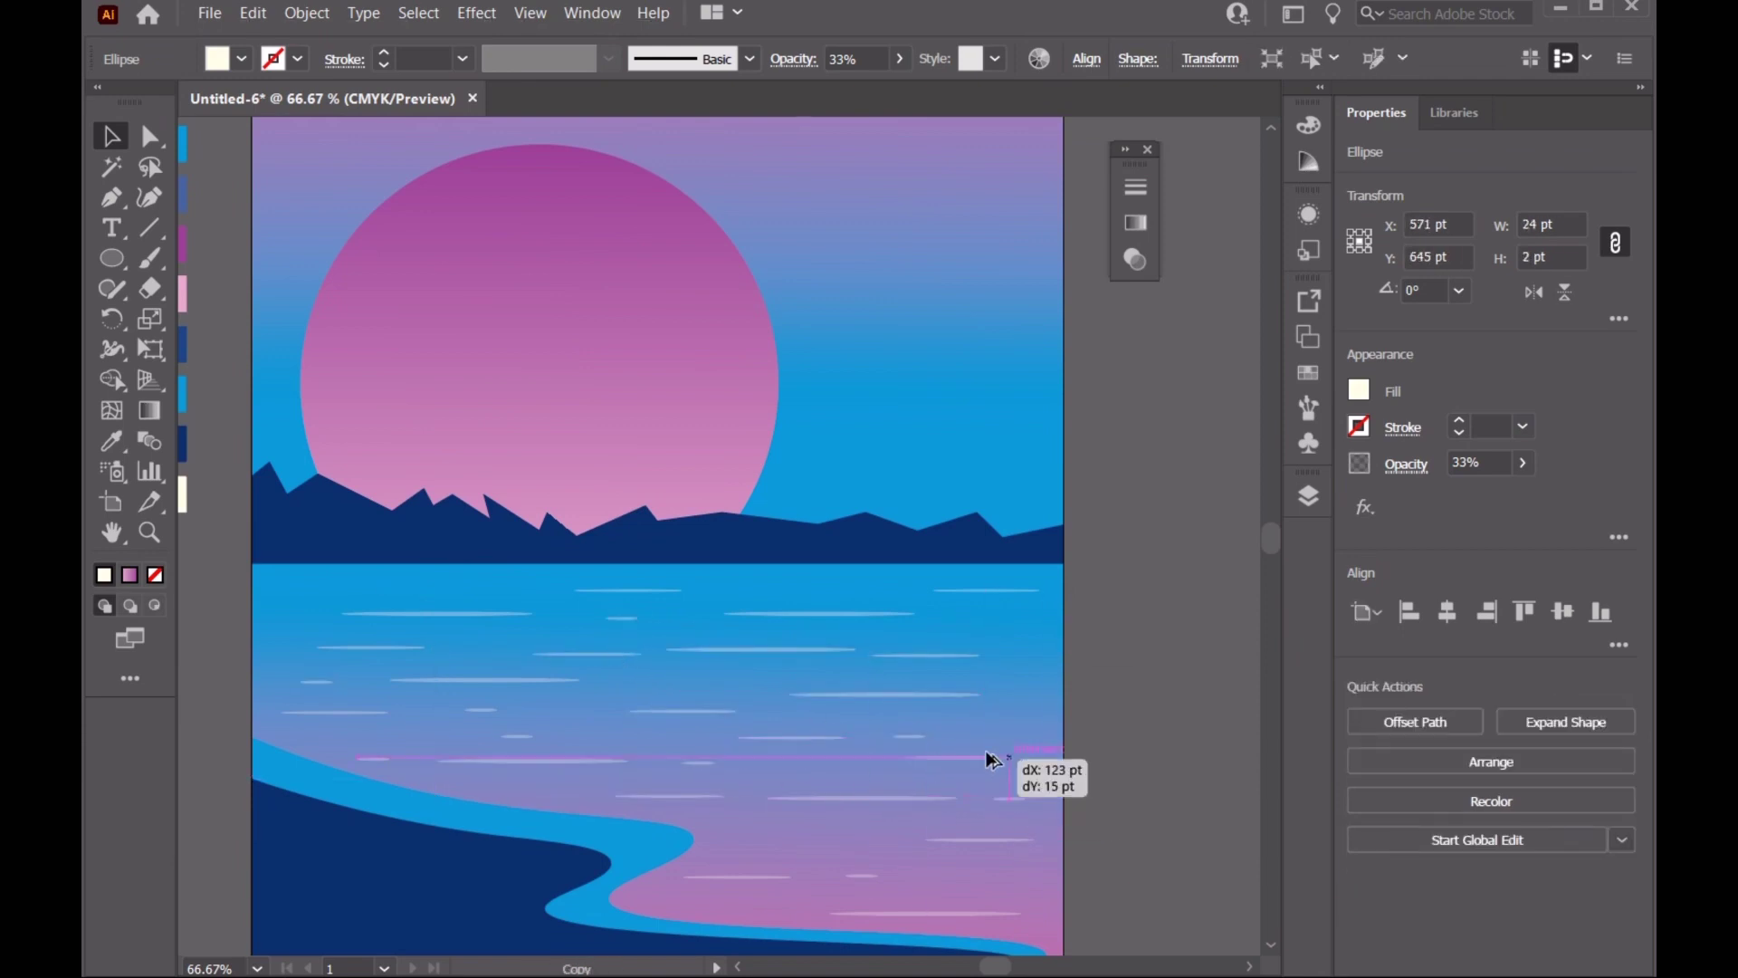
left_click_drag(941, 756, 1050, 759)
left_click(892, 765)
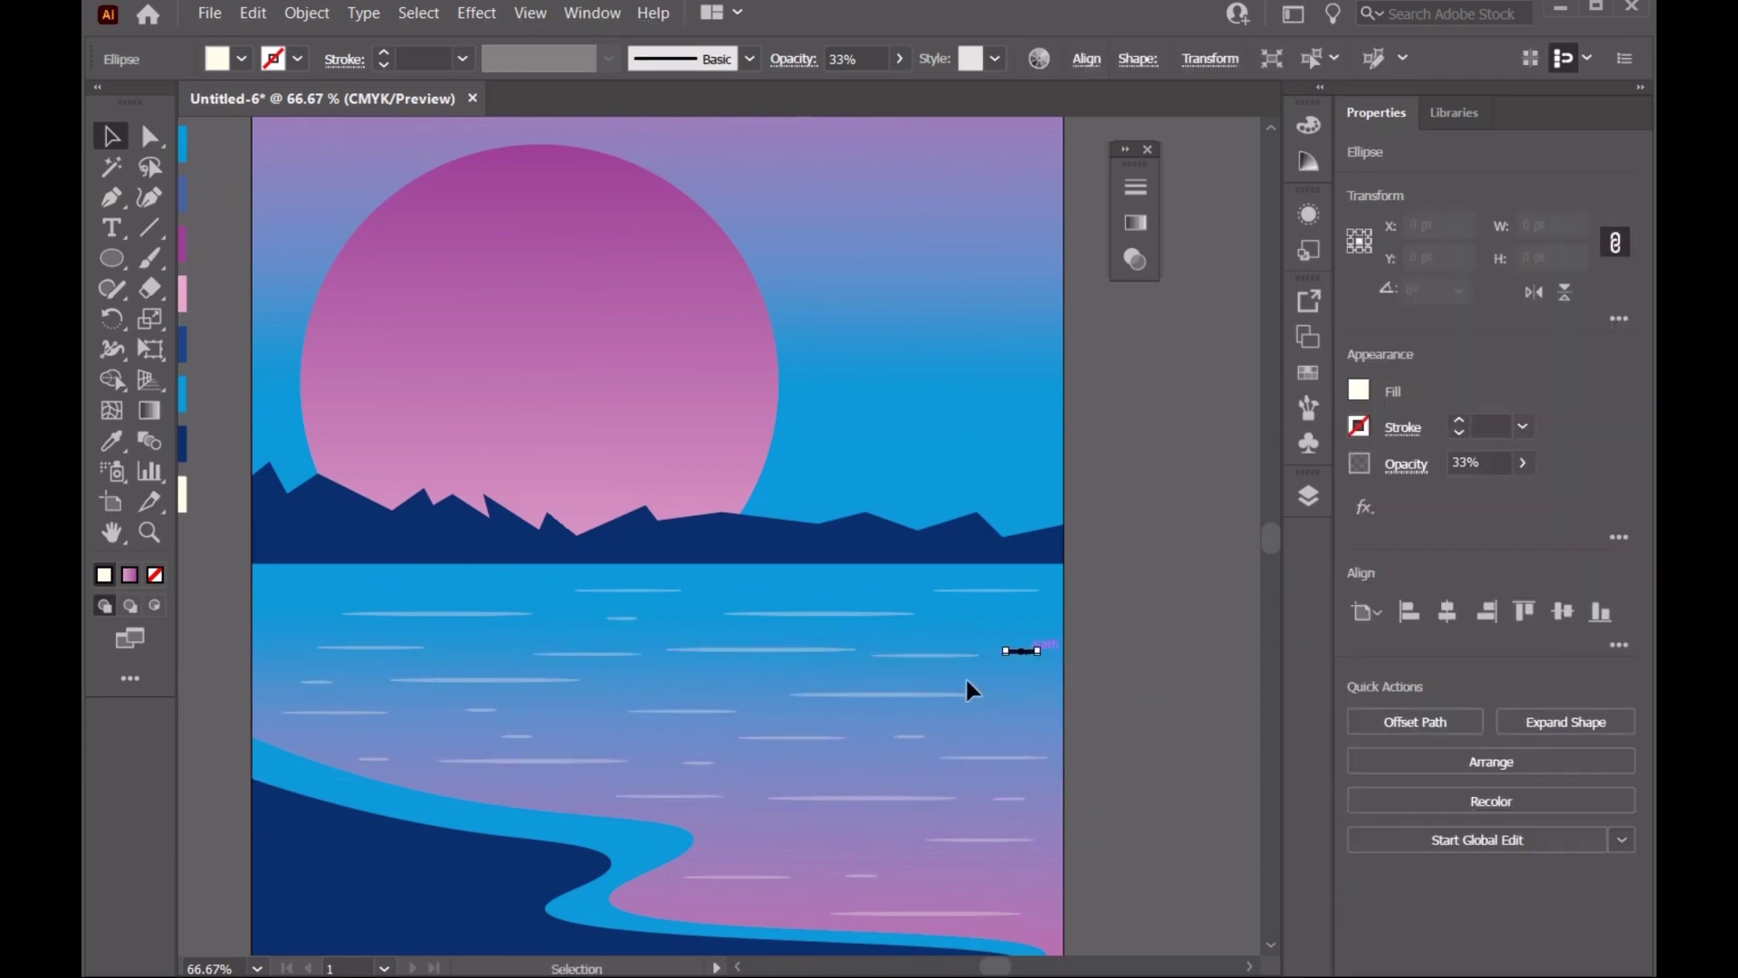
Copy two more short dashes up-left onto the upper water
left_click_drag(926, 735, 815, 591)
left_click_drag(920, 736, 446, 590)
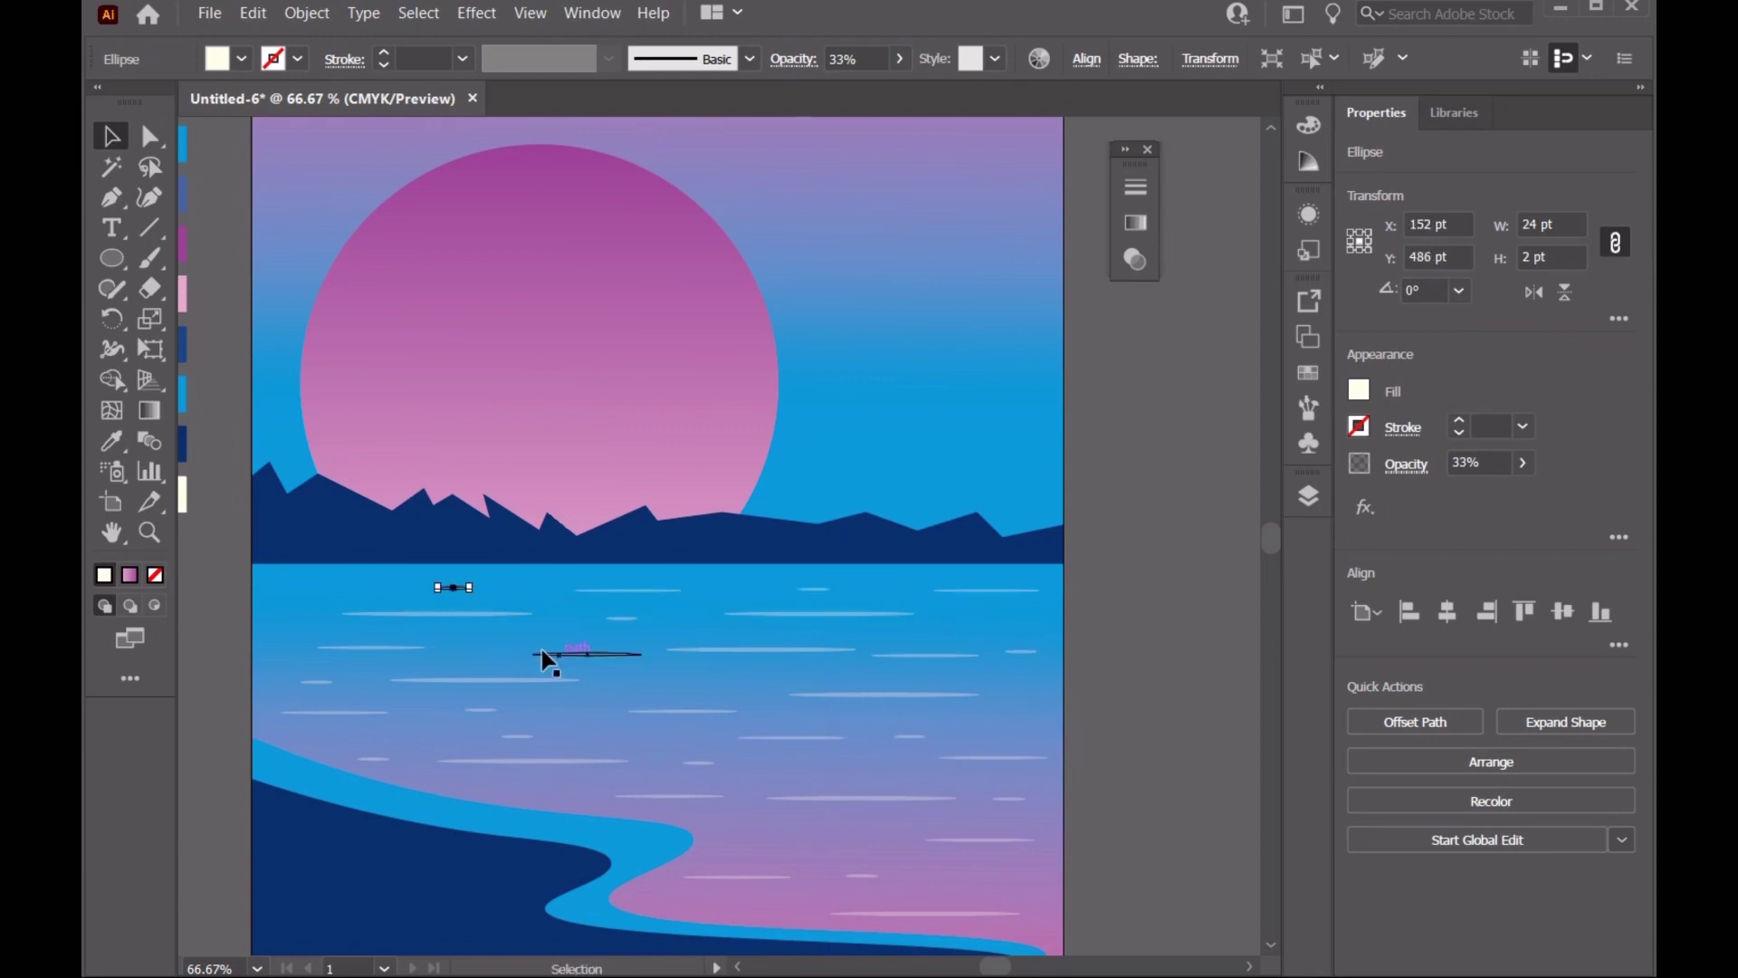
left_click(1106, 555)
scroll(1106, 556, "down", 2)
scroll(1142, 674, "up", 1)
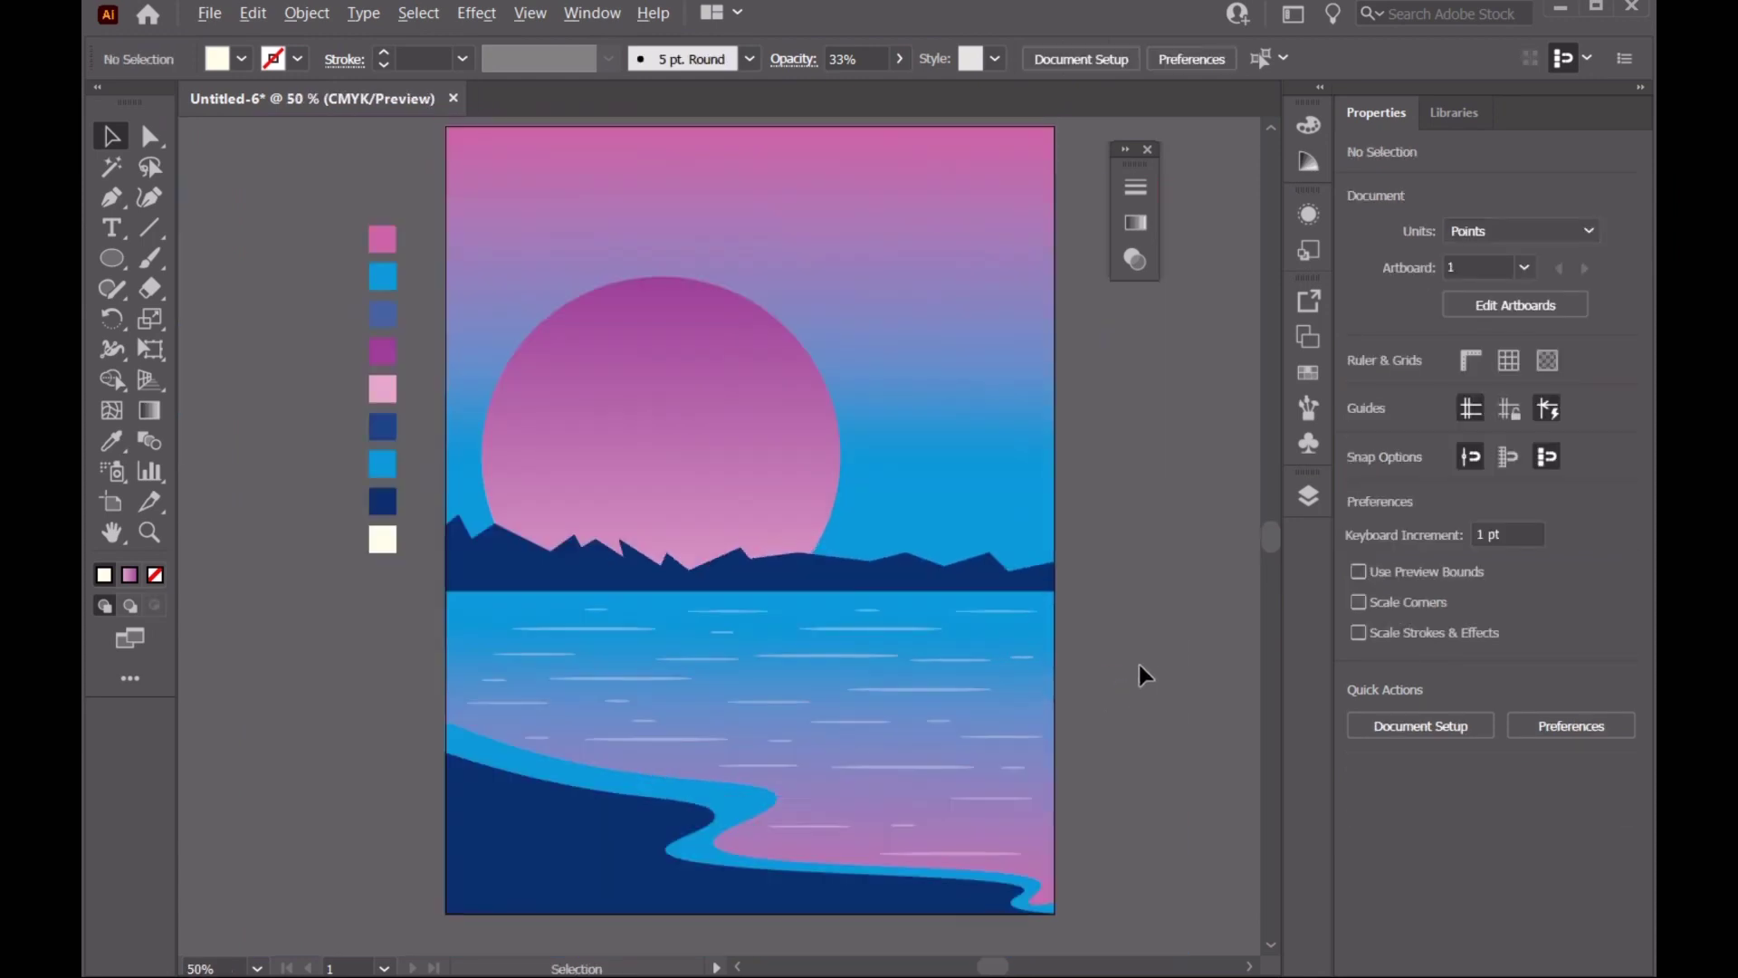
Select Layer 6 in the Layers panel and create new Layer 9 above it
left_click(1309, 497)
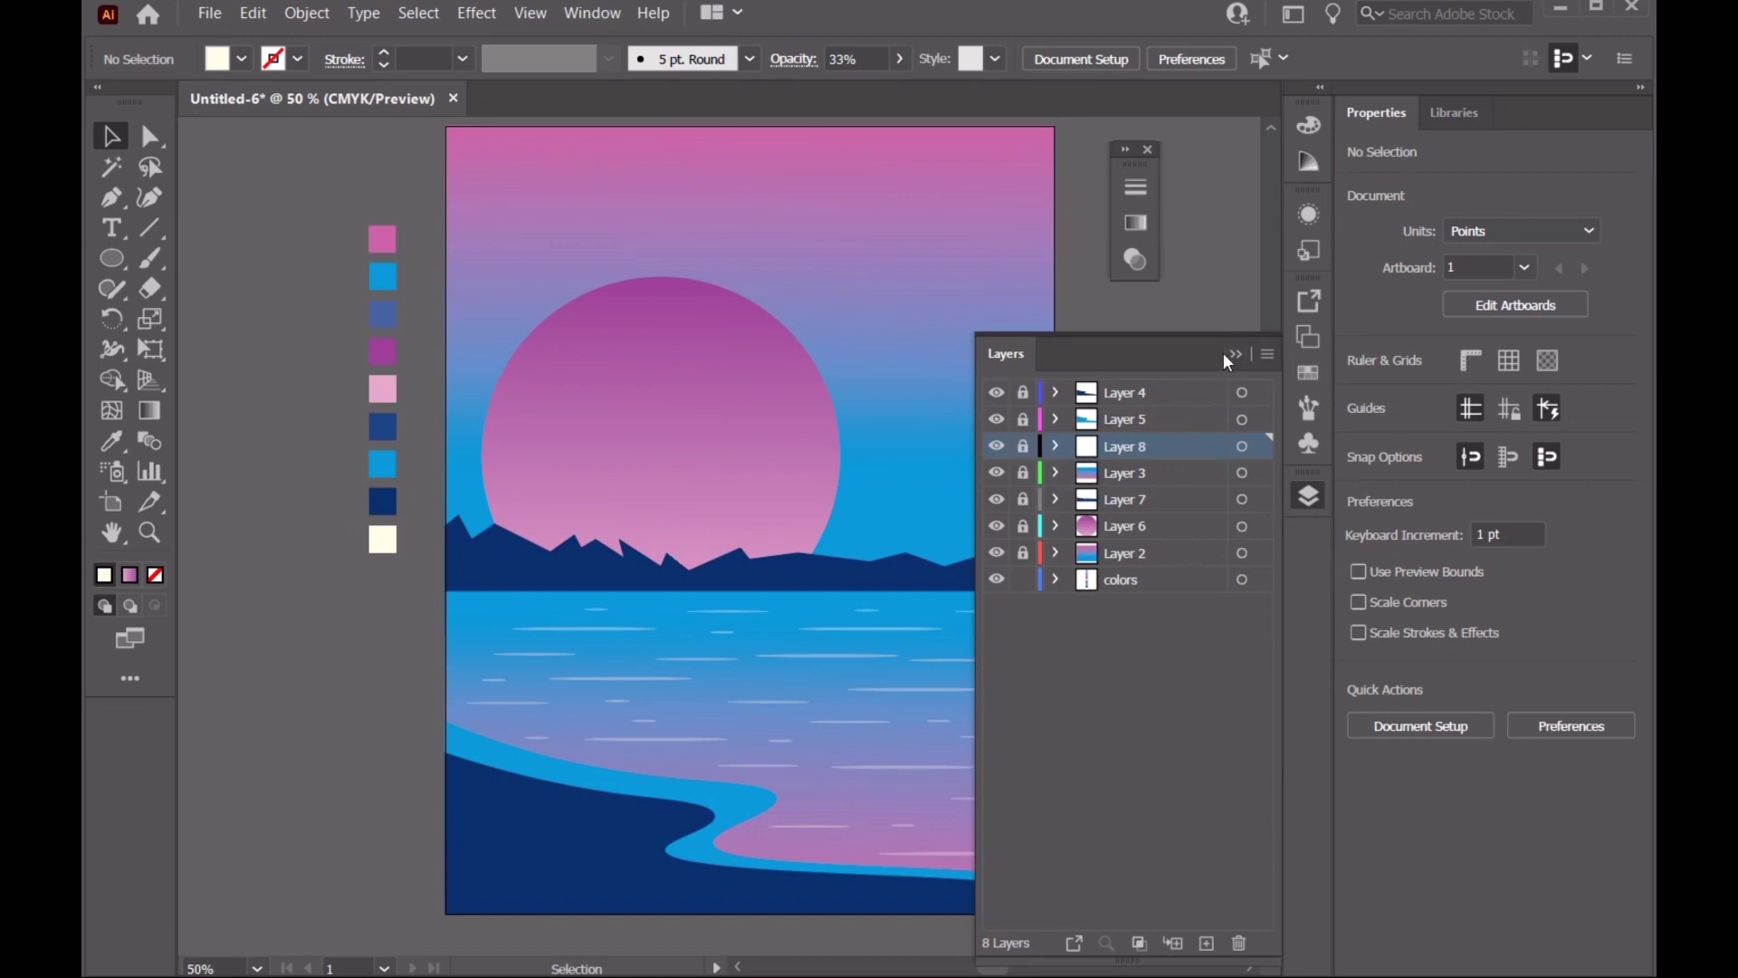
left_click(1158, 524)
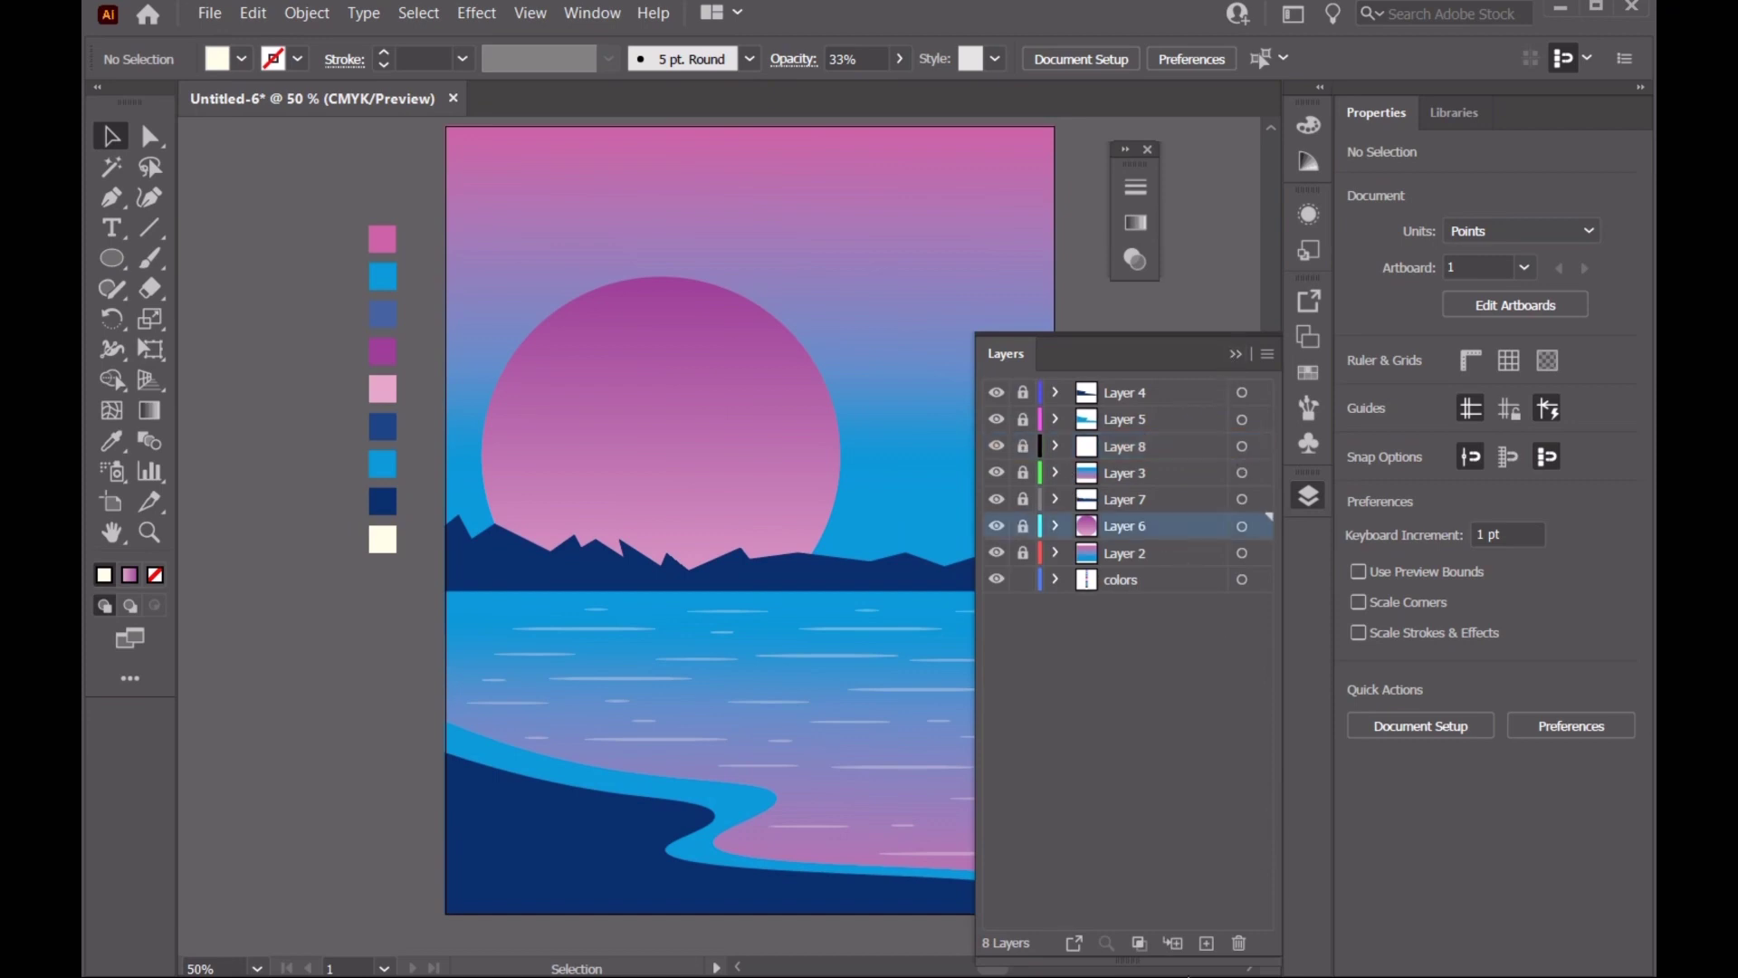
left_click(1236, 354)
left_click(111, 197)
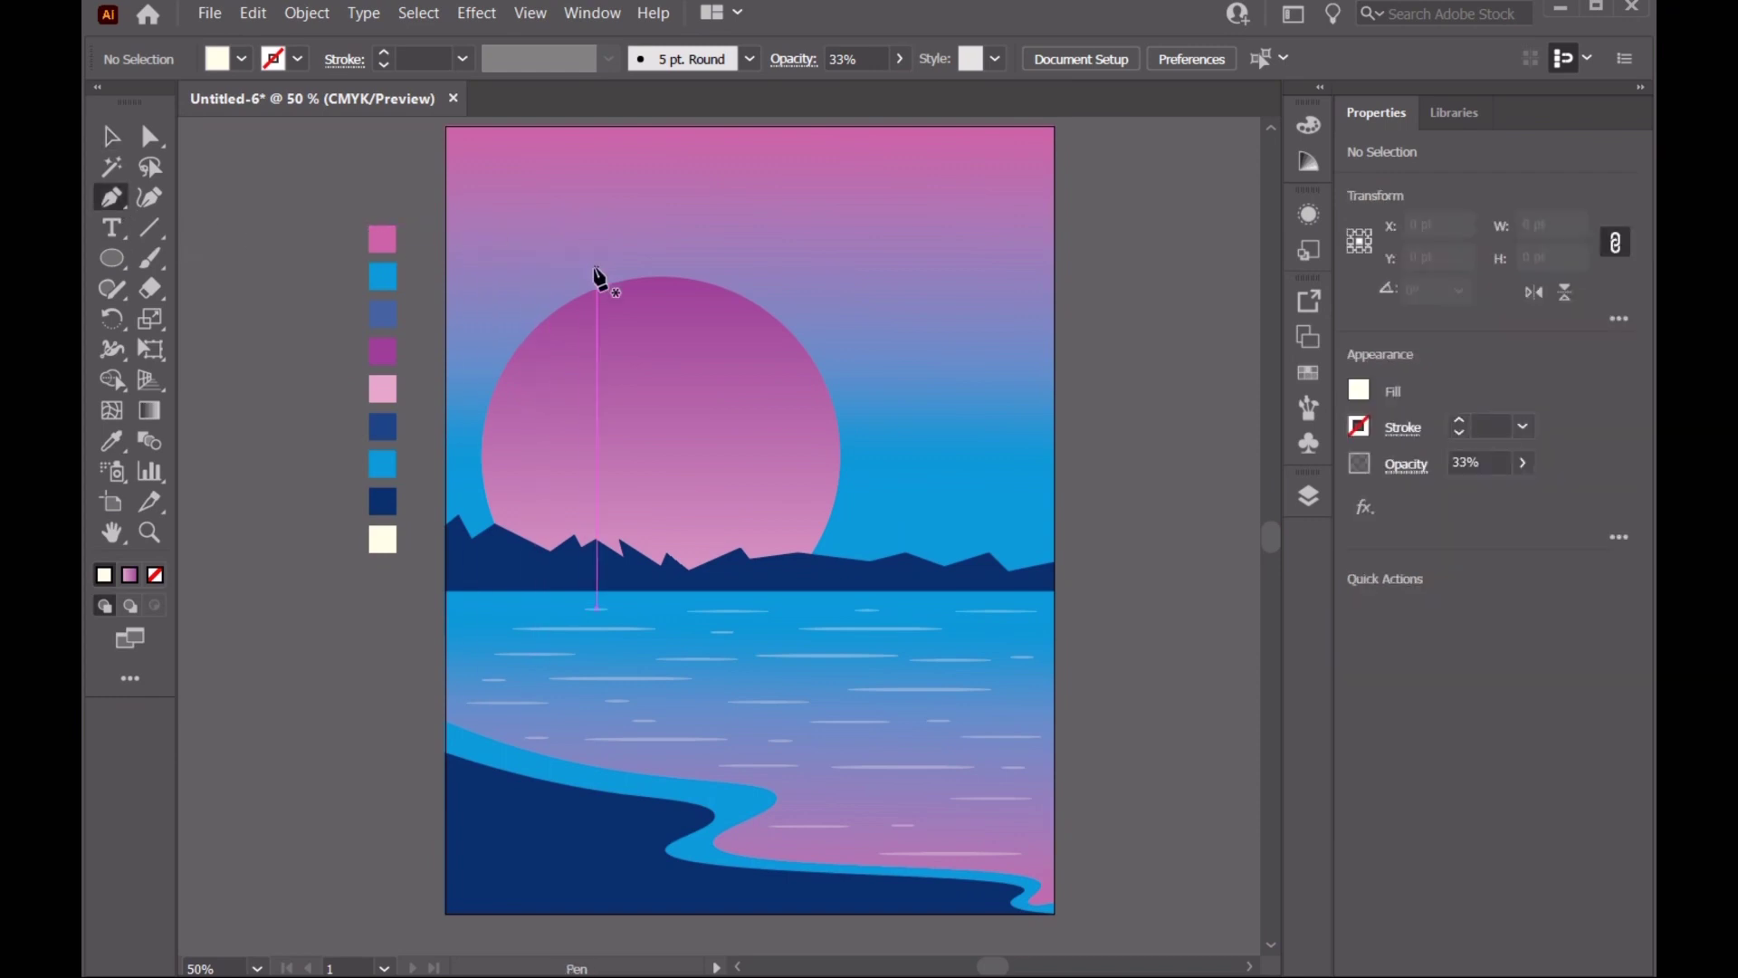
Draw a closed peaked mountain outline on the right, reaching down to the waterline
left_click(1314, 496)
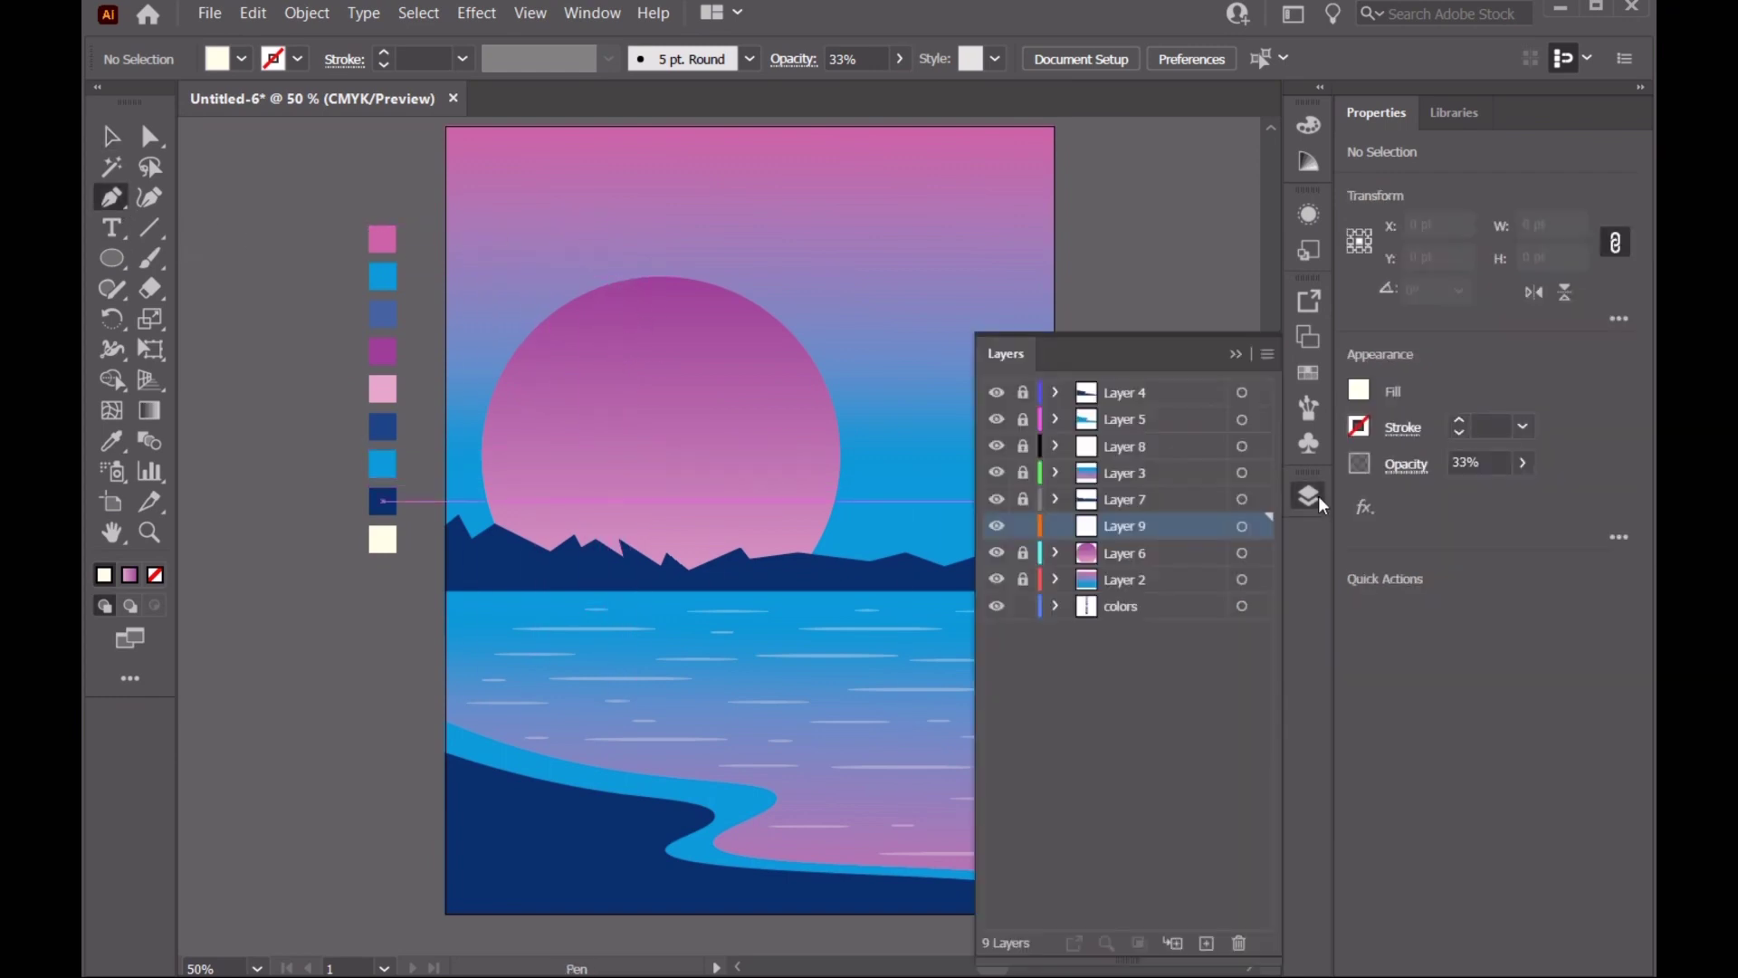
left_click_drag(1054, 465, 944, 468)
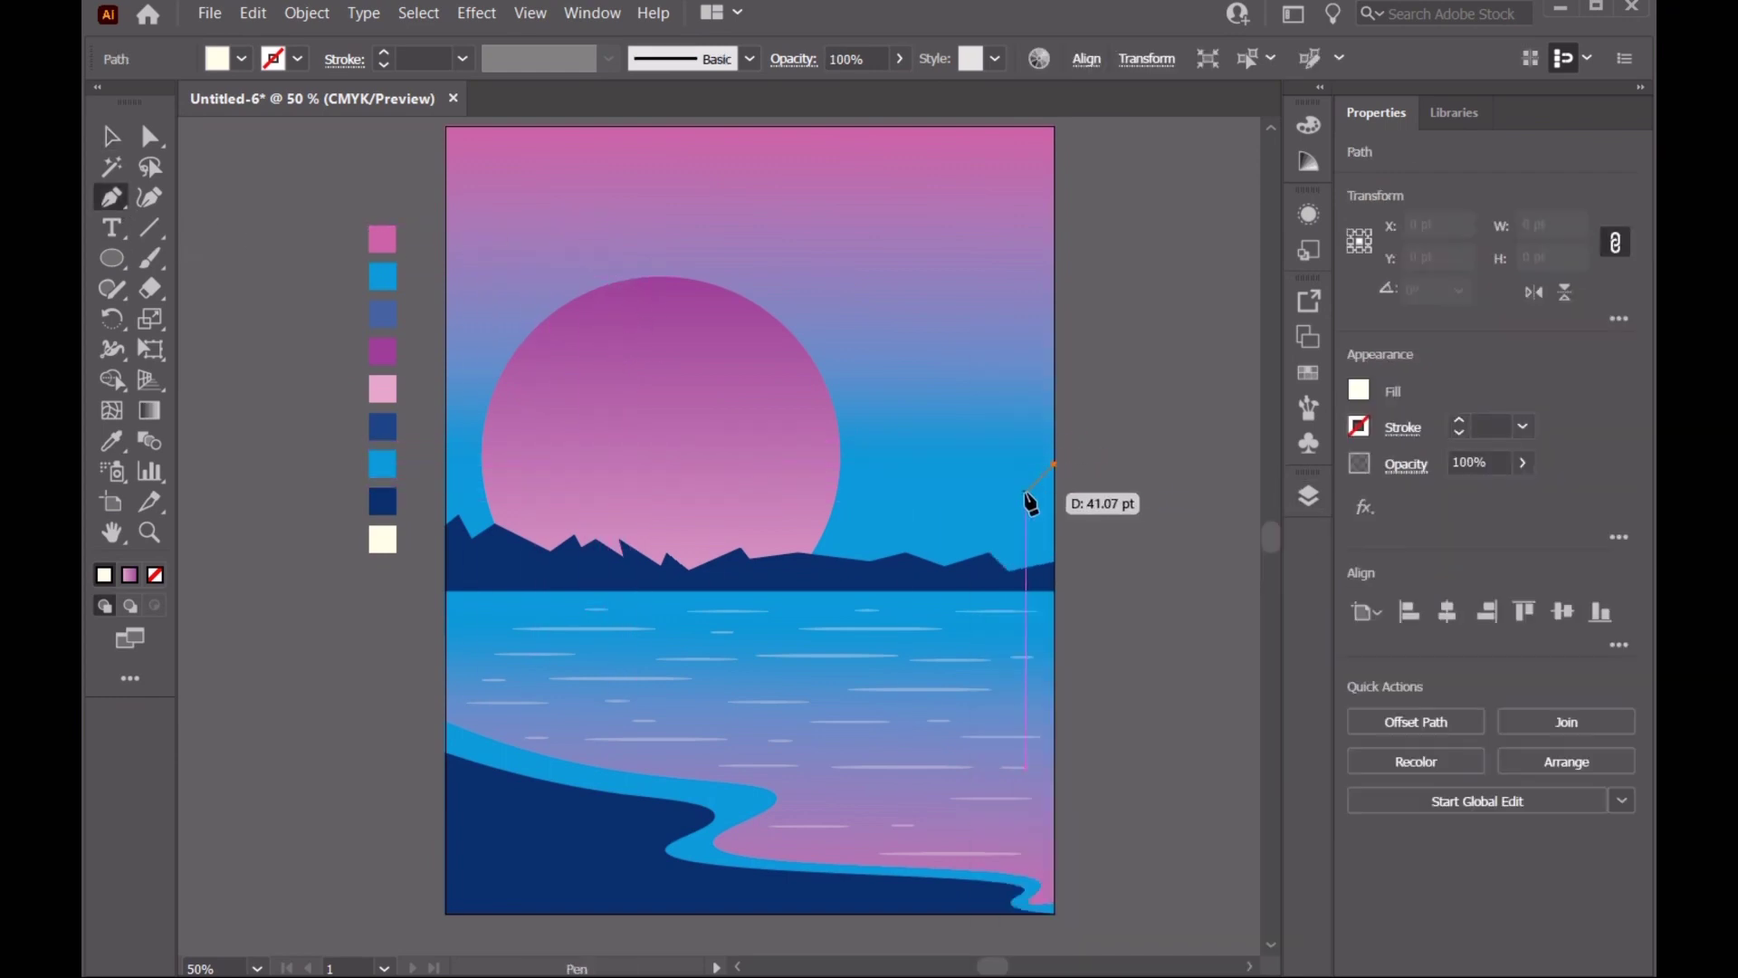
left_click(872, 495)
left_click(840, 478)
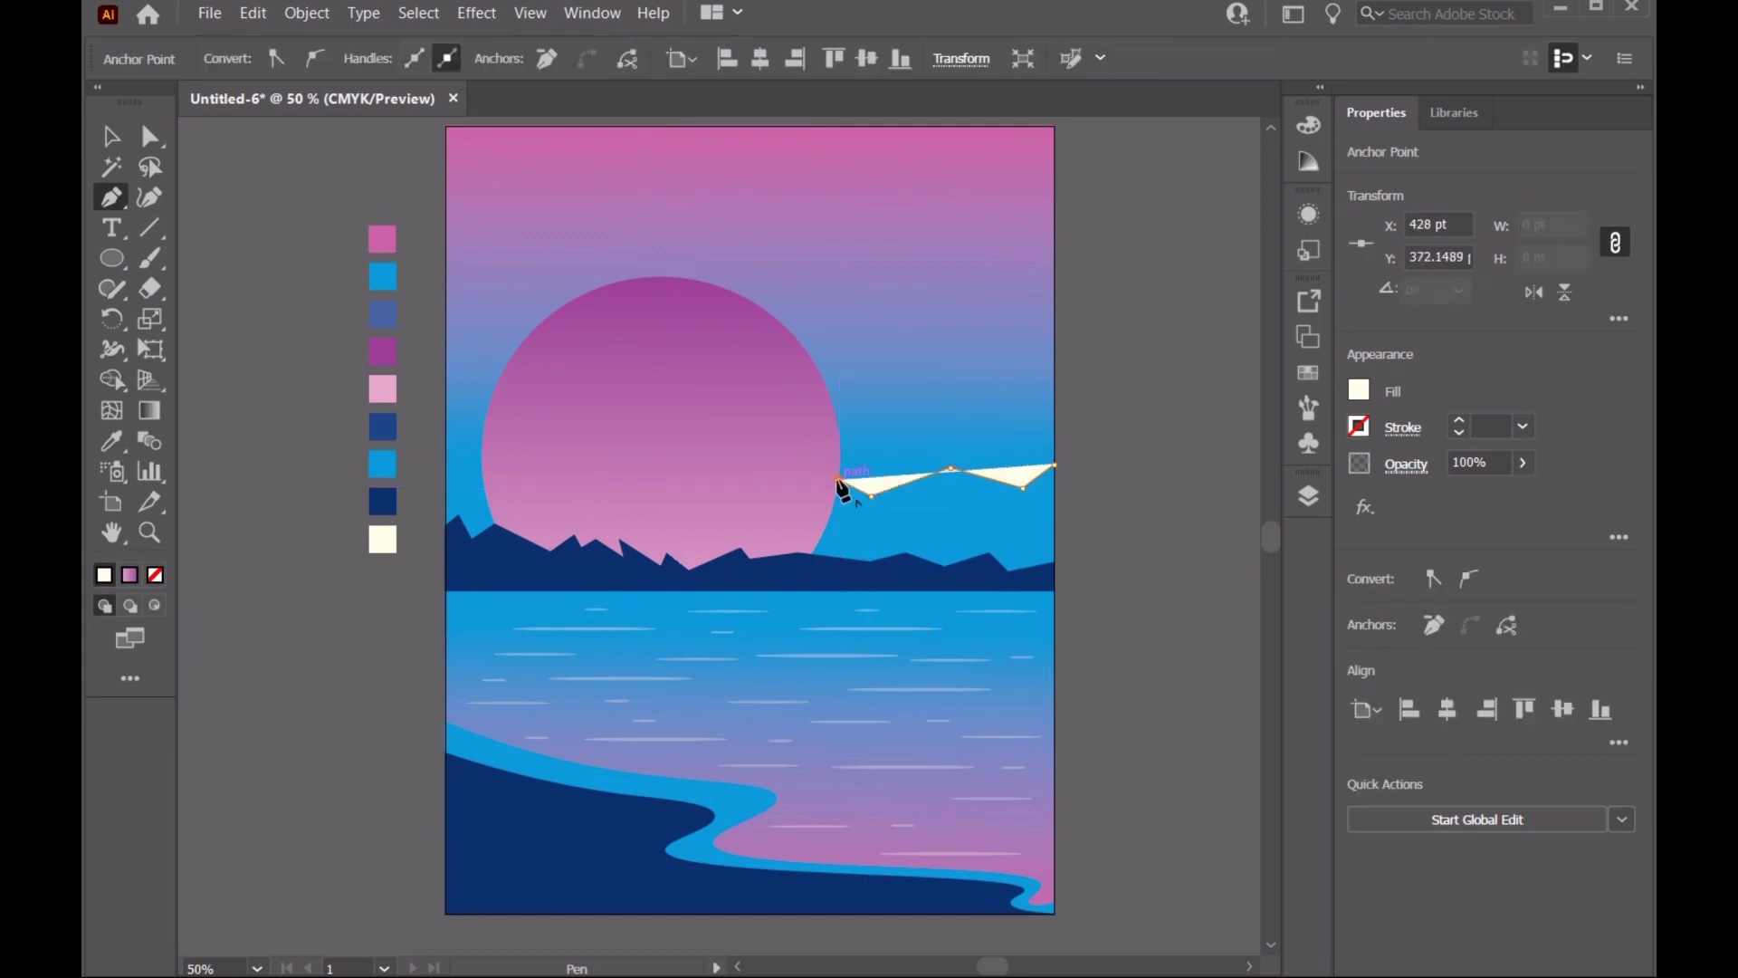
left_click(605, 591)
left_click(1054, 591)
left_click(1054, 465)
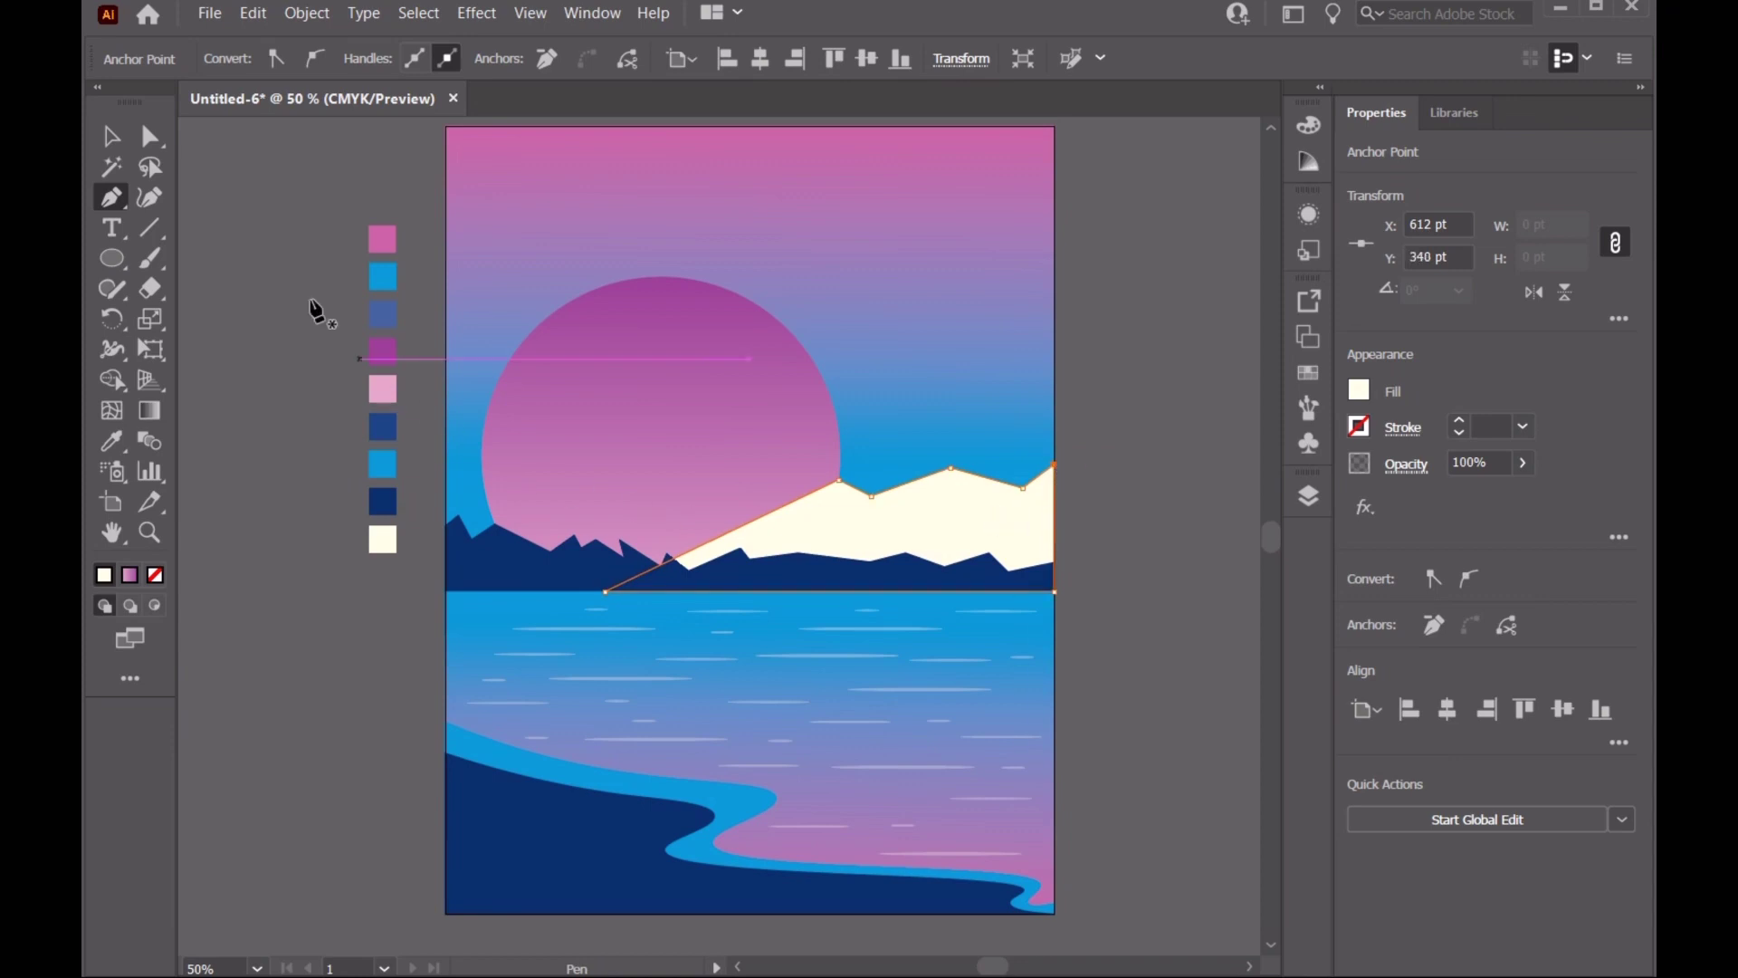
Fill the new mountain with the dark blue swatch and curve its slope into a gentler hill
left_click(112, 441)
left_click(382, 426)
left_click(121, 143)
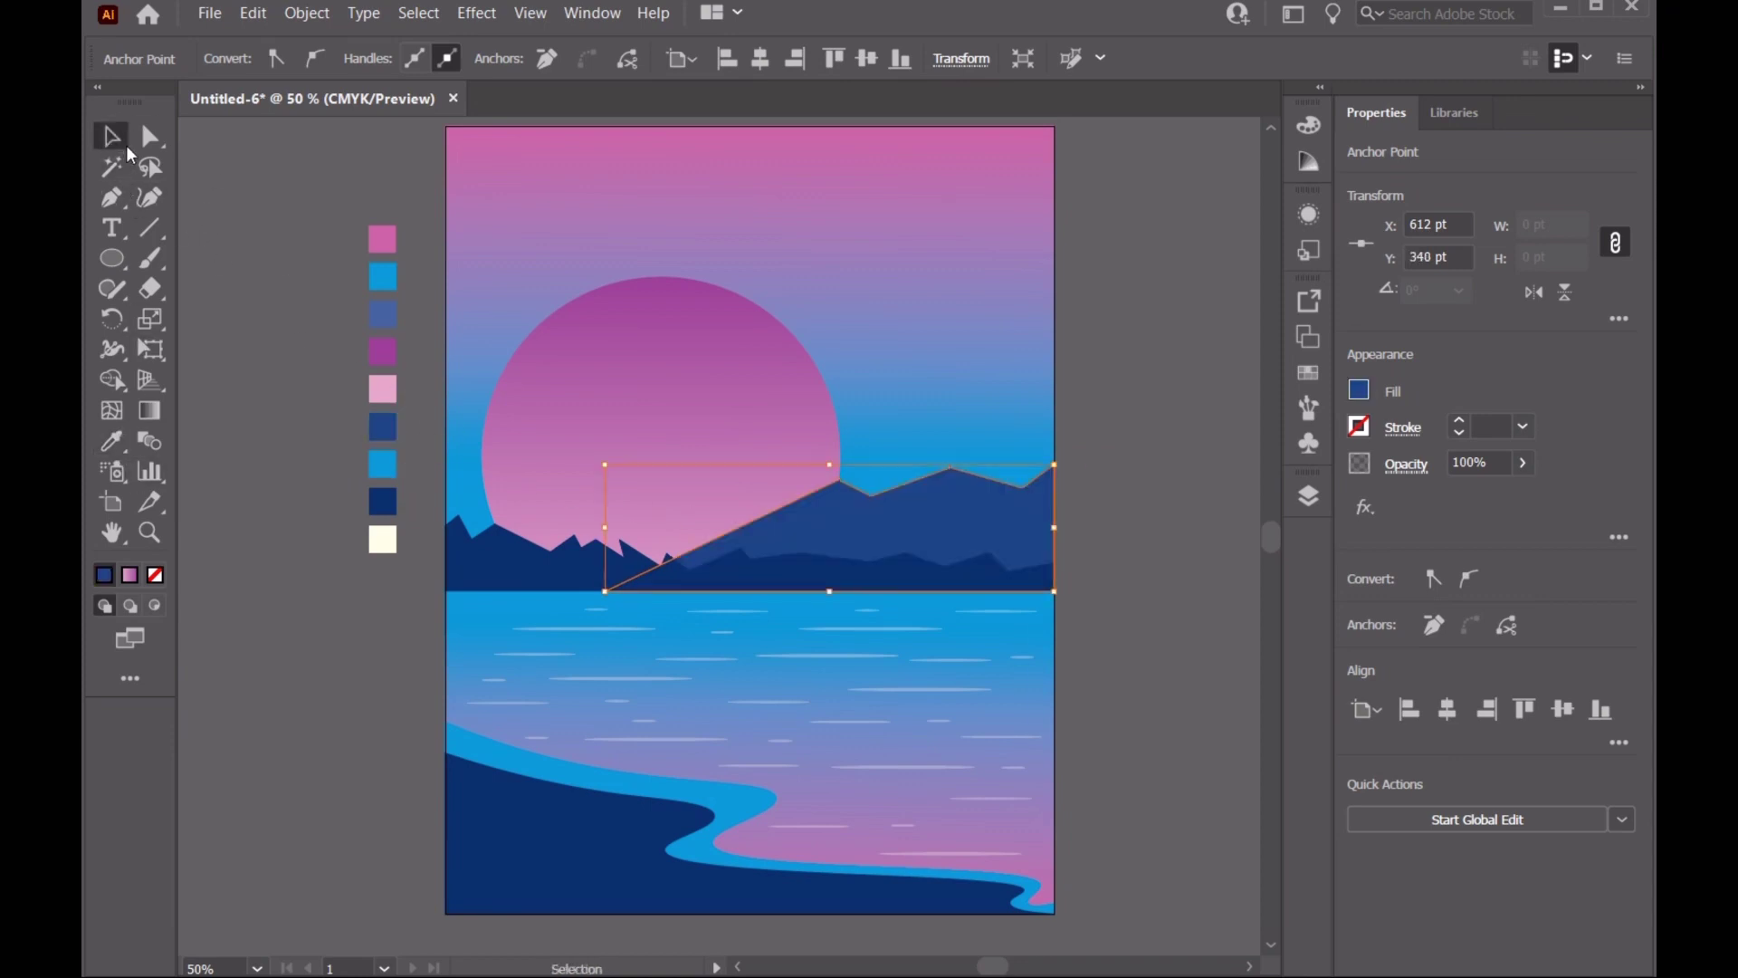
left_click(1181, 480)
left_click(803, 546)
left_click(150, 198)
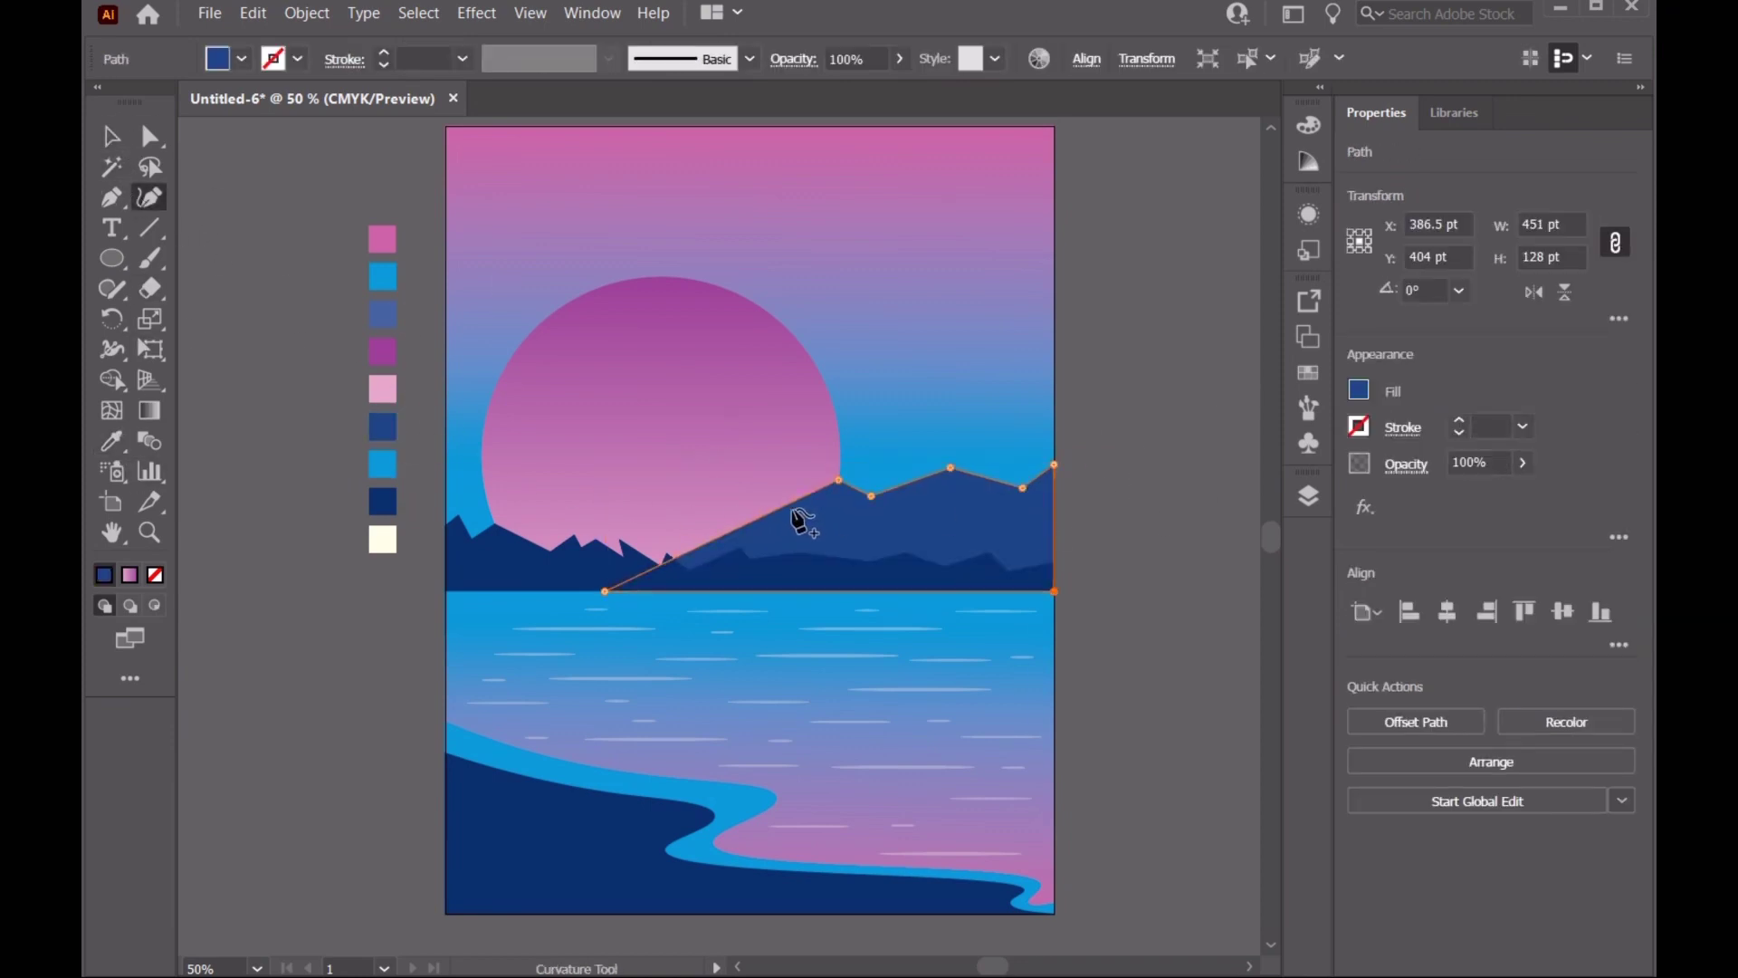
left_click(871, 495)
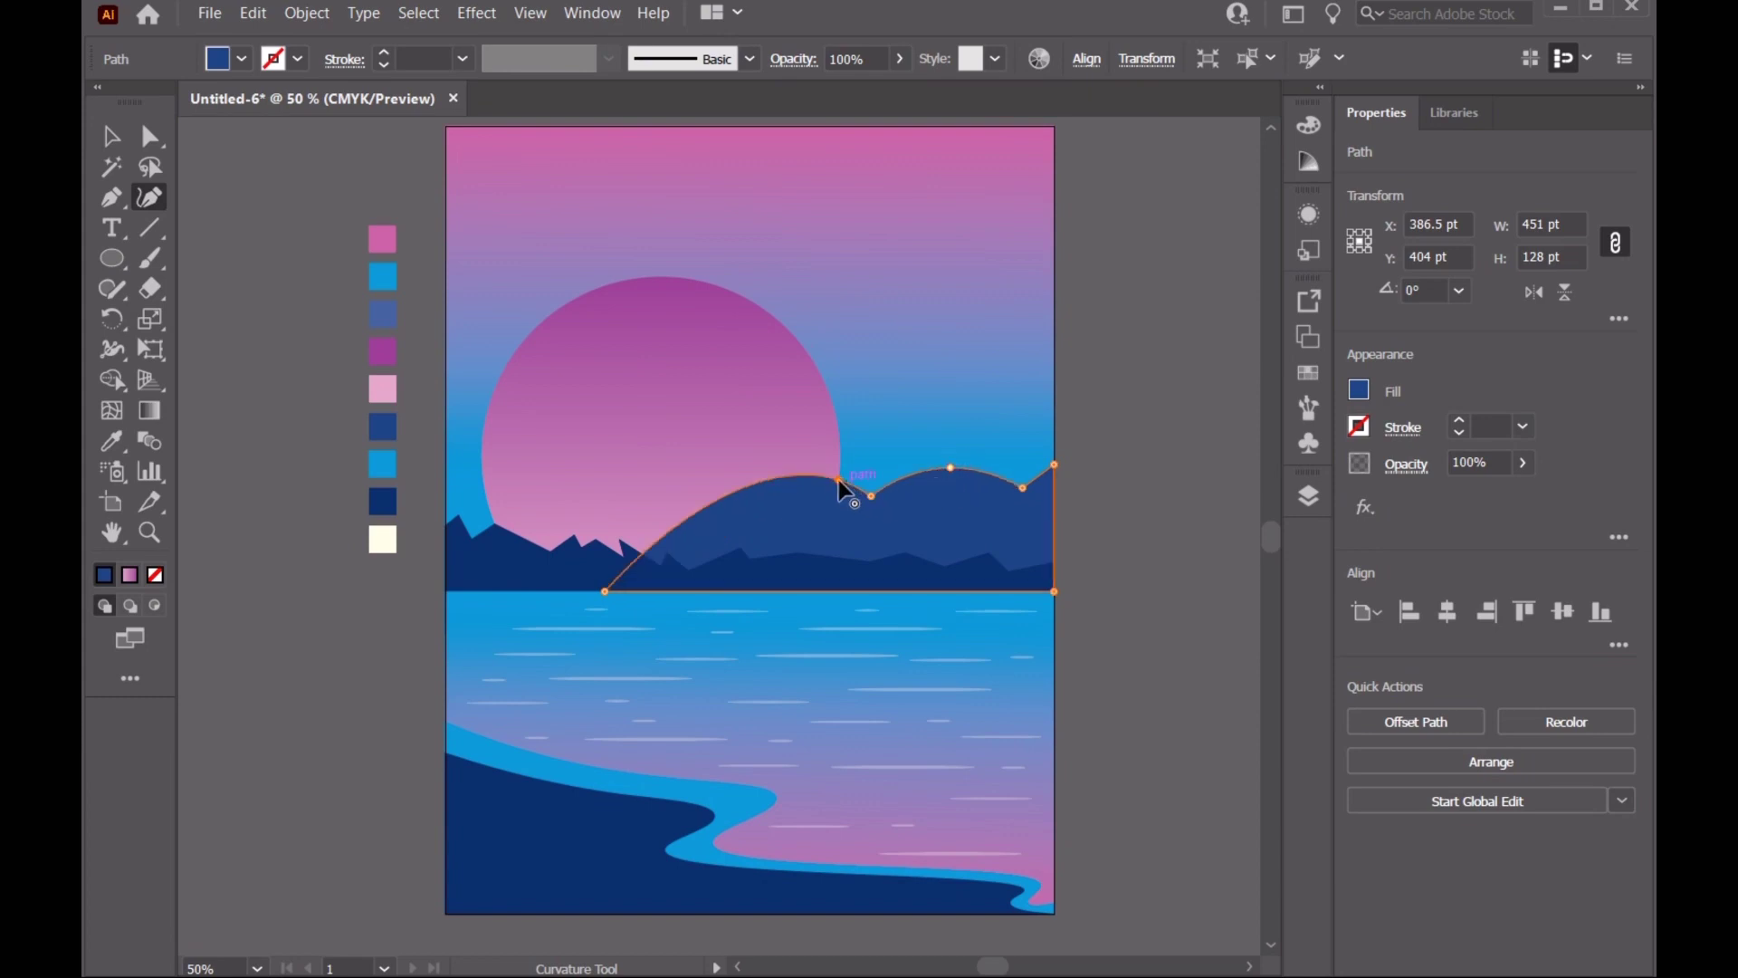
left_click_drag(724, 504, 730, 549)
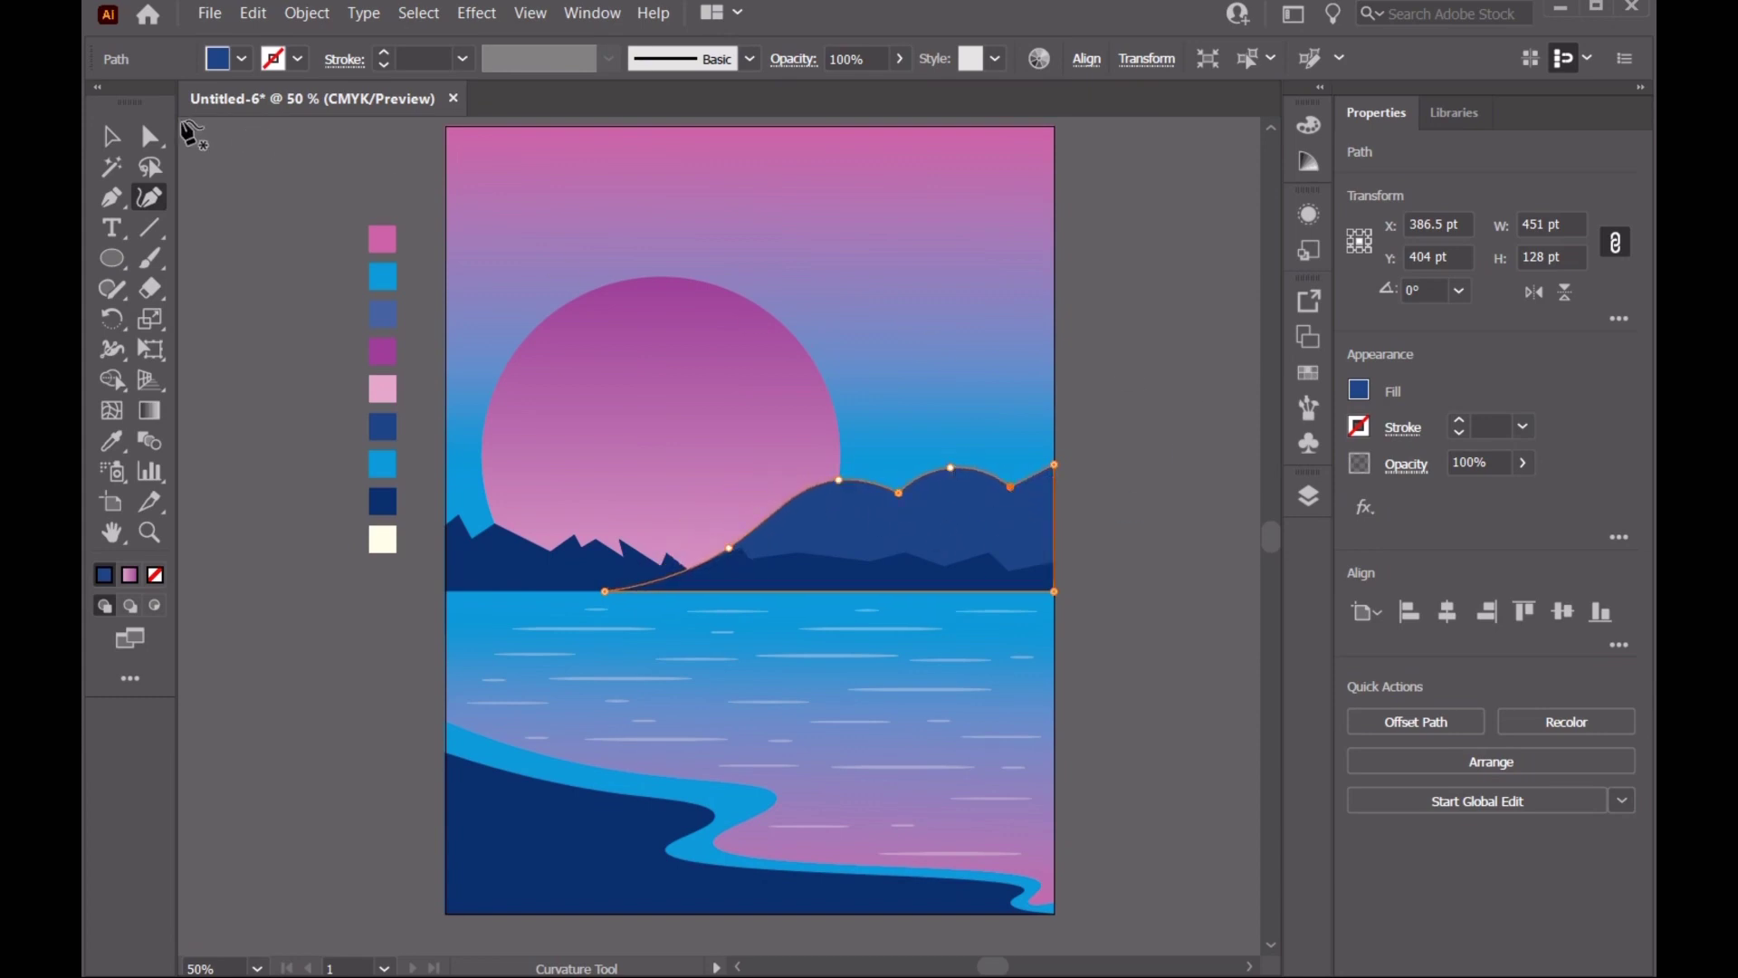
Lower the mountain's hilltop point and convert it to a sharp corner
left_click(111, 135)
left_click(885, 504)
double_click(833, 497)
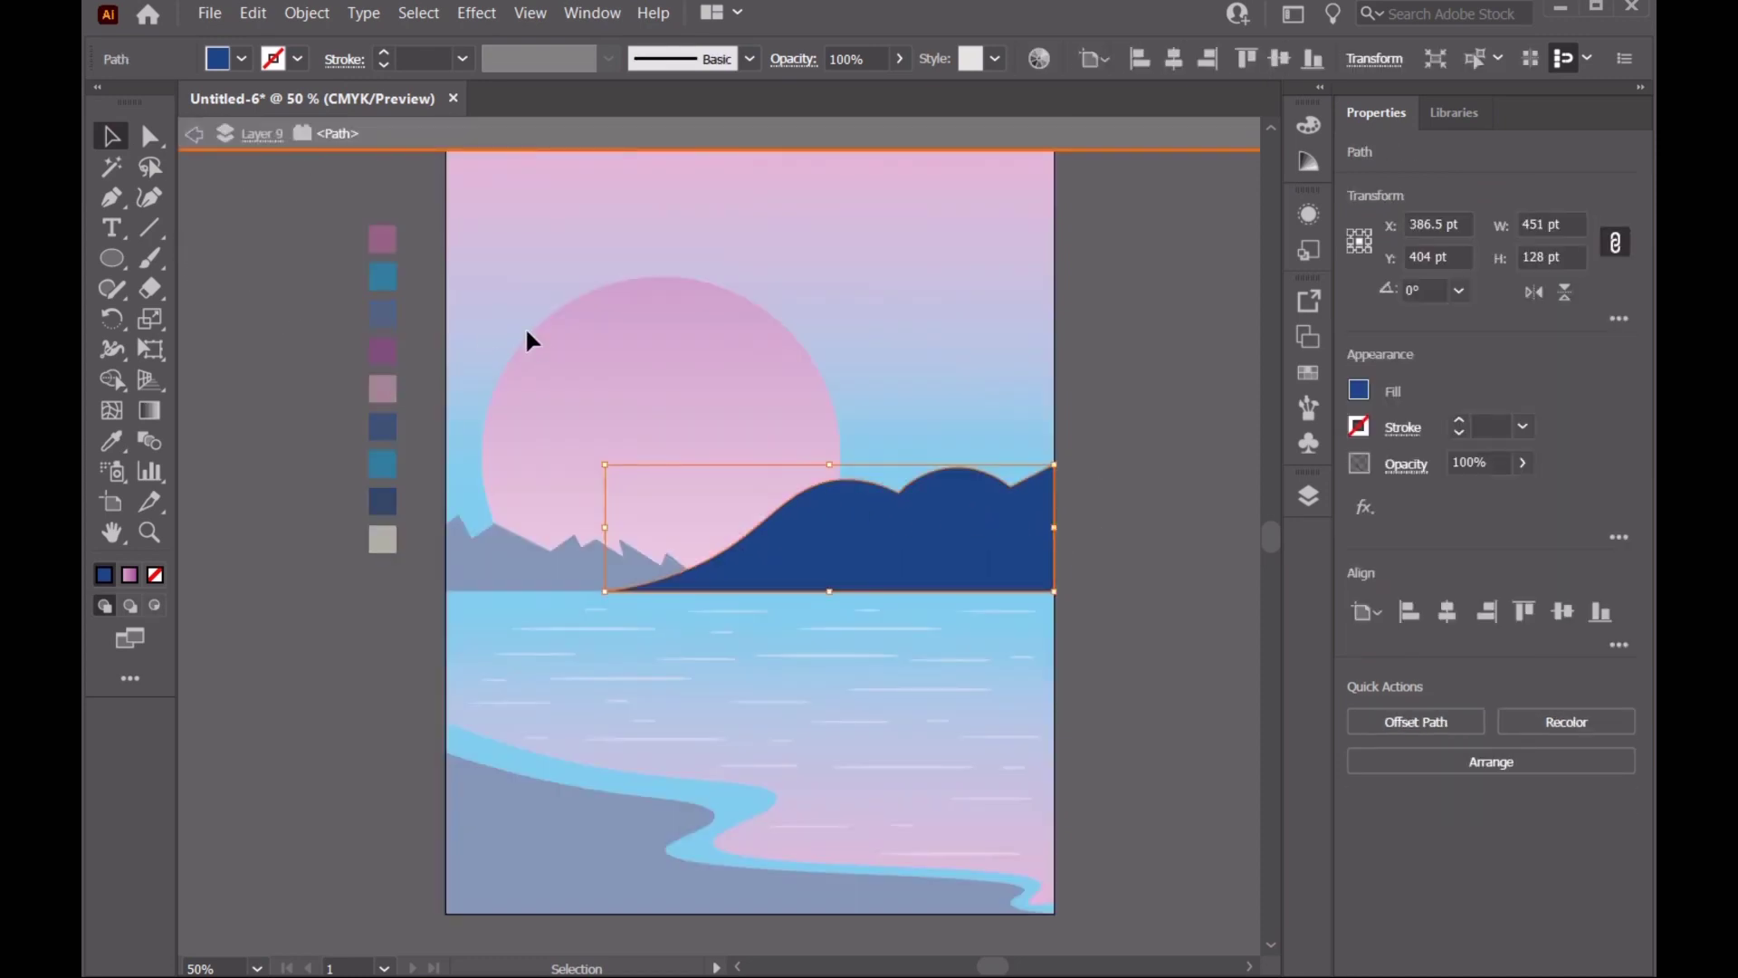
key("Escape")
left_click(149, 197)
left_click_drag(839, 481, 831, 508)
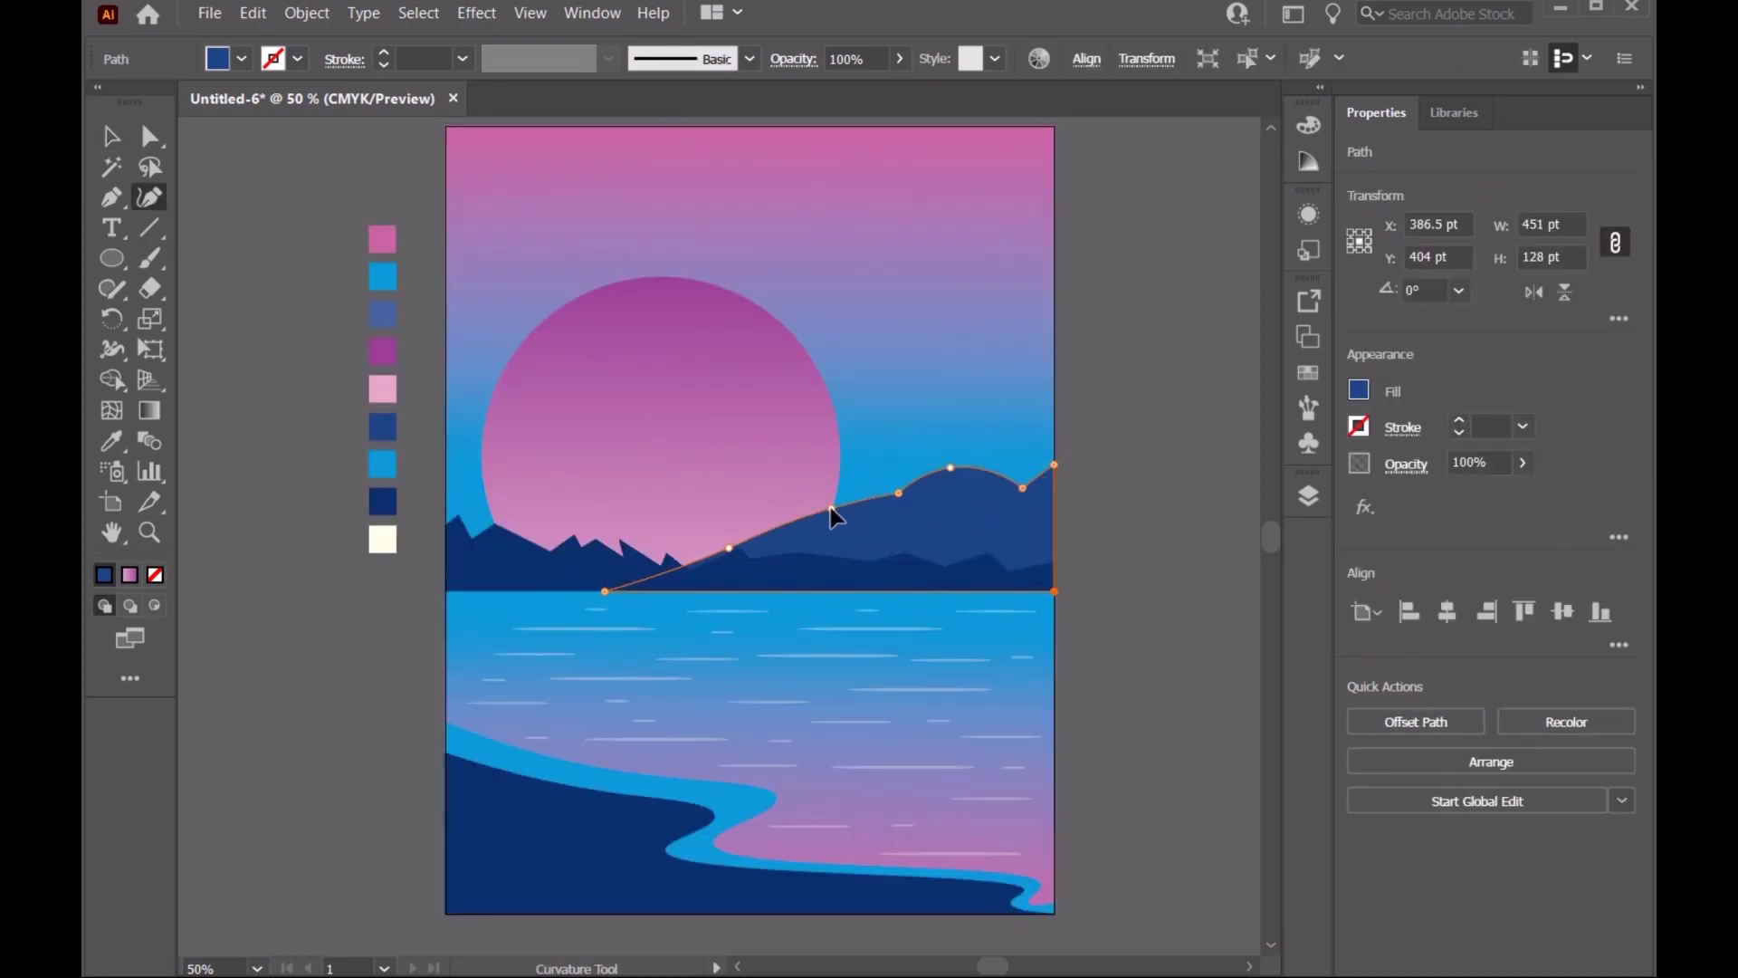
double_click(829, 504)
Drag the right navy range's top handle down to make it shorter
left_click(111, 135)
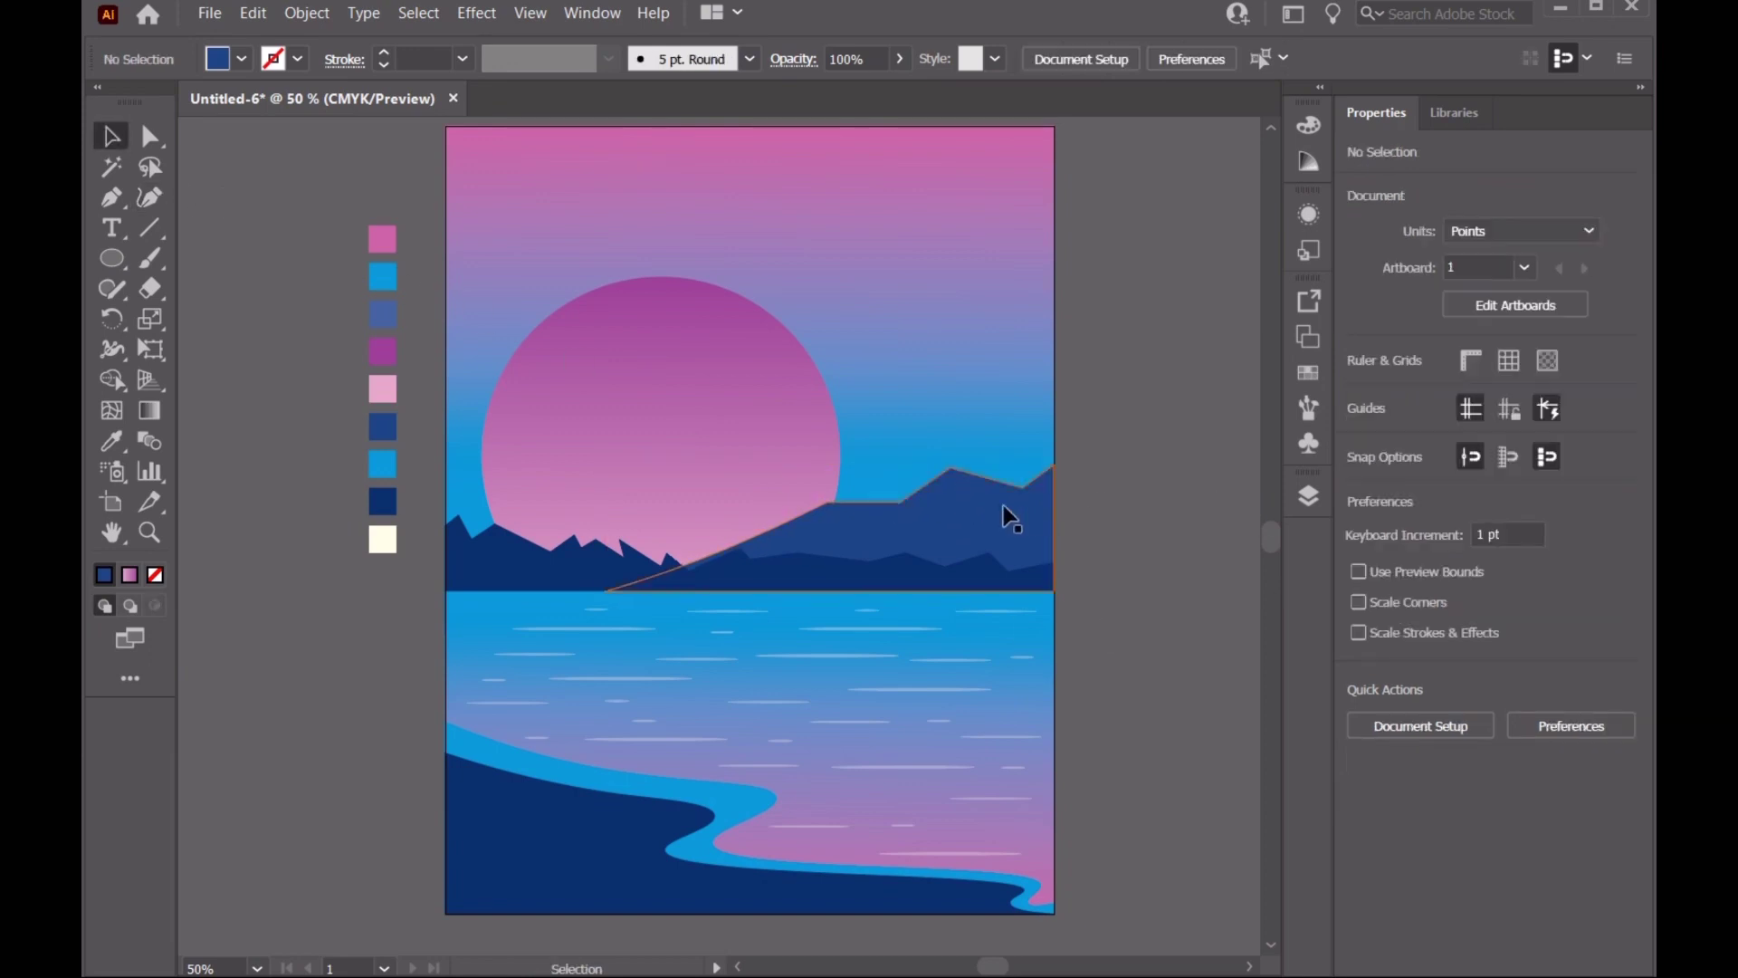
left_click(1001, 512)
left_click_drag(821, 468, 817, 489)
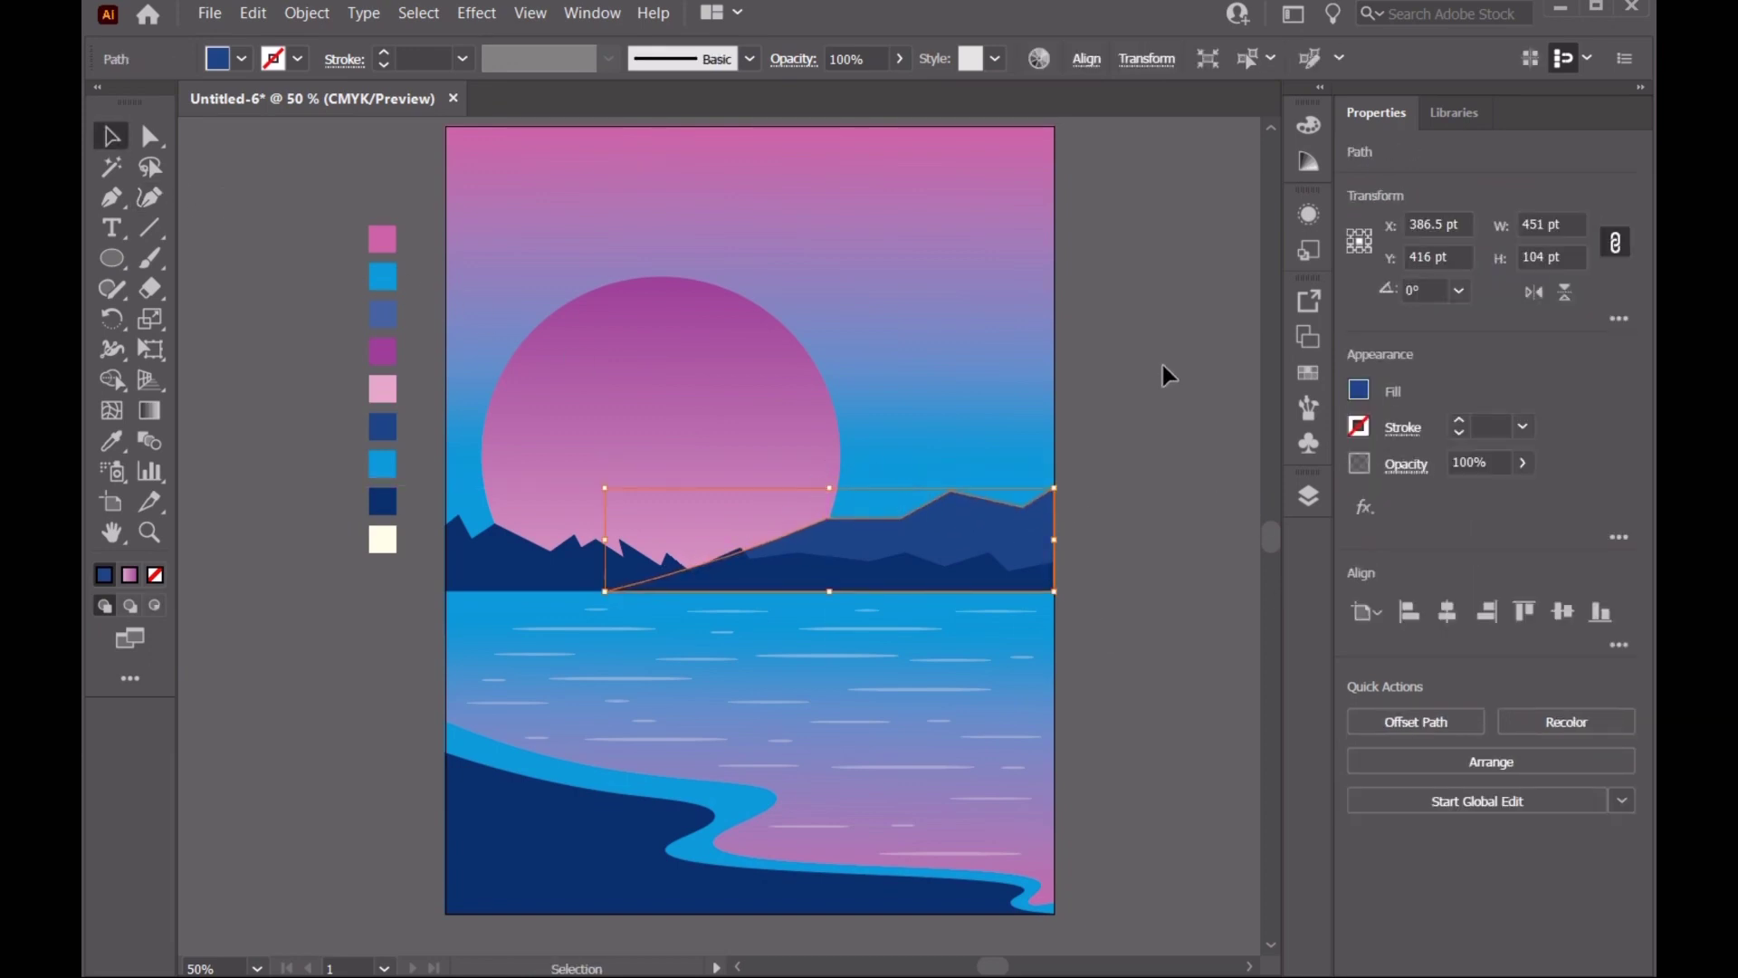
left_click(1163, 365)
left_click(1309, 496)
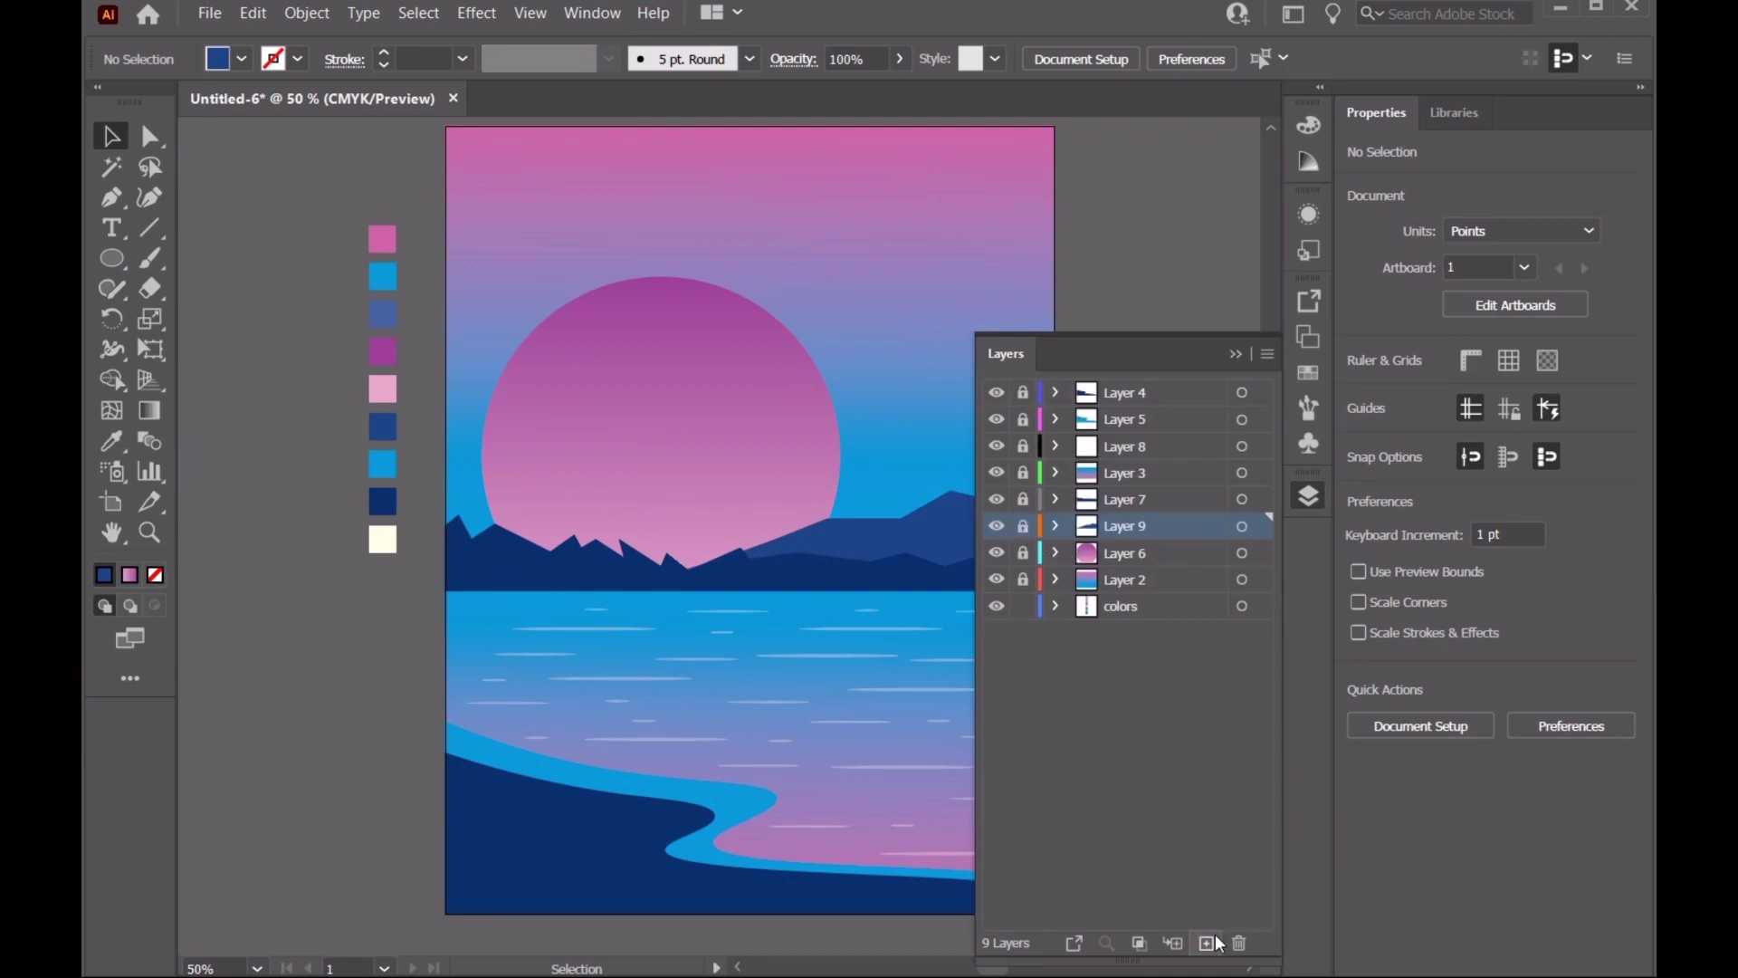
Draw a closed jagged-peaked mountain on the left, running down to the water line
left_click(711, 362)
left_click(112, 198)
left_click(446, 413)
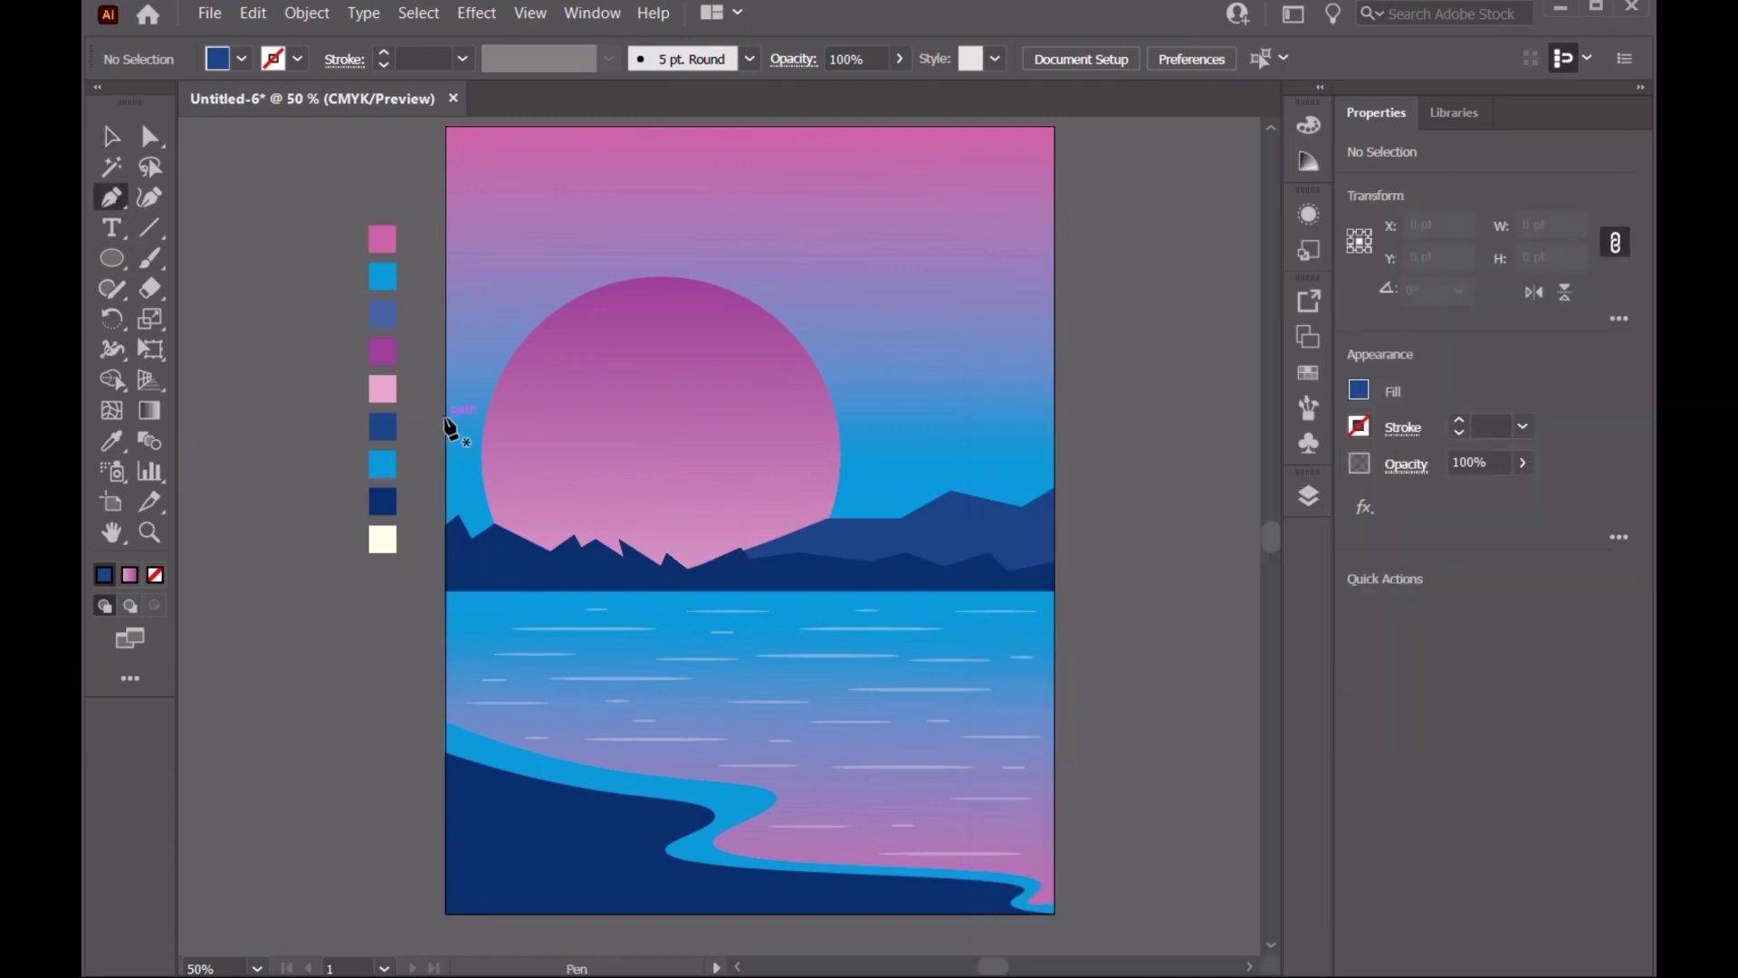
left_click(514, 449)
left_click(507, 419)
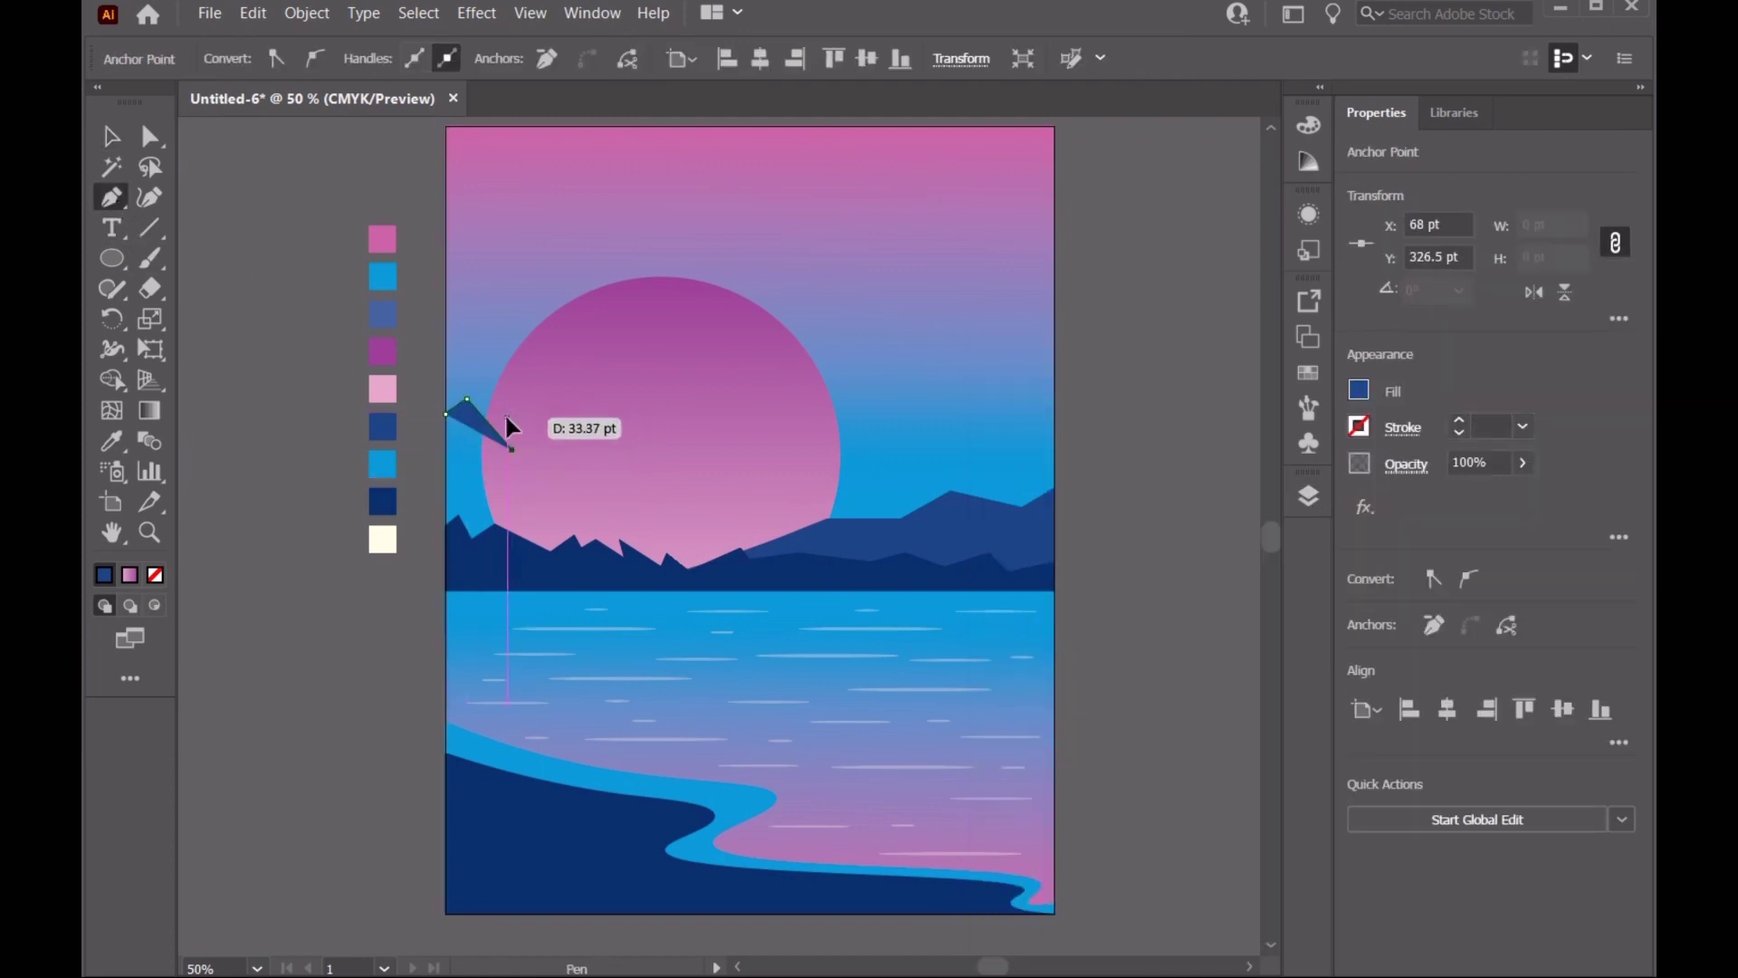
left_click(576, 482)
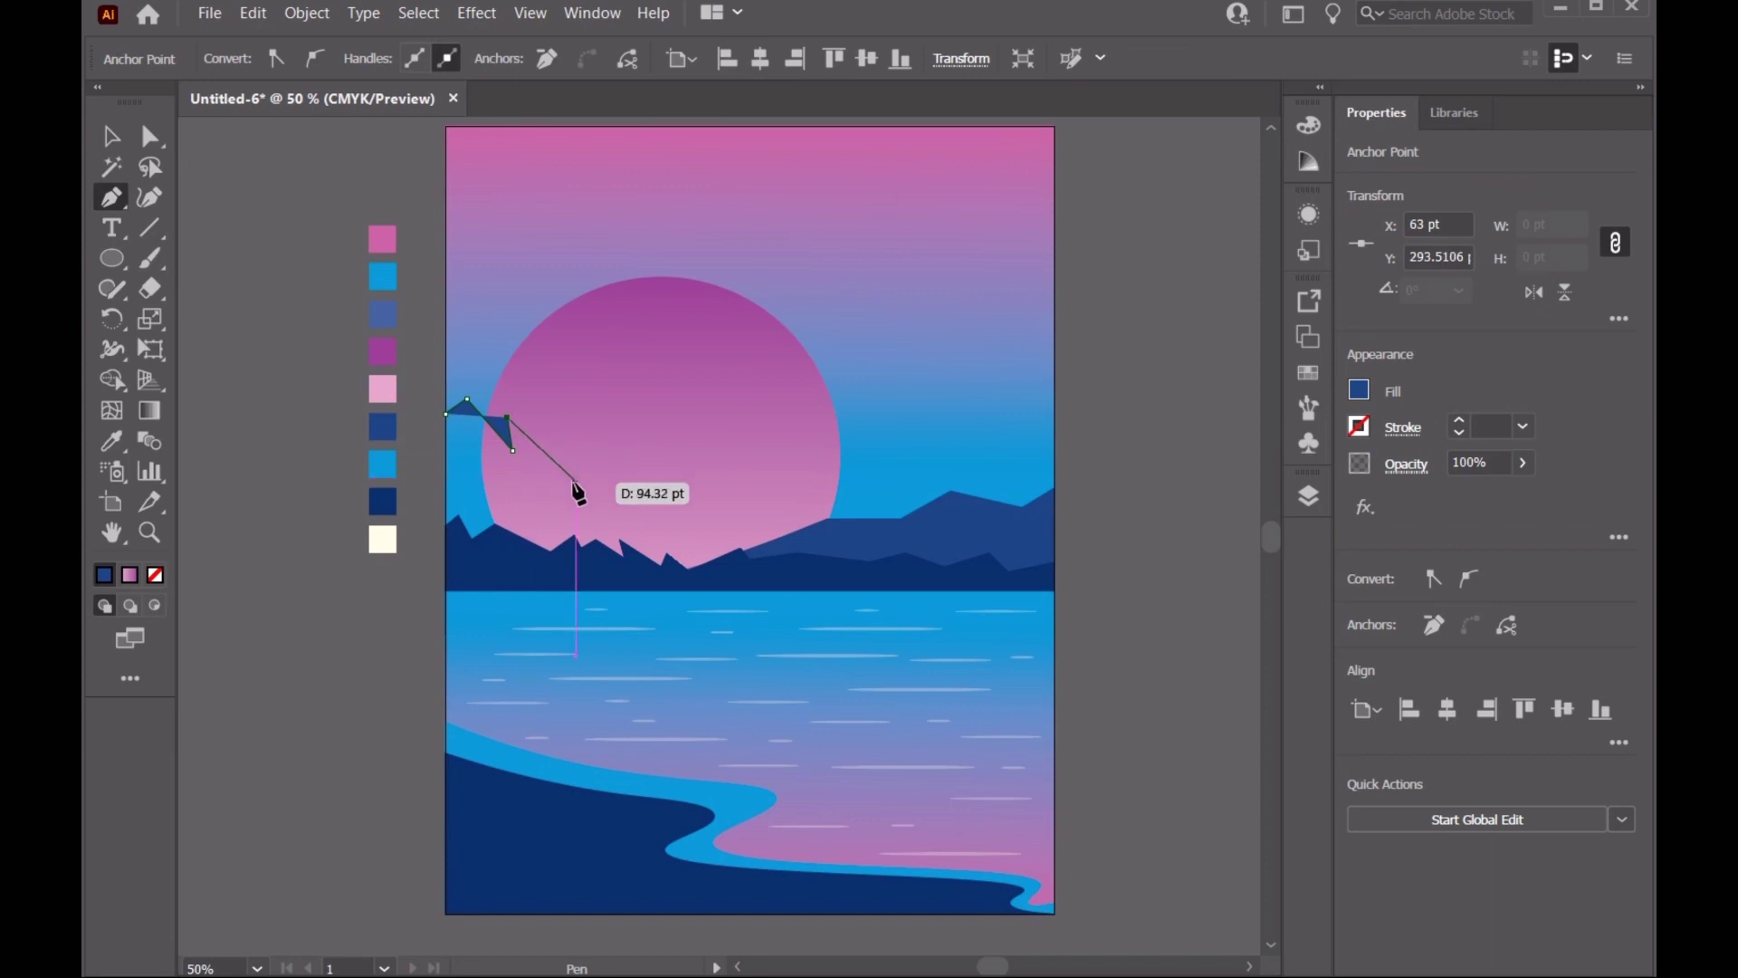
left_click(670, 592)
left_click(444, 591)
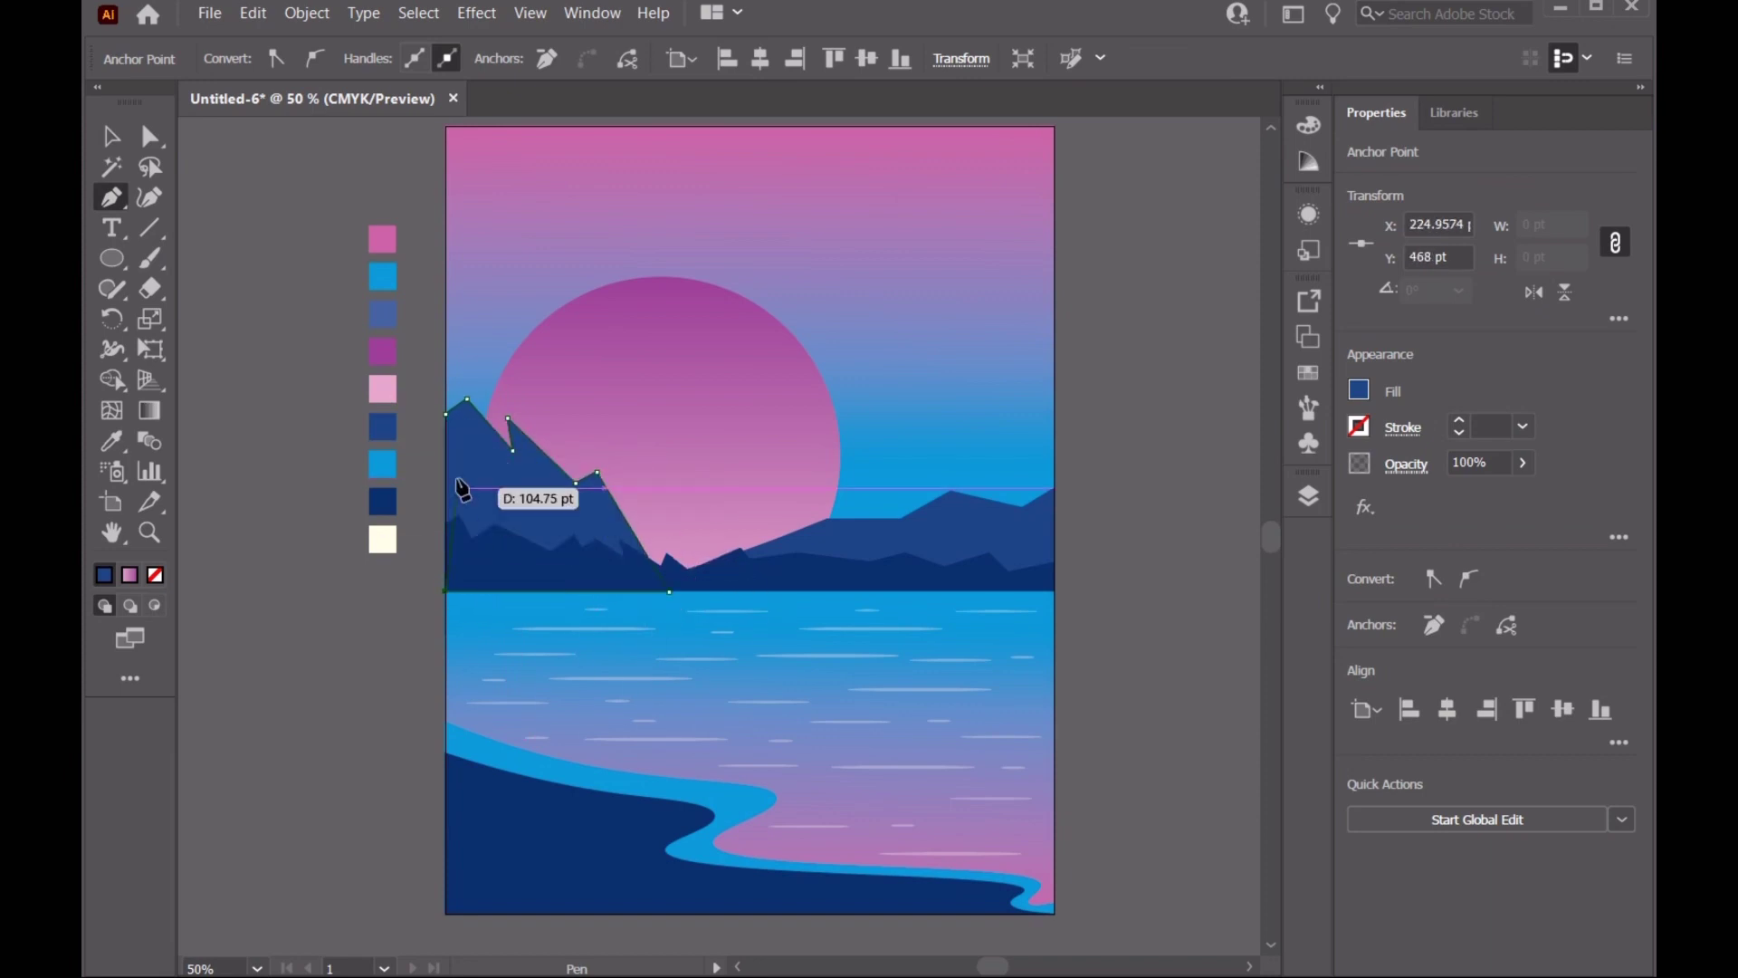
left_click(446, 414)
Finish the outline and drag the new mountain's top handle down to lower its peaks
key("shift+asciitilde")
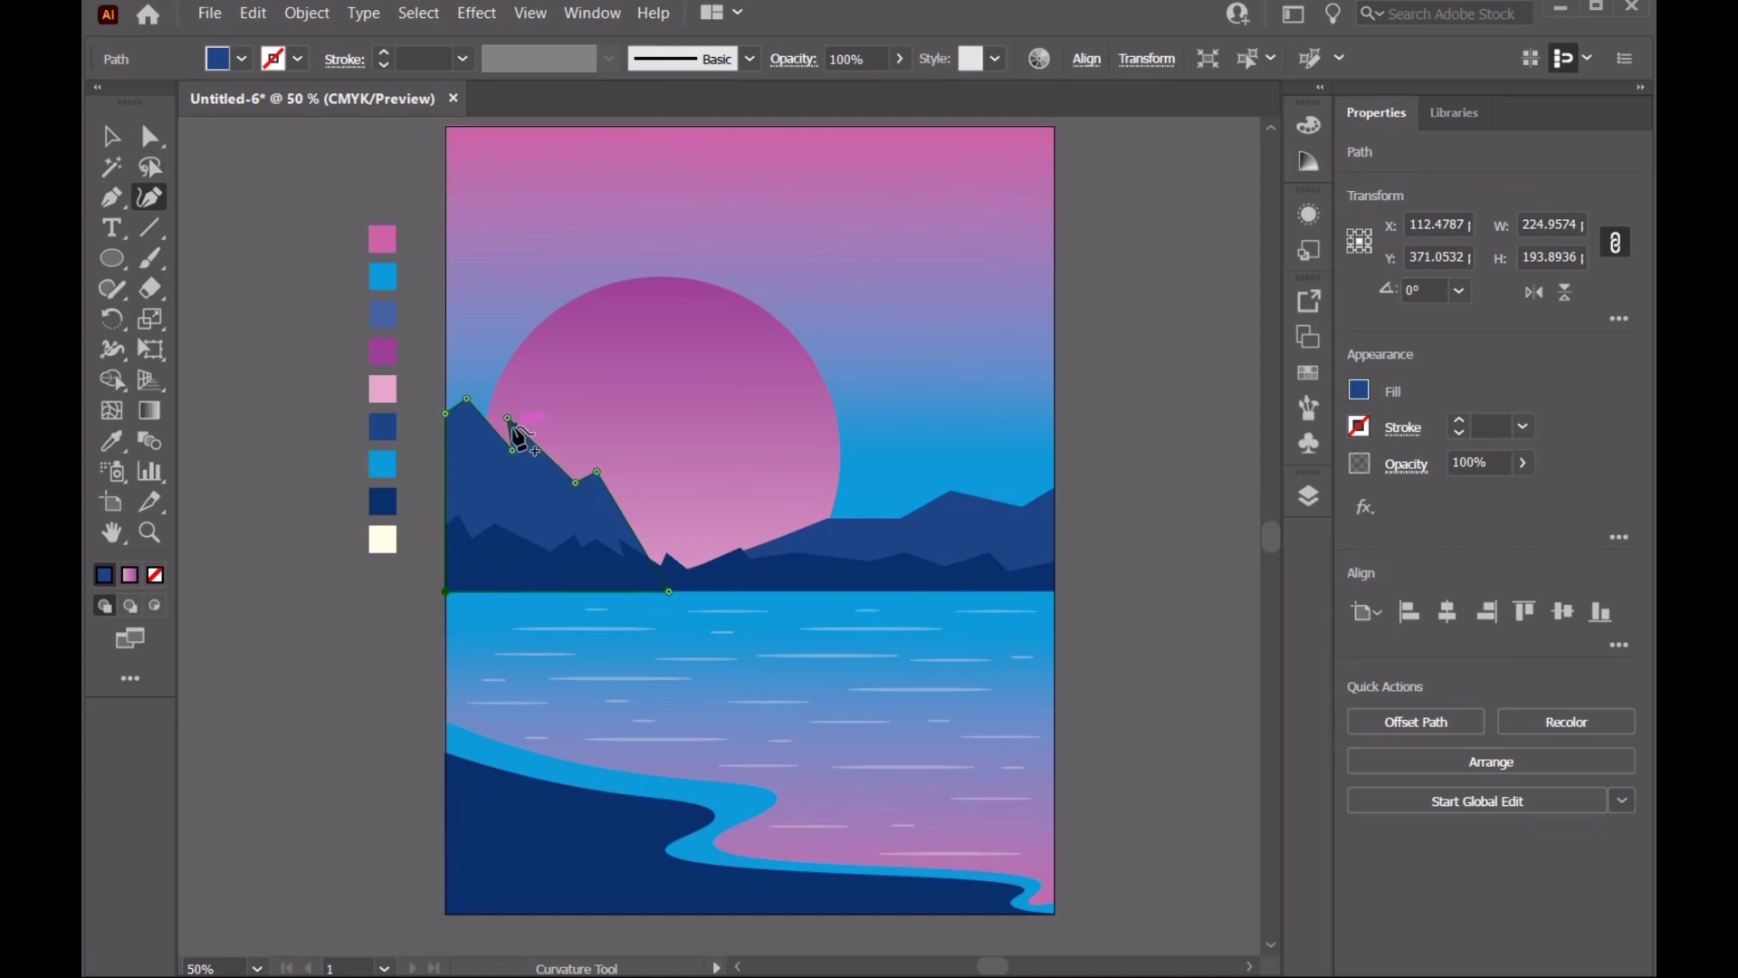
key("v")
left_click_drag(562, 400, 562, 423)
left_click(1265, 546)
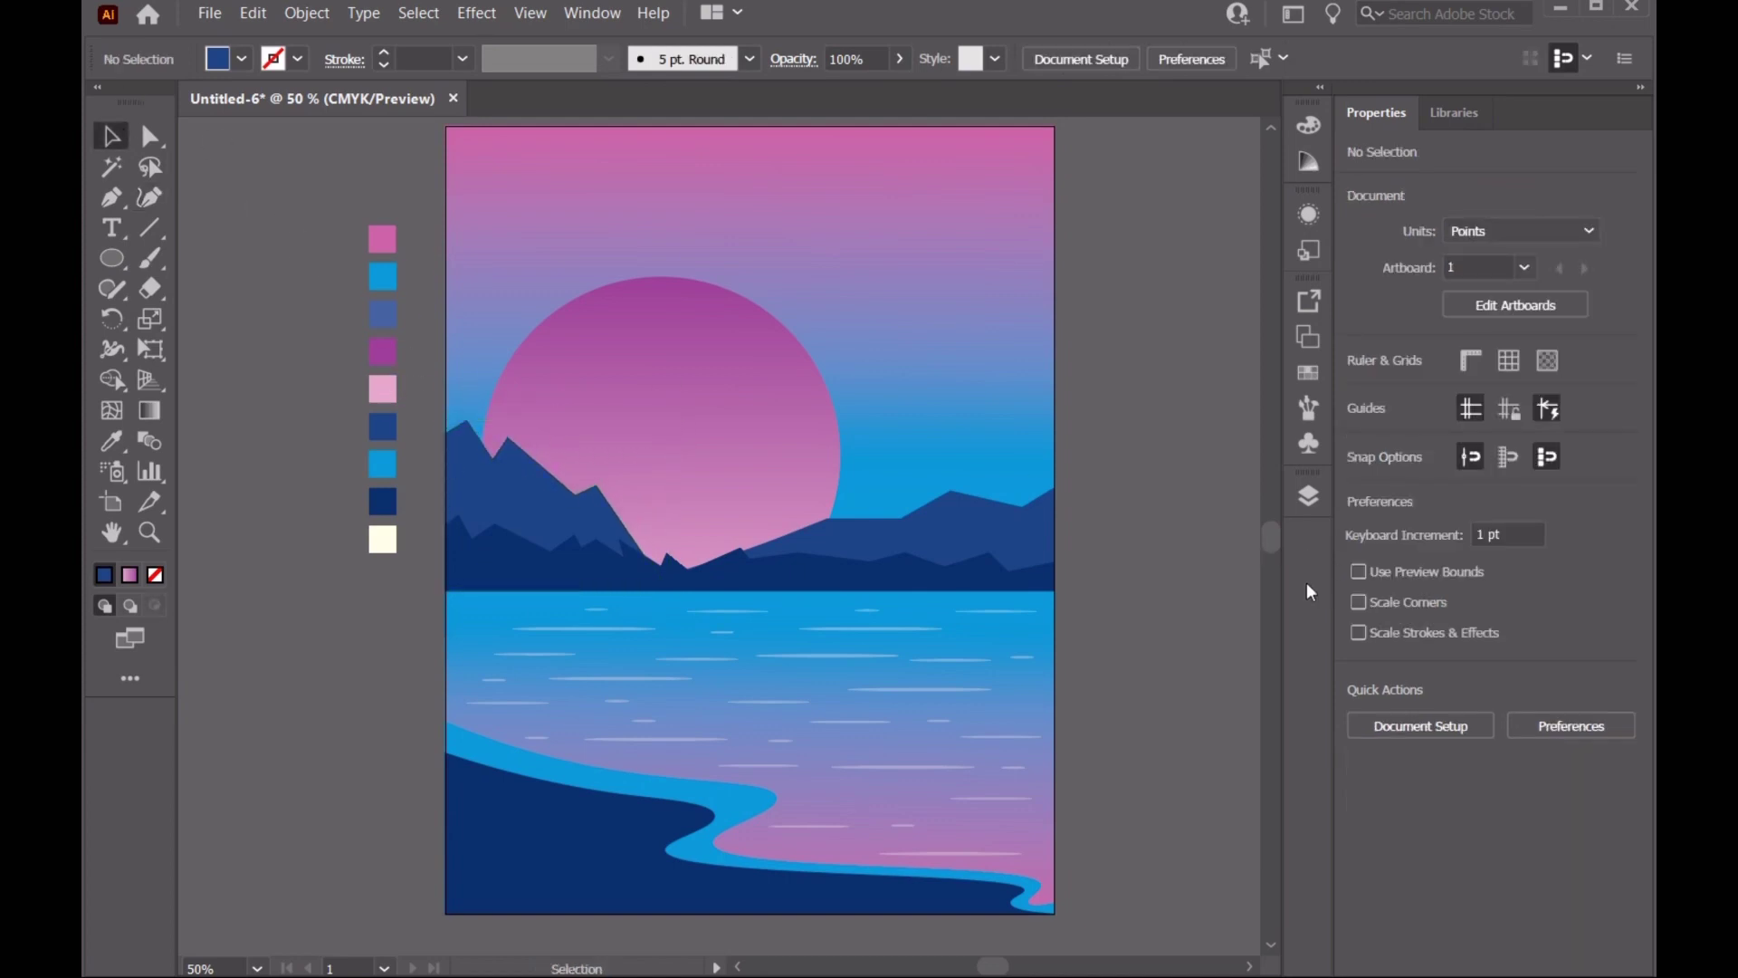
Draw a four-point star near the top right of the sky and fill it cream
scroll(1094, 399, "up", 1)
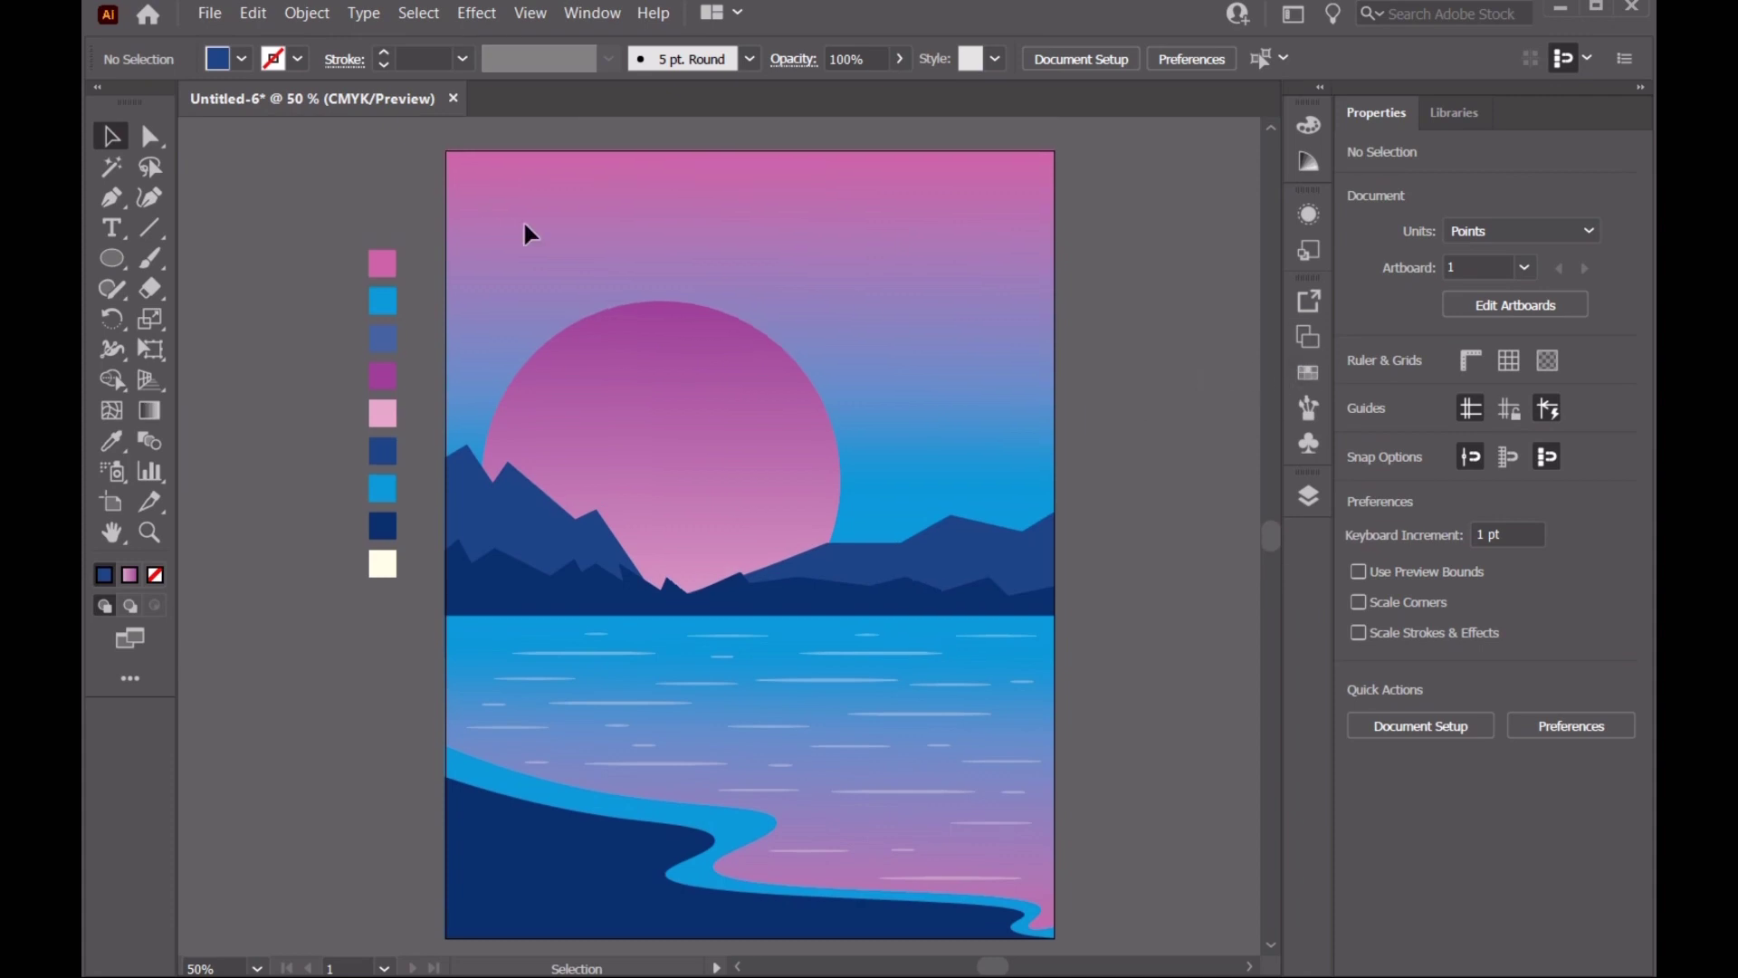
left_click_drag(122, 260, 181, 375)
left_click(1309, 496)
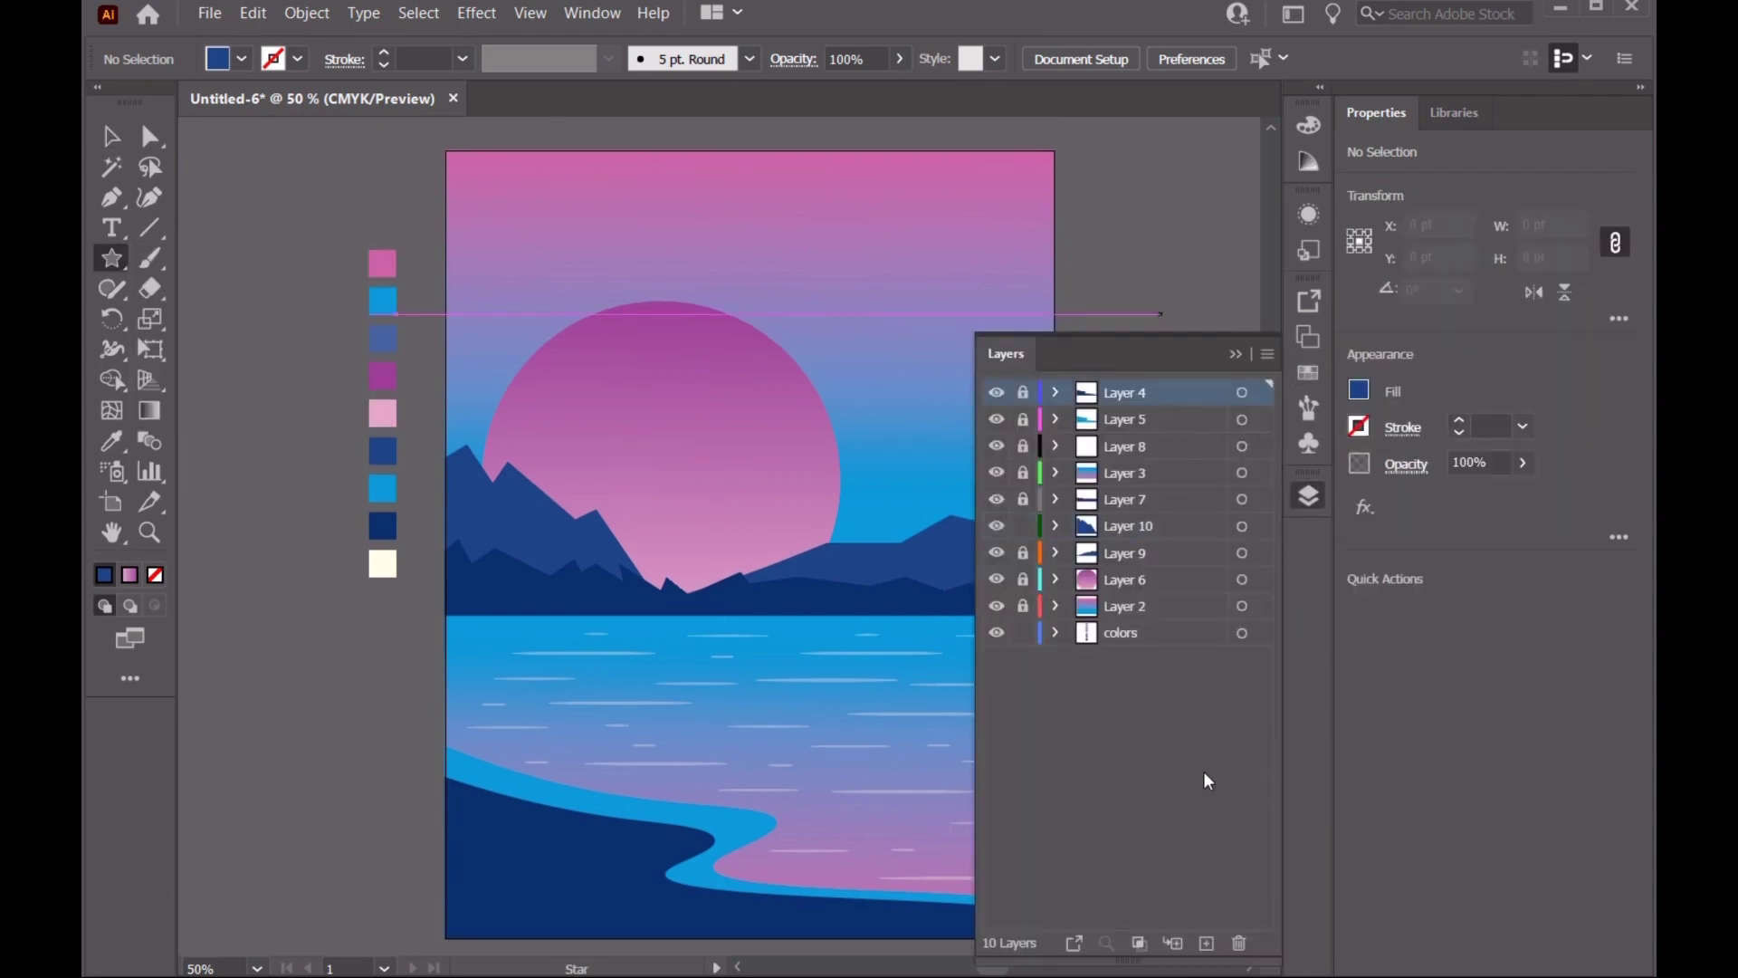
left_click(1240, 317)
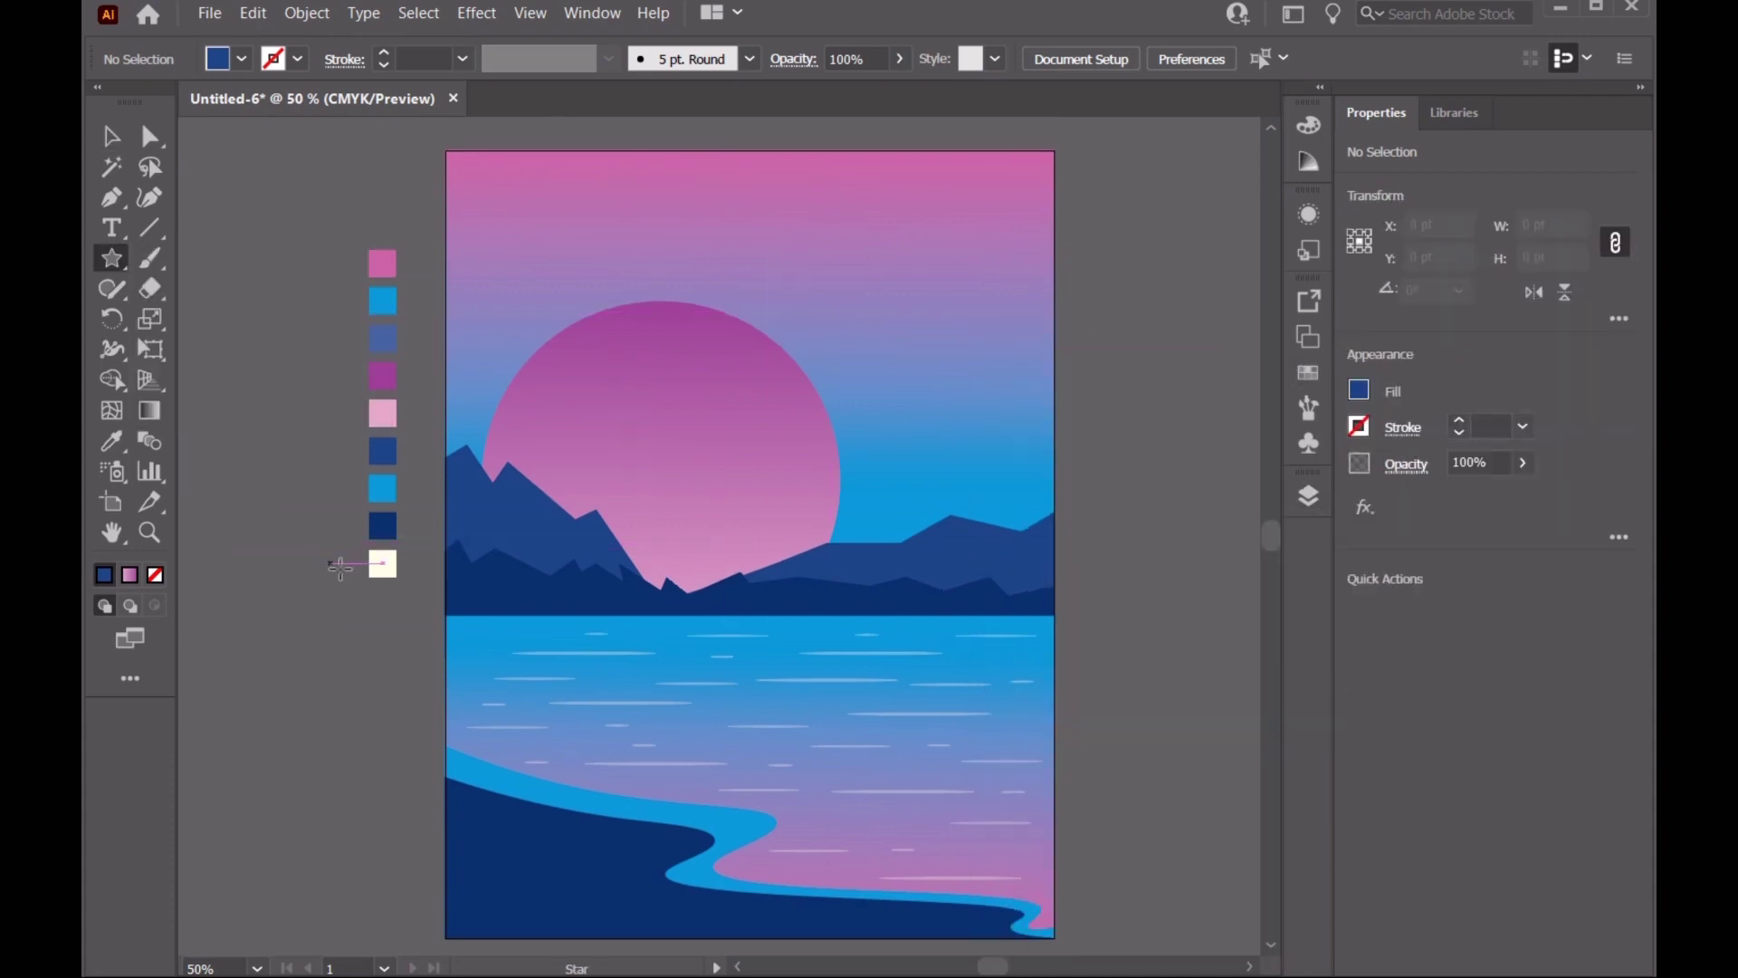
left_click_drag(910, 193, 909, 228)
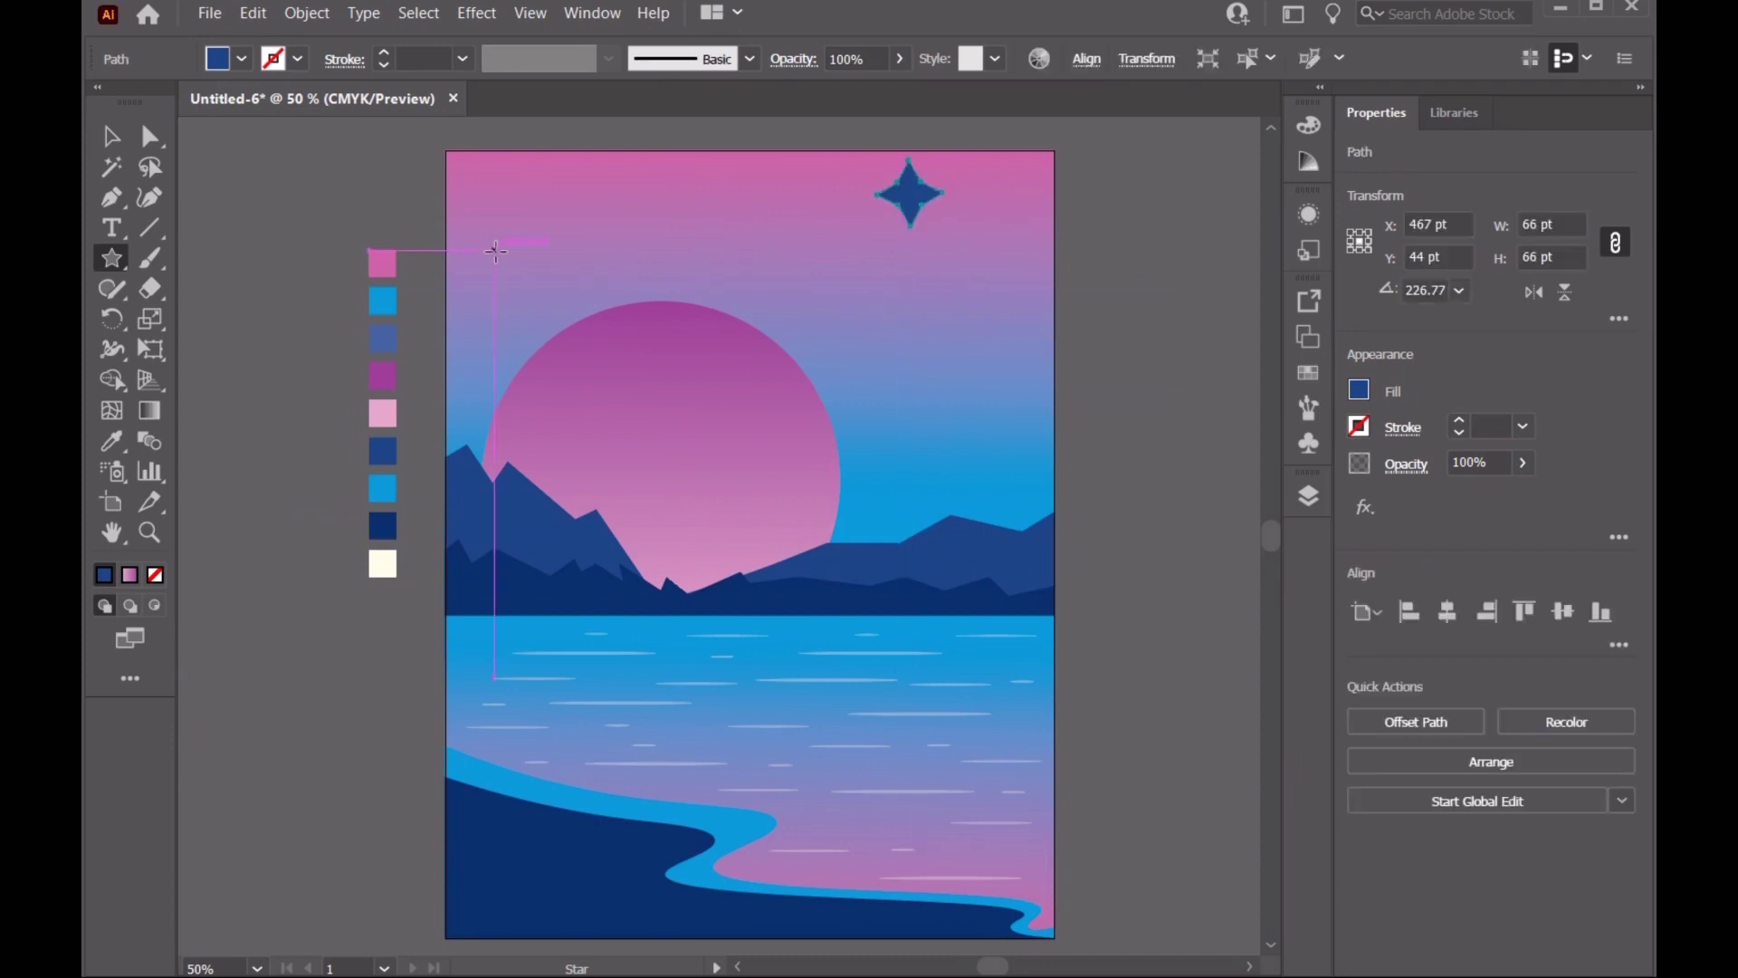
left_click(392, 554)
left_click(140, 190)
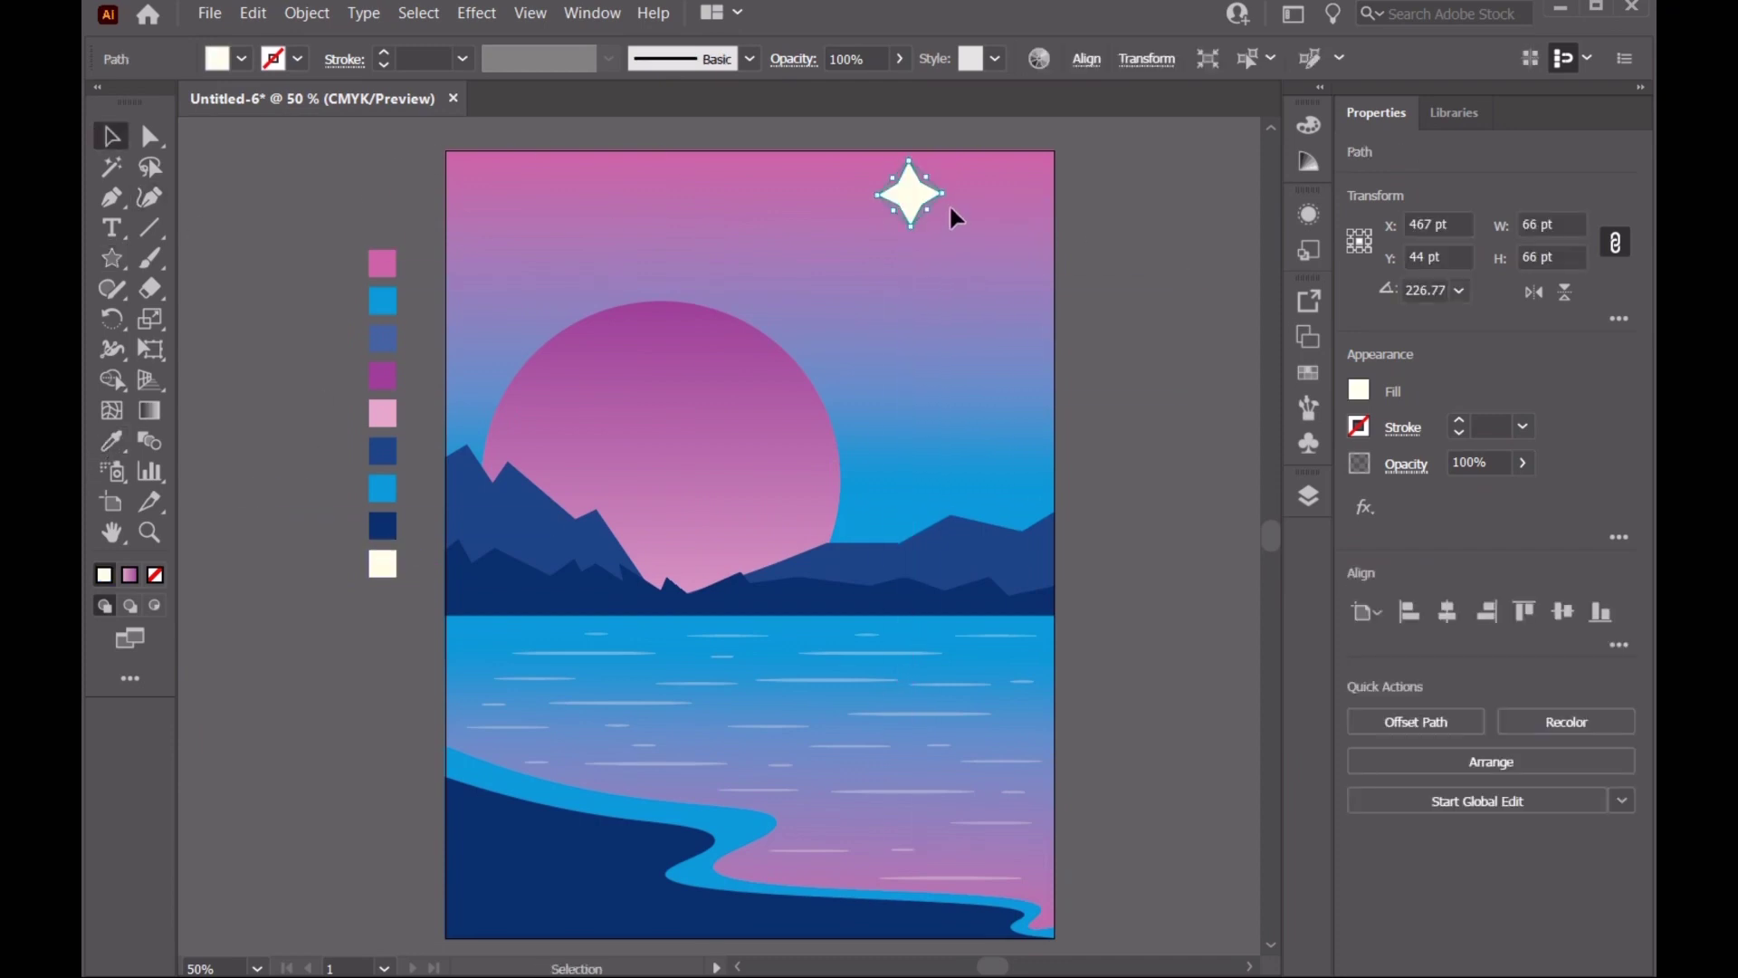
Thin the star's arms with the Curvature tool, then shrink it to a tiny sparkle high in the sky
key("ctrl+plus")
key("ctrl+plus")
key("ctrl+plus")
left_click(158, 205)
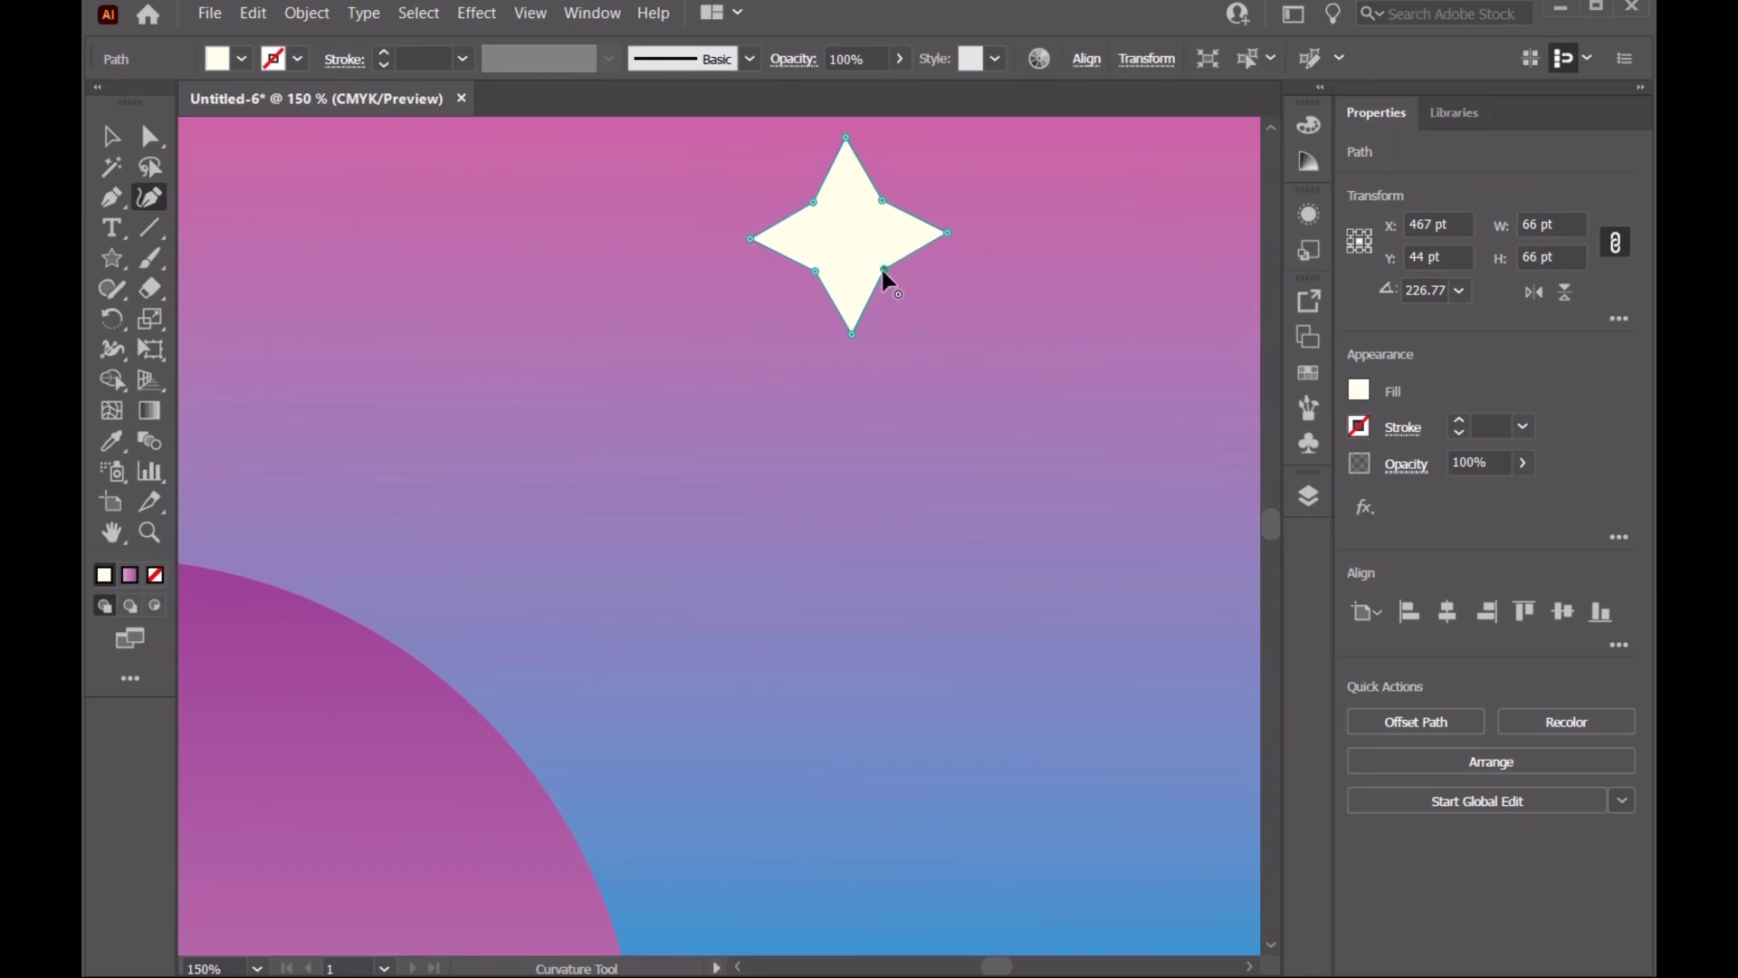
left_click_drag(822, 274, 843, 255)
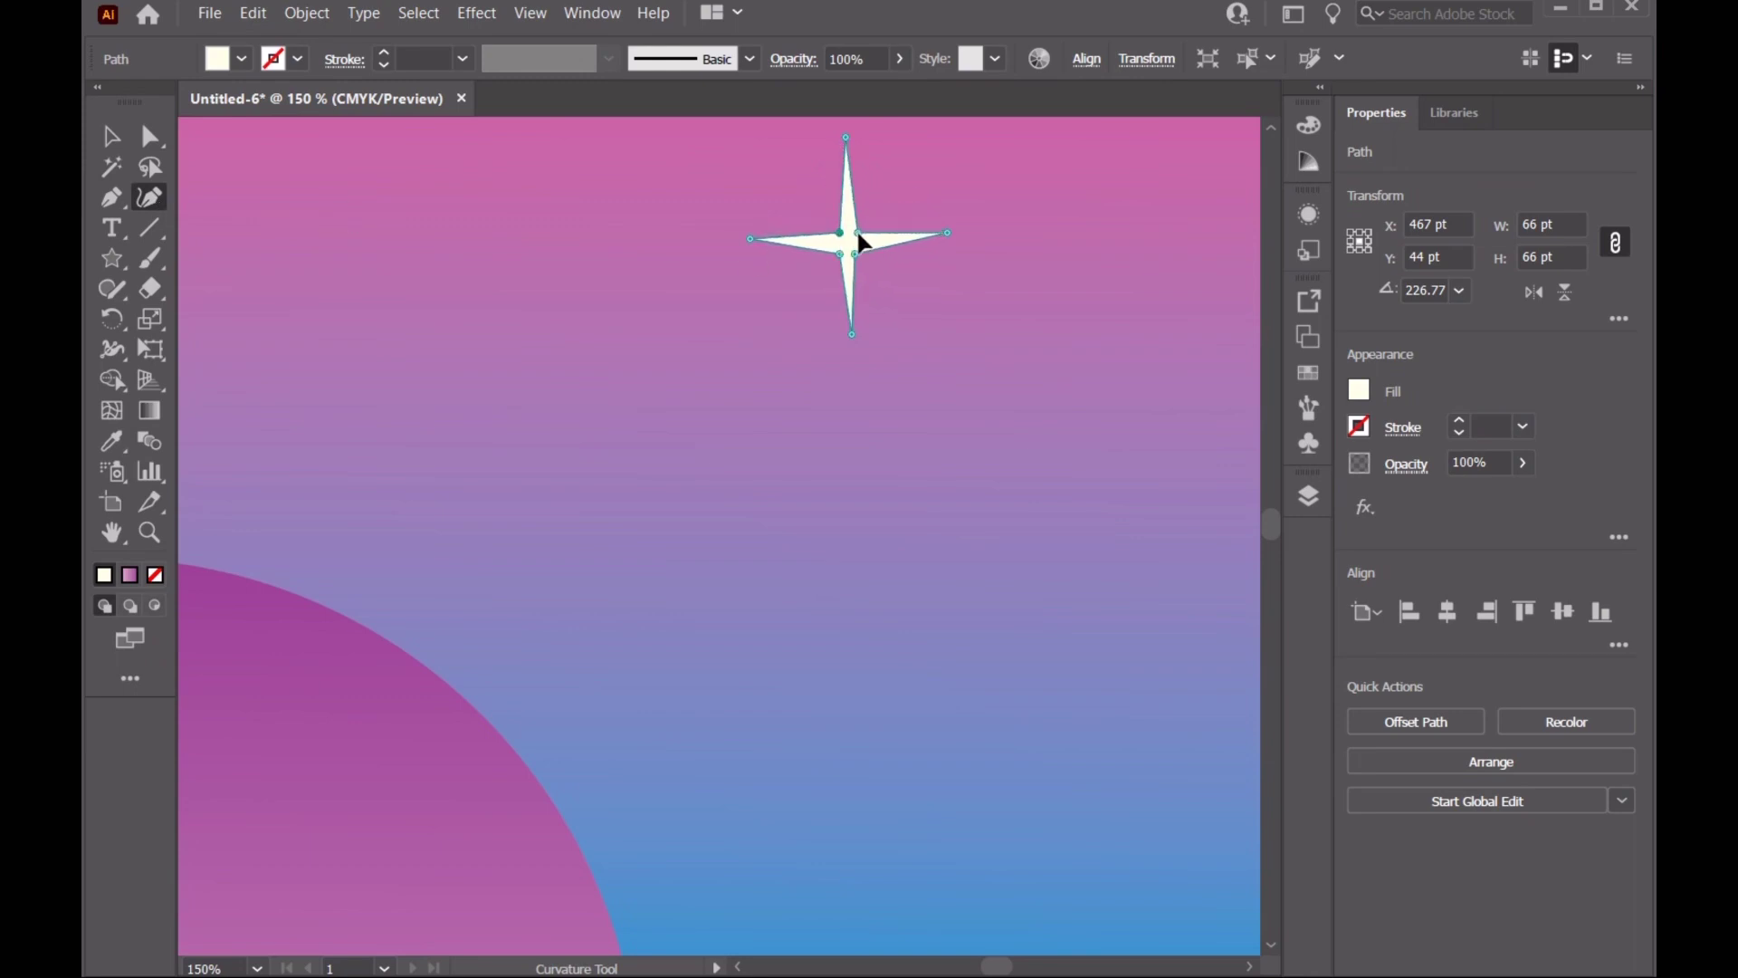
left_click(111, 135)
left_click_drag(851, 335, 846, 177)
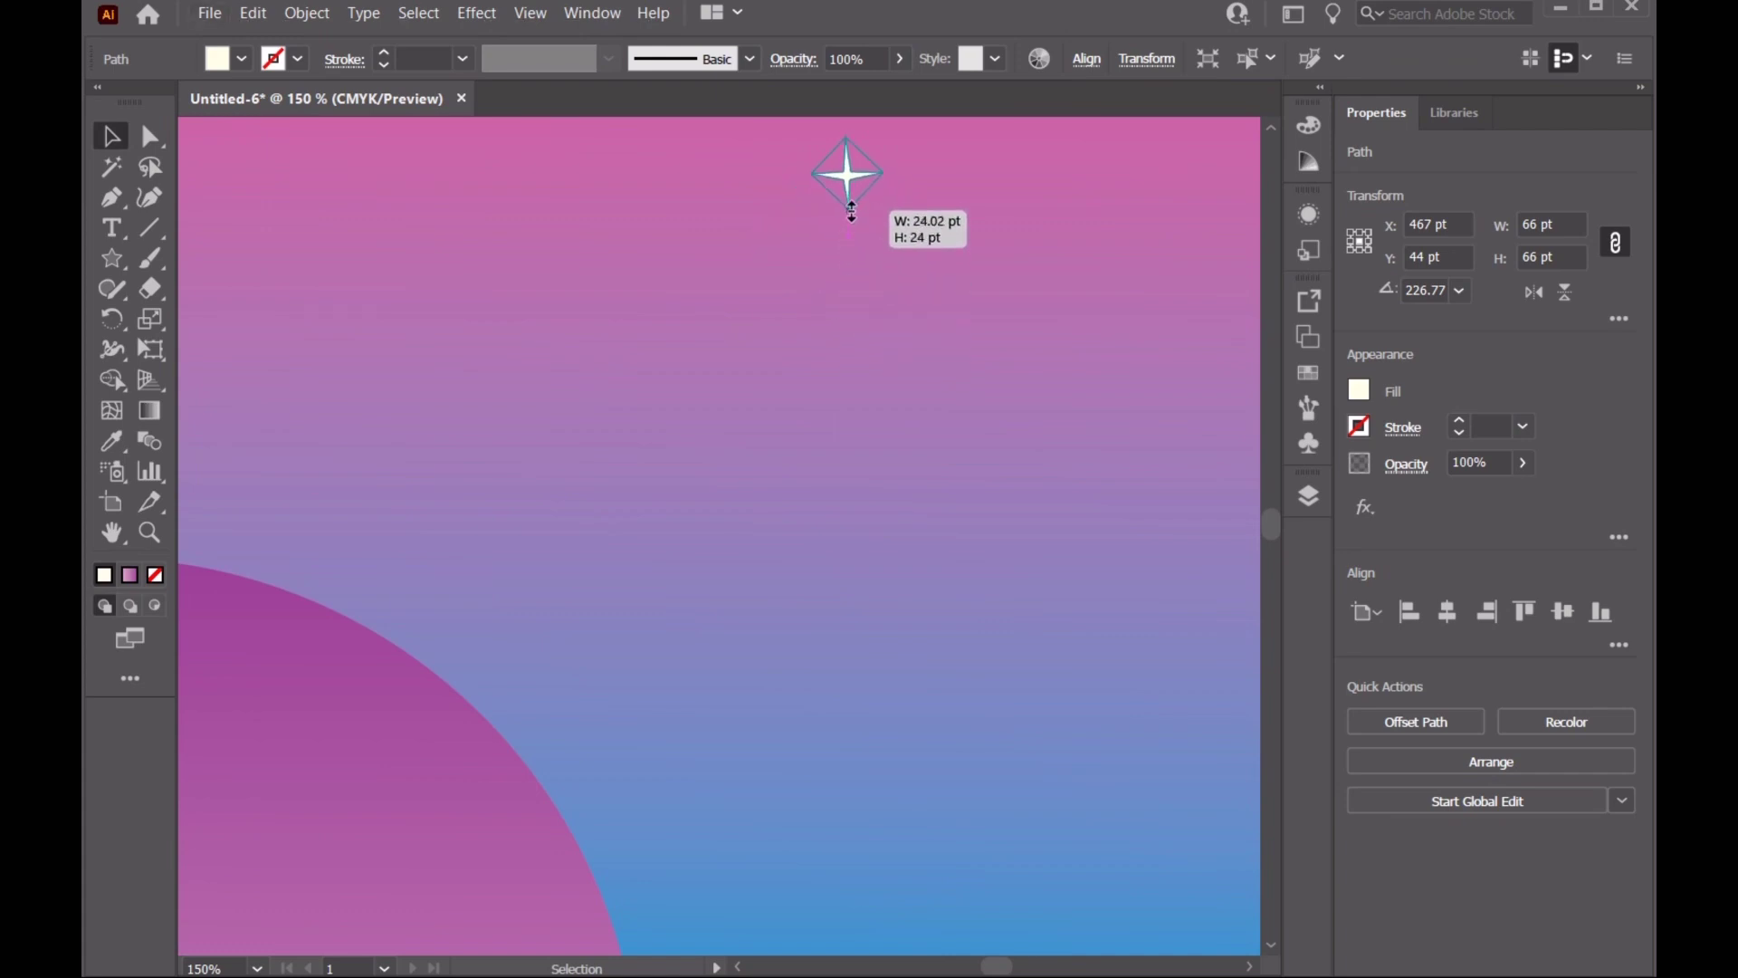
scroll(846, 172, "up", 4)
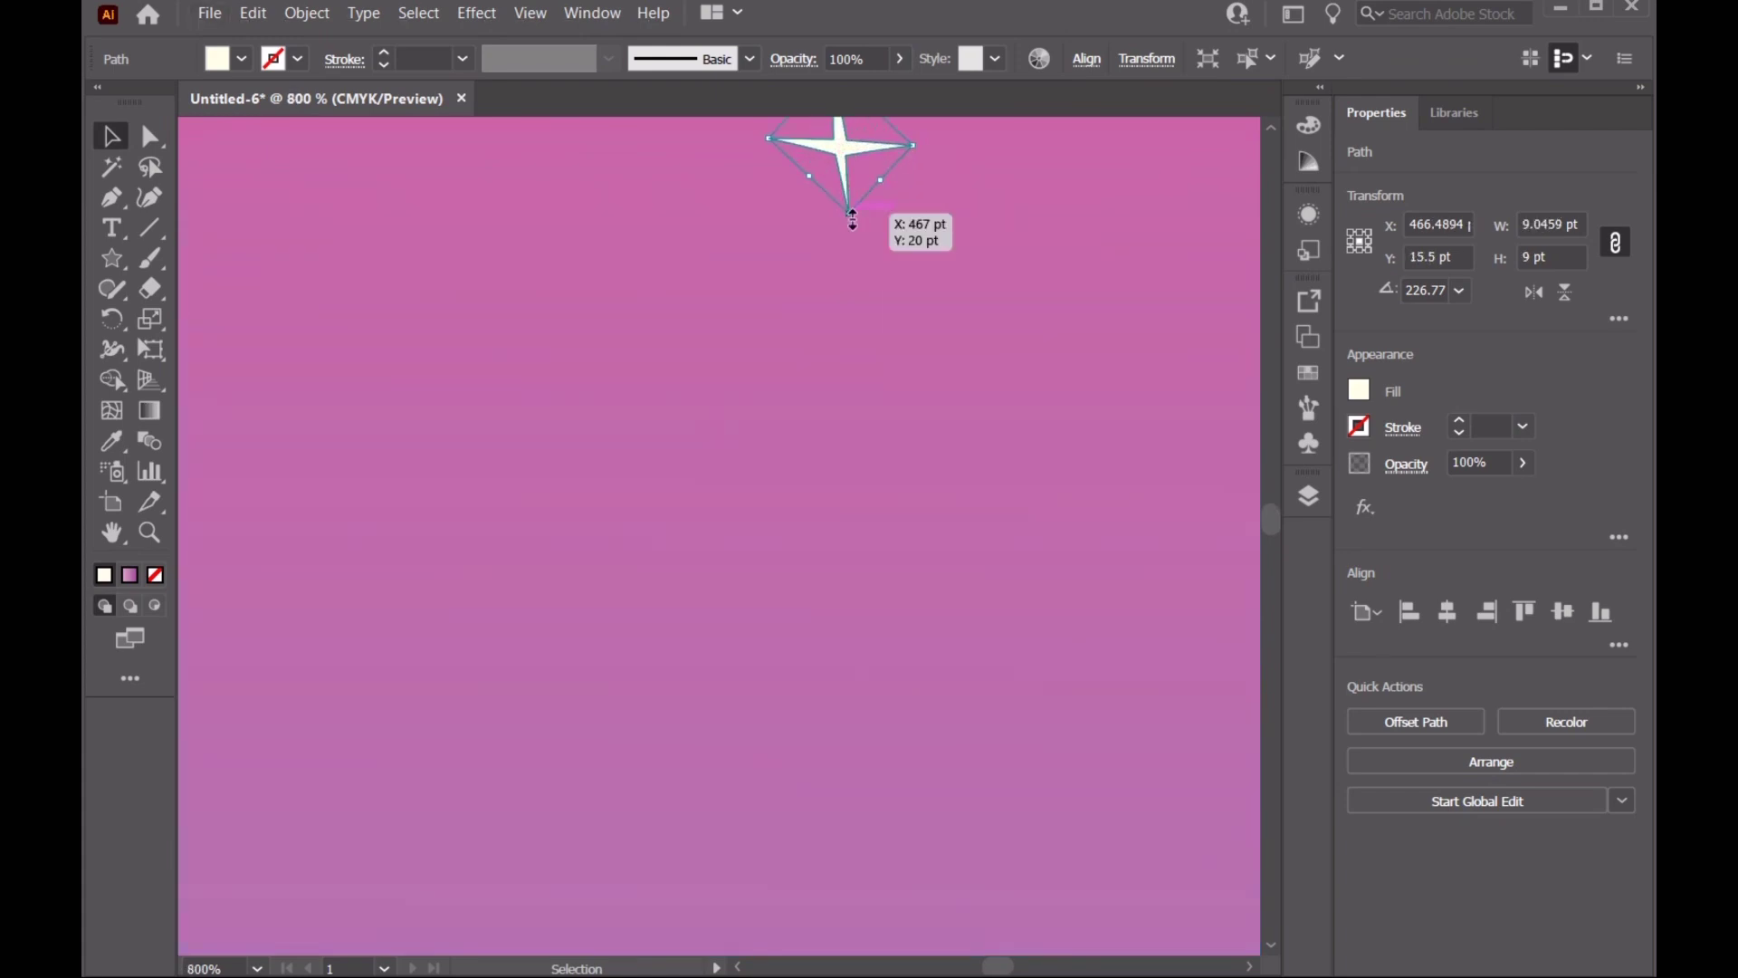
left_click_drag(846, 176, 851, 217)
left_click(871, 324)
scroll(891, 289, "down", 5)
Alt-drag seven copies of the sparkle star across the sky, from upper left to beside the sun
scroll(860, 489, "down", 3)
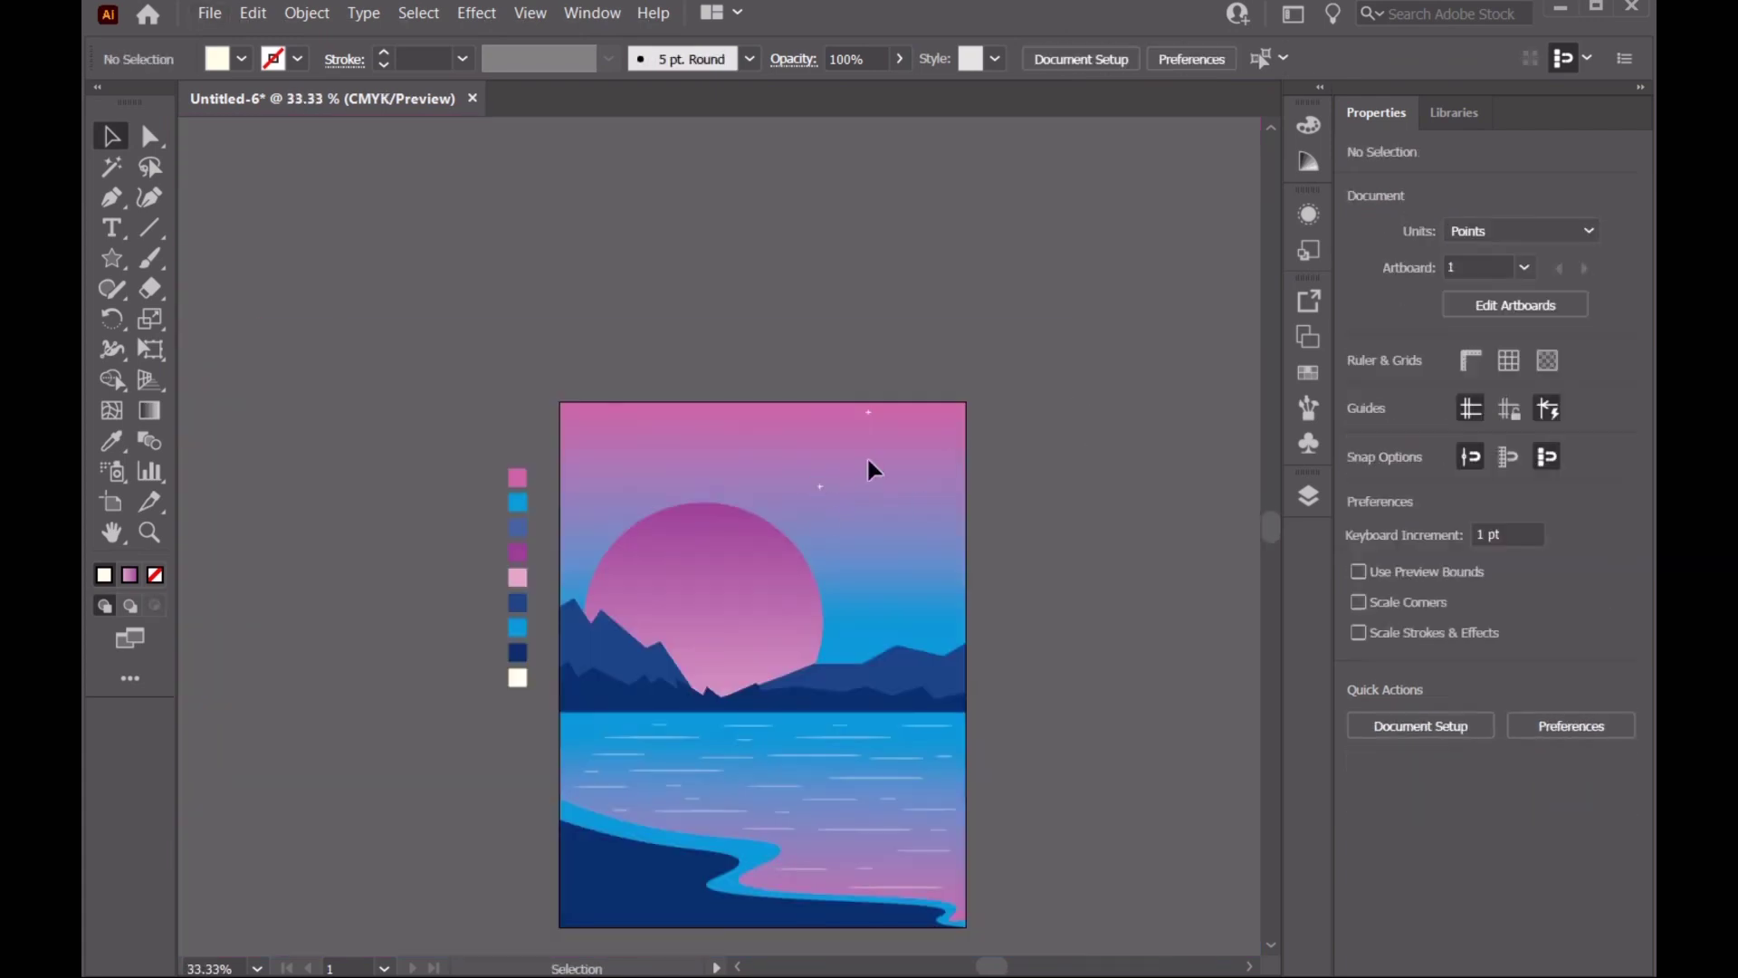
scroll(828, 495, "down", 1)
left_click_drag(820, 489, 899, 503)
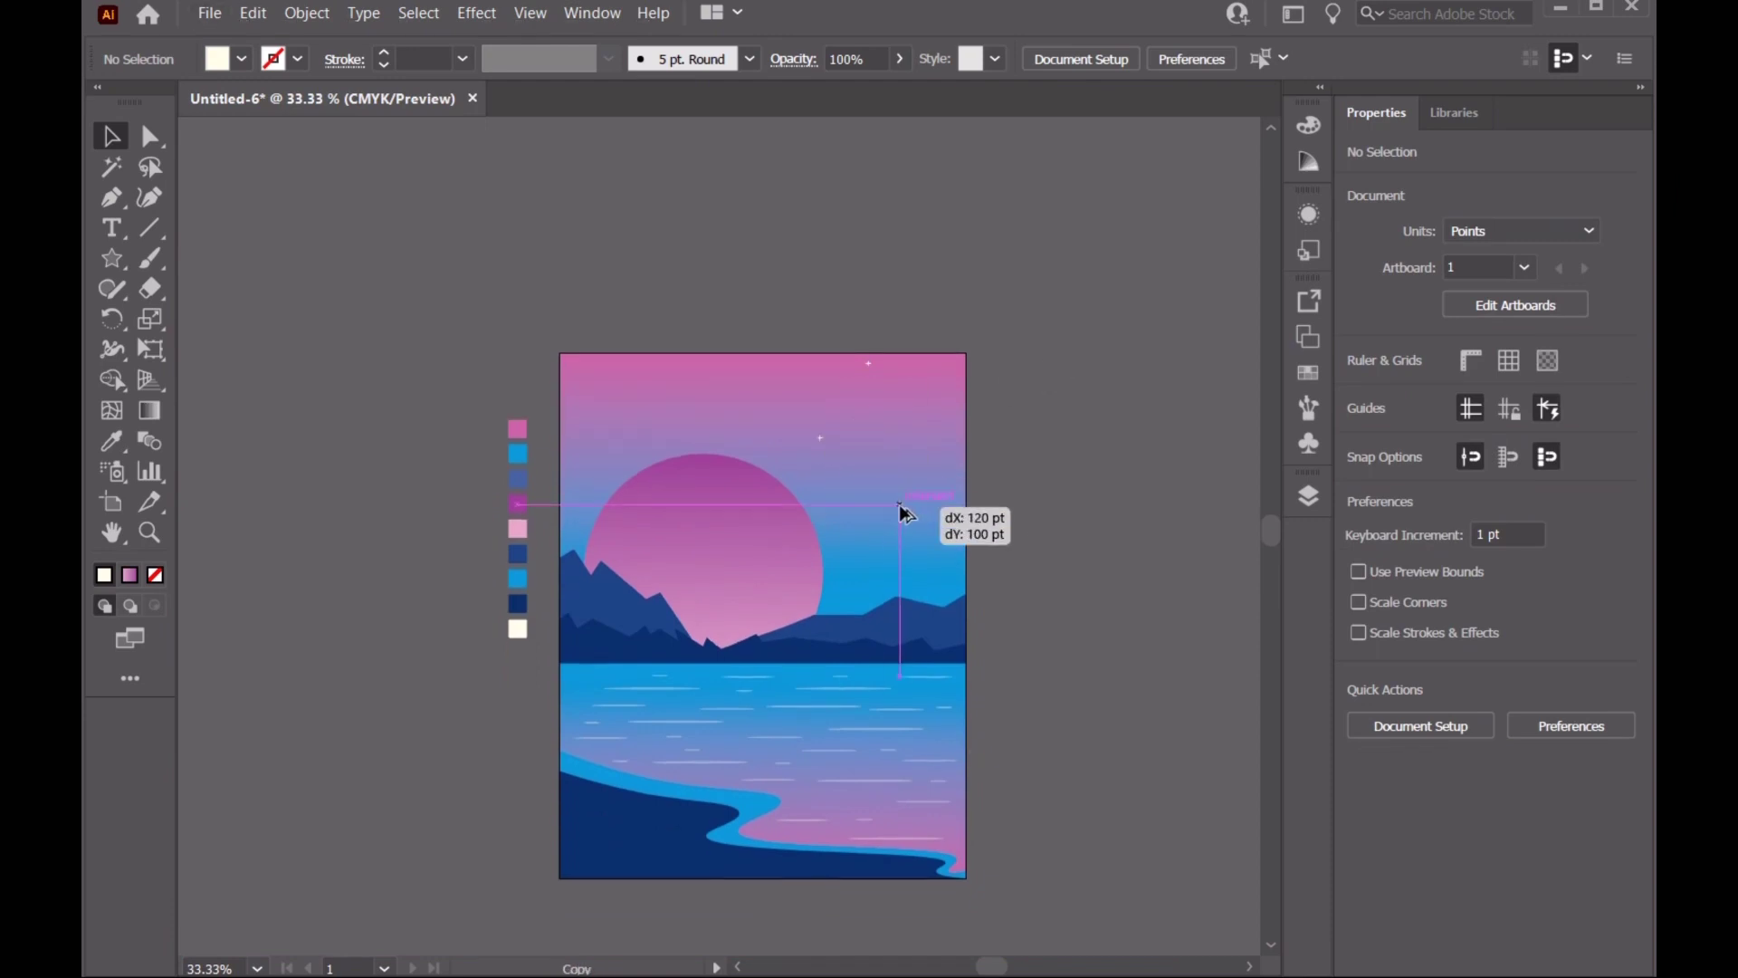
left_click_drag(820, 437, 612, 465)
left_click_drag(820, 438, 636, 387)
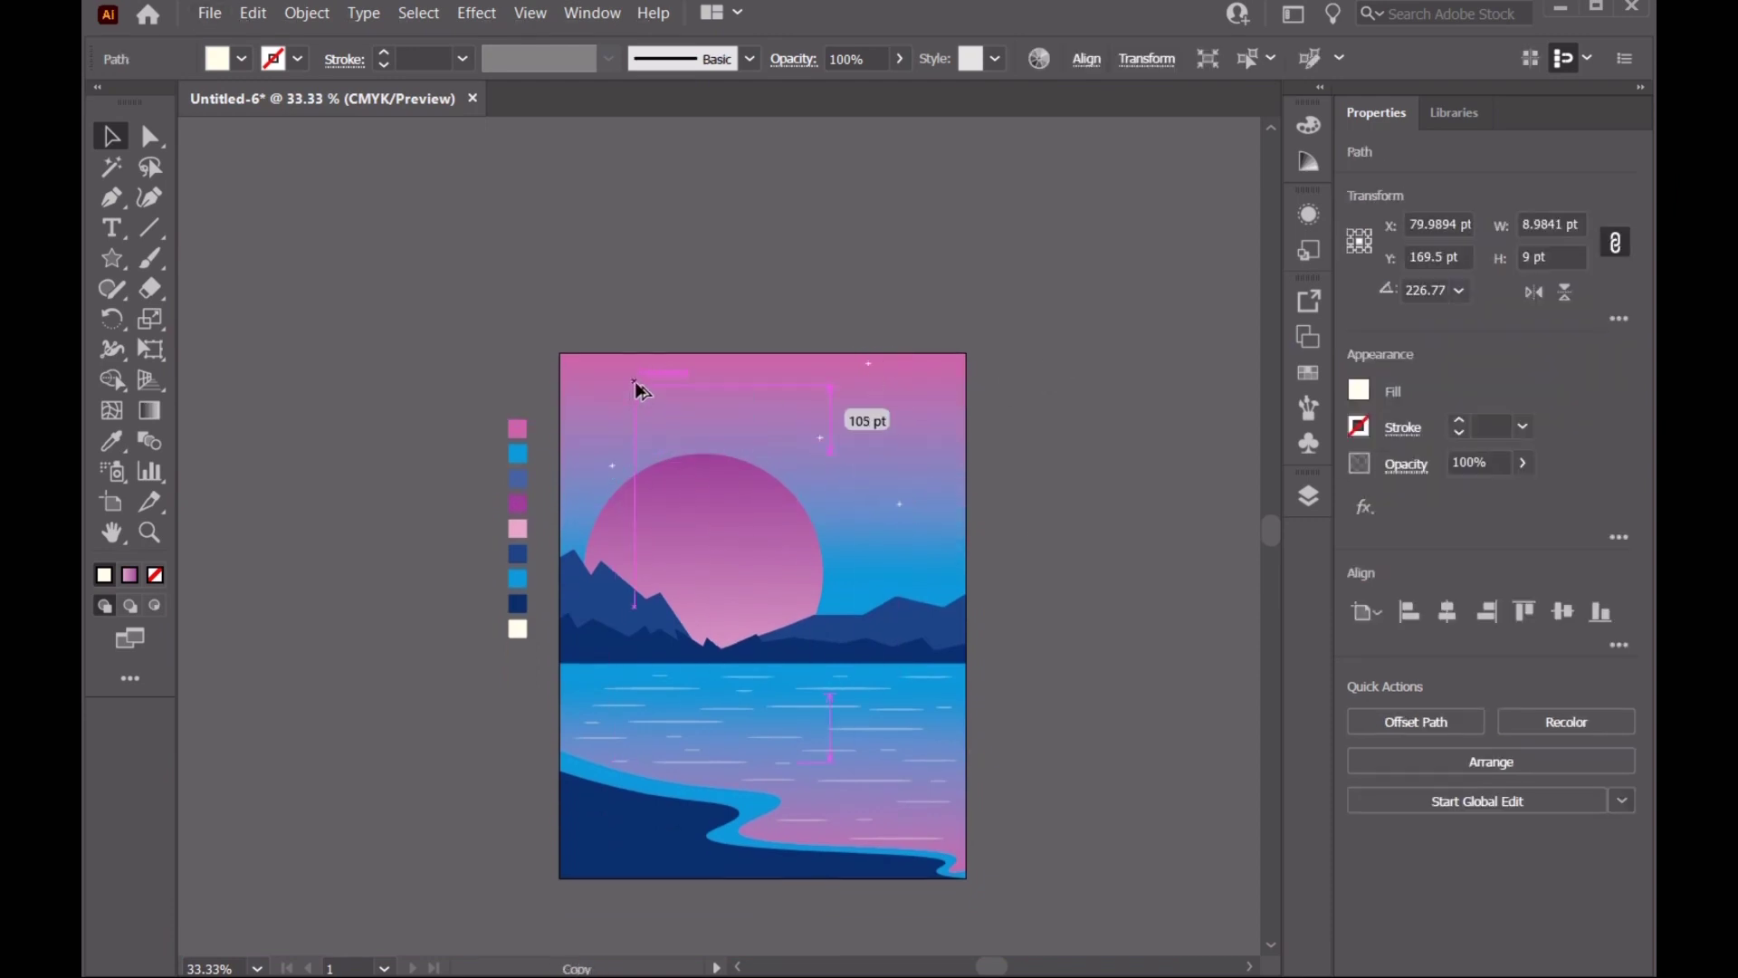
left_click_drag(820, 438, 699, 433)
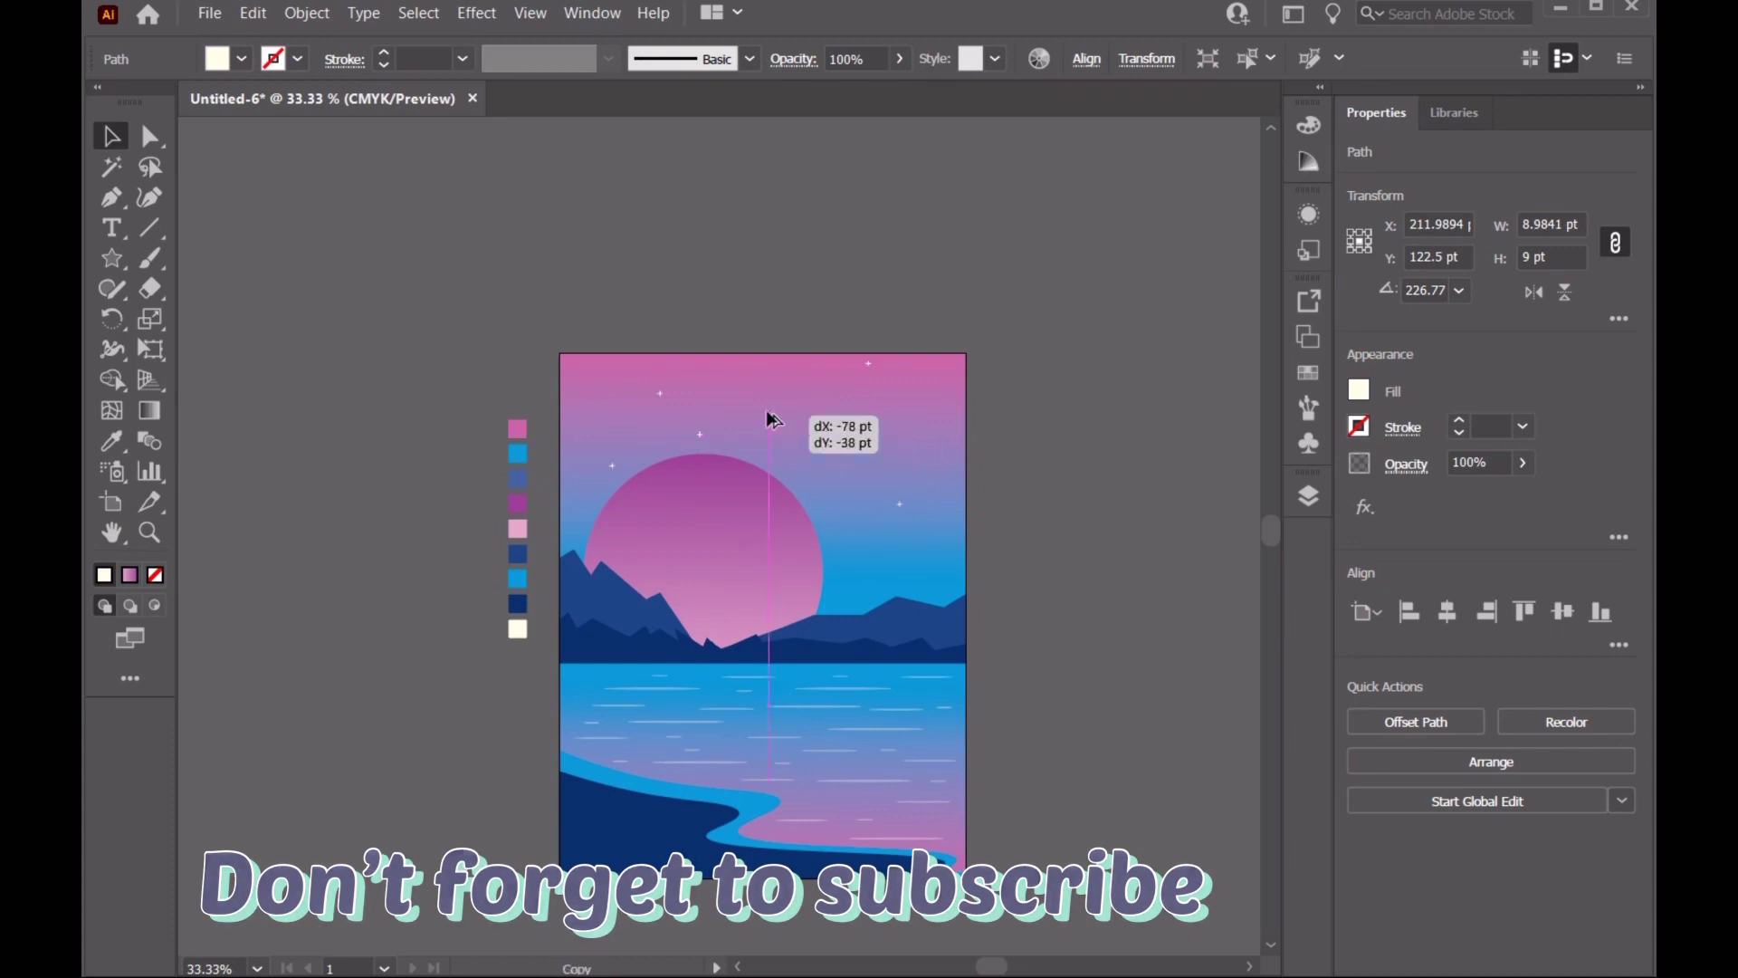
left_click_drag(820, 438, 761, 382)
left_click_drag(820, 437, 936, 408)
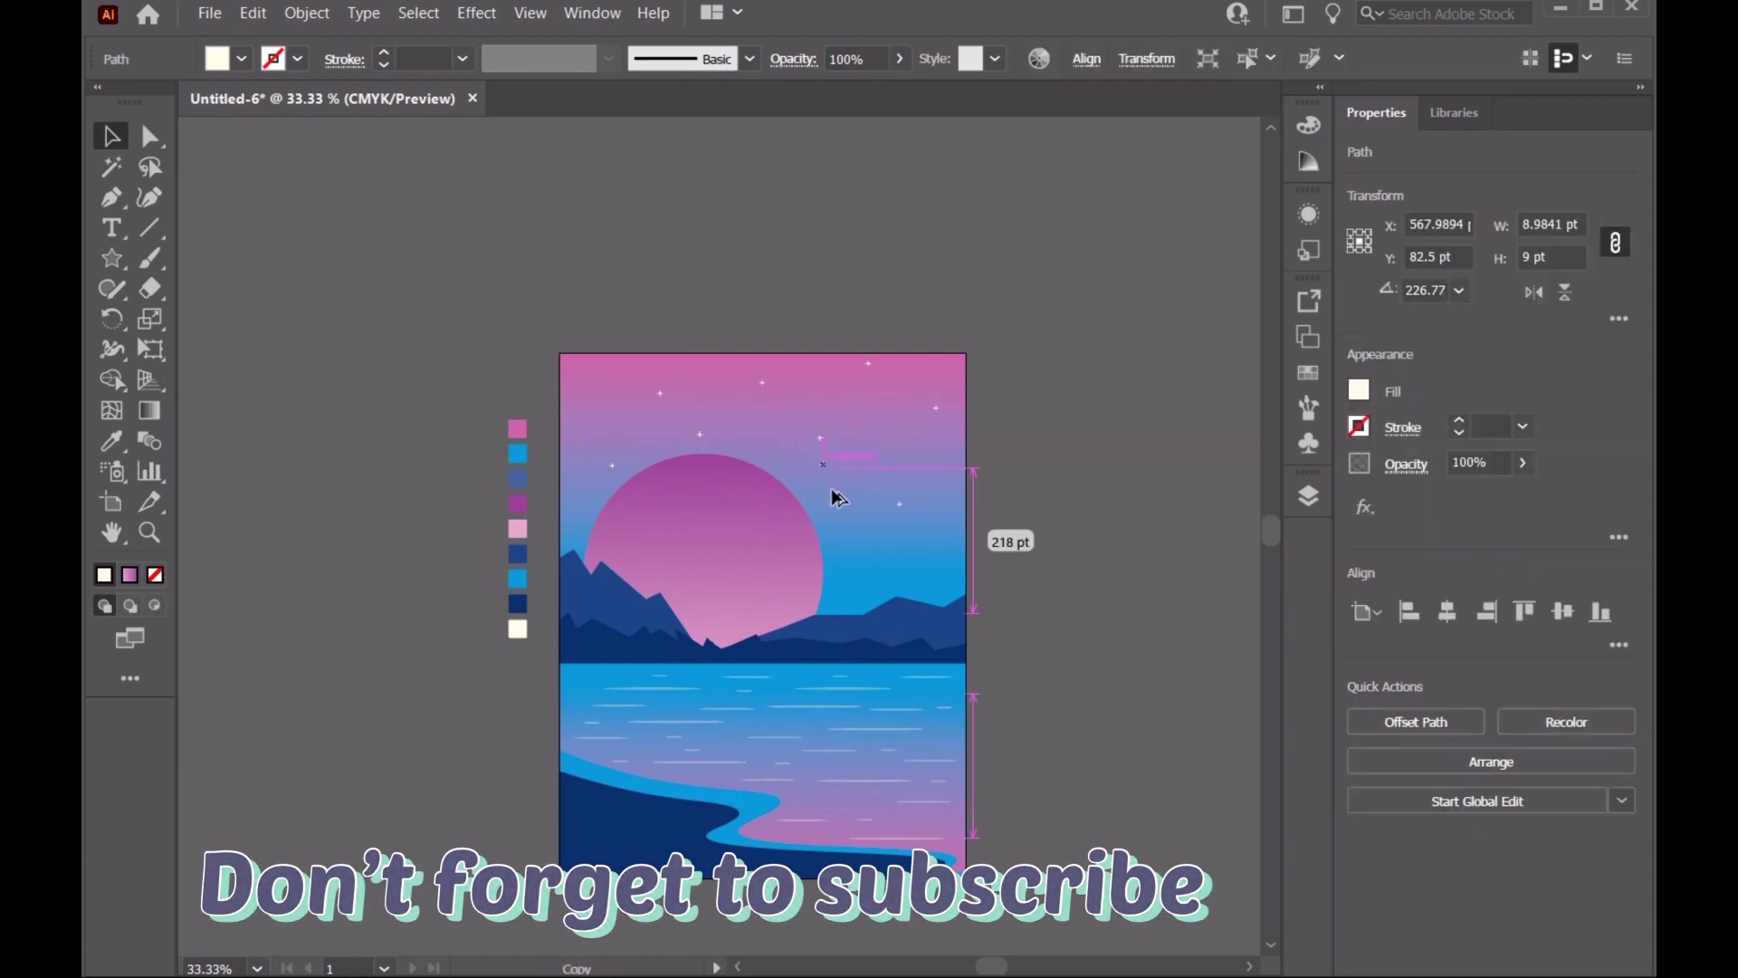
left_click_drag(820, 437, 848, 574)
Nudge the upper-right star and shrink the star above the sun slightly
scroll(963, 432, "up", 3)
left_click_drag(908, 438, 888, 419)
scroll(889, 419, "up", 3)
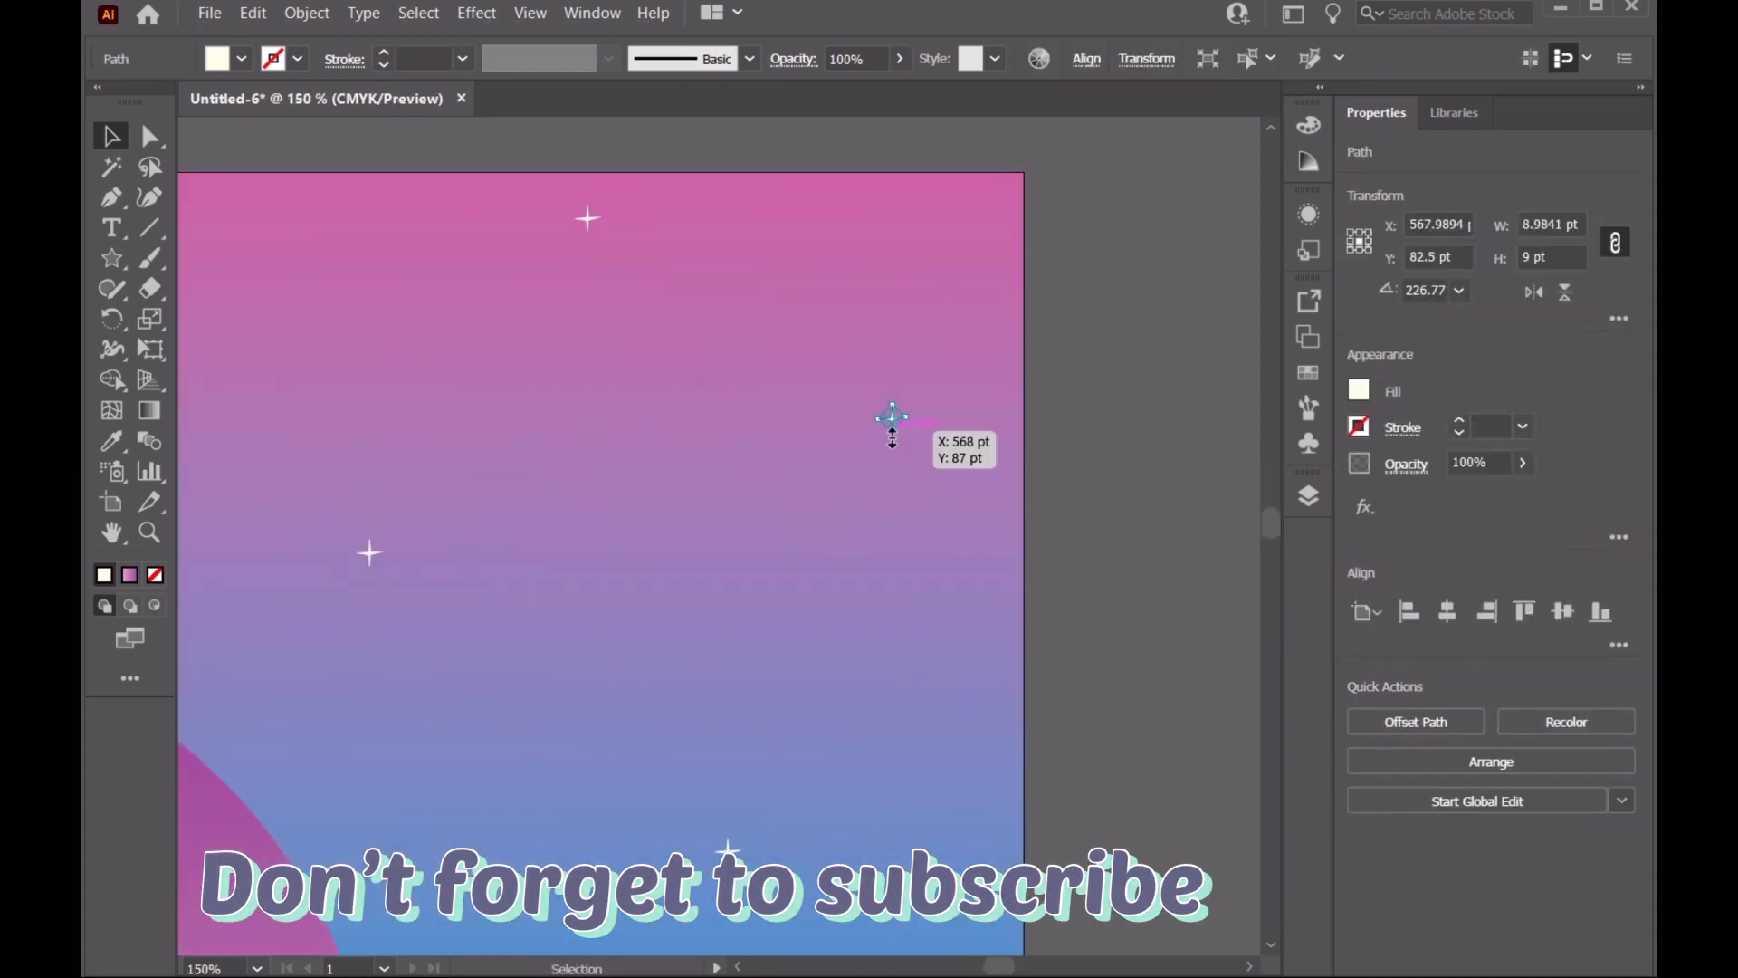
left_click(1046, 372)
left_click(370, 554)
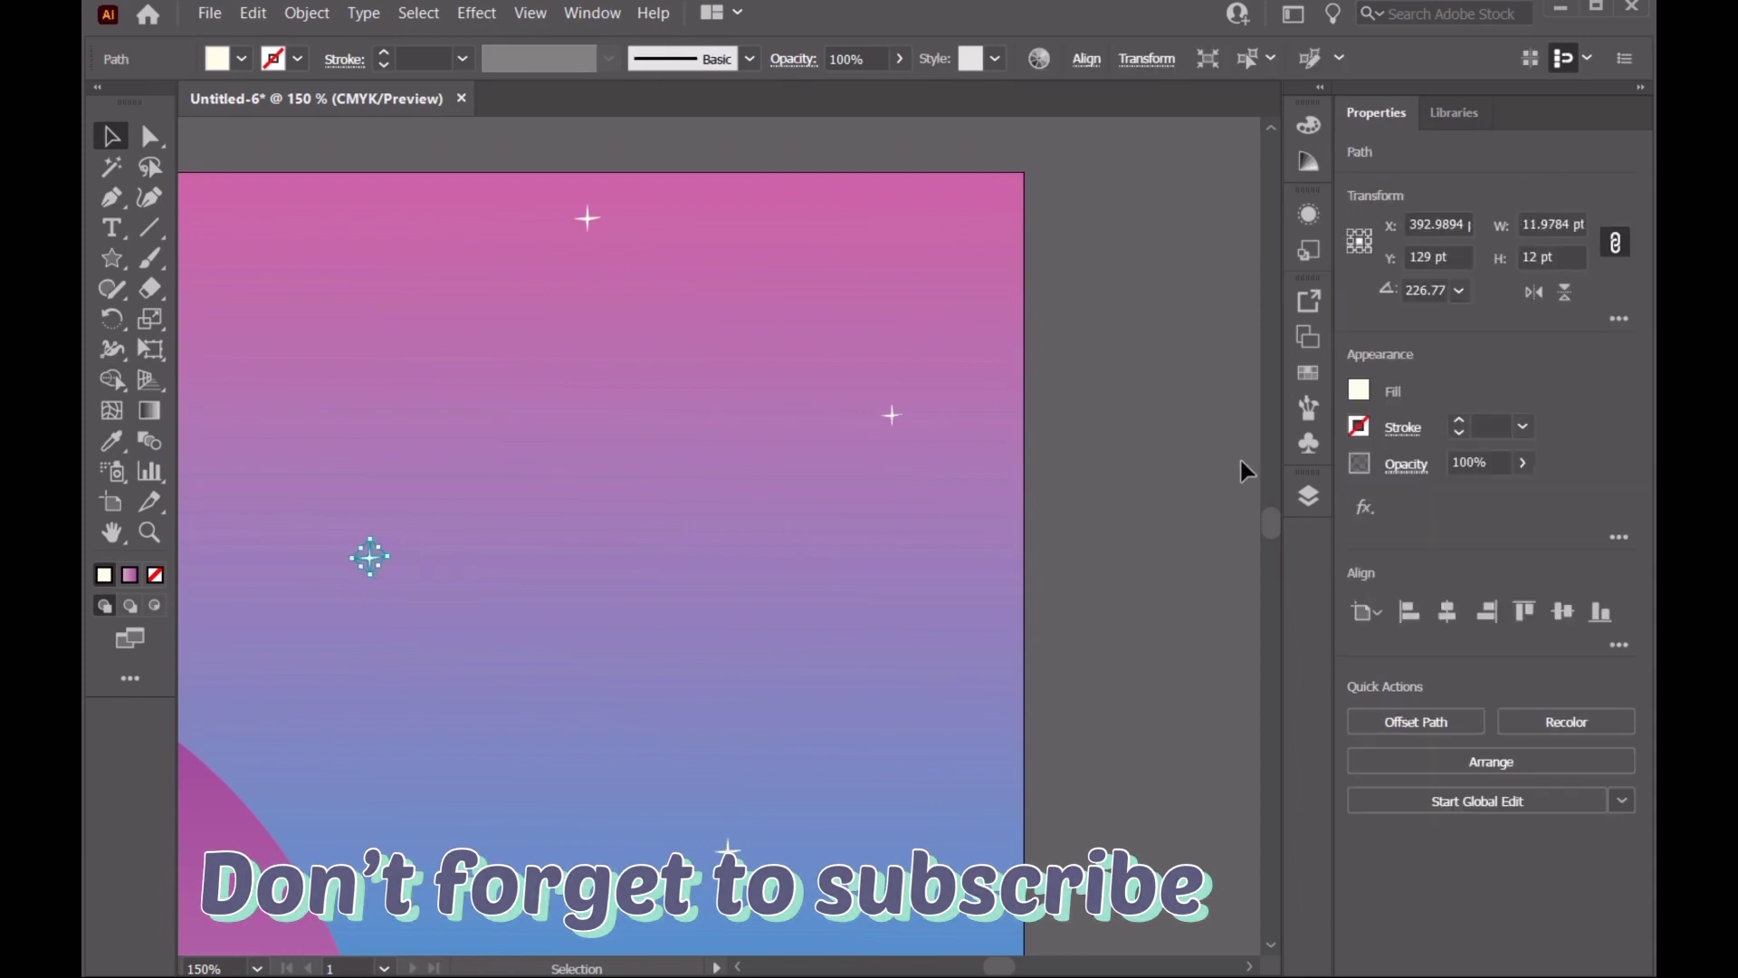
scroll(562, 389, "down", 3)
left_click(562, 389)
scroll(564, 396, "down", 3)
left_click(319, 400)
scroll(327, 407, "up", 3)
scroll(328, 408, "up", 2)
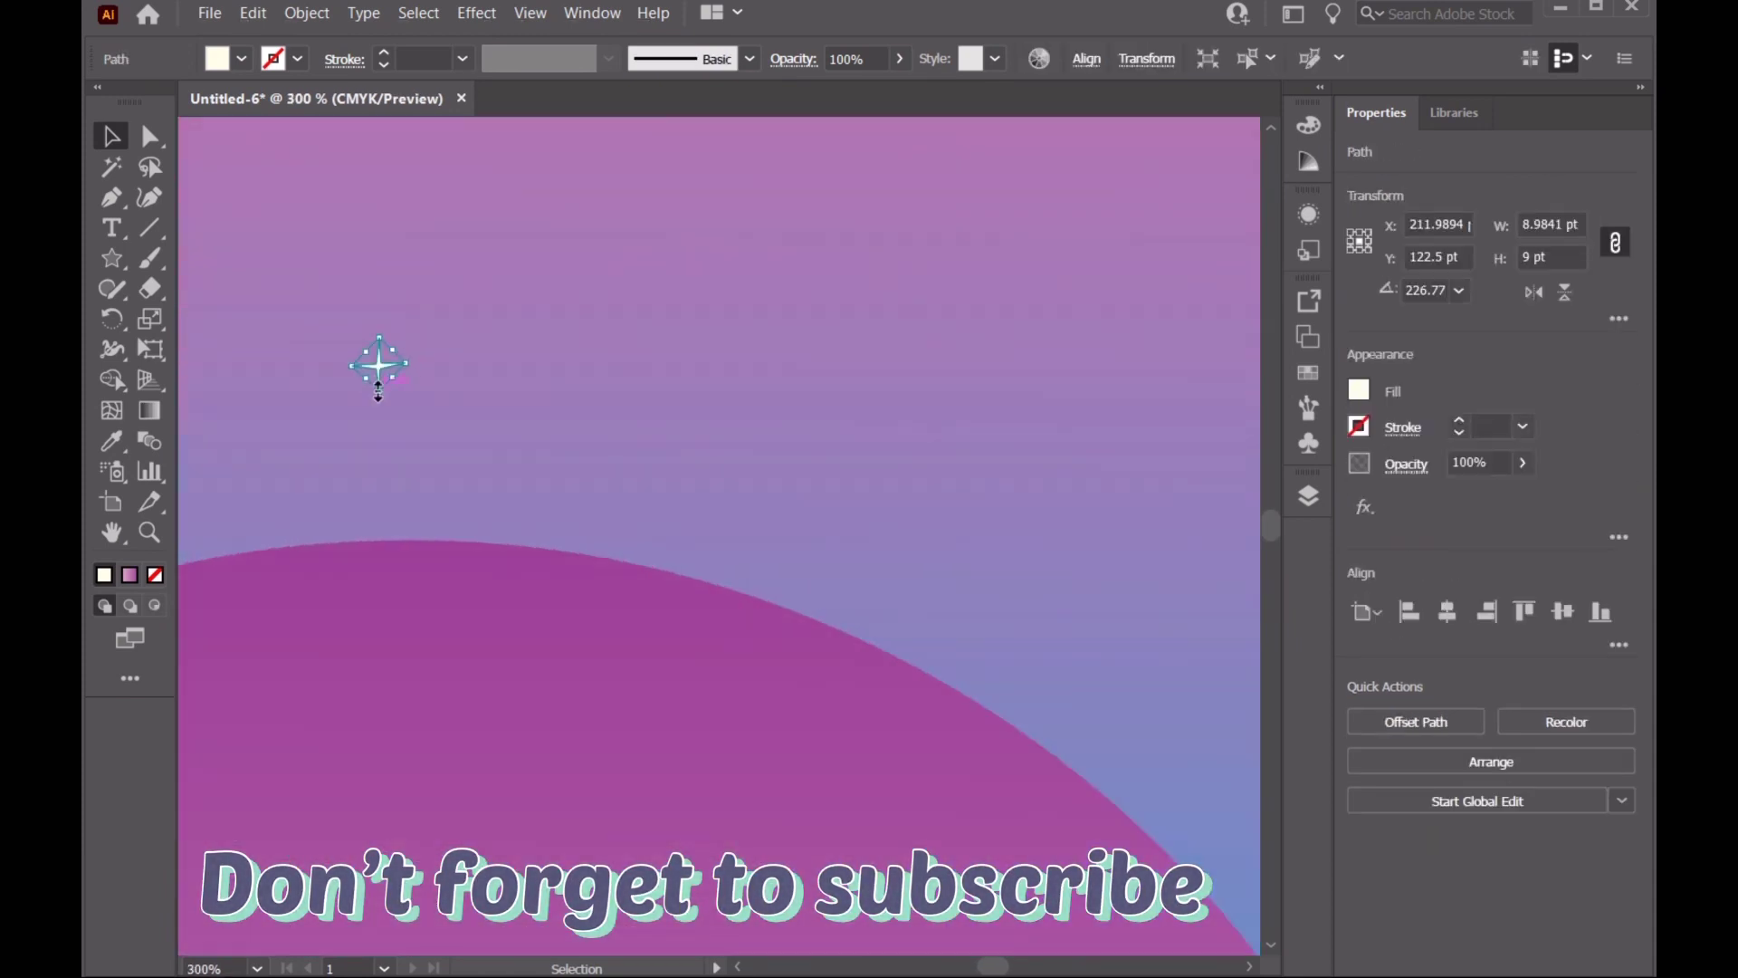
left_click_drag(377, 369, 377, 376)
scroll(377, 376, "down", 5)
left_click(805, 479)
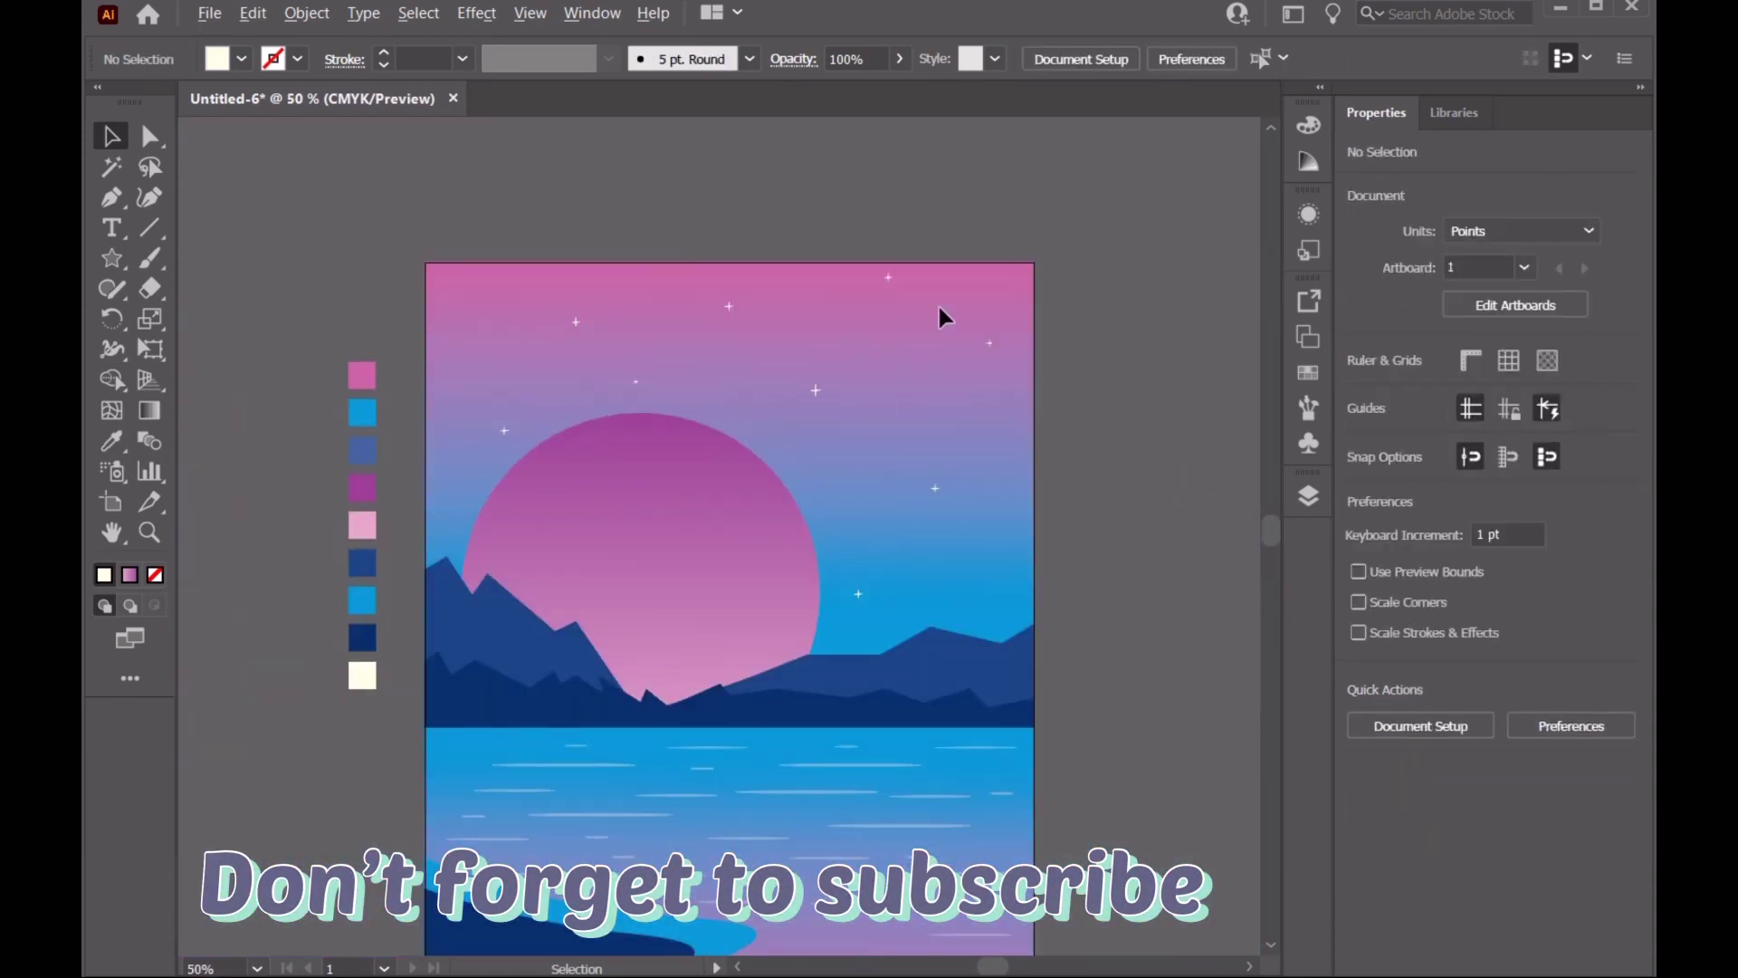
Add more star copies around the sun, out to the far left and right edge of the sky
left_click_drag(935, 489, 834, 495)
left_click_drag(816, 390, 446, 296)
left_click_drag(599, 387, 523, 388)
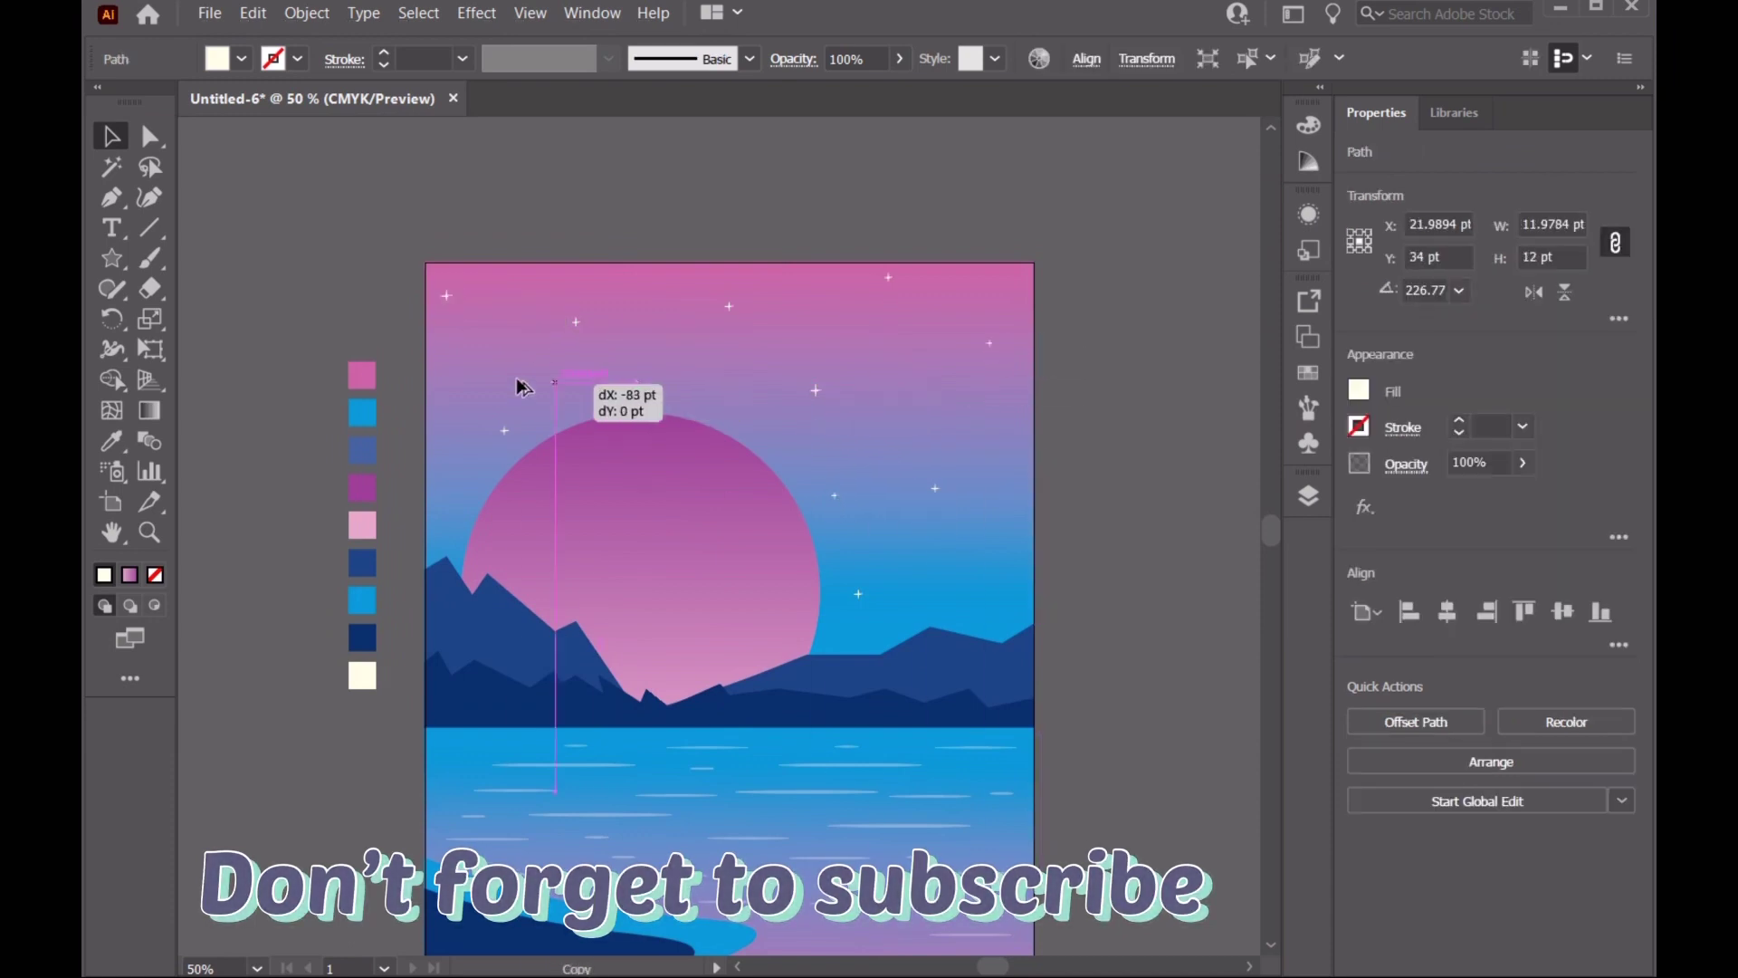
left_click(528, 229)
scroll(528, 229, "down", 1)
left_click_drag(713, 355, 820, 455)
scroll(735, 450, "up", 1)
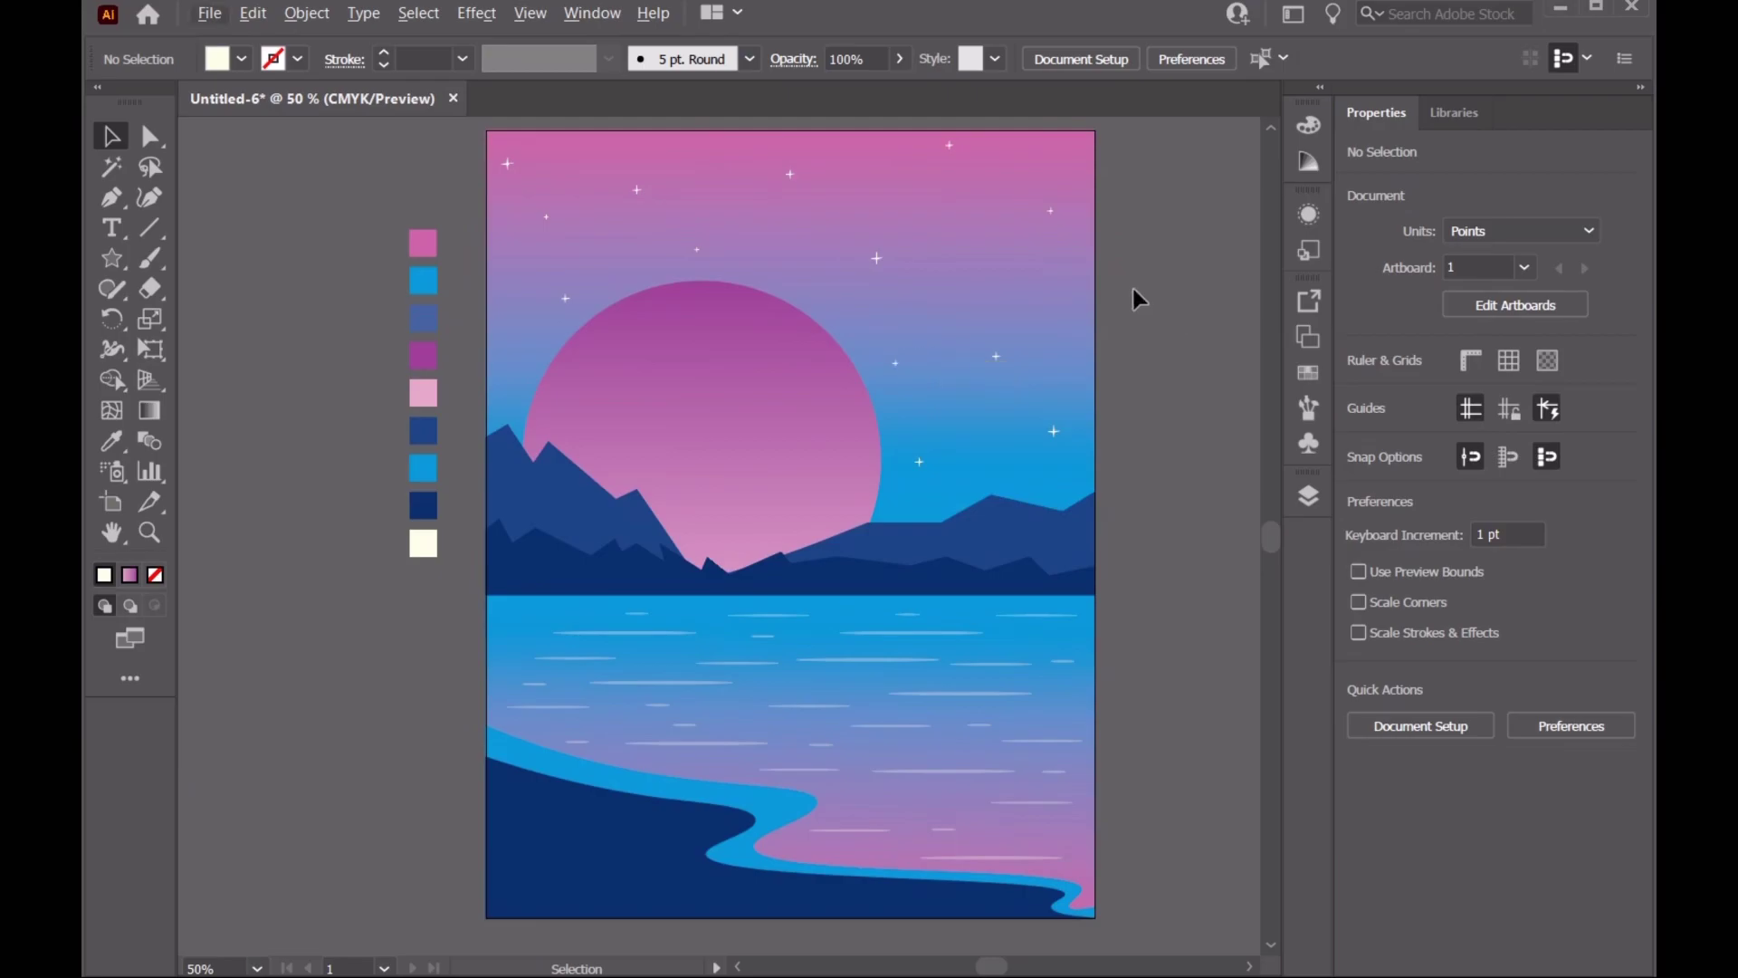